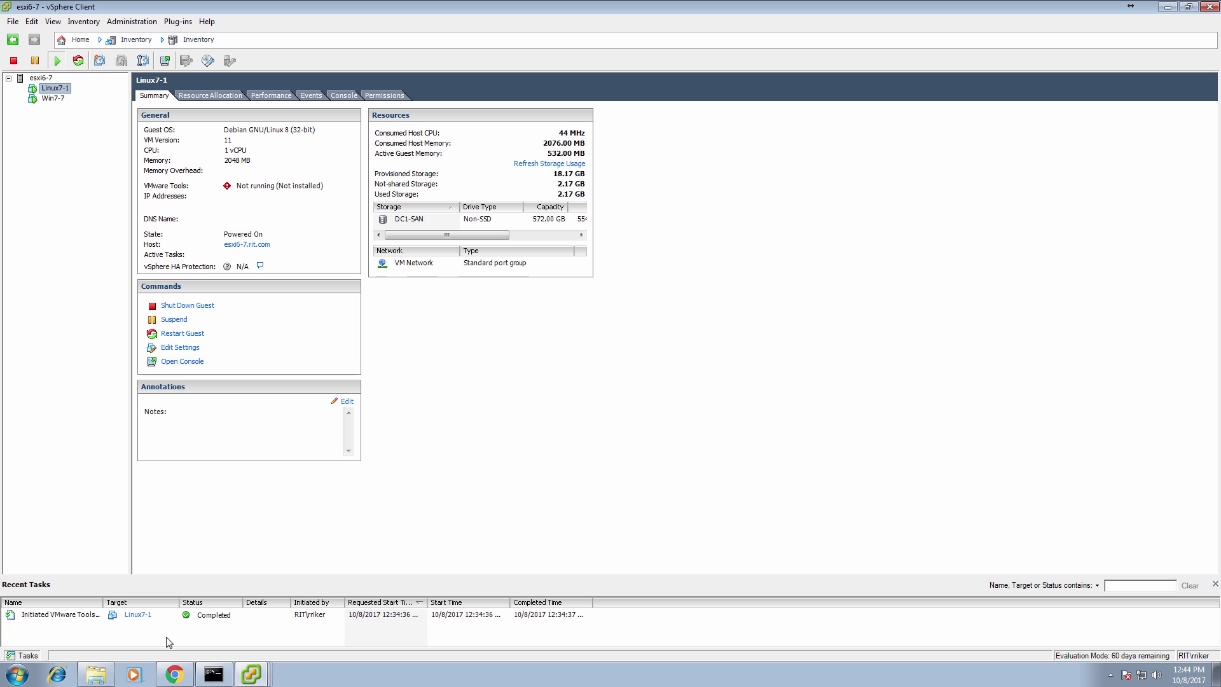
Bring up the vCenter Single Sign-On login page in Chrome.
left_click(175, 677)
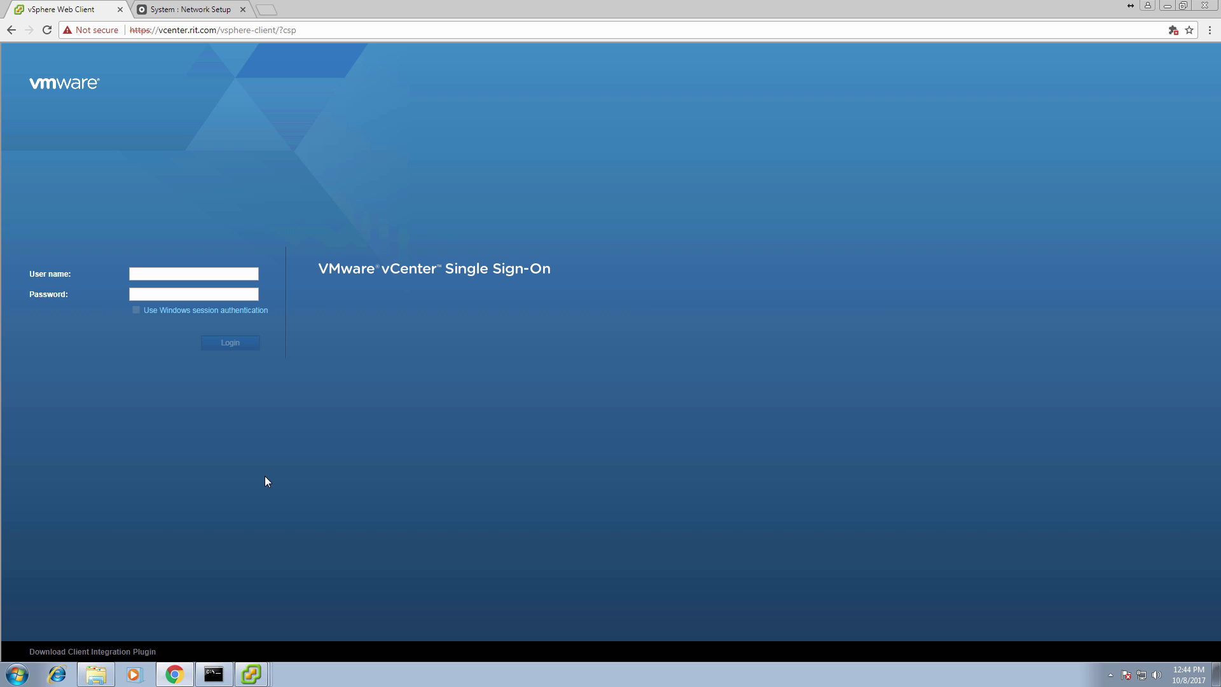
Log in to vCenter with the user name and password, then open Hosts and Clusters.
left_click(220, 275)
type("it\\rriker••••••••")
key("Return")
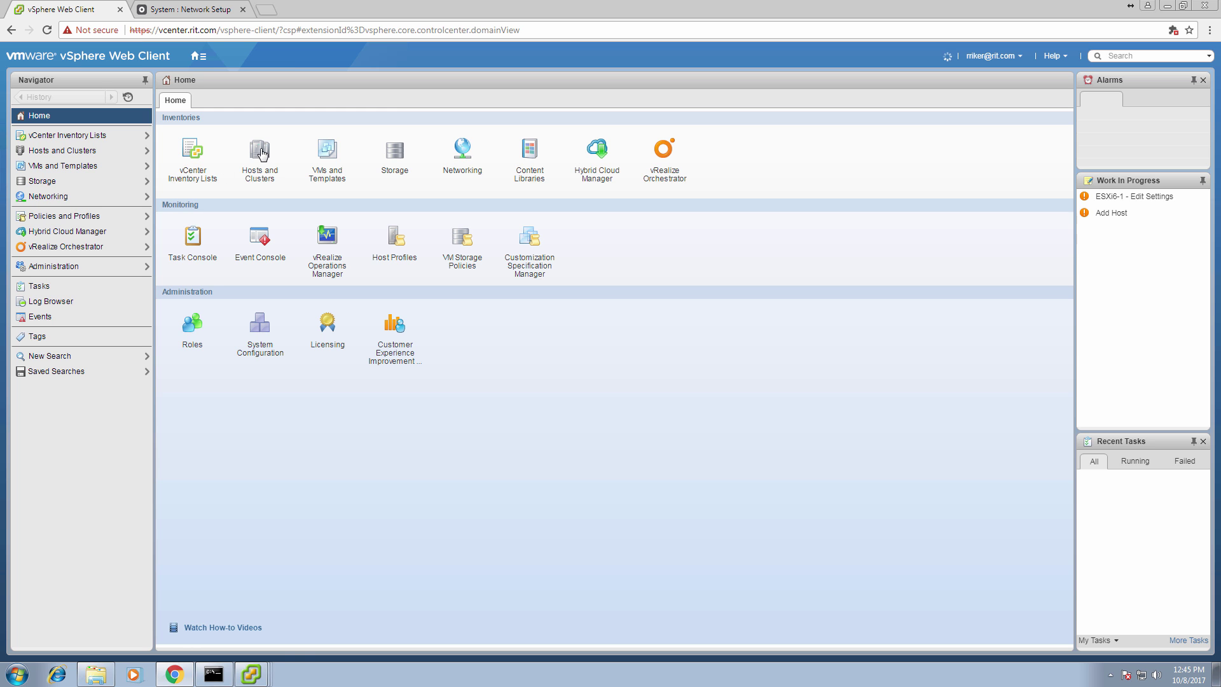
left_click(246, 166)
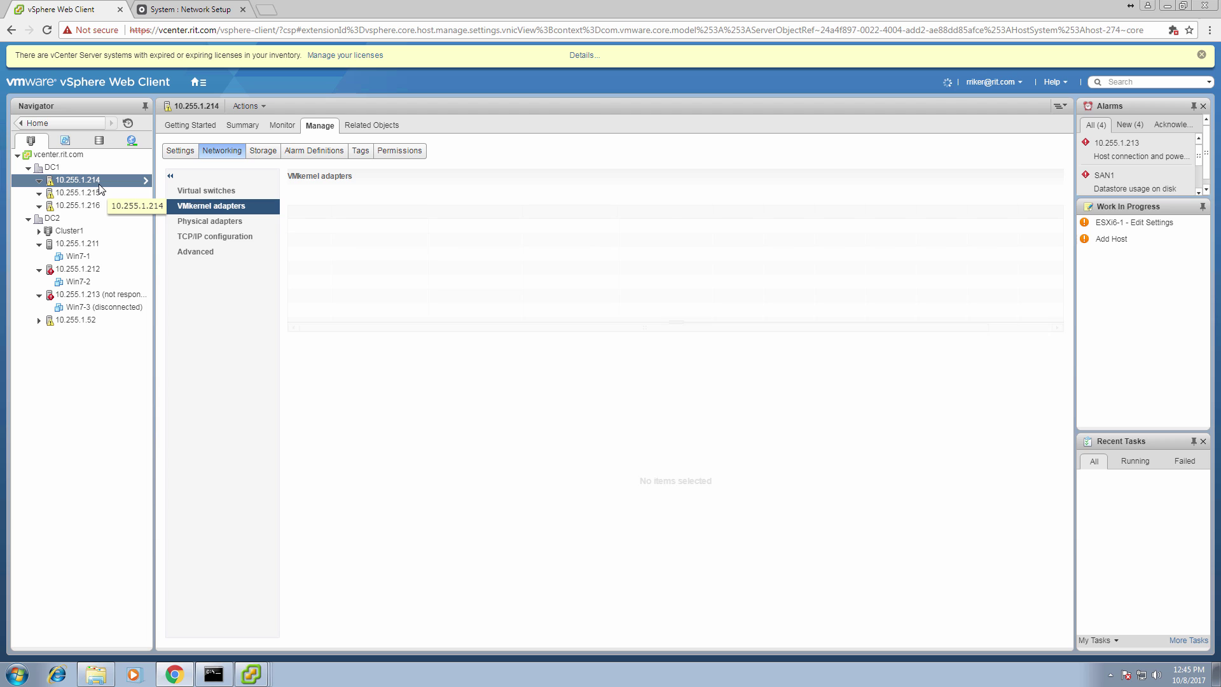
Start adding host 10.255.1.217 to DC1 with the root user and its password.
left_click(56, 169)
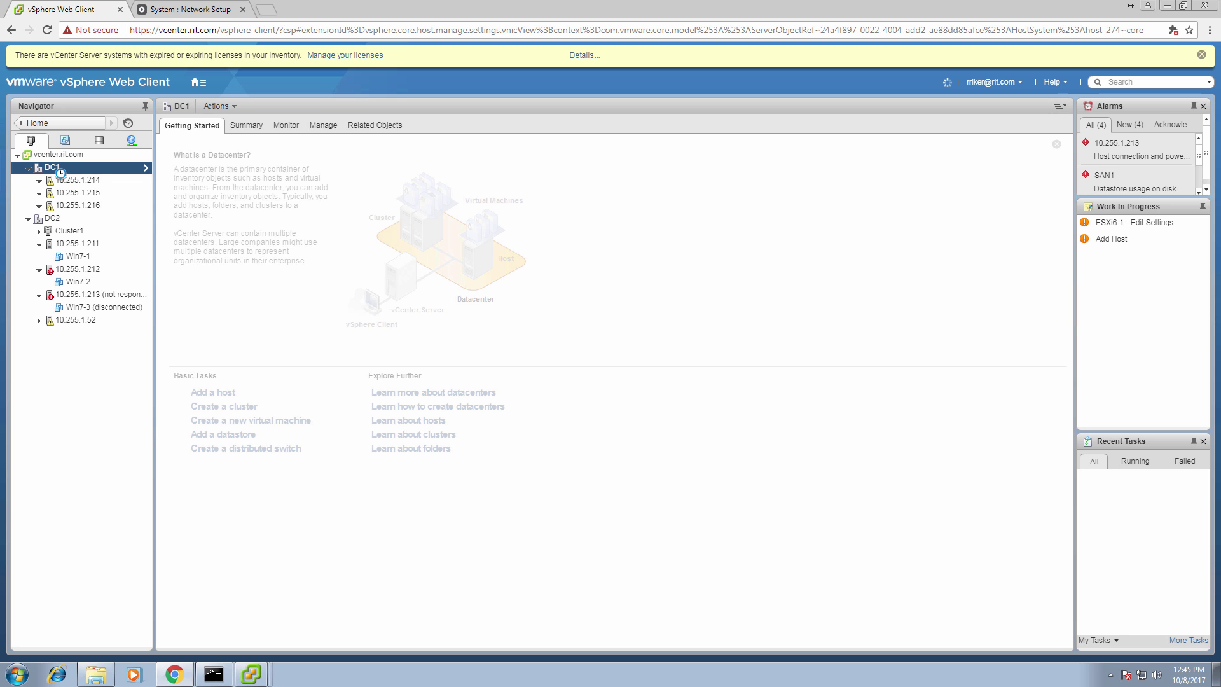
right_click(56, 169)
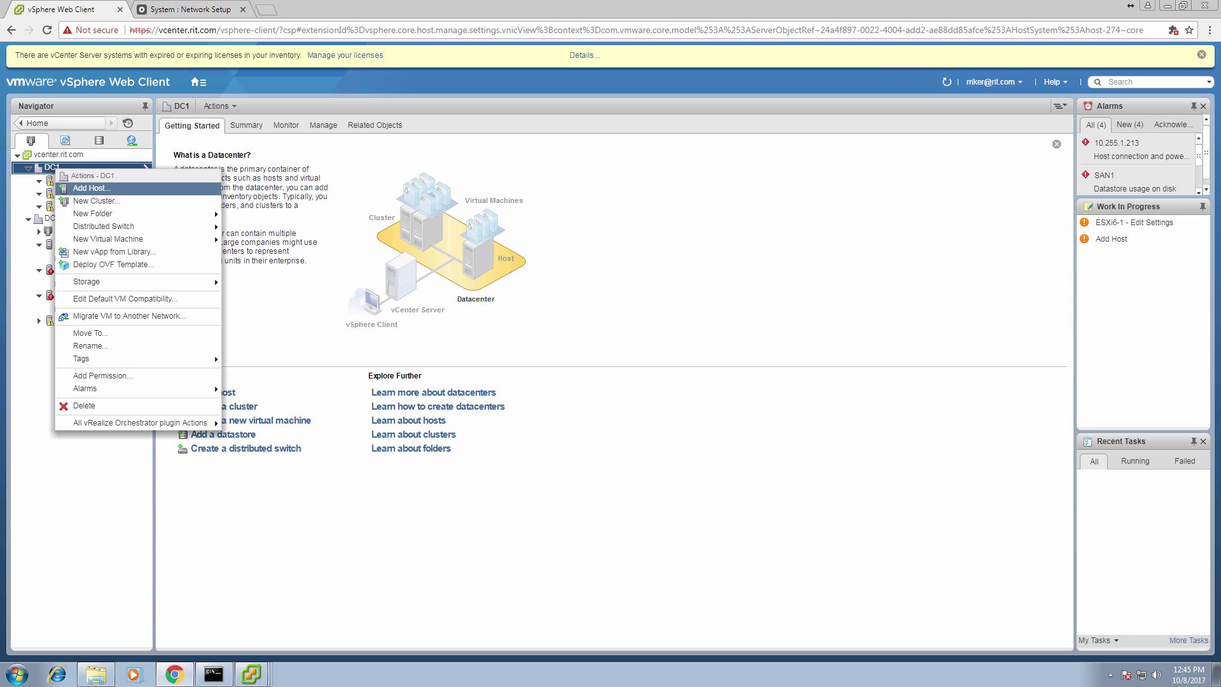
left_click(142, 190)
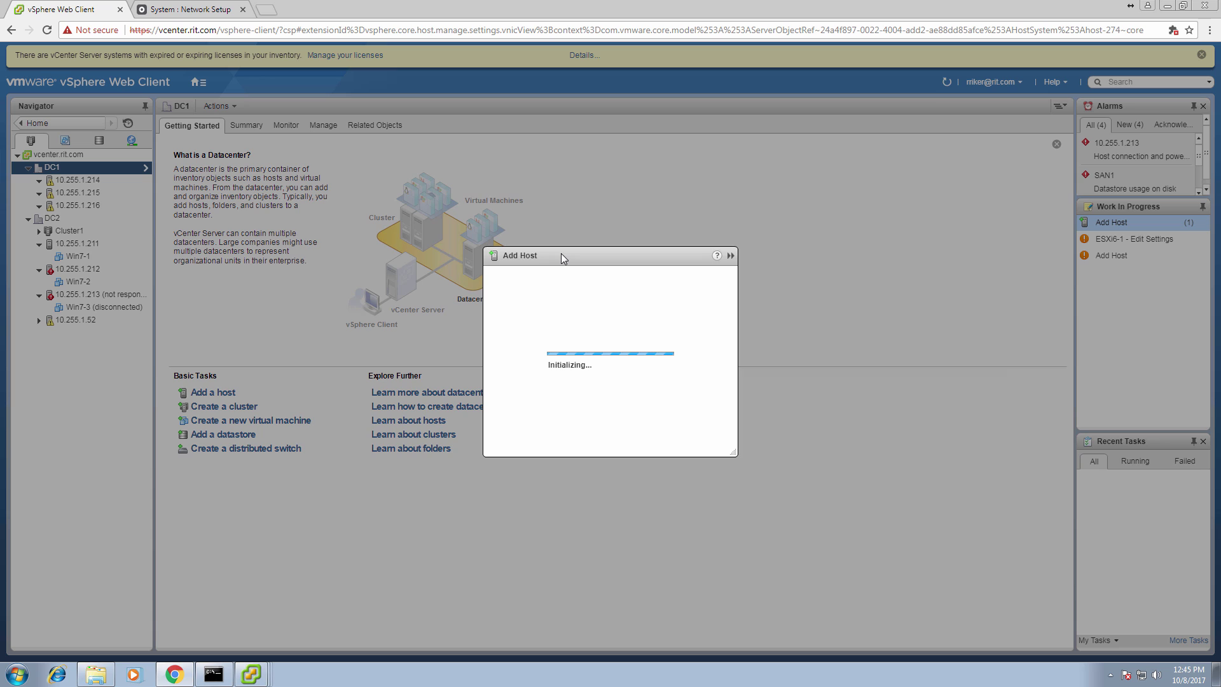
type("10")
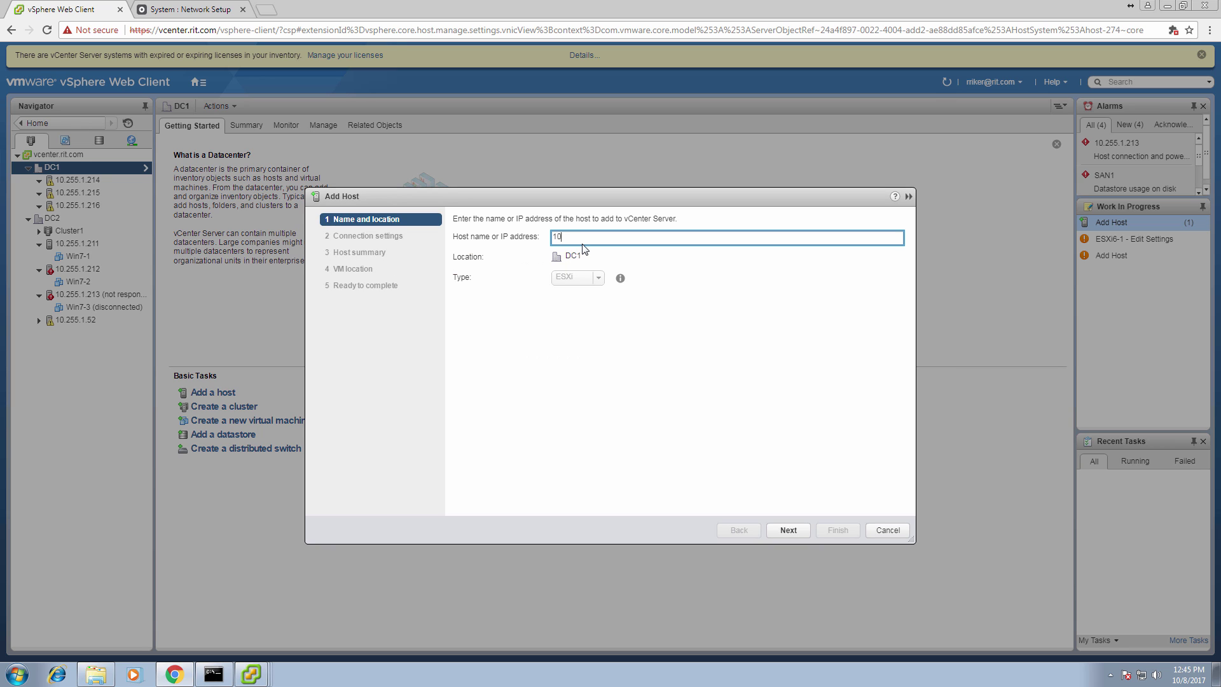
type(".255.1.217")
key("Return")
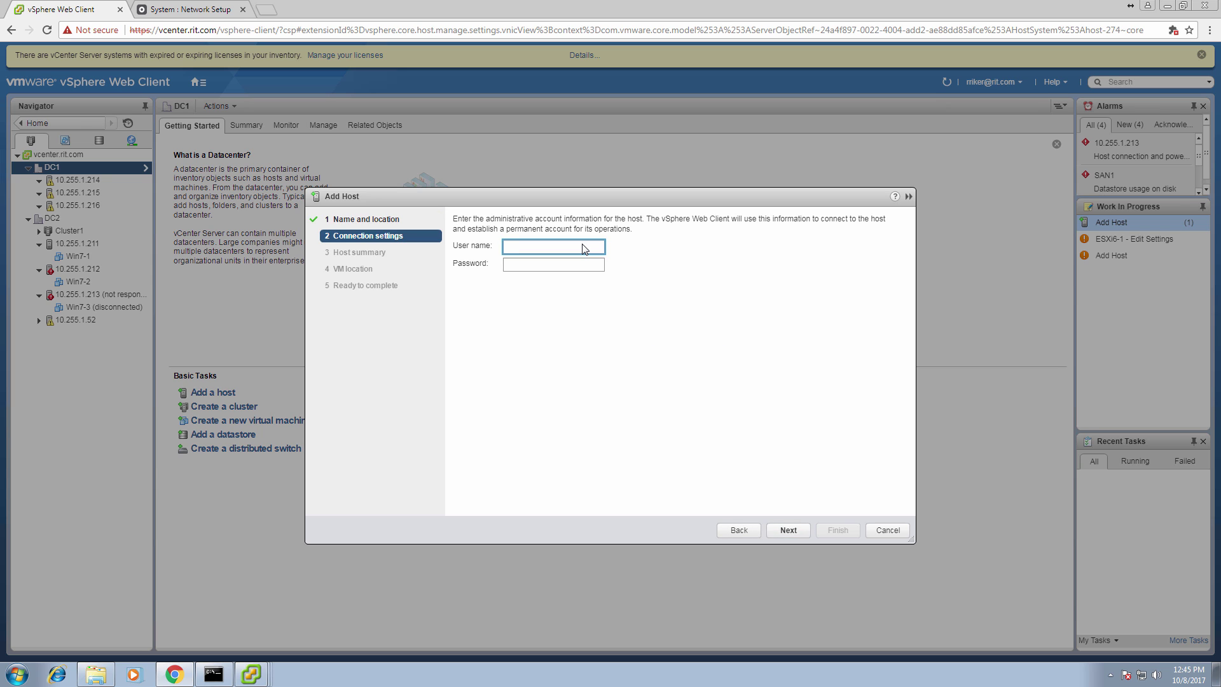
type("root")
key("Tab")
type("********")
key("Return")
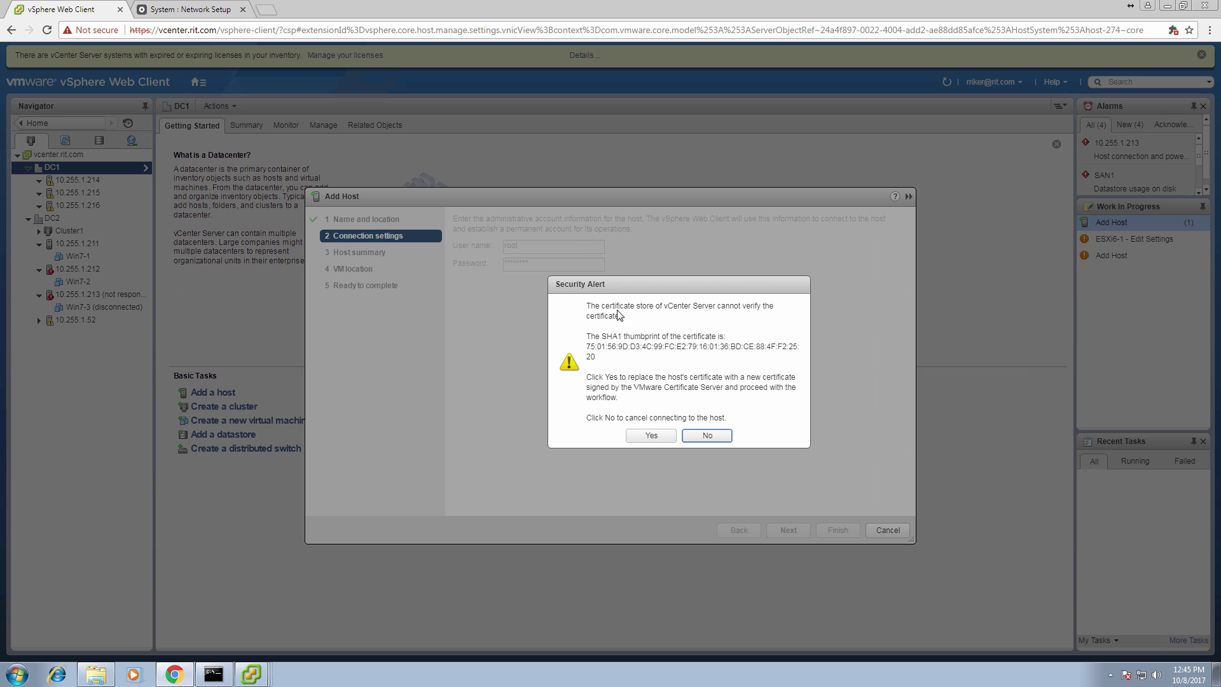
Accept the host certificate and finish the wizard, leaving lockdown mode disabled.
left_click(655, 437)
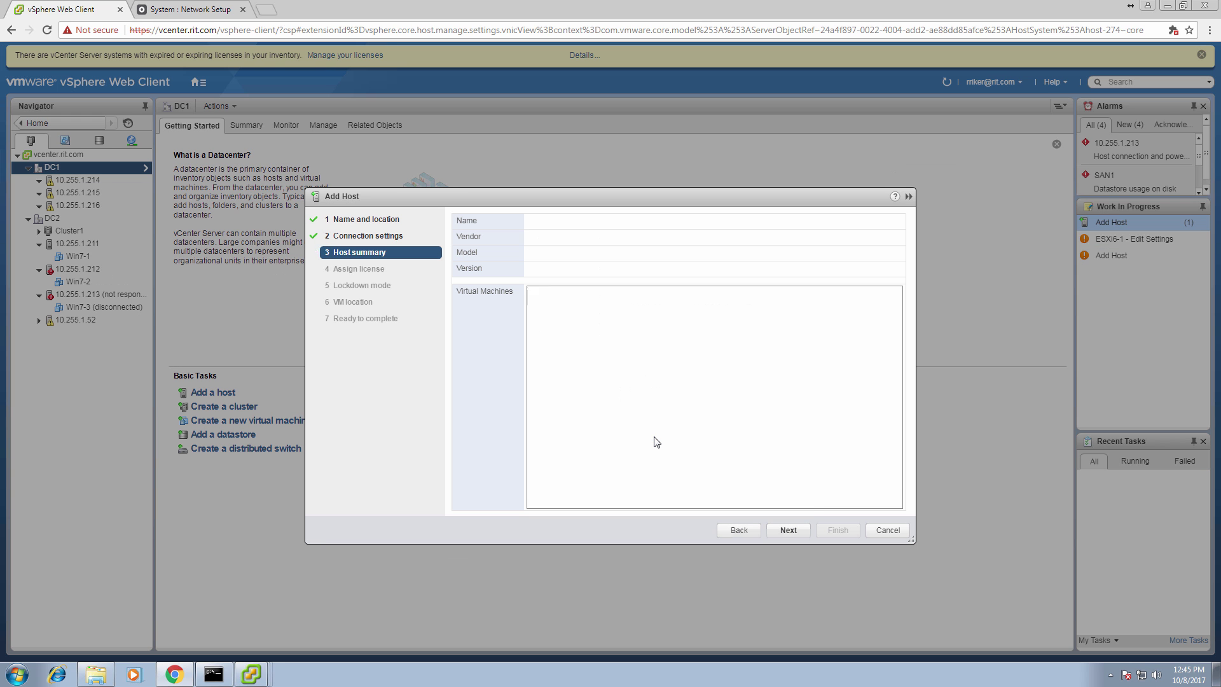
left_click(782, 537)
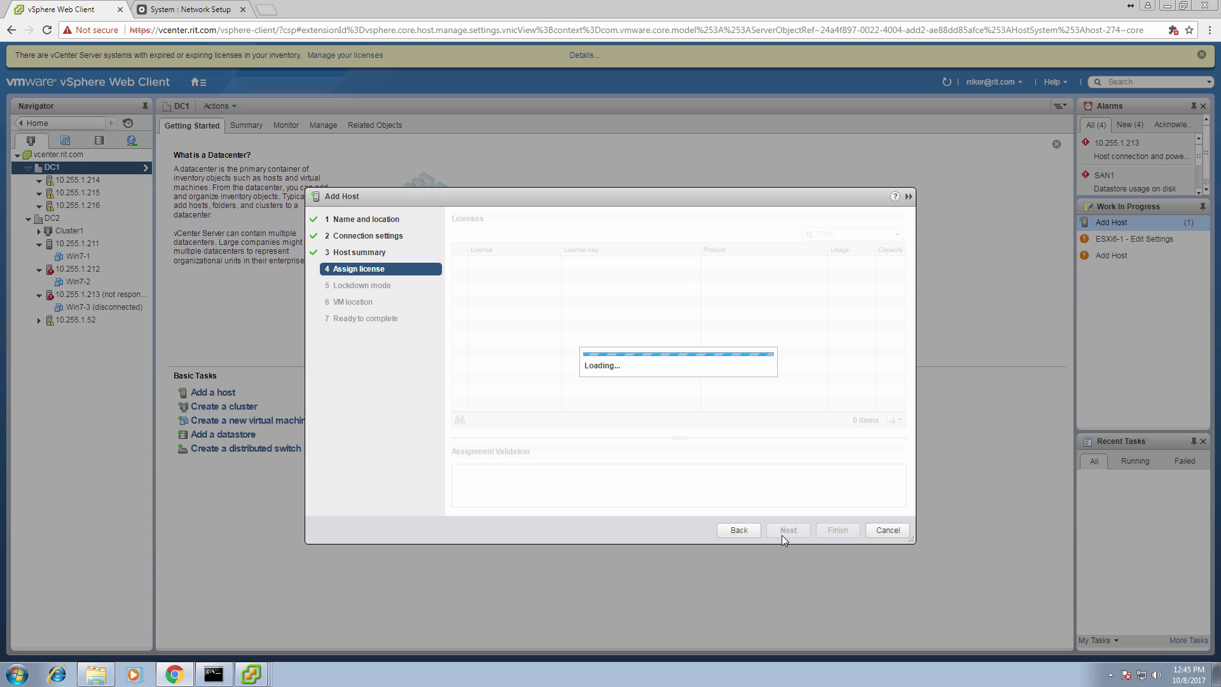
left_click(781, 535)
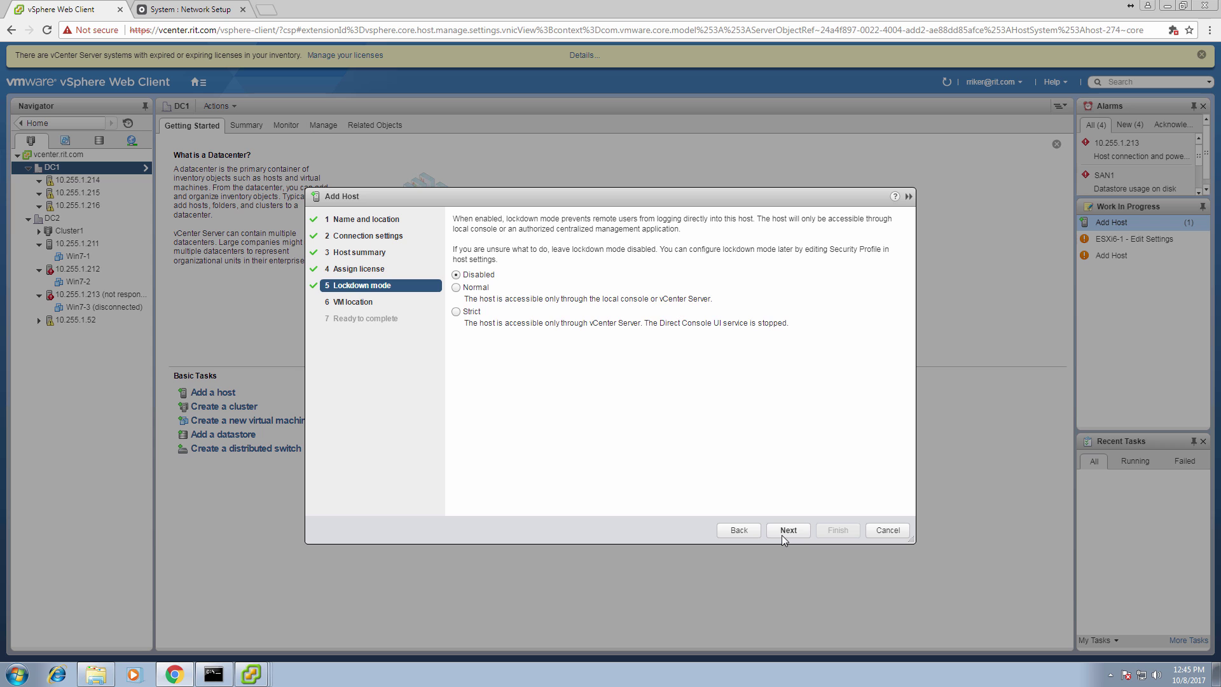
left_click(781, 536)
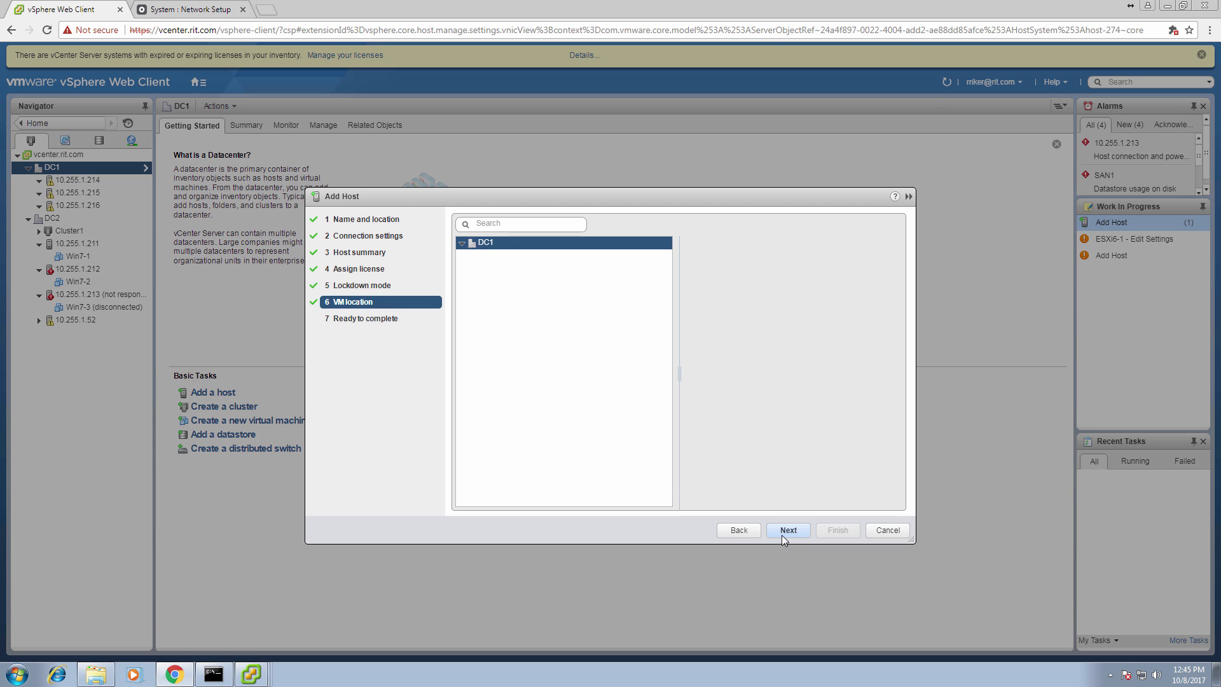
left_click(783, 536)
left_click(835, 528)
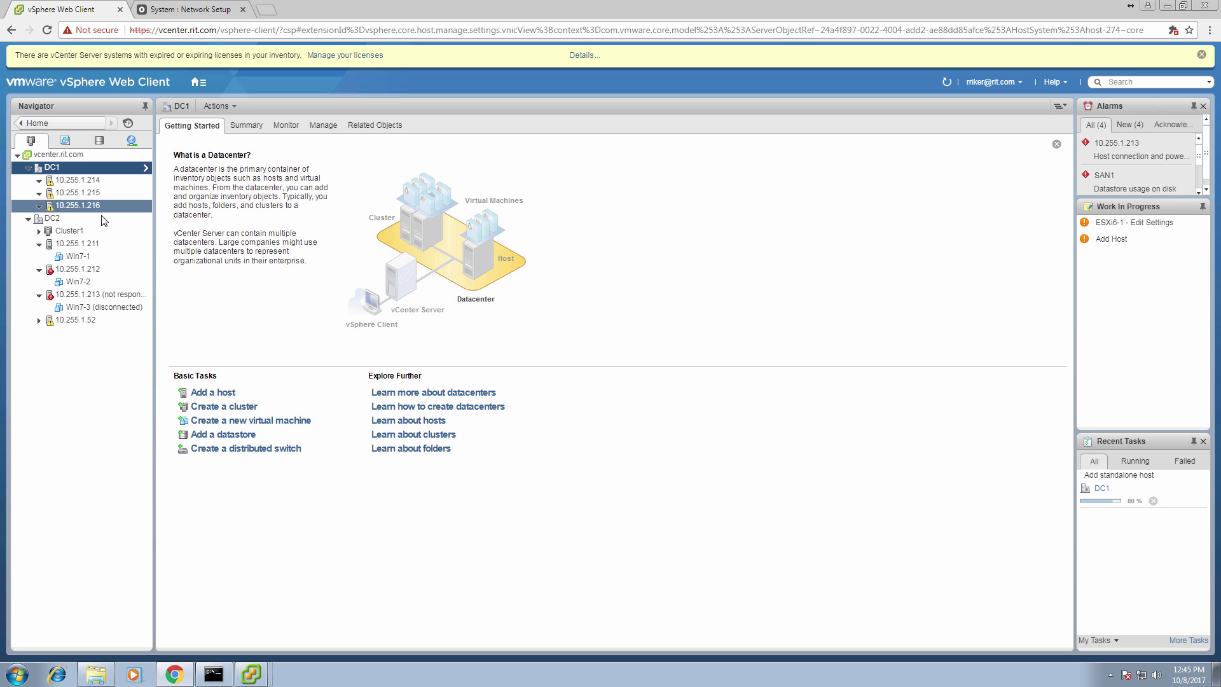
Collapse DC2, then select and expand host 10.255.1.217 to show Linux7-1 and Win7-7.
left_click(28, 219)
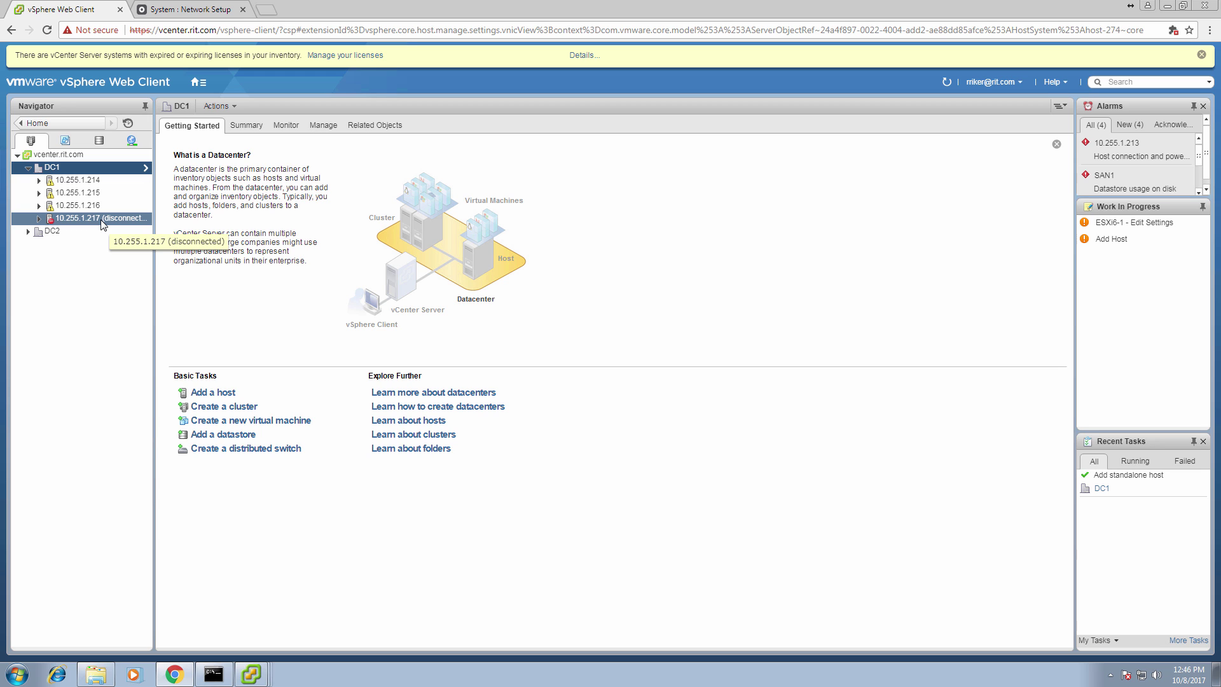
left_click(102, 218)
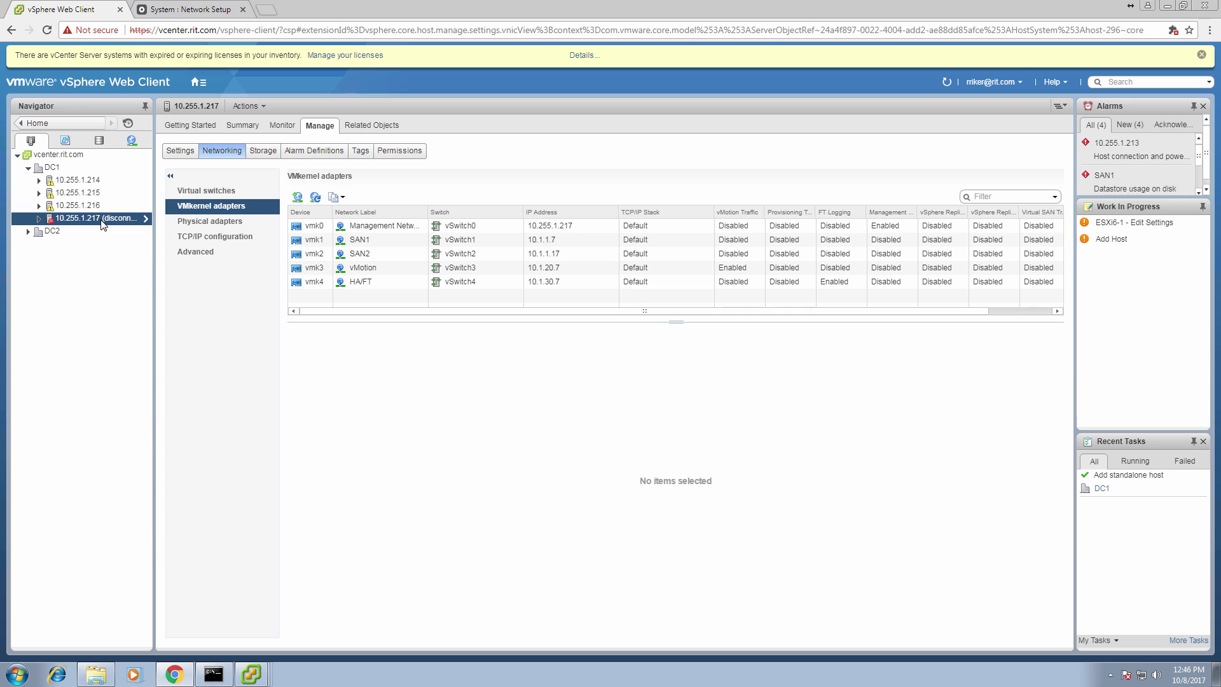
left_click(39, 219)
View the esxi6-7 host summary in the desktop client, then go back to the Web Client.
mouse_move(251, 673)
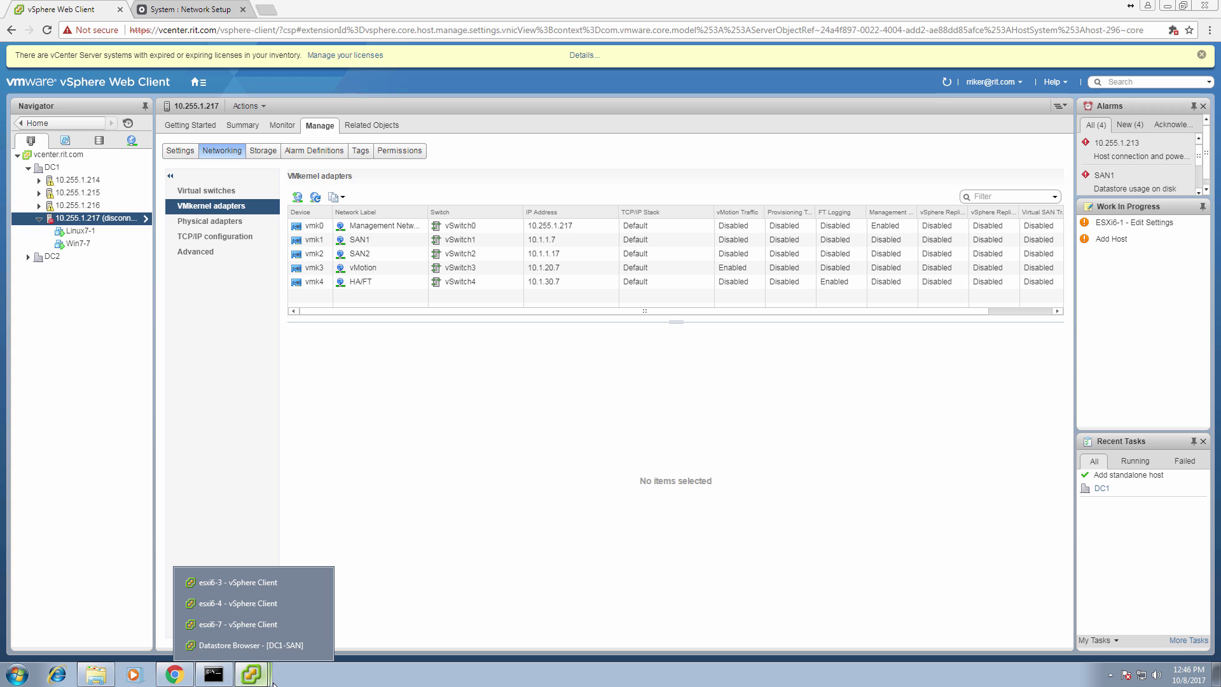
left_click(242, 625)
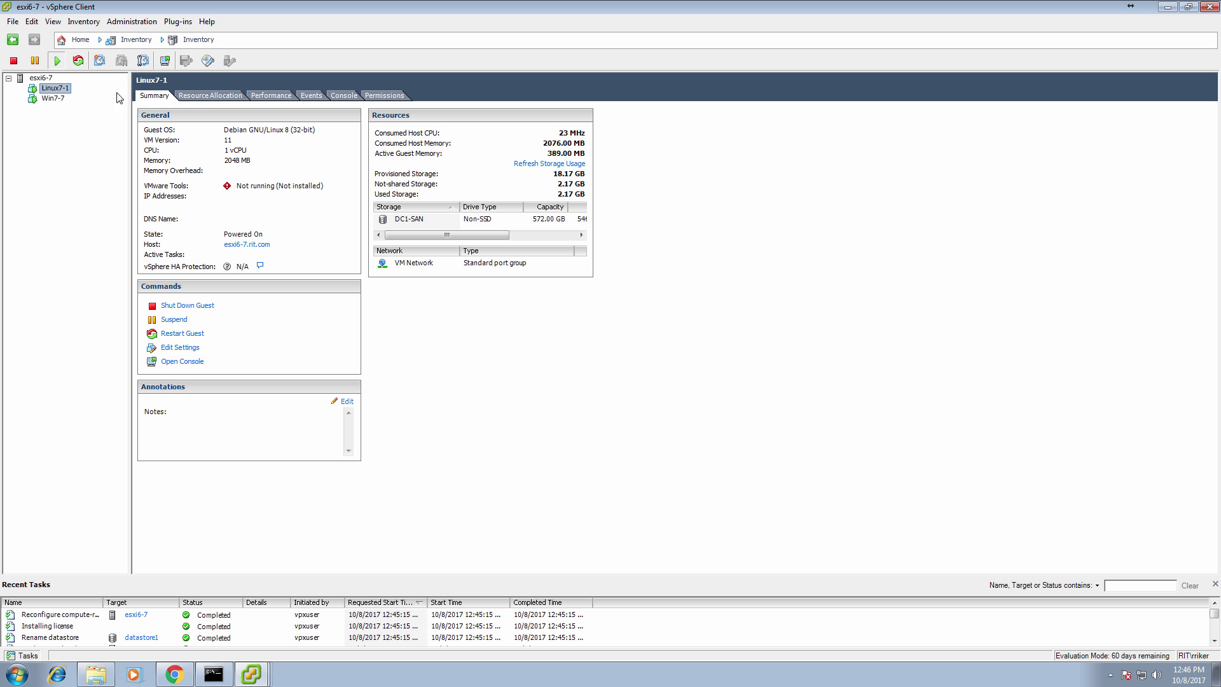
left_click(30, 77)
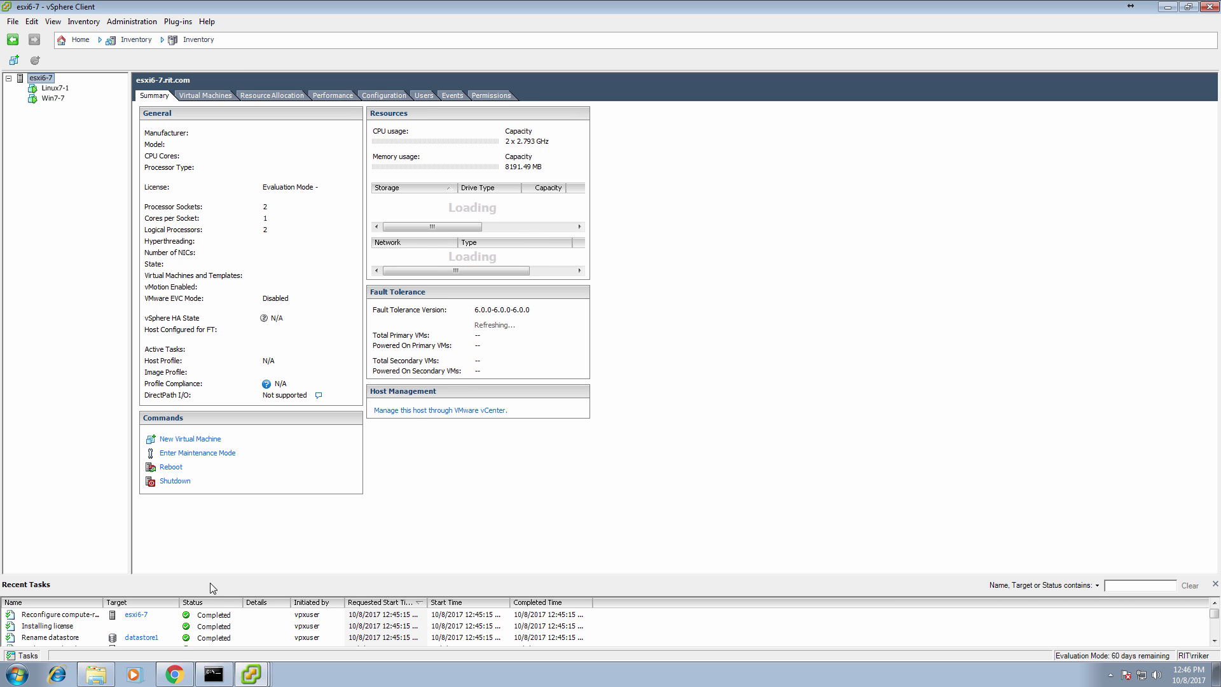
left_click(174, 674)
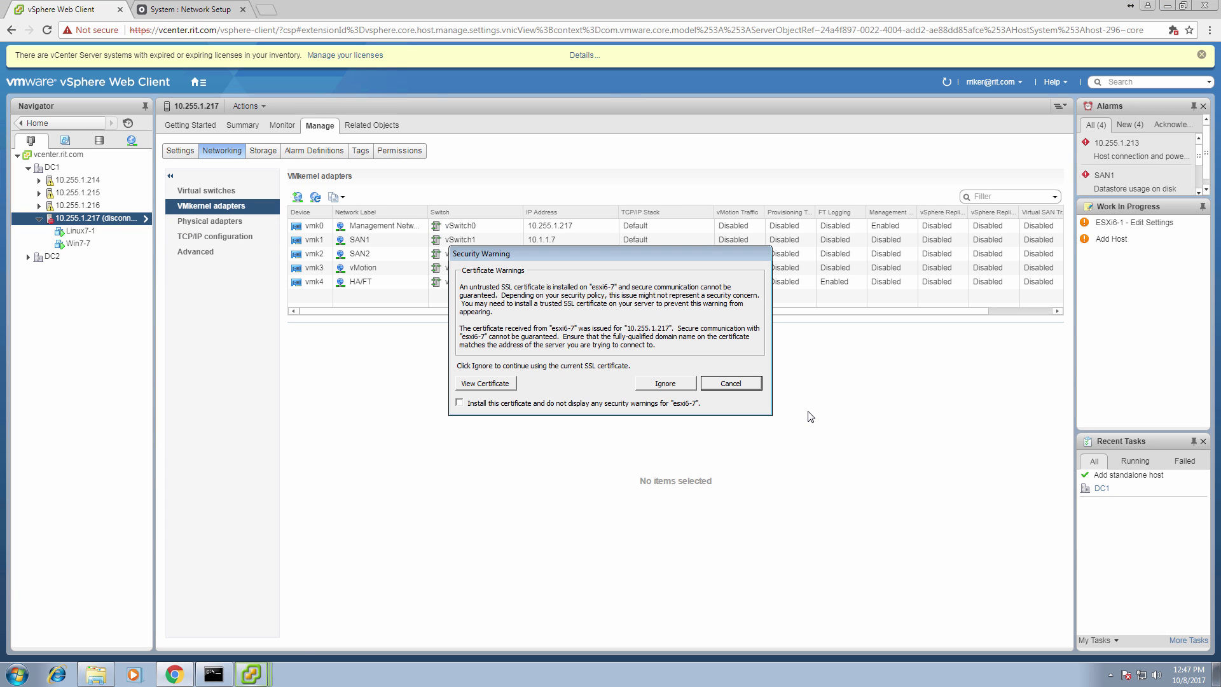
Install the esxi6-7 certificate permanently, ignore the warning, and replace the trusted certificate.
left_click(642, 404)
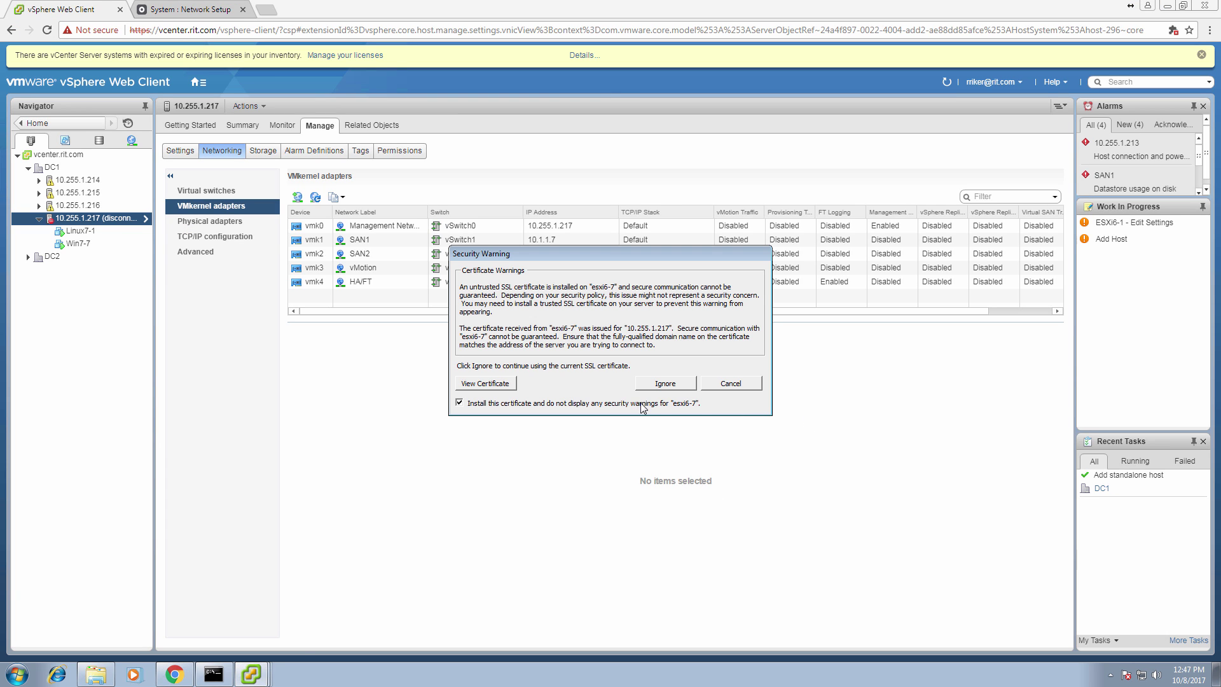
left_click(665, 385)
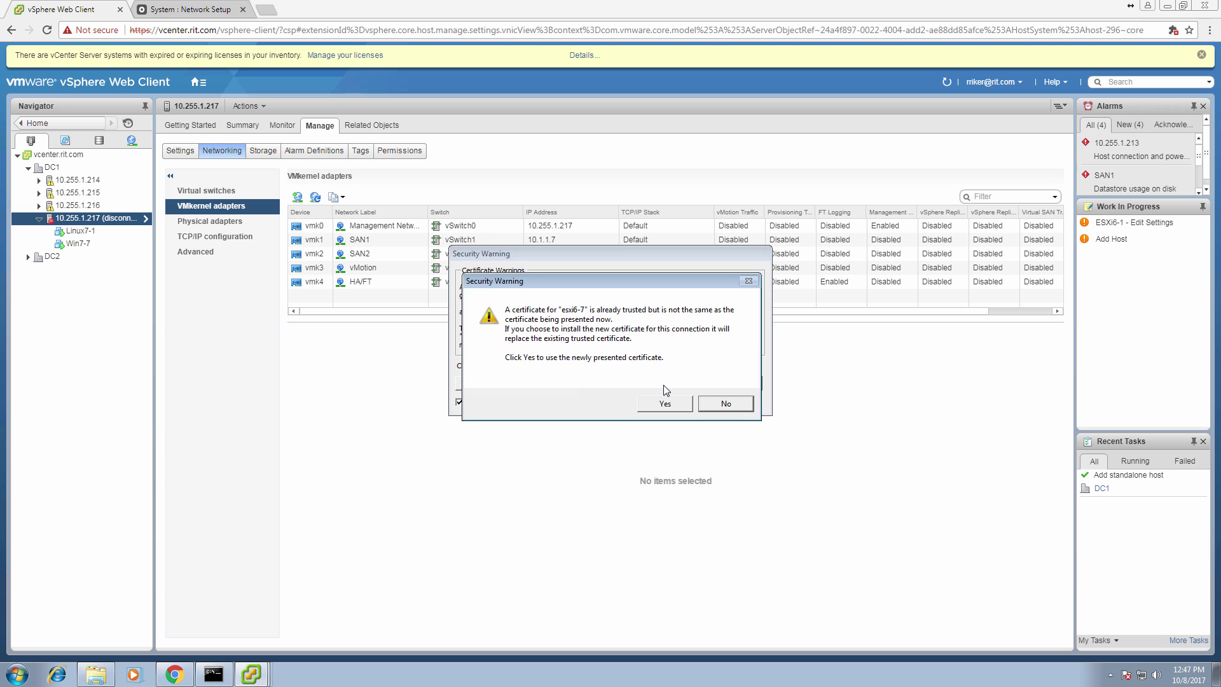
left_click(665, 404)
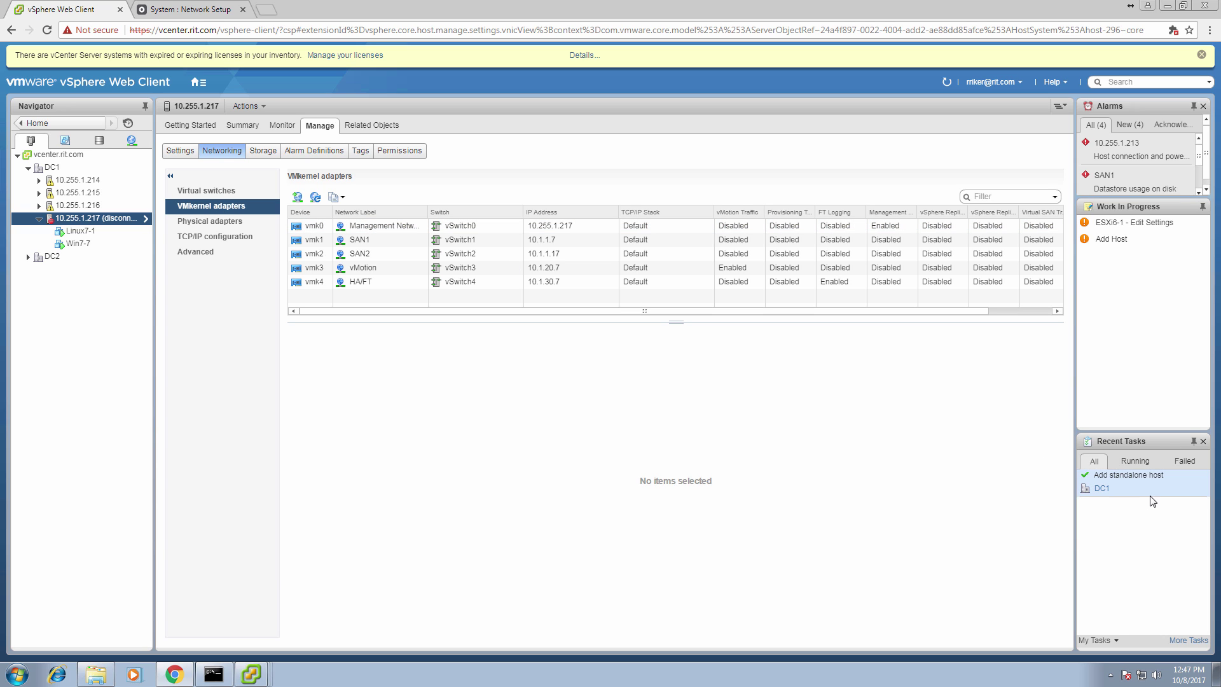
Check host 10.255.1.217's connection actions, then refresh the inventory so it shows connected.
left_click(52, 168)
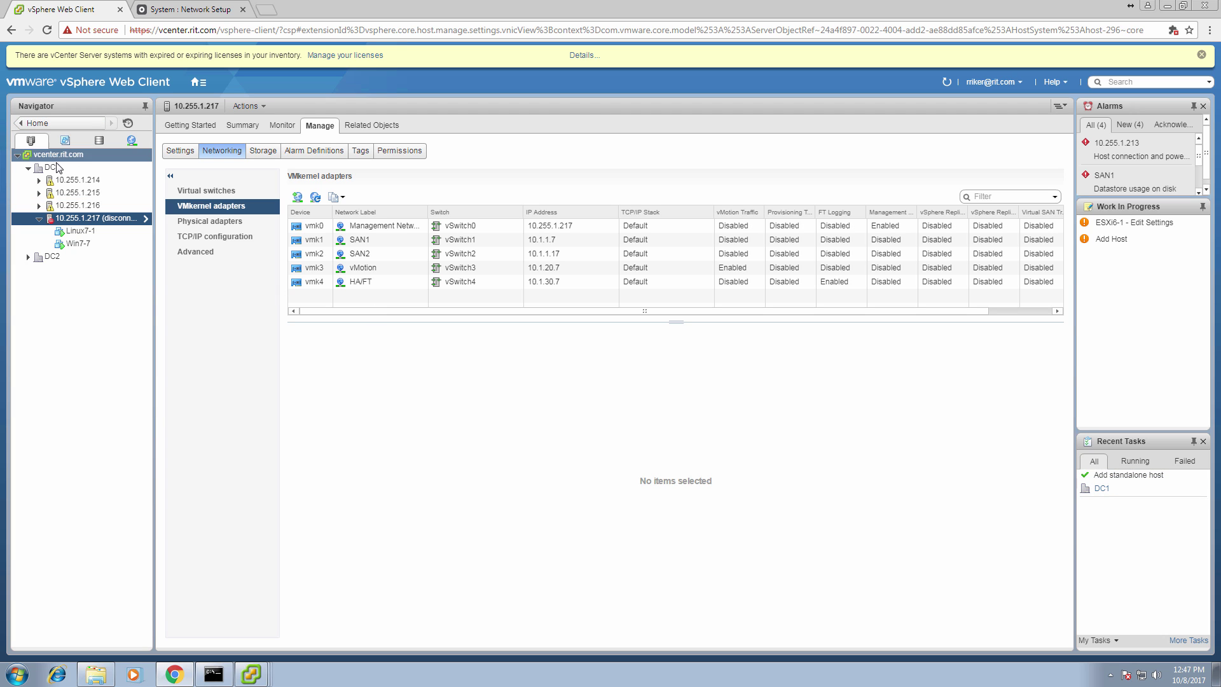
left_click(170, 126)
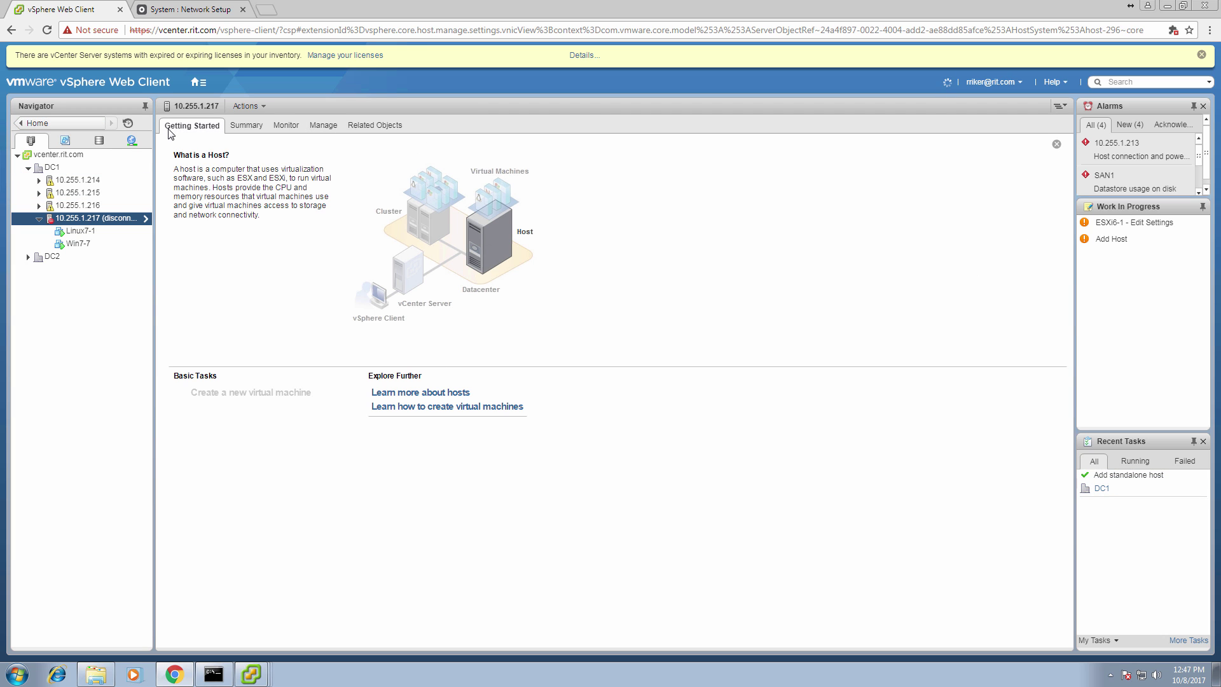
double_click(82, 220)
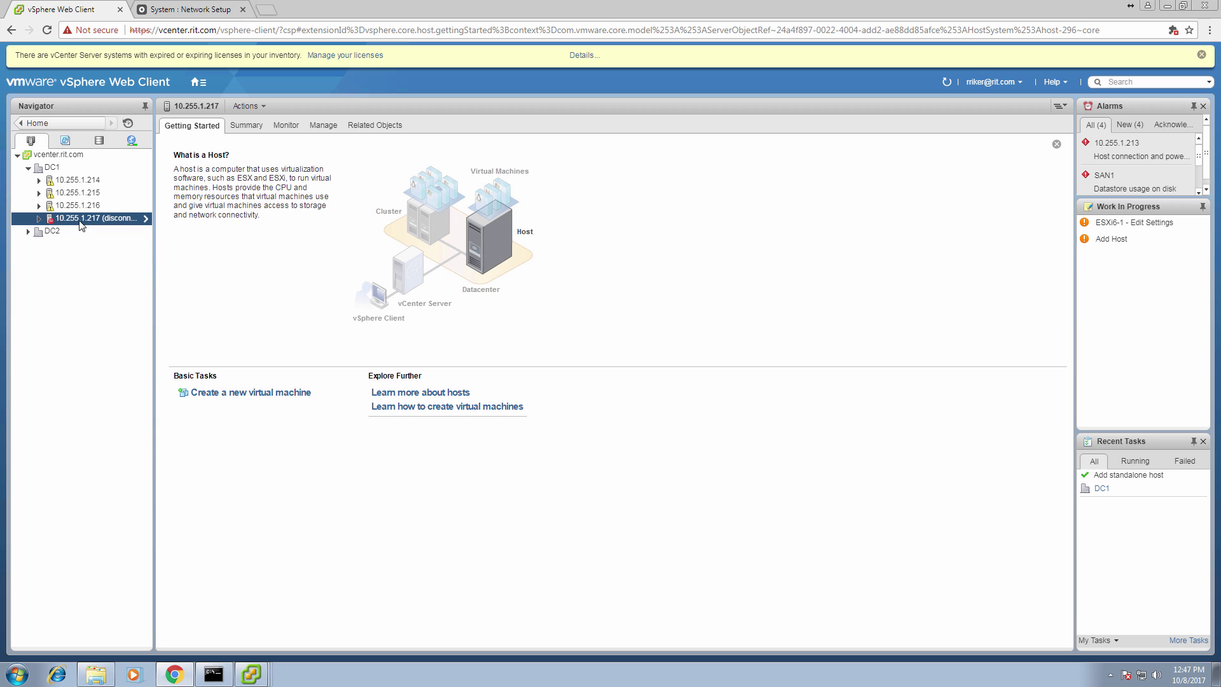
left_click(38, 219)
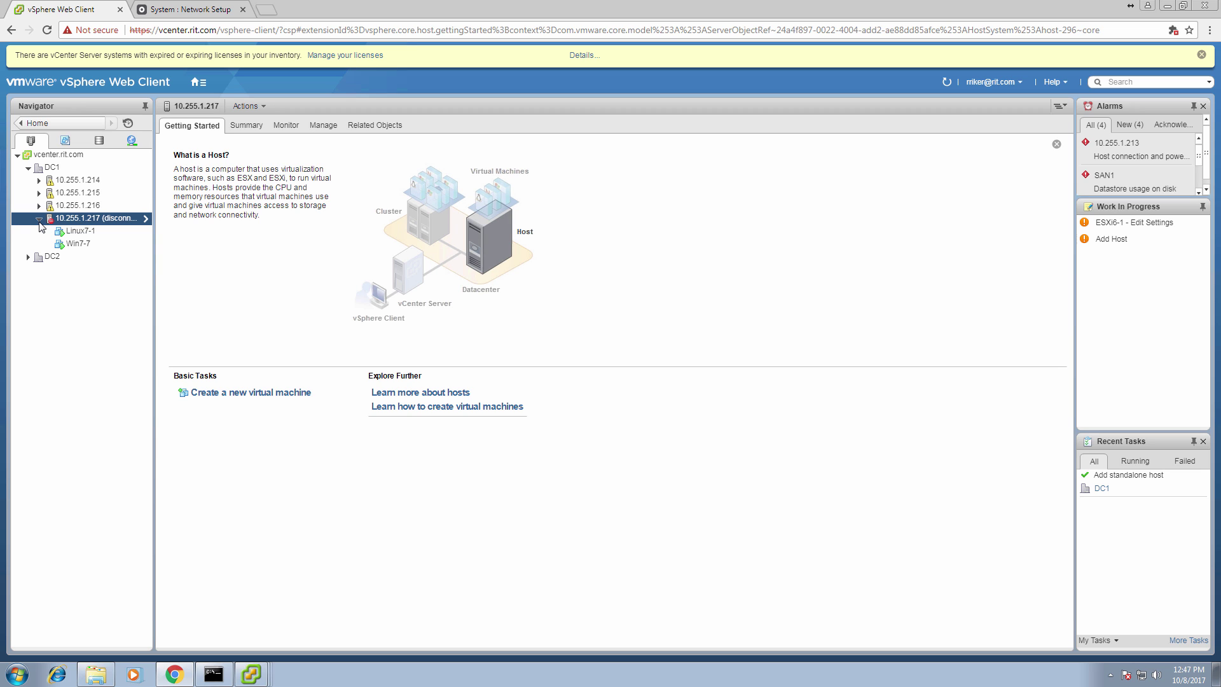
right_click(83, 221)
mouse_move(165, 296)
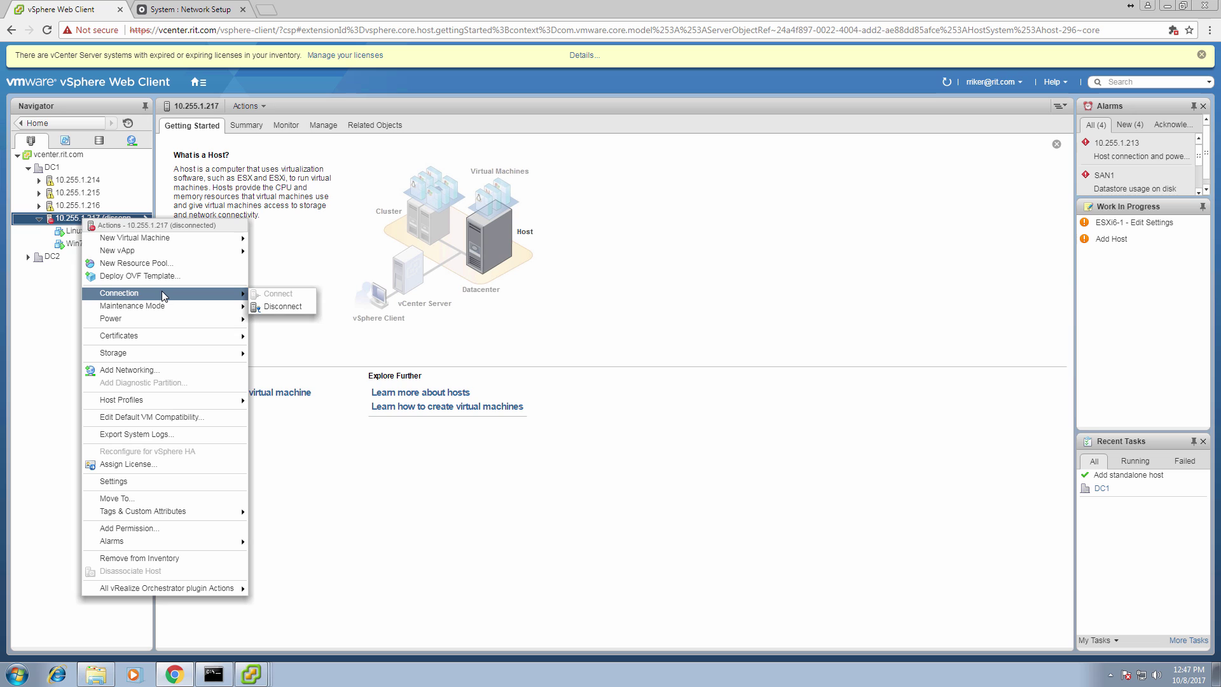
left_click(308, 276)
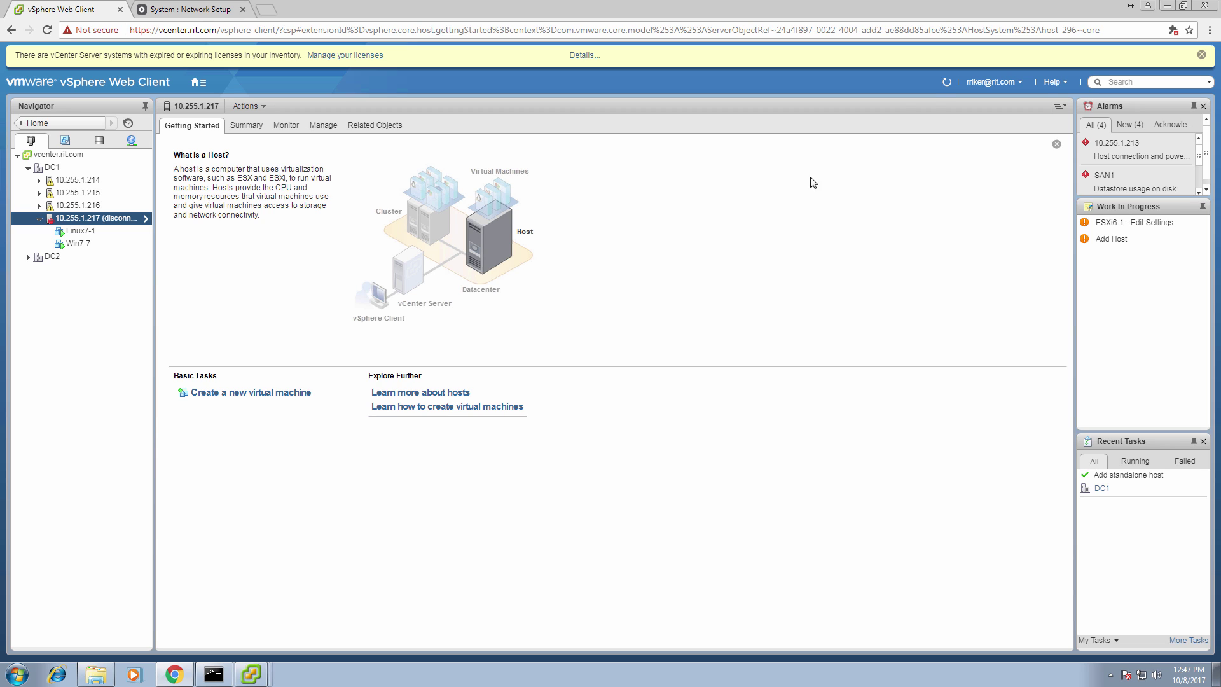
left_click(946, 85)
Start Add and Manage Hosts on DSwitch 1 and add host 10.255.1.217.
left_click(132, 141)
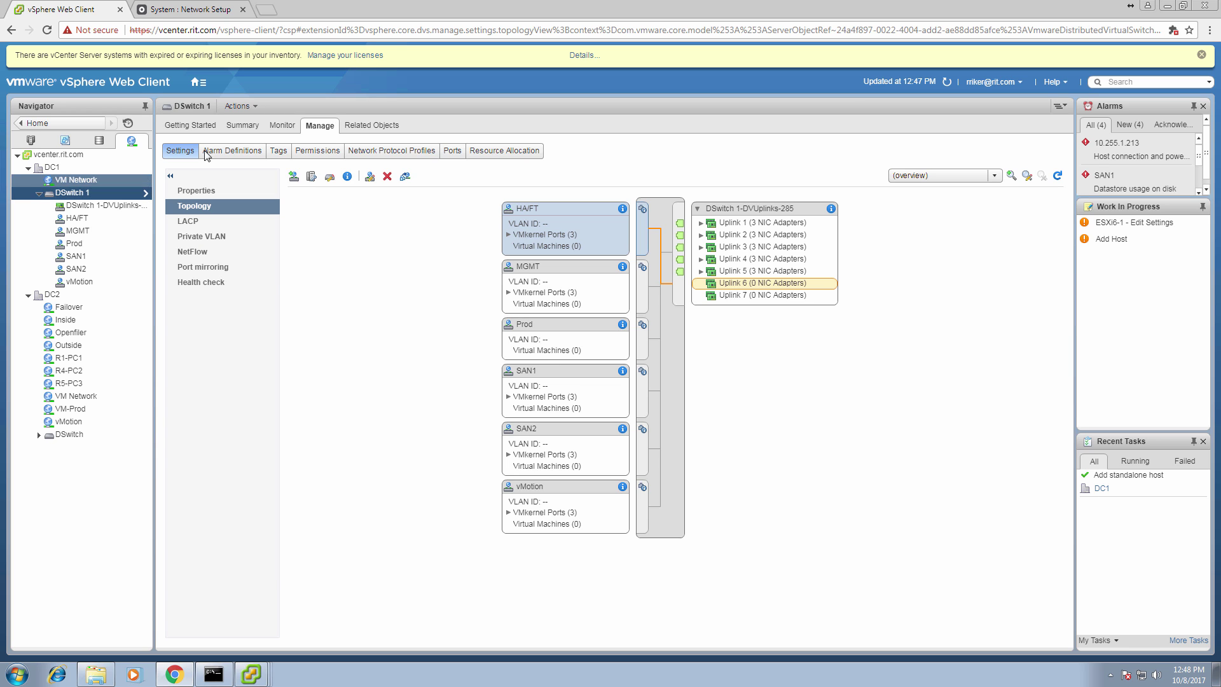
left_click(311, 179)
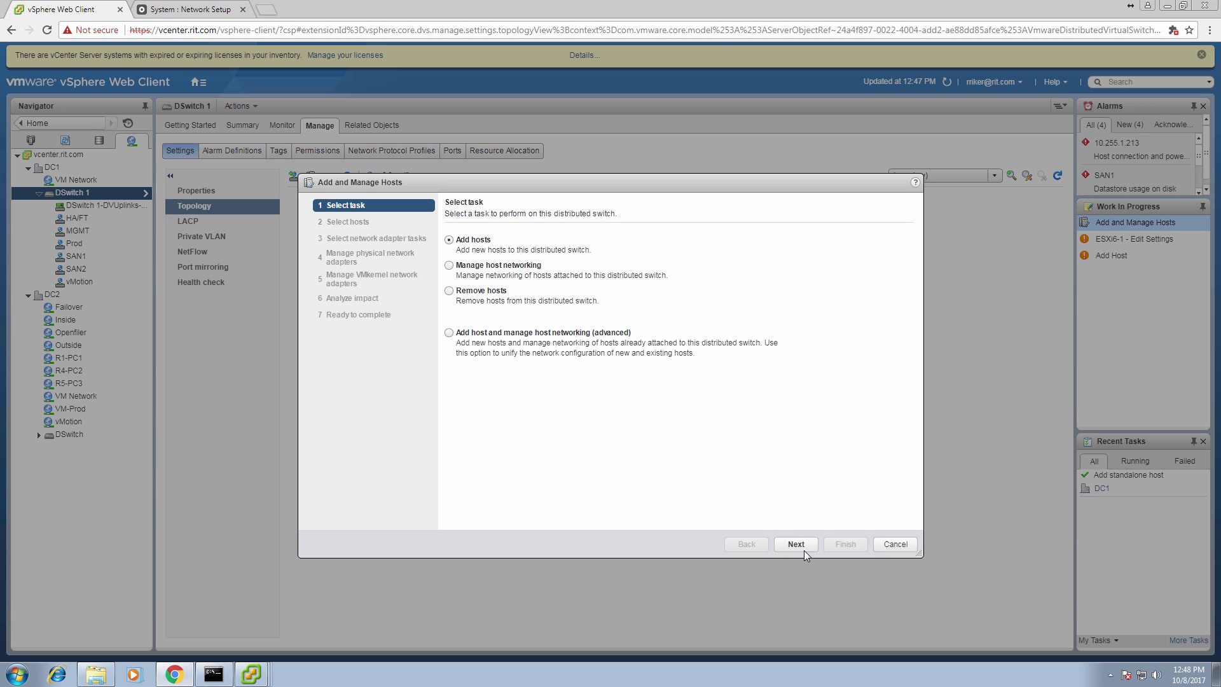
left_click(803, 545)
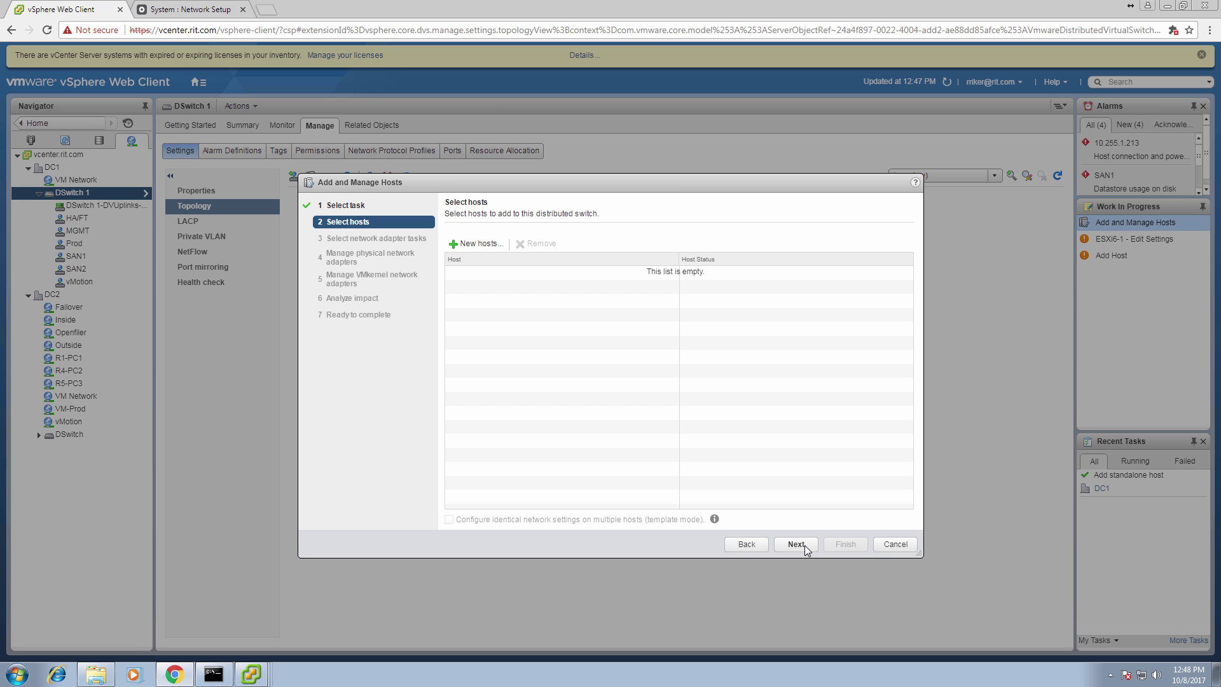
left_click(457, 247)
left_click(412, 288)
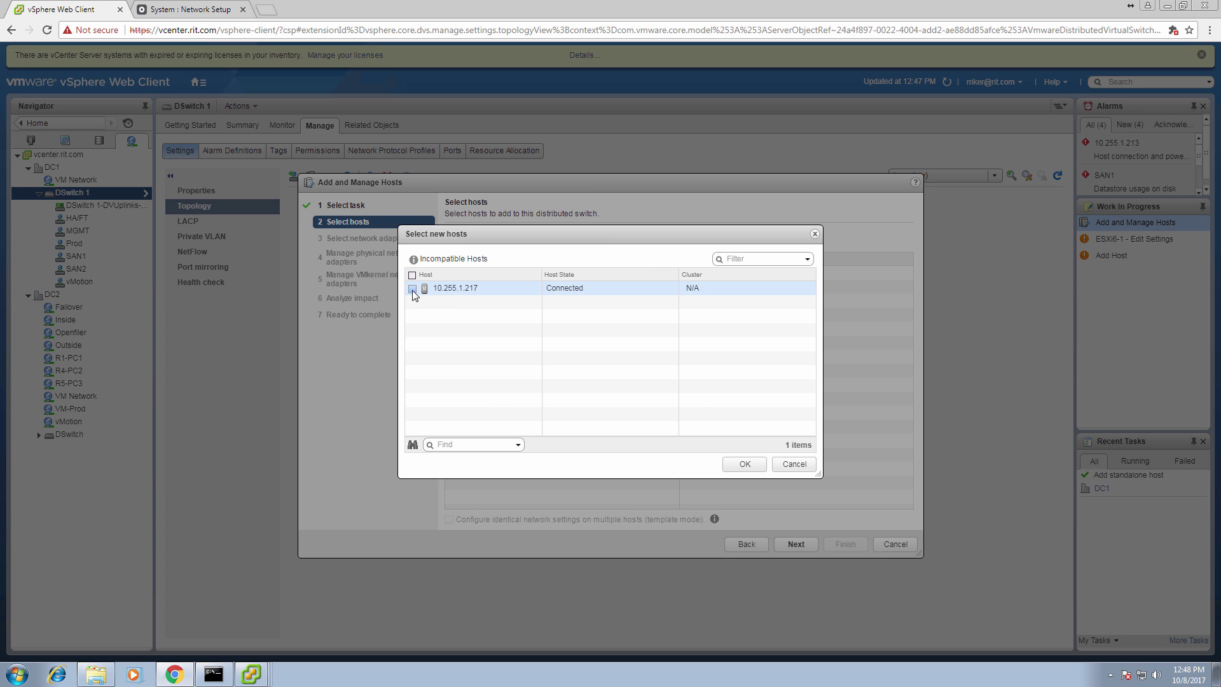
left_click(746, 463)
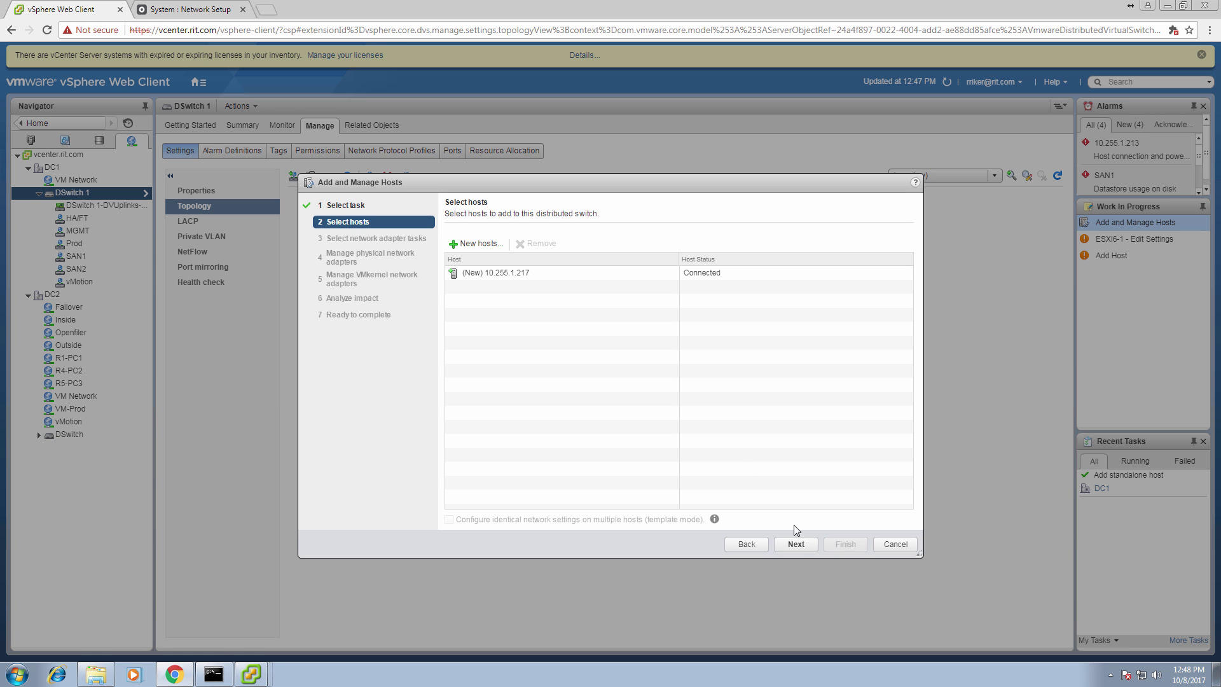
left_click(798, 545)
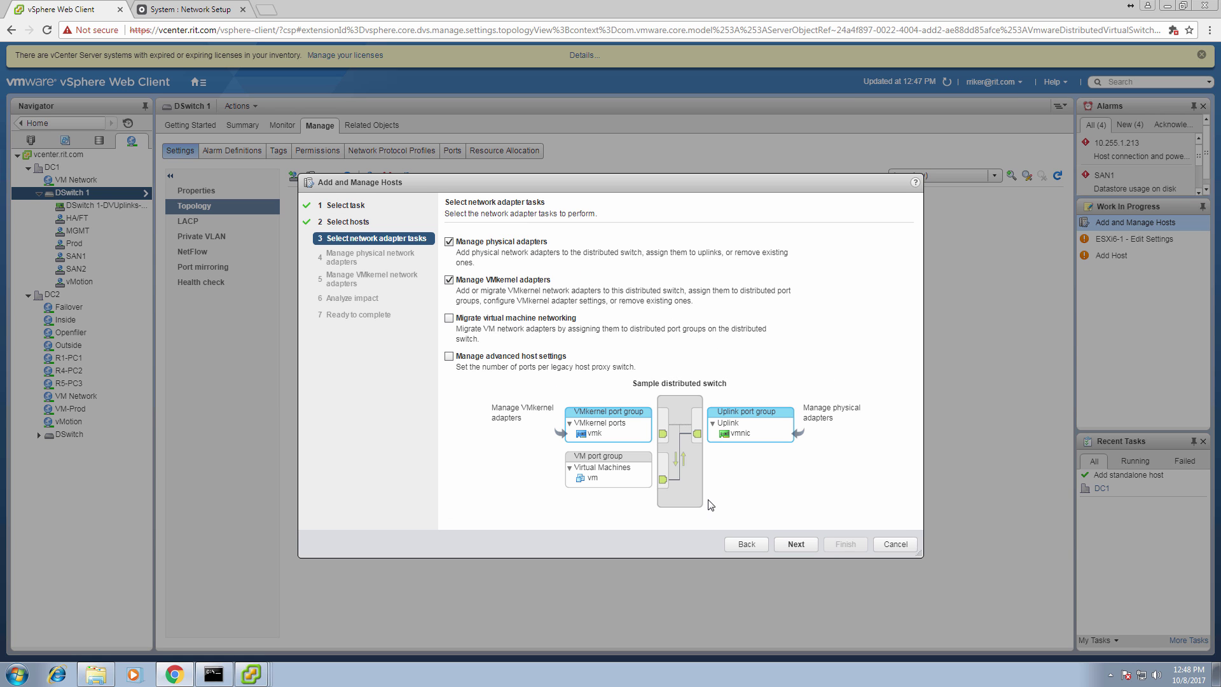
left_click(450, 318)
left_click(809, 546)
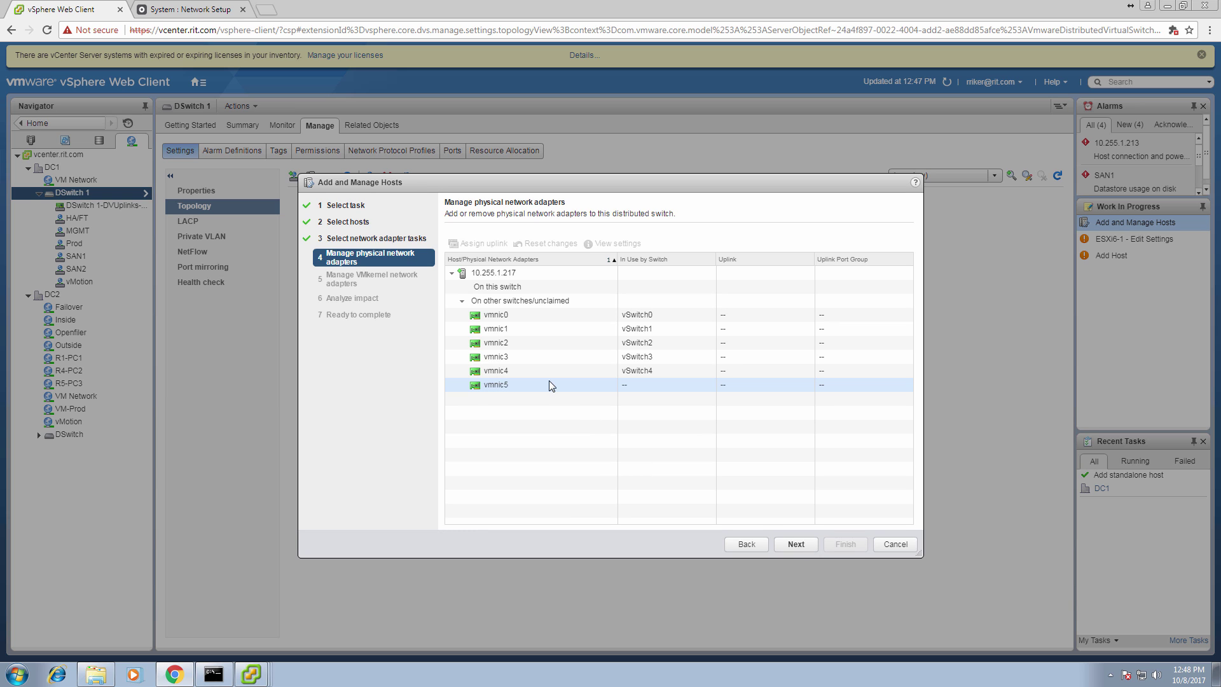
Assign vmnic0–vmnic5 to Uplinks 1–6 respectively.
left_click(503, 318)
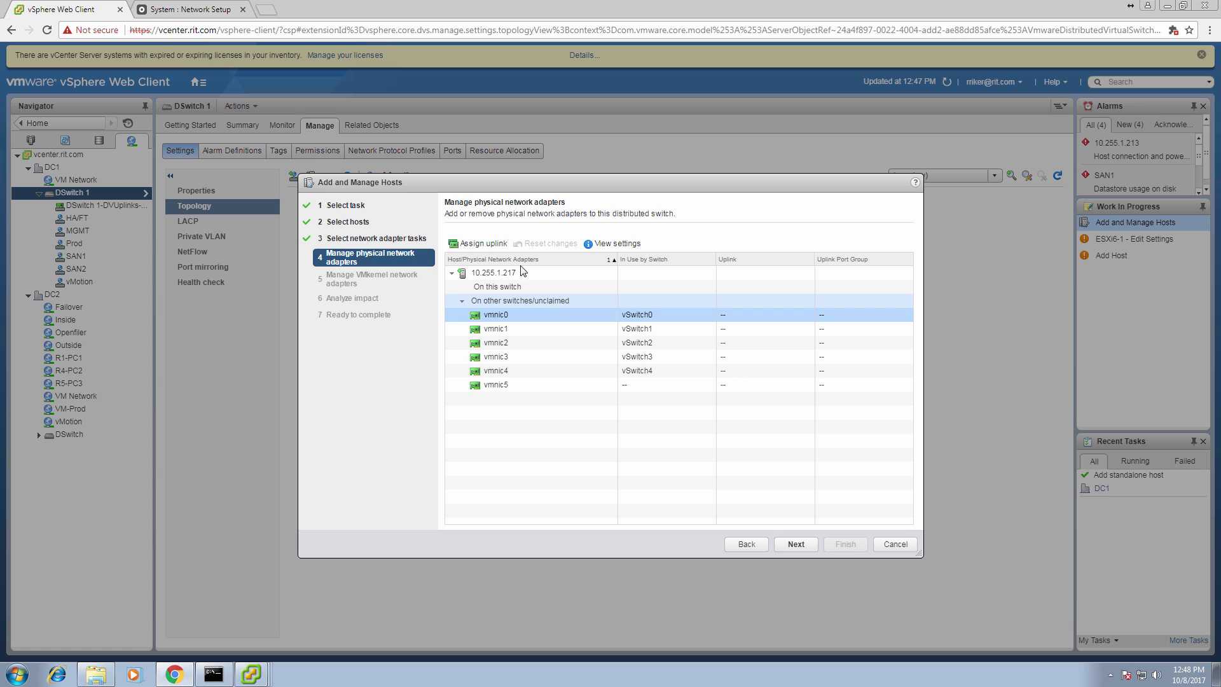
left_click(487, 245)
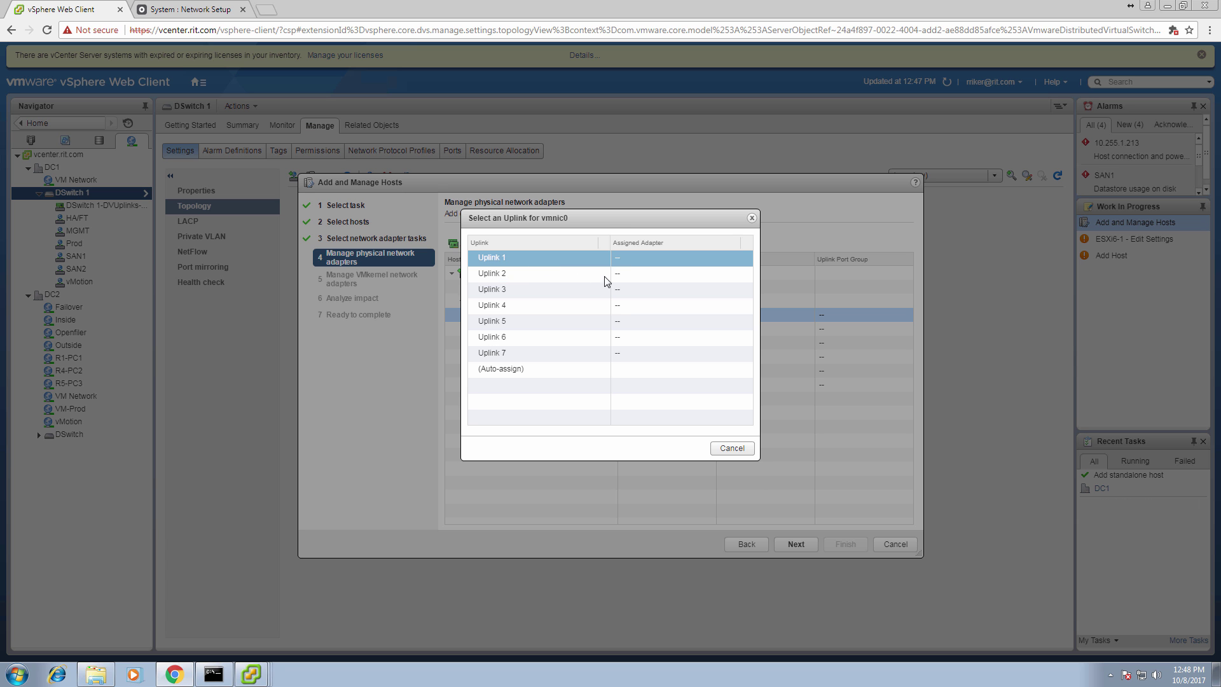
left_click(682, 448)
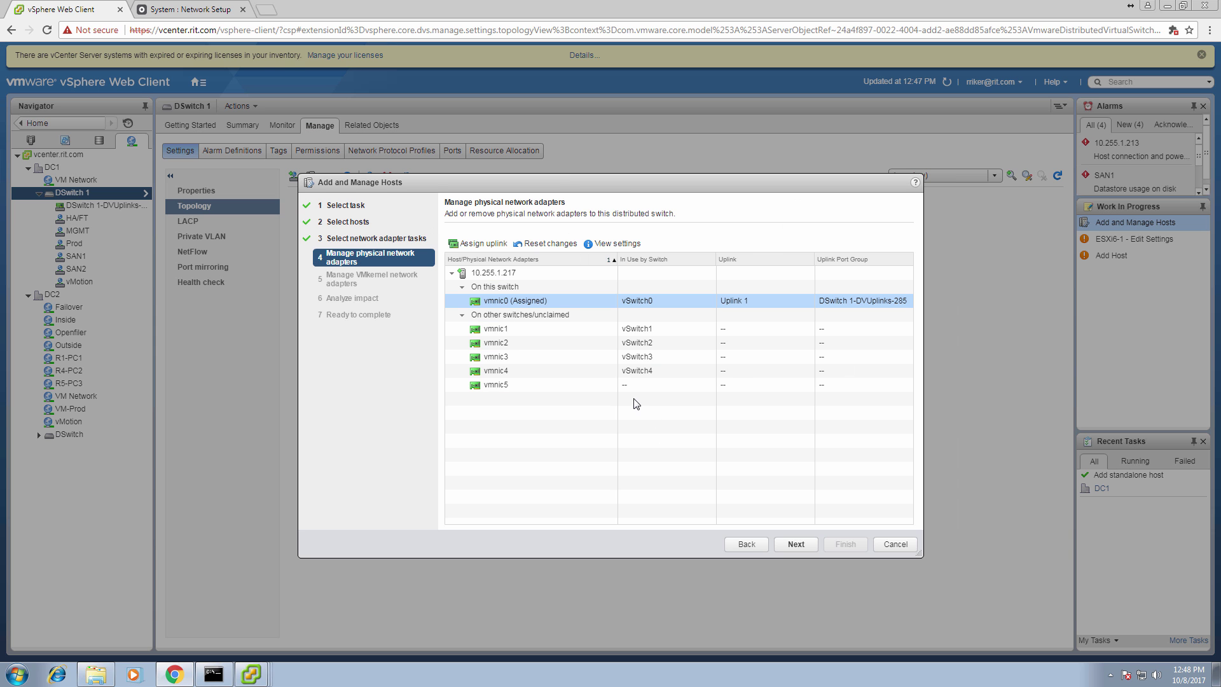
left_click(538, 332)
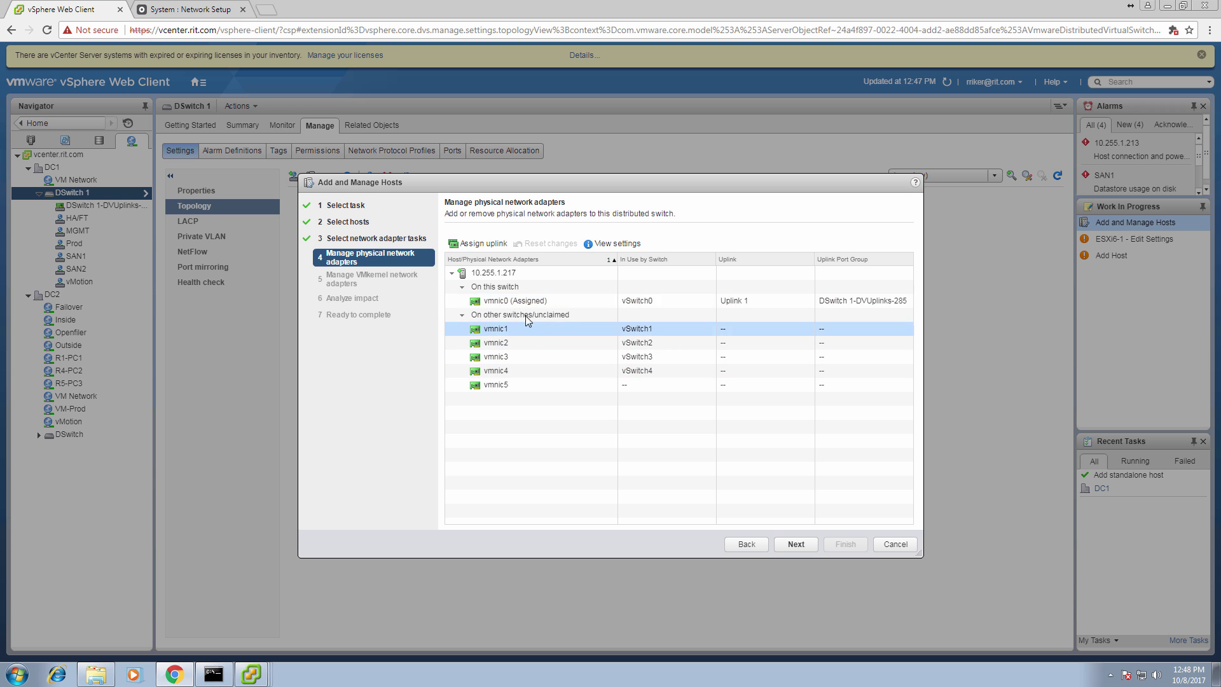
left_click(487, 245)
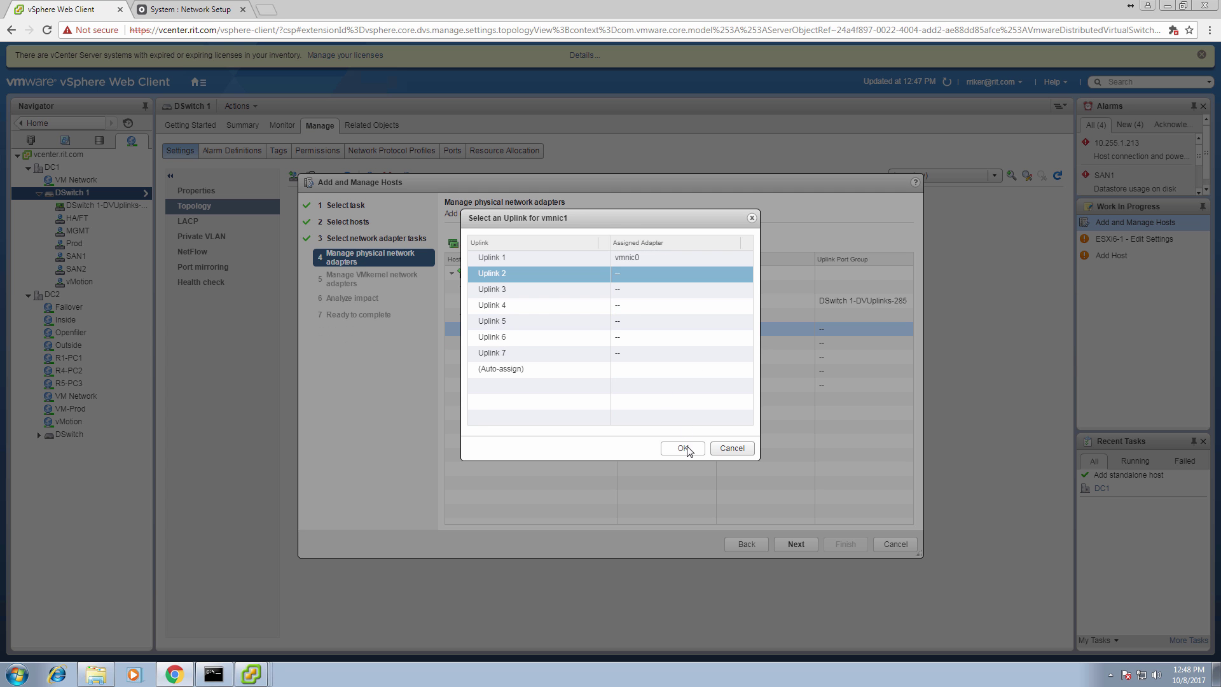
left_click(683, 448)
left_click(512, 342)
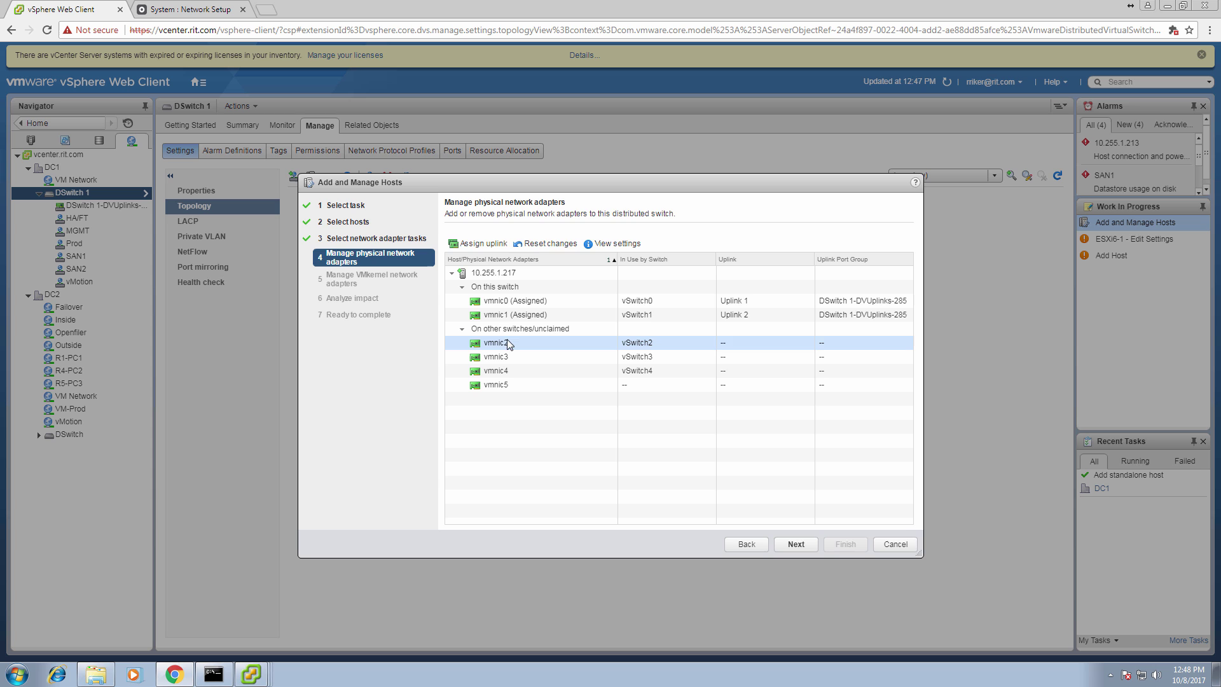
left_click(484, 245)
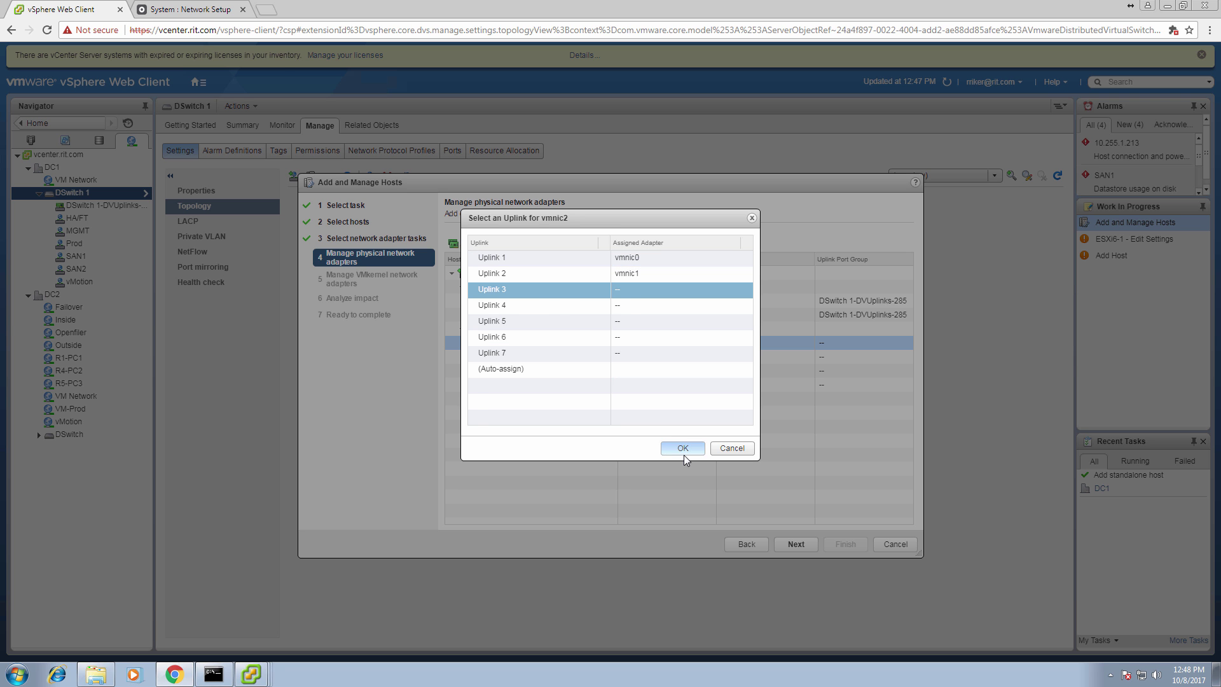
left_click(685, 455)
left_click(496, 357)
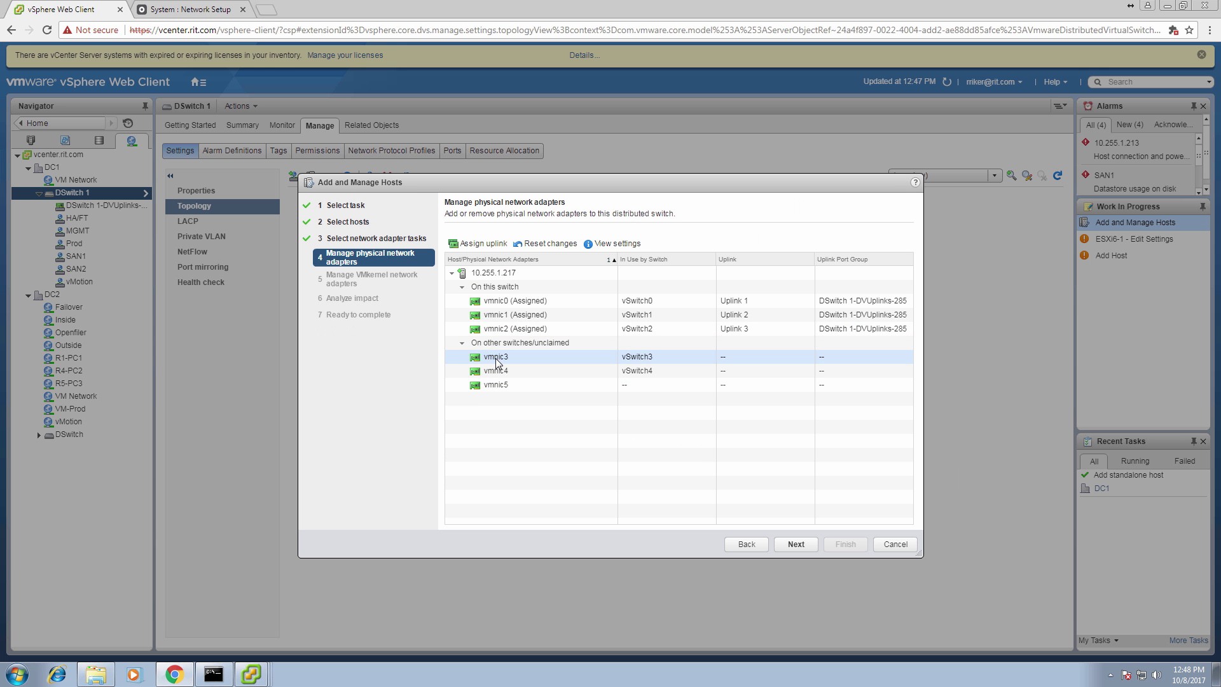
left_click(482, 243)
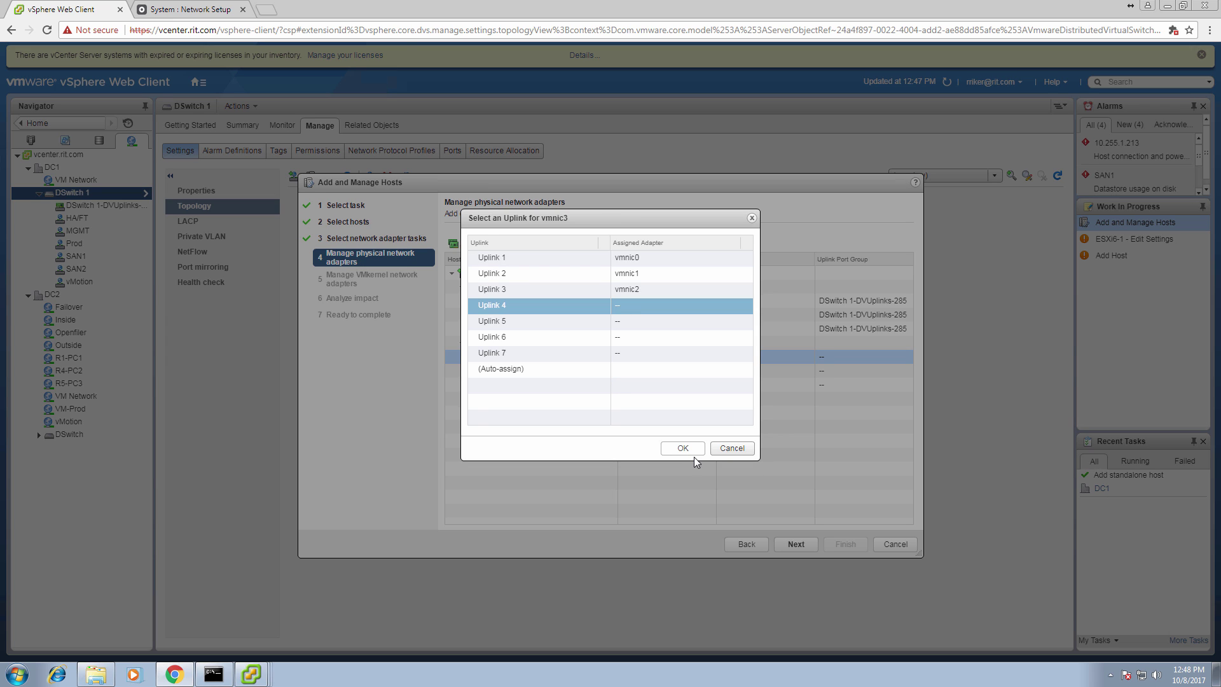
left_click(696, 453)
left_click(534, 370)
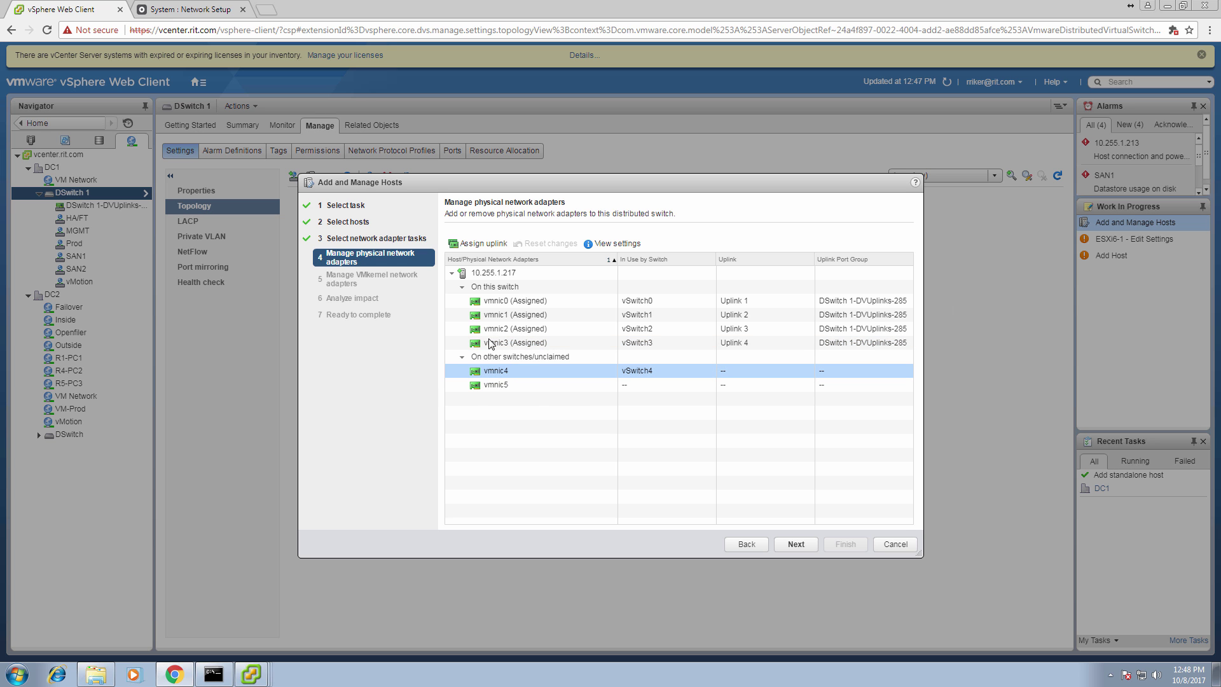
left_click(482, 244)
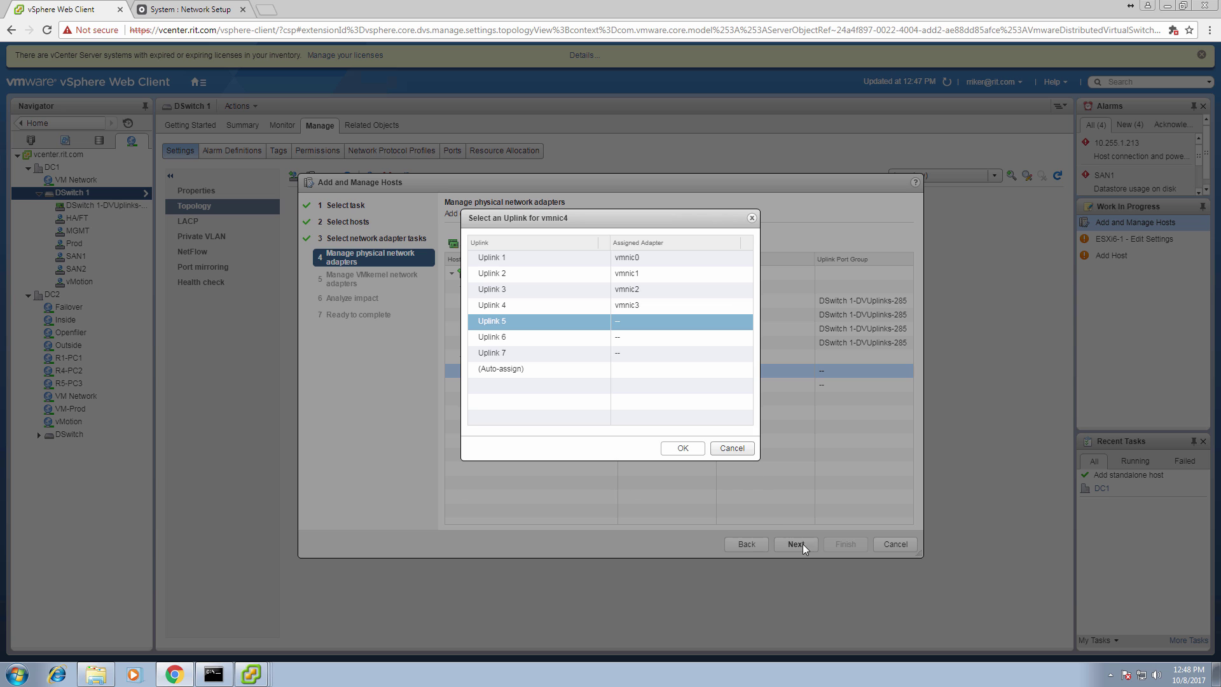
left_click(683, 450)
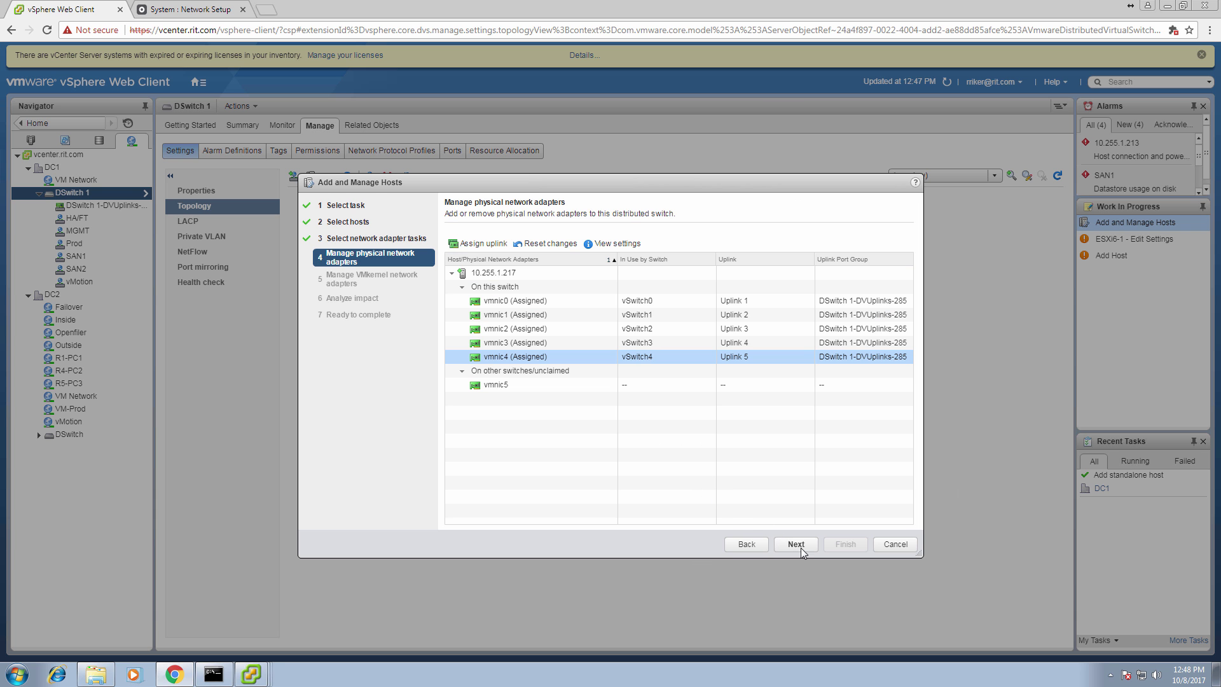
left_click(546, 386)
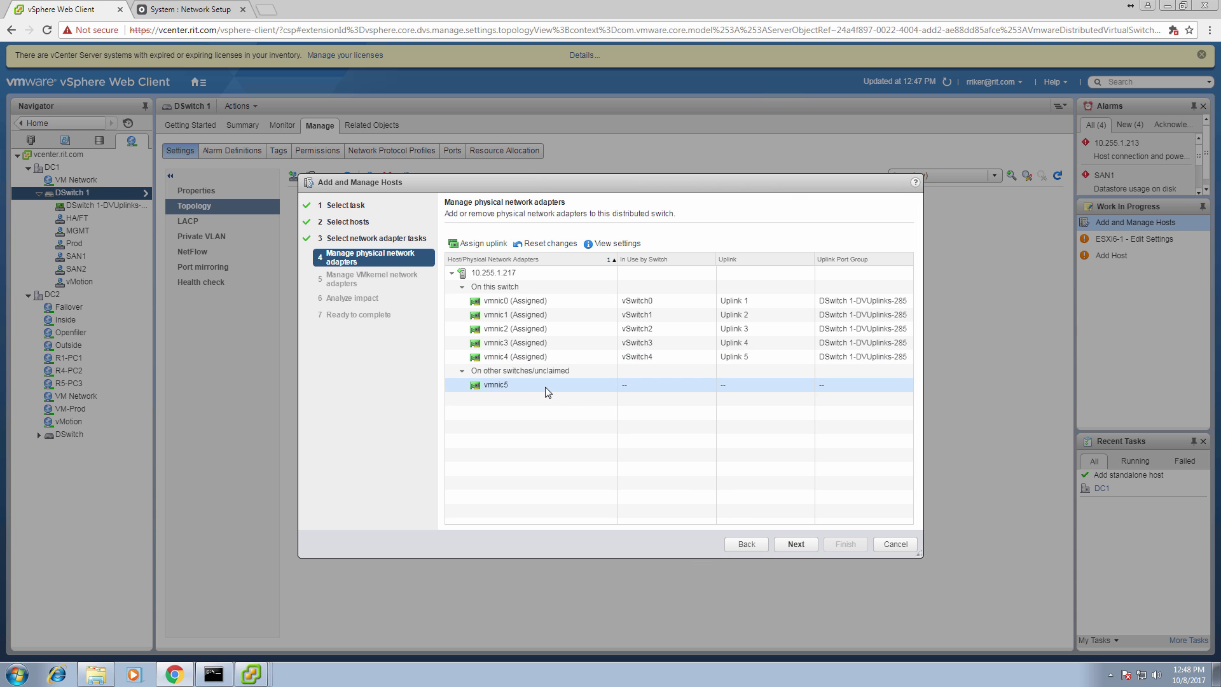
left_click(482, 244)
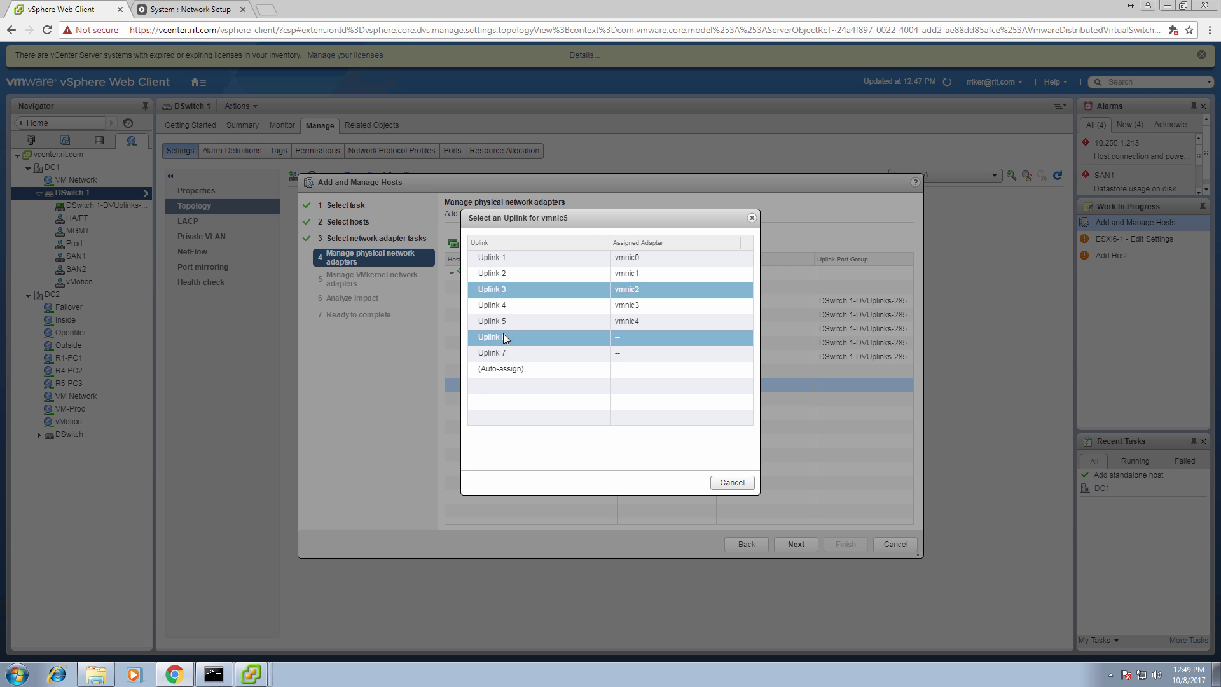
left_click(683, 448)
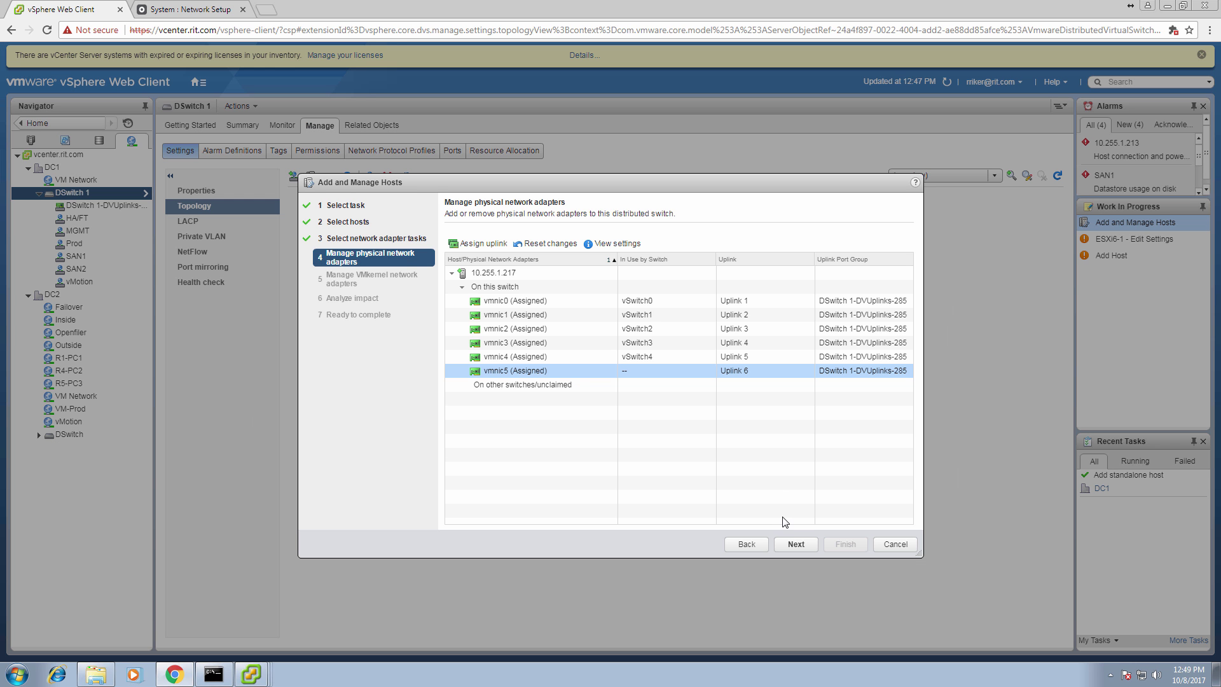
Go to Manage VMkernel network adapters and review vmk0–vmk4, all set to Do not migrate.
left_click(808, 546)
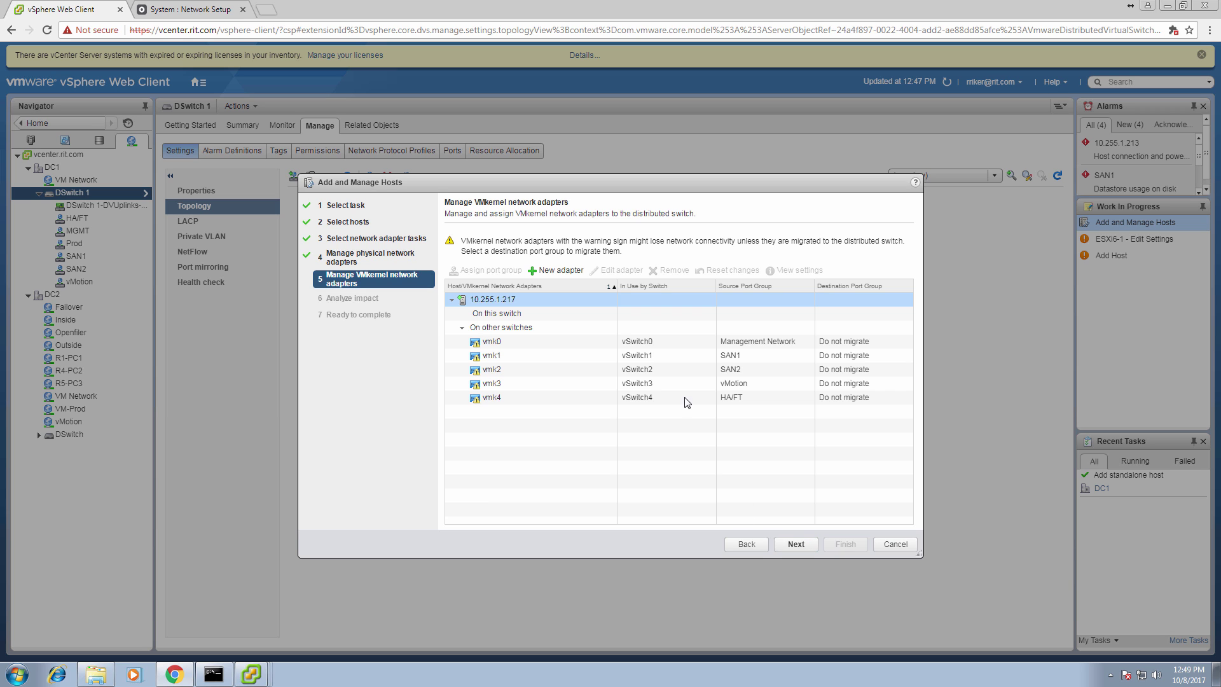
left_click(538, 355)
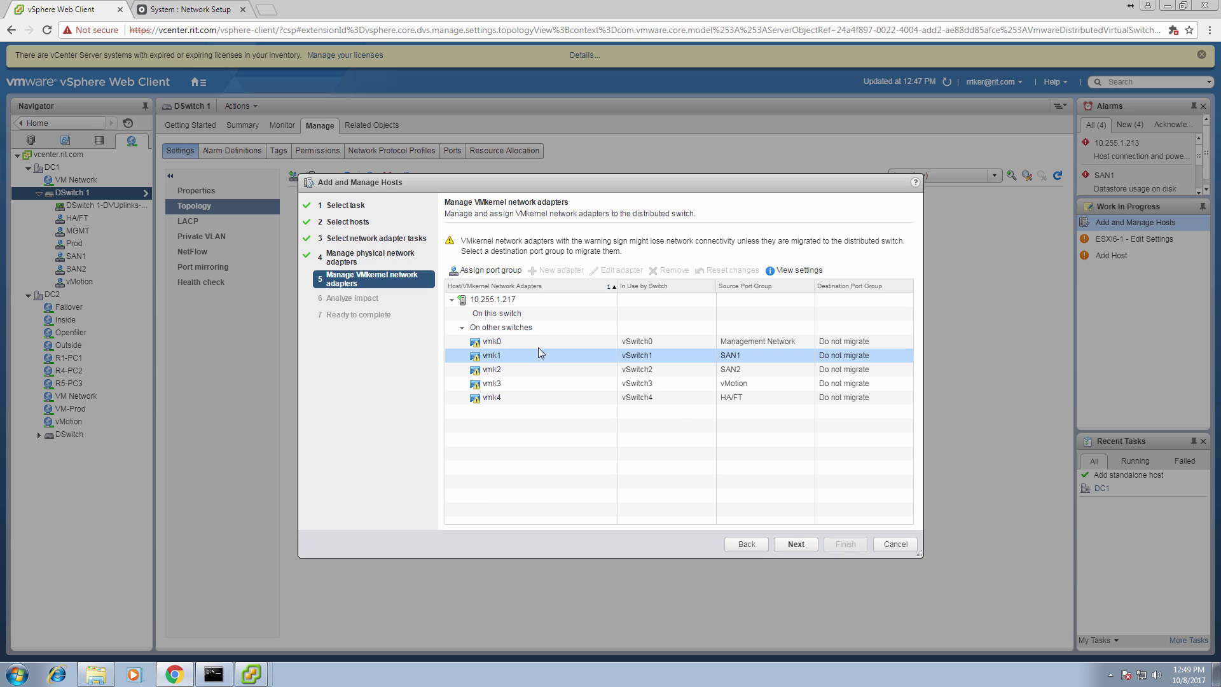
left_click(538, 341)
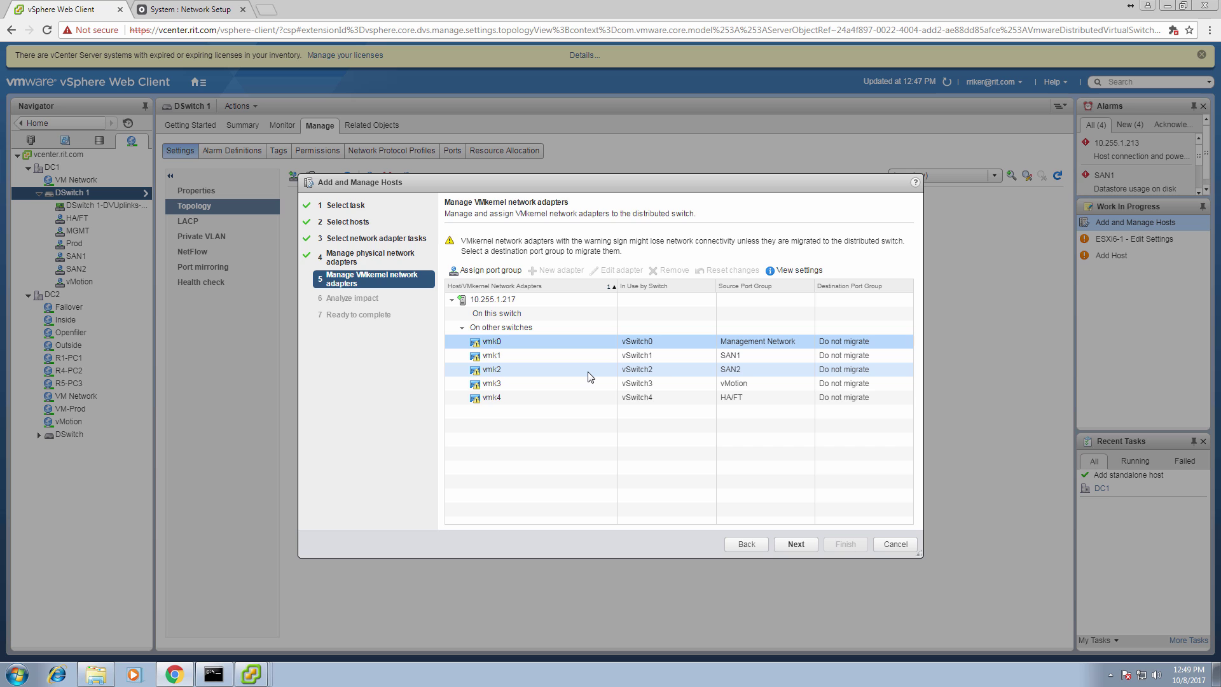
left_click(585, 354)
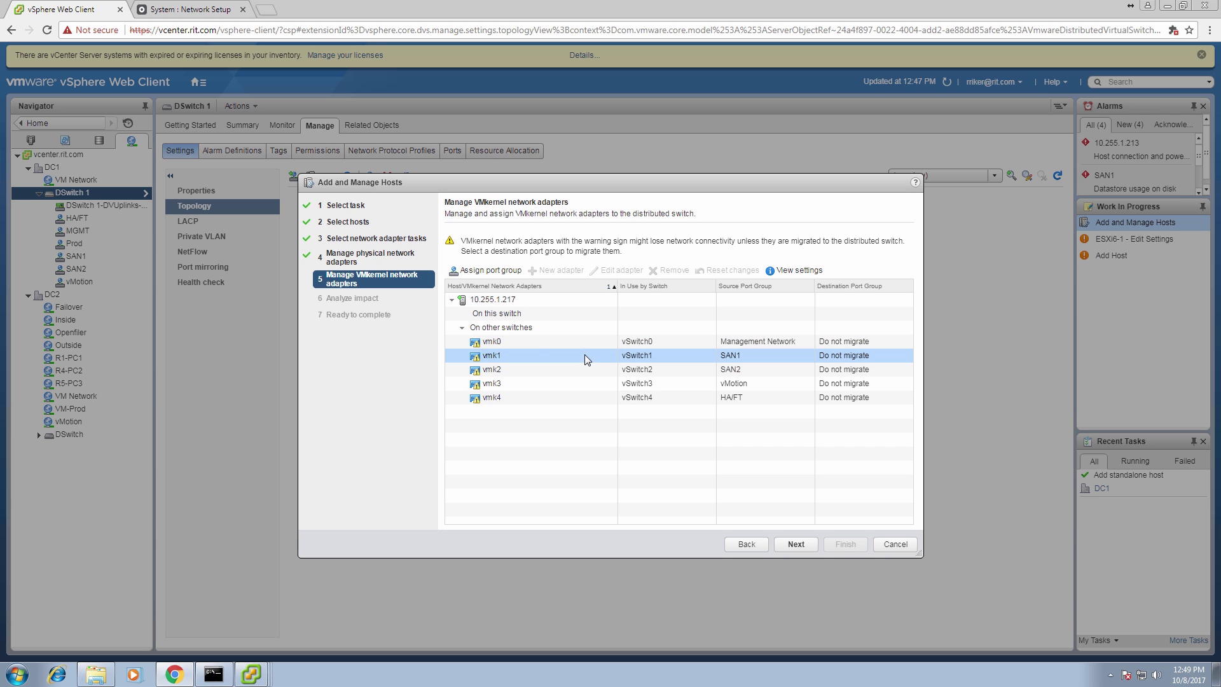
left_click(509, 315)
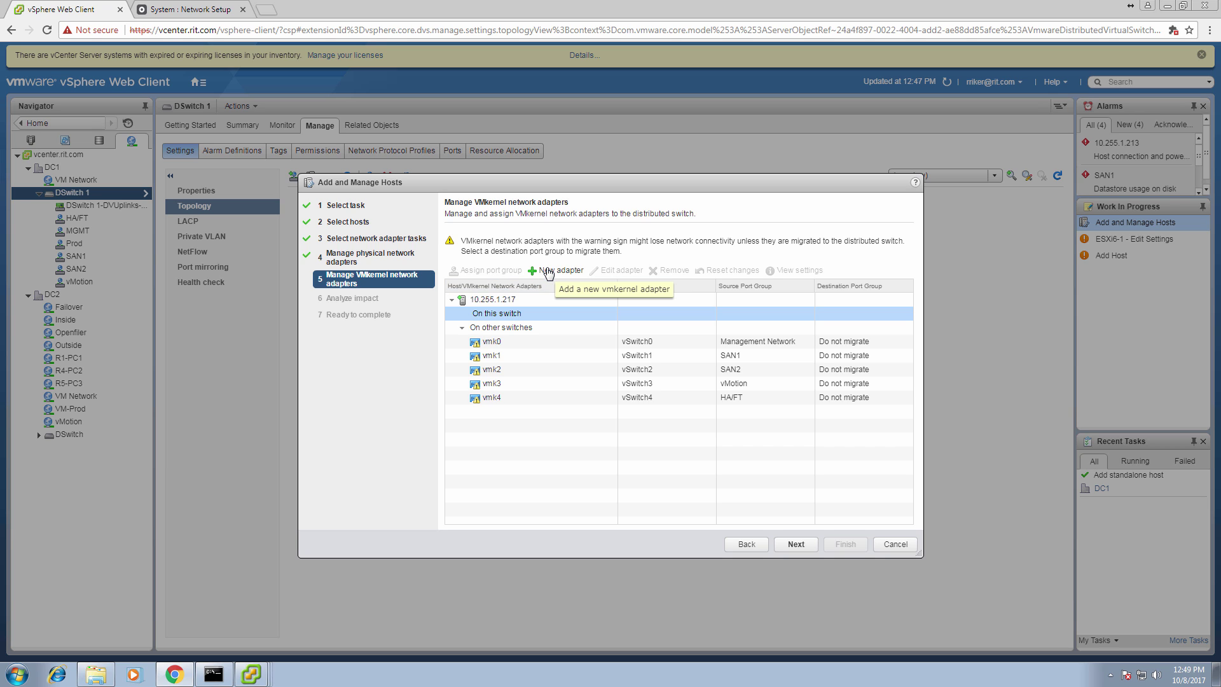
left_click(524, 341)
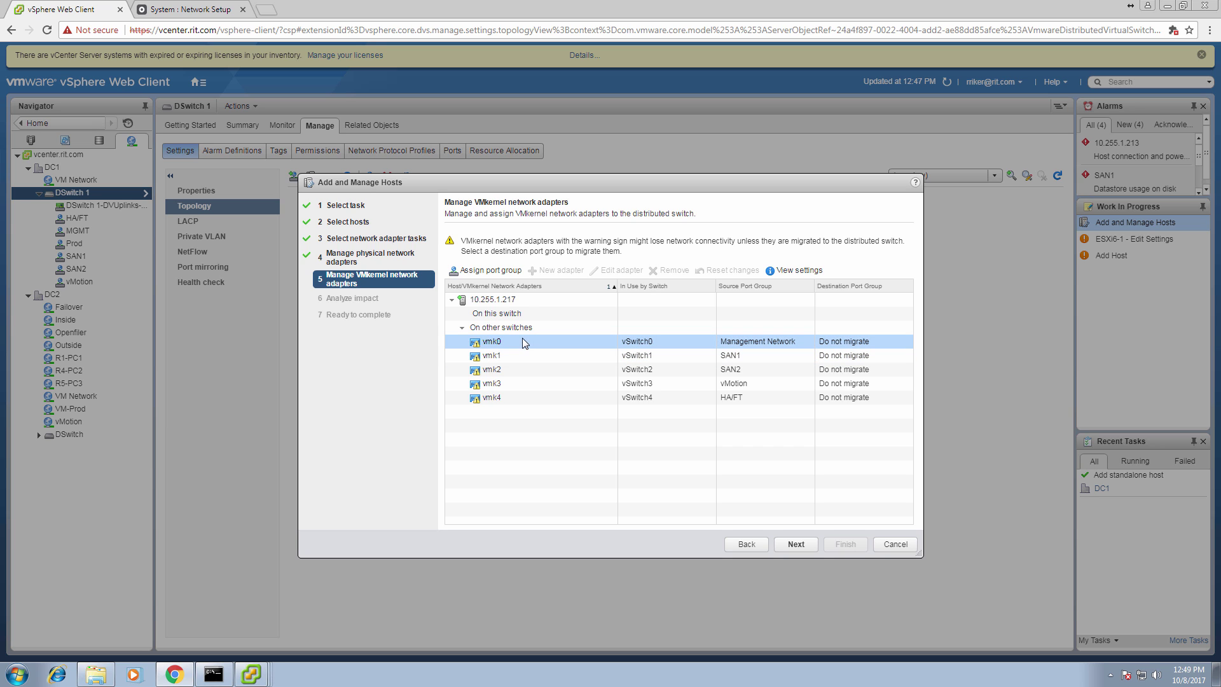
left_click(518, 312)
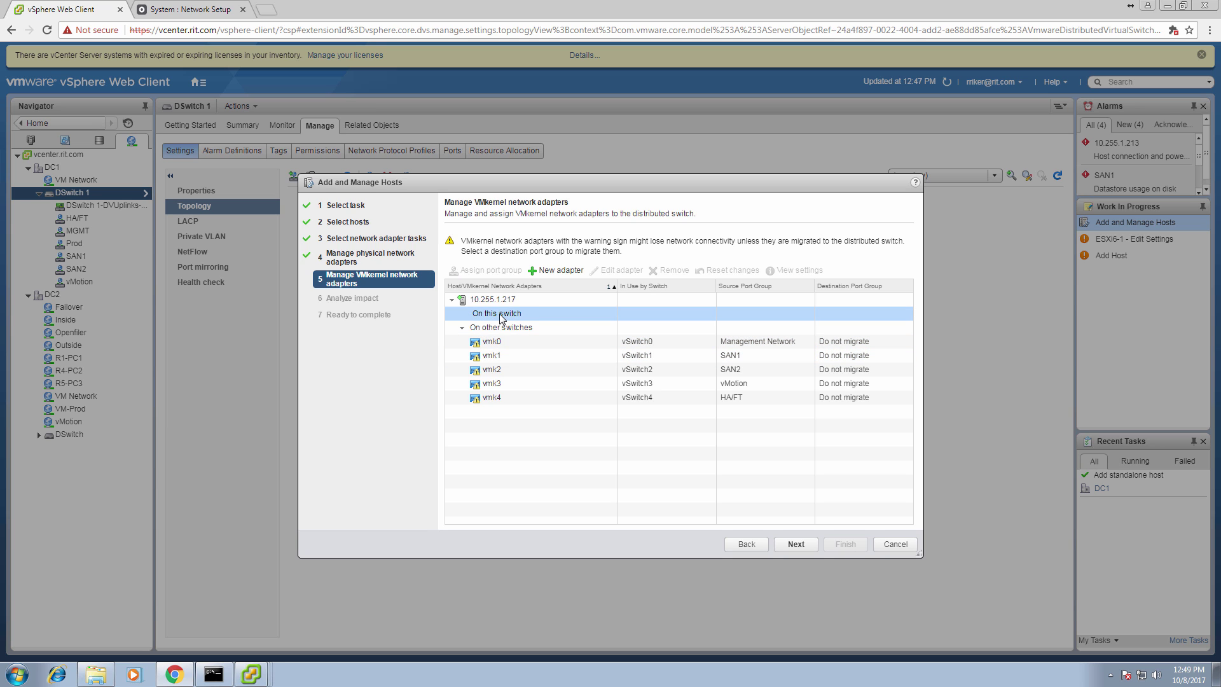
left_click(532, 342)
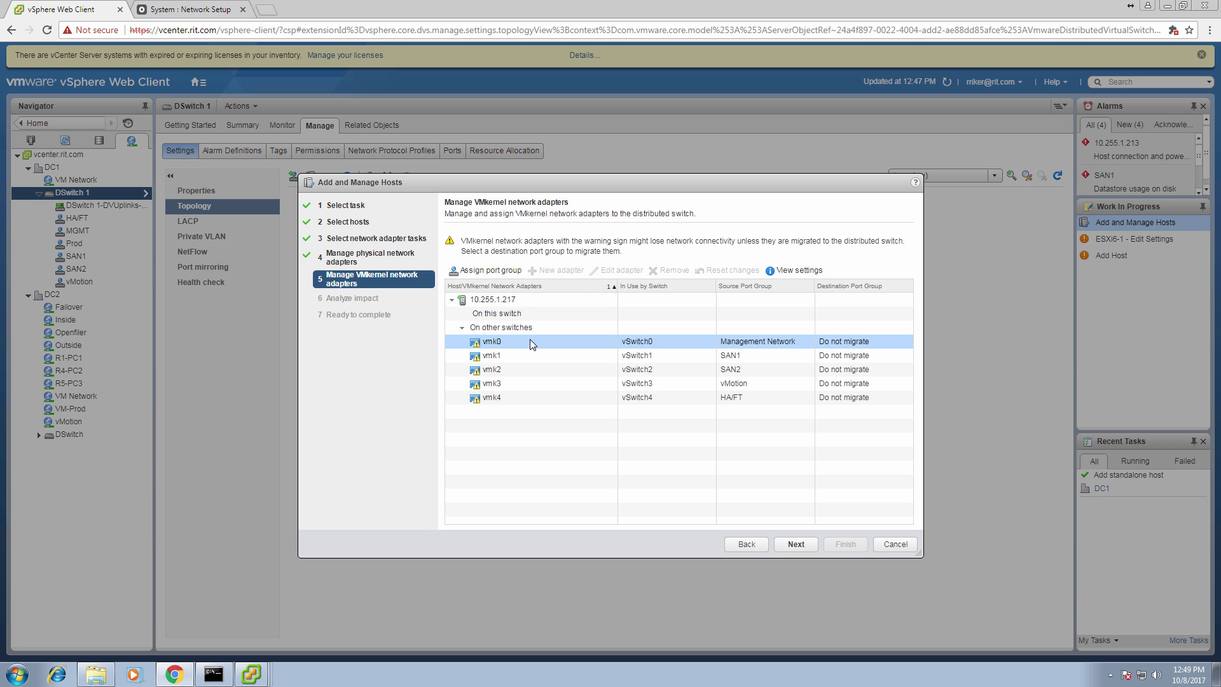
left_click(530, 316)
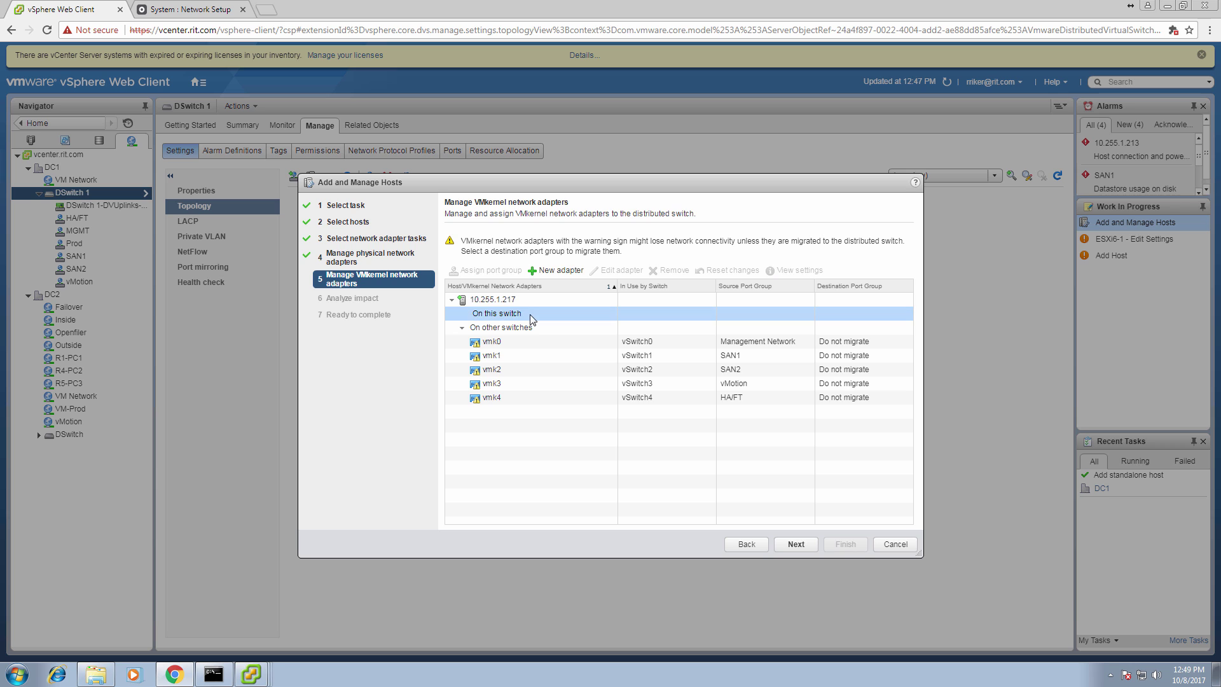
Add a new VMkernel adapter on the switch targeting the MGMT port group.
left_click(557, 270)
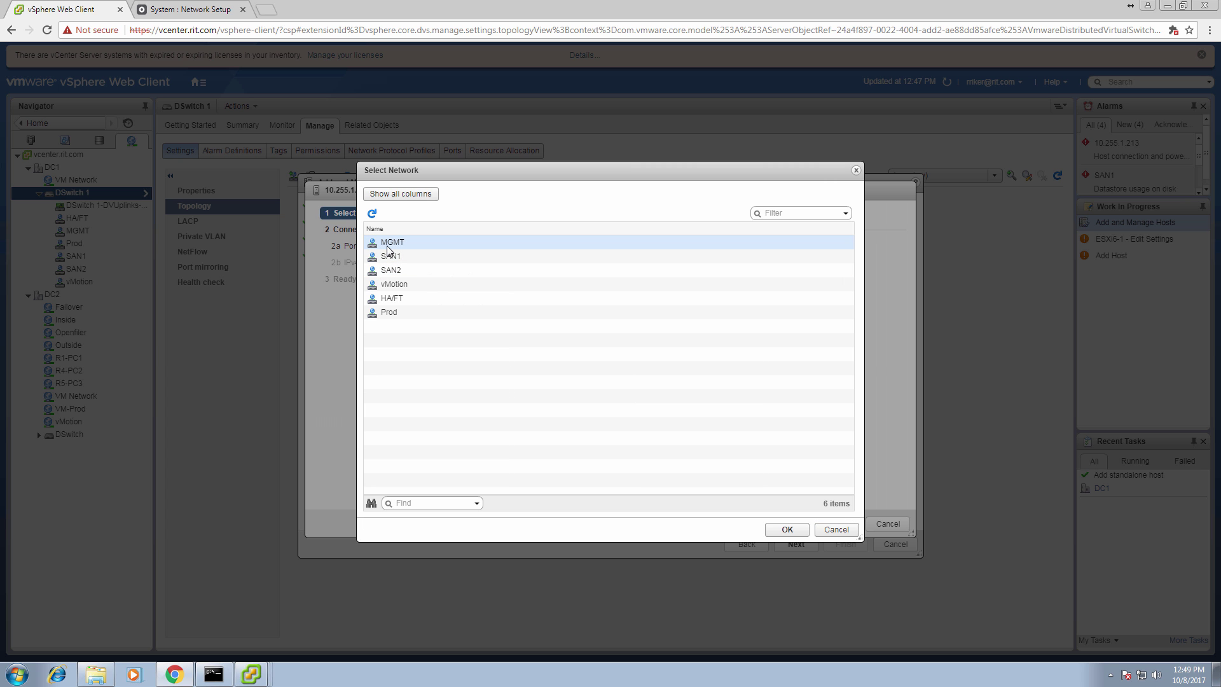
left_click(390, 242)
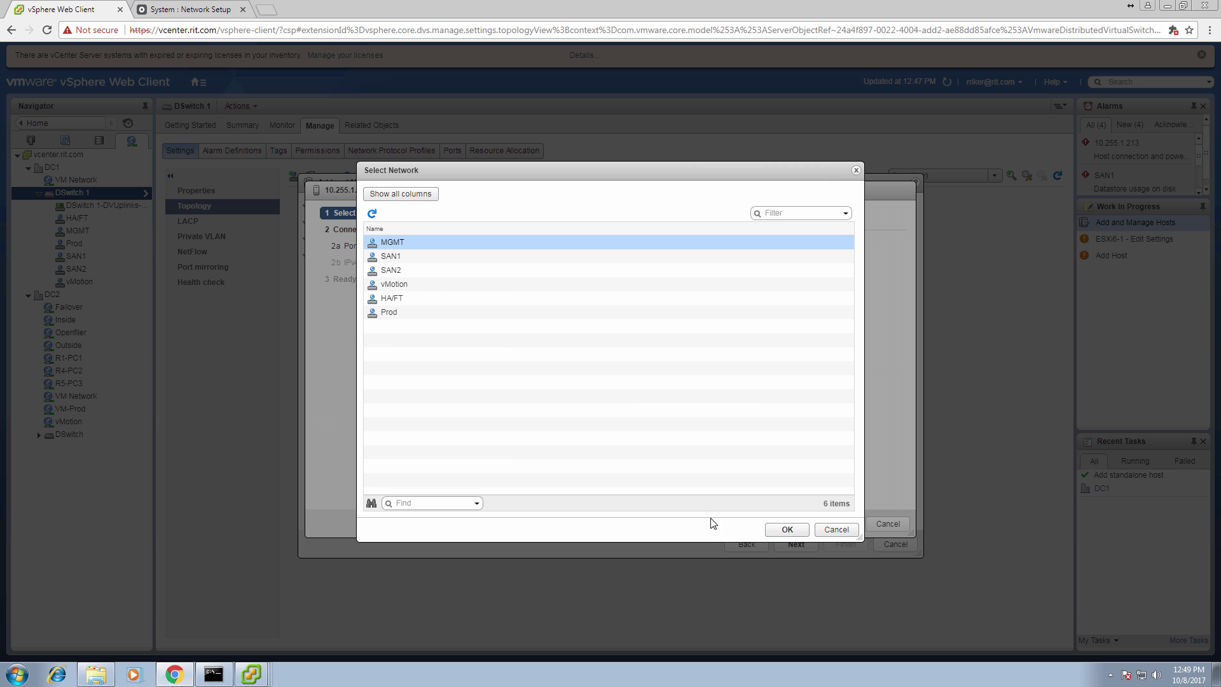
left_click(787, 529)
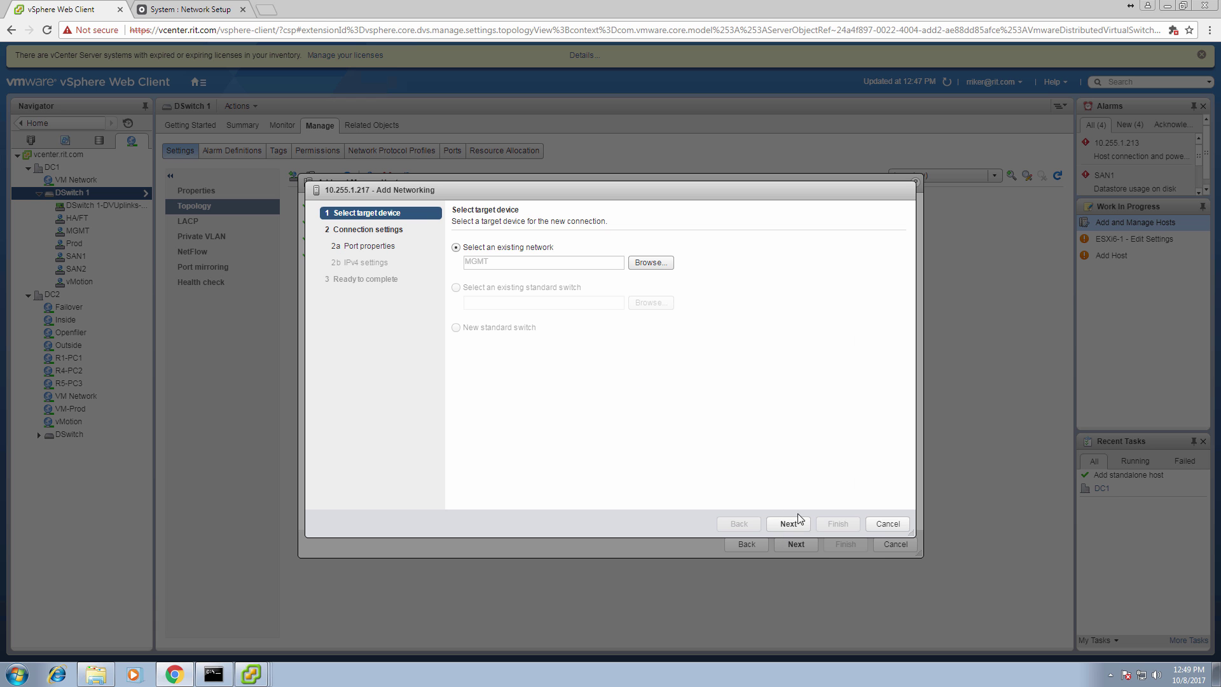
left_click(798, 518)
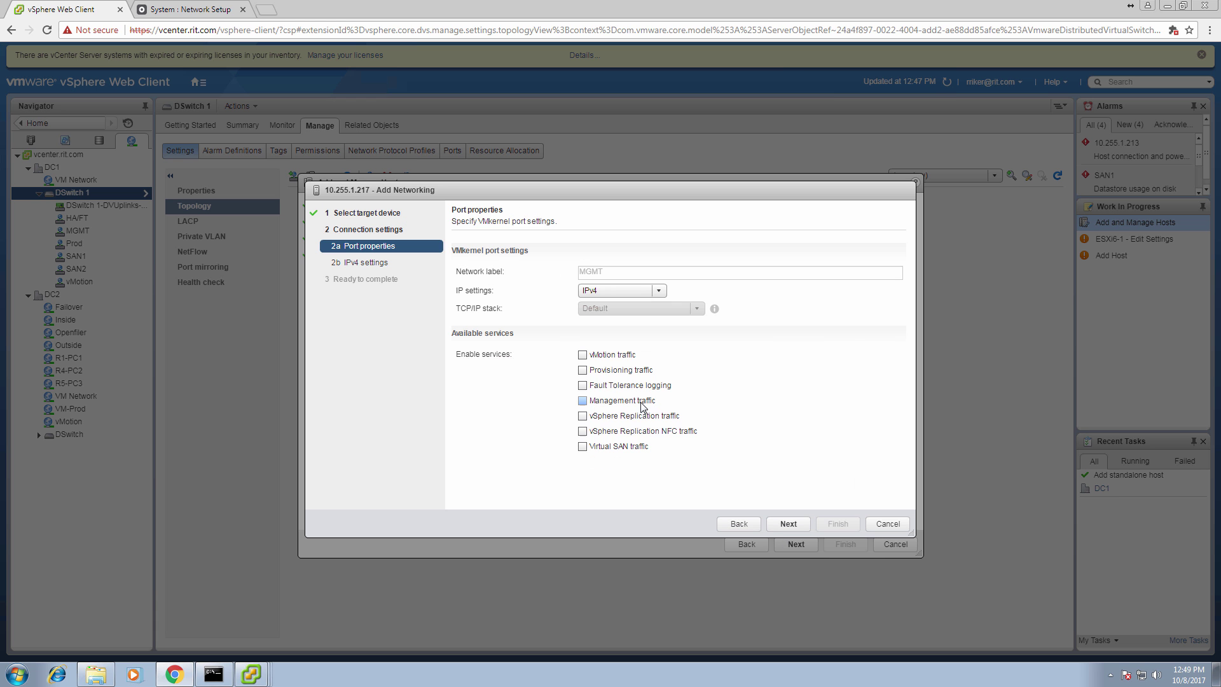
Enable Management traffic on the adapter and choose static IPv4 settings.
left_click(583, 401)
left_click(805, 527)
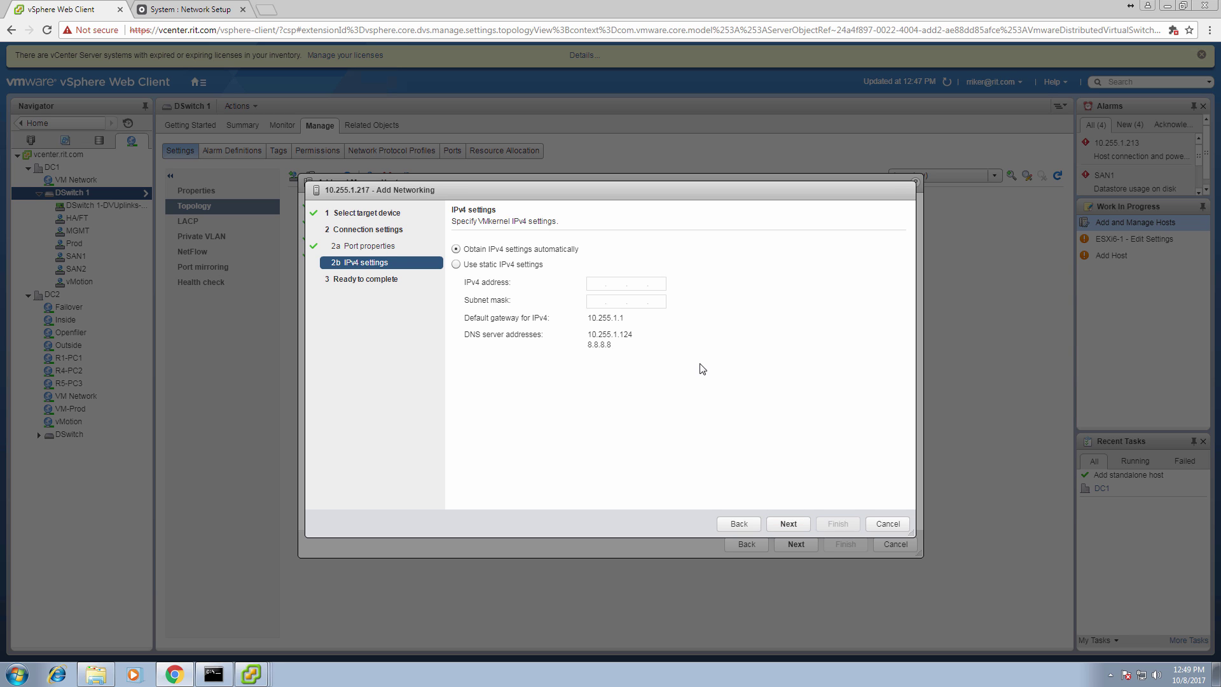
left_click(489, 265)
left_click(604, 288)
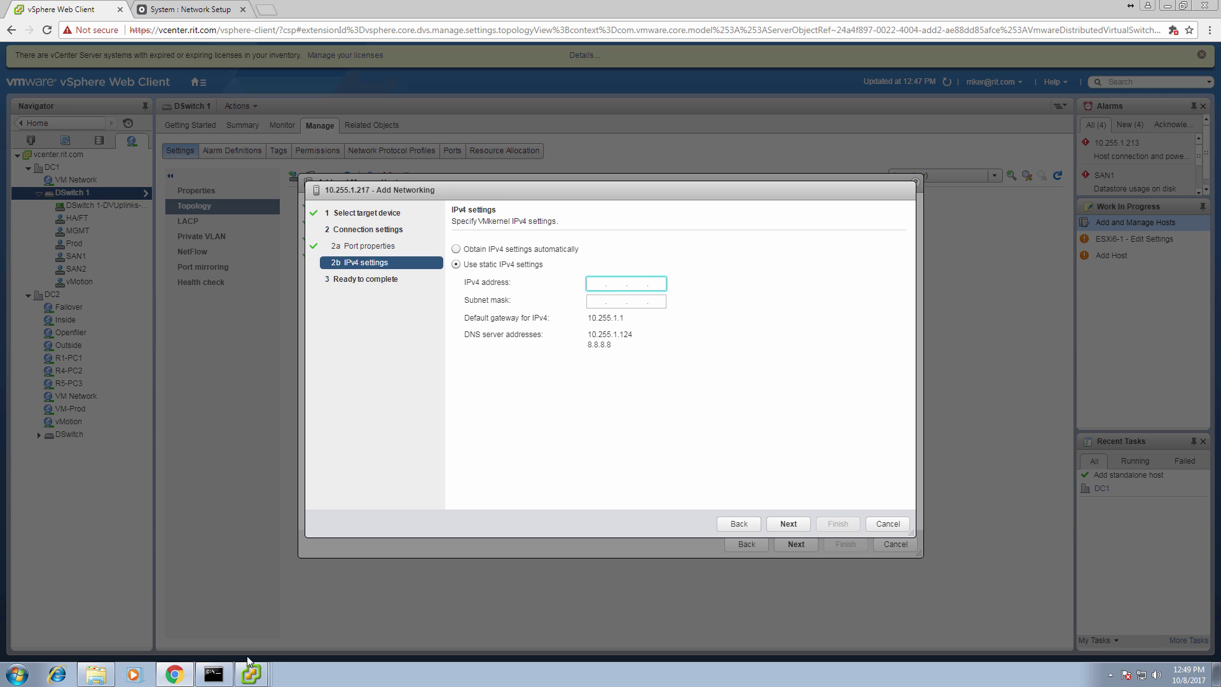
mouse_move(252, 679)
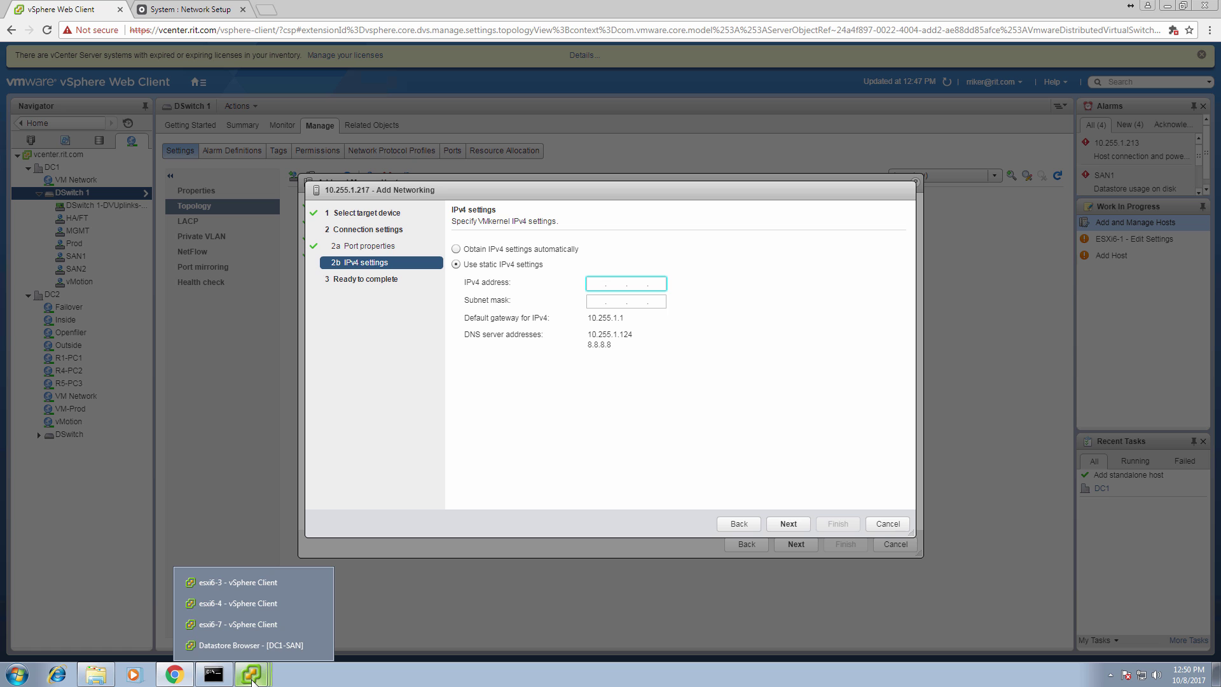
left_click(246, 598)
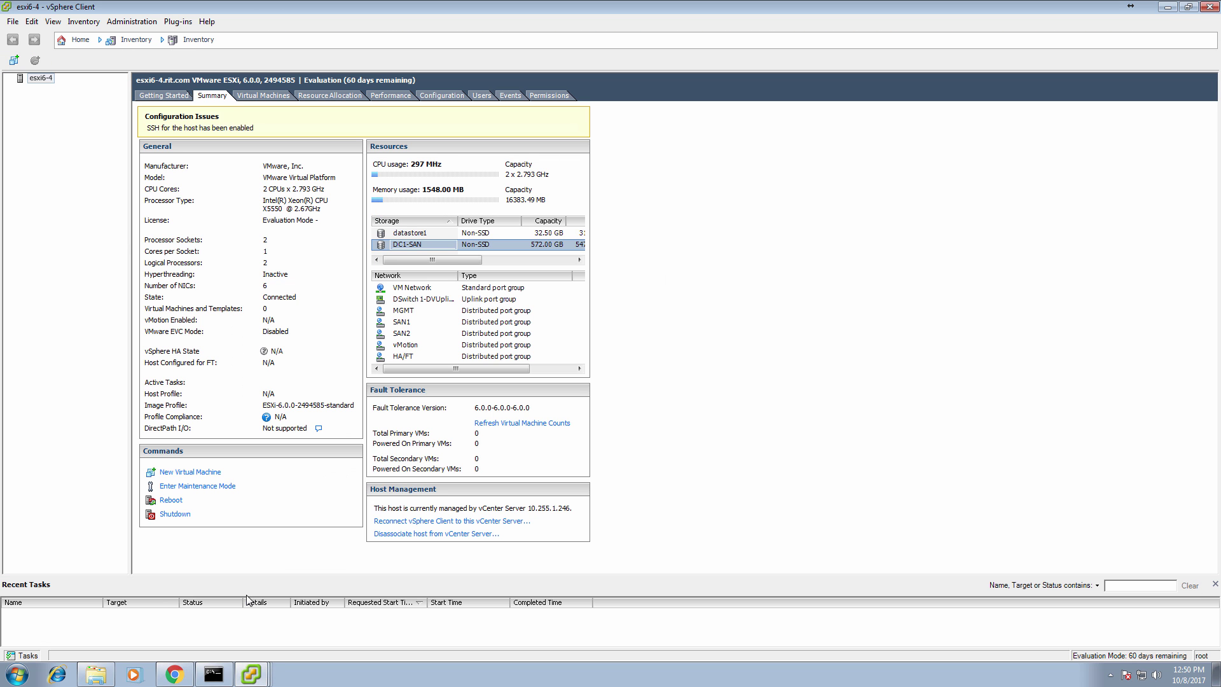
left_click(443, 96)
left_click(173, 180)
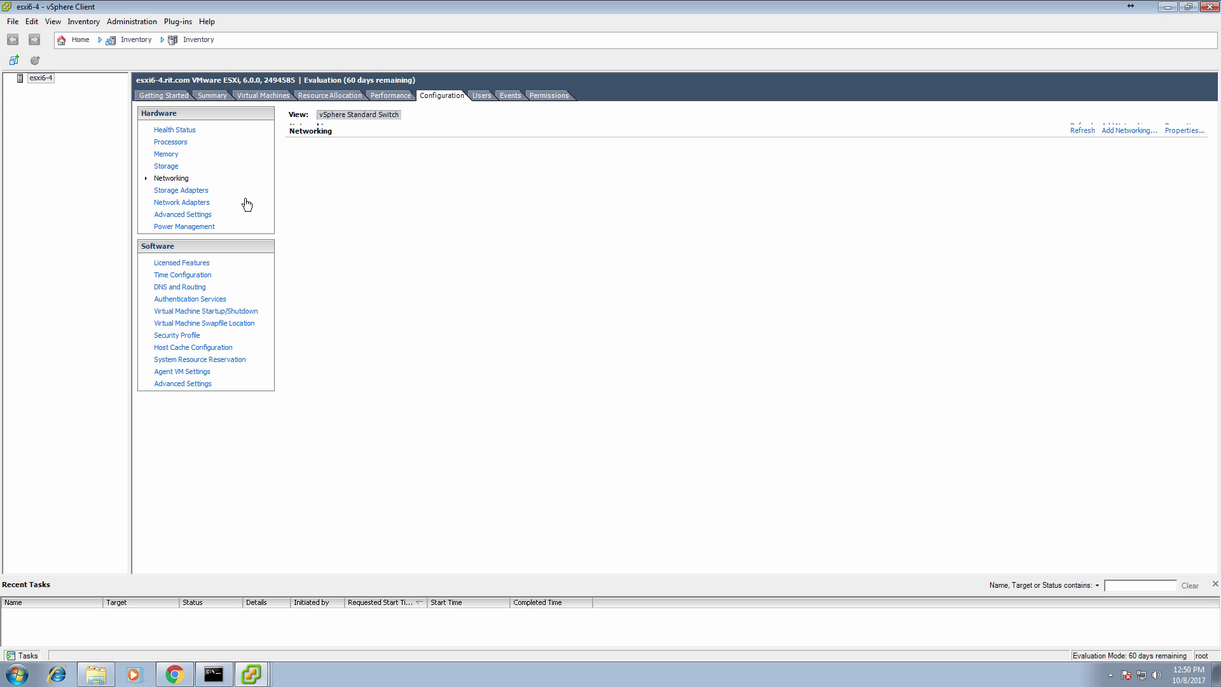
left_click(448, 116)
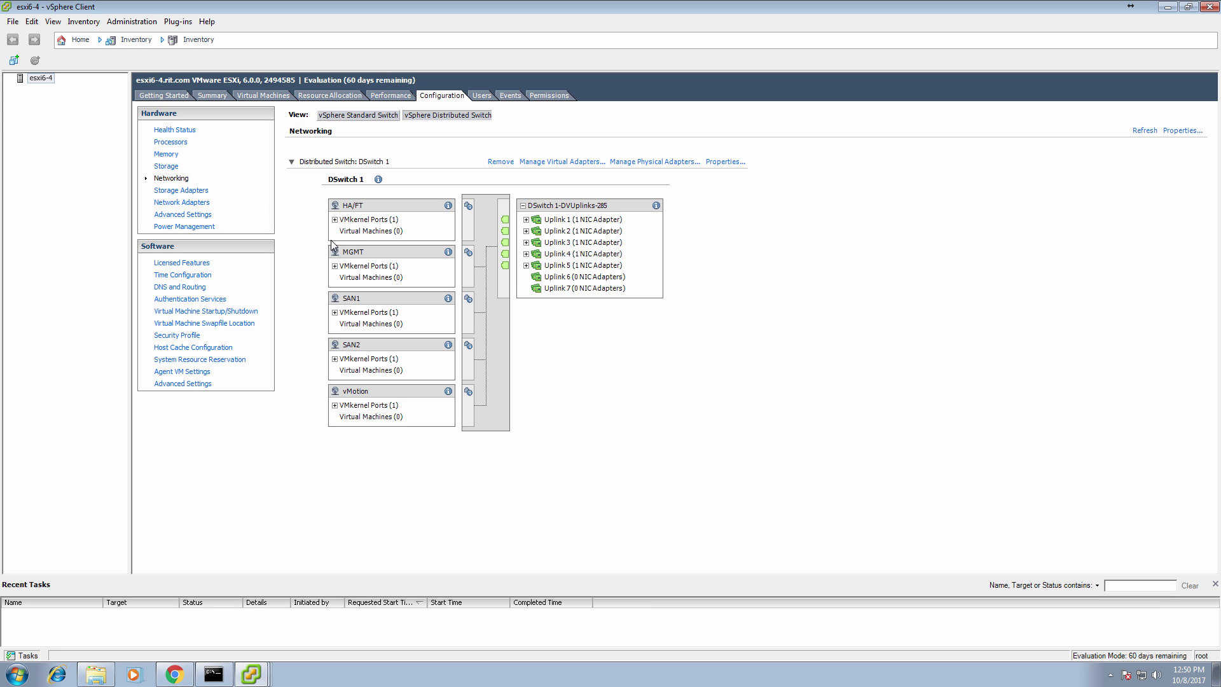
left_click(335, 266)
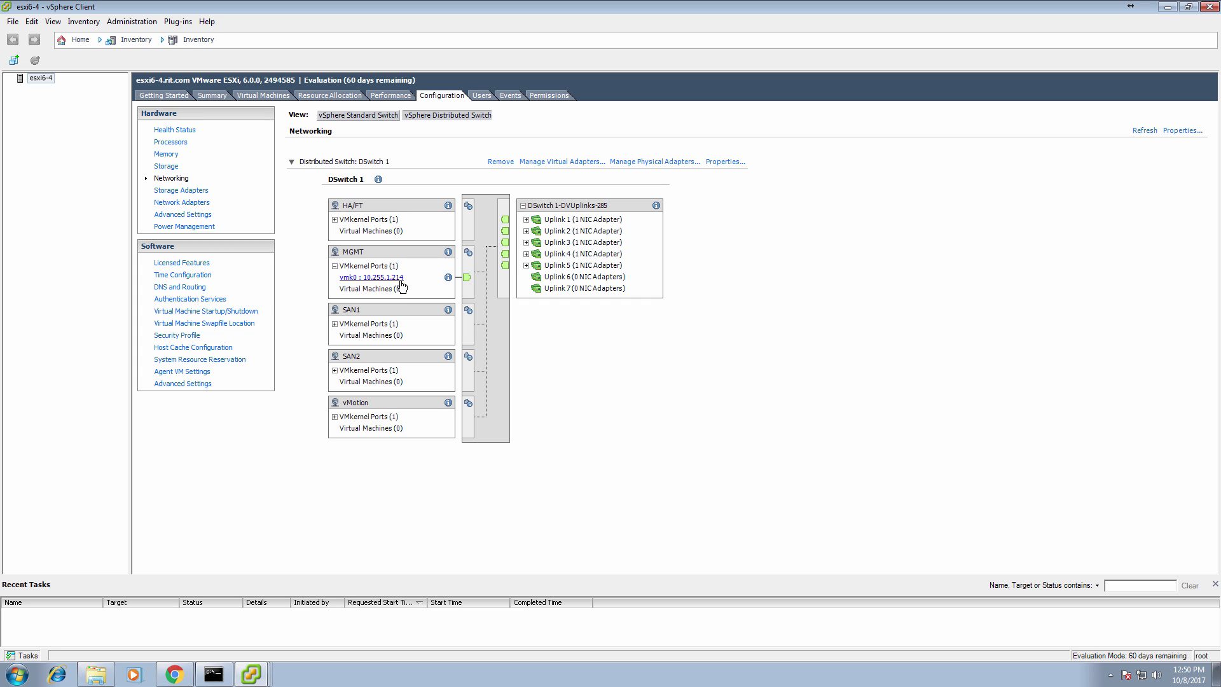
left_click(349, 255)
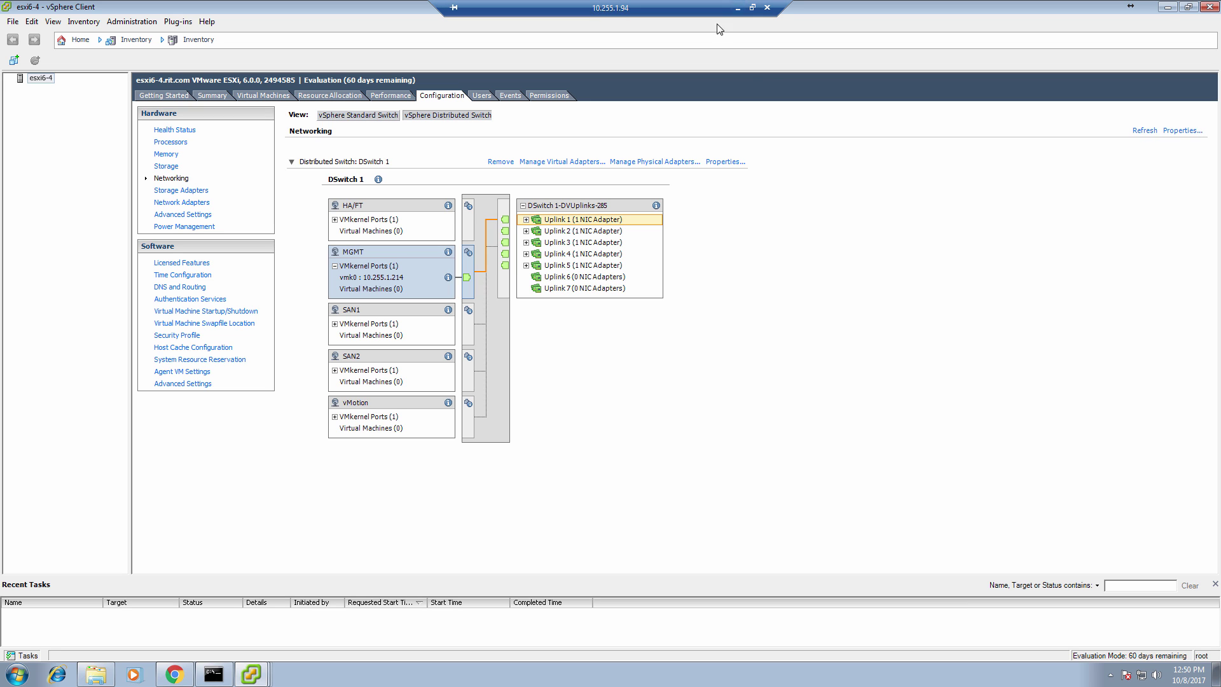
left_click(1168, 8)
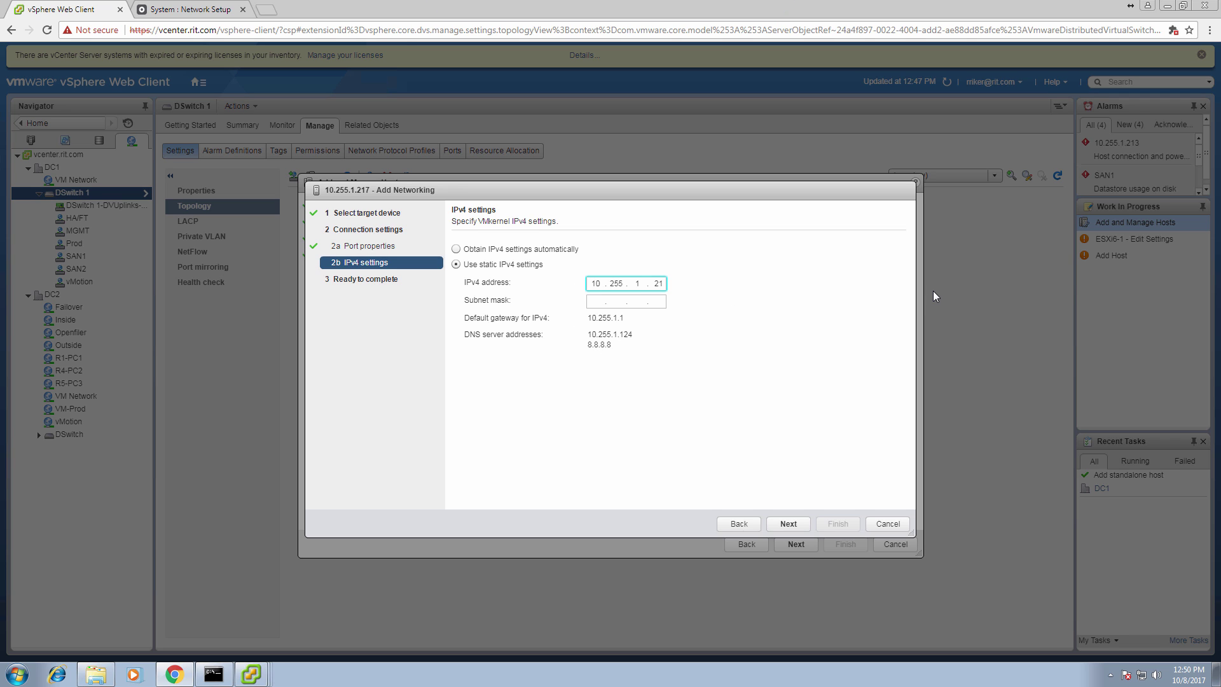
Enter IPv4 address 10.255.1.217 with subnet mask 255.255.255.0, then reselect the rejected address field.
type("7")
key("Tab")
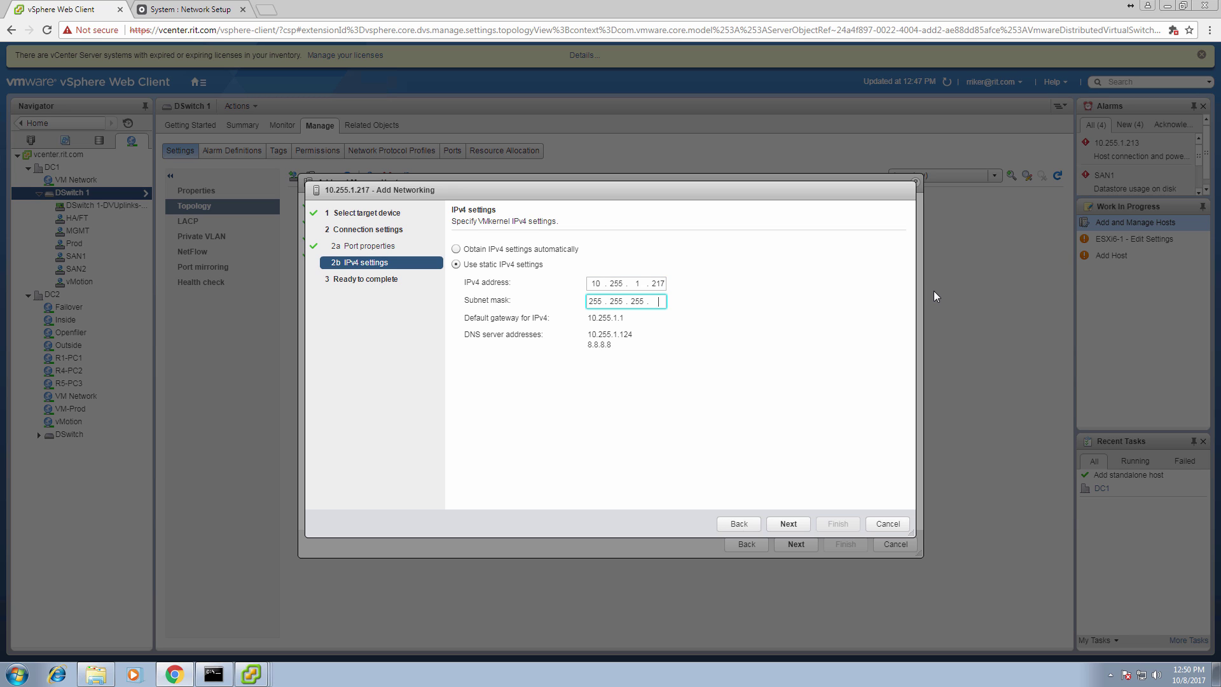
left_click(784, 524)
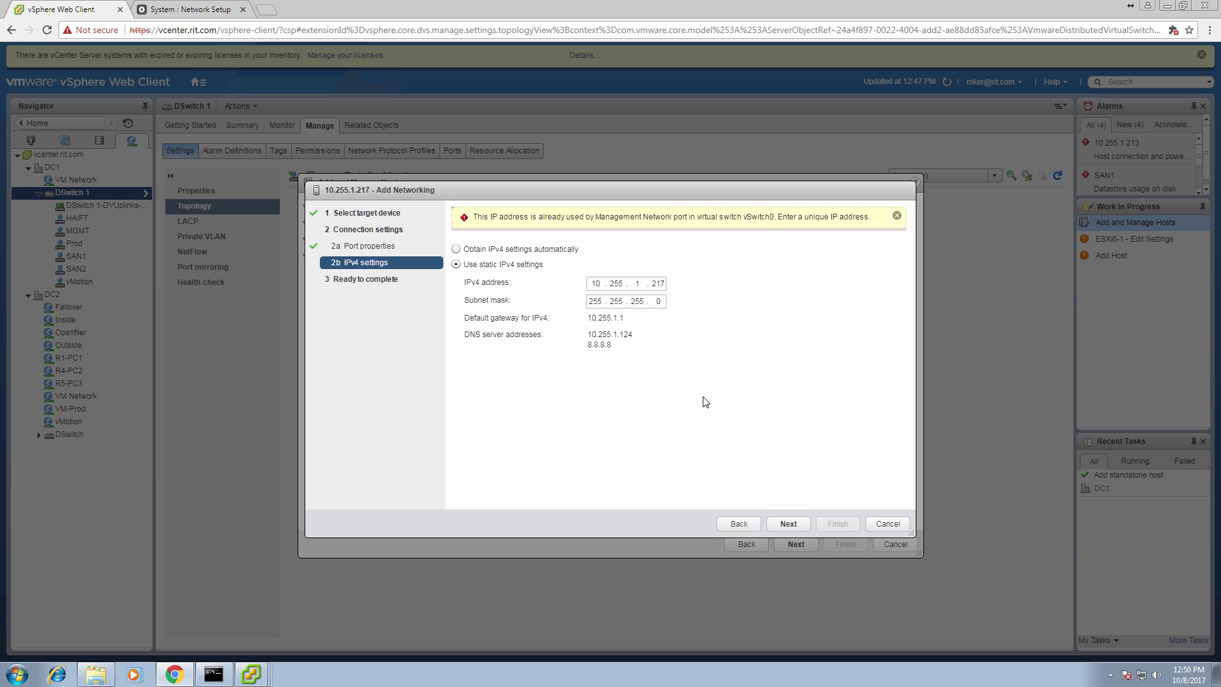
left_click(664, 287)
Ping 10.255.1.227 in Command Prompt to confirm it is unused, then minimize the window.
left_click(214, 675)
left_click_drag(169, 281, 313, 356)
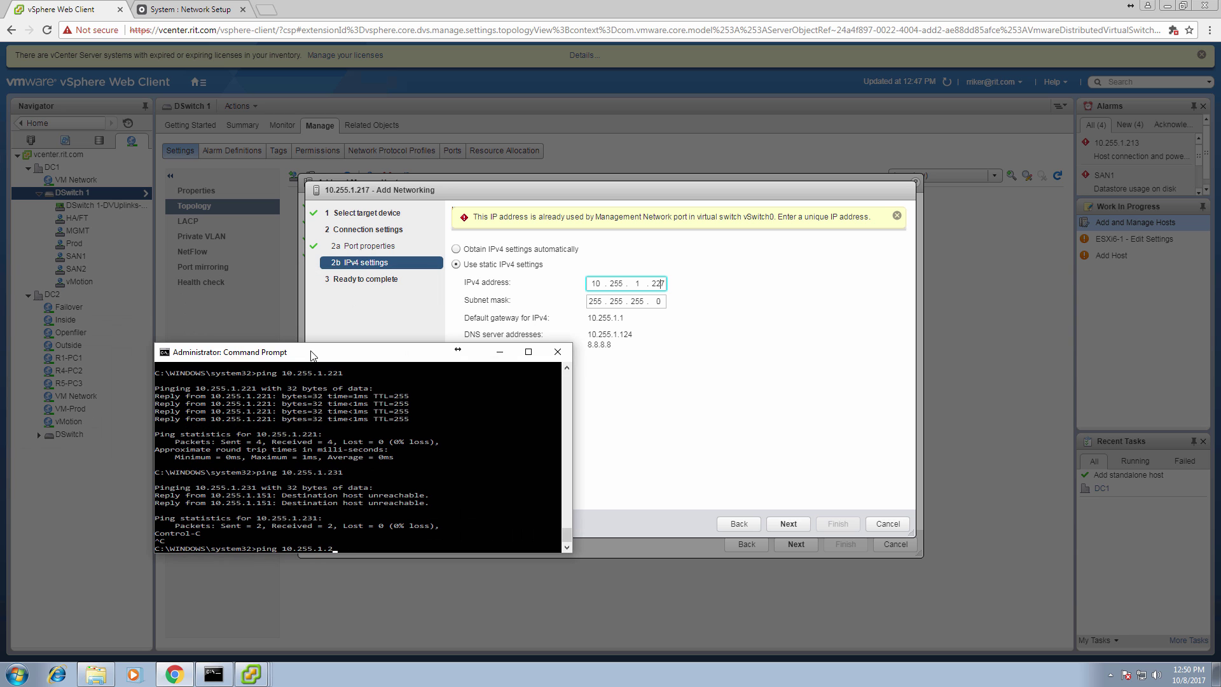
key("Return")
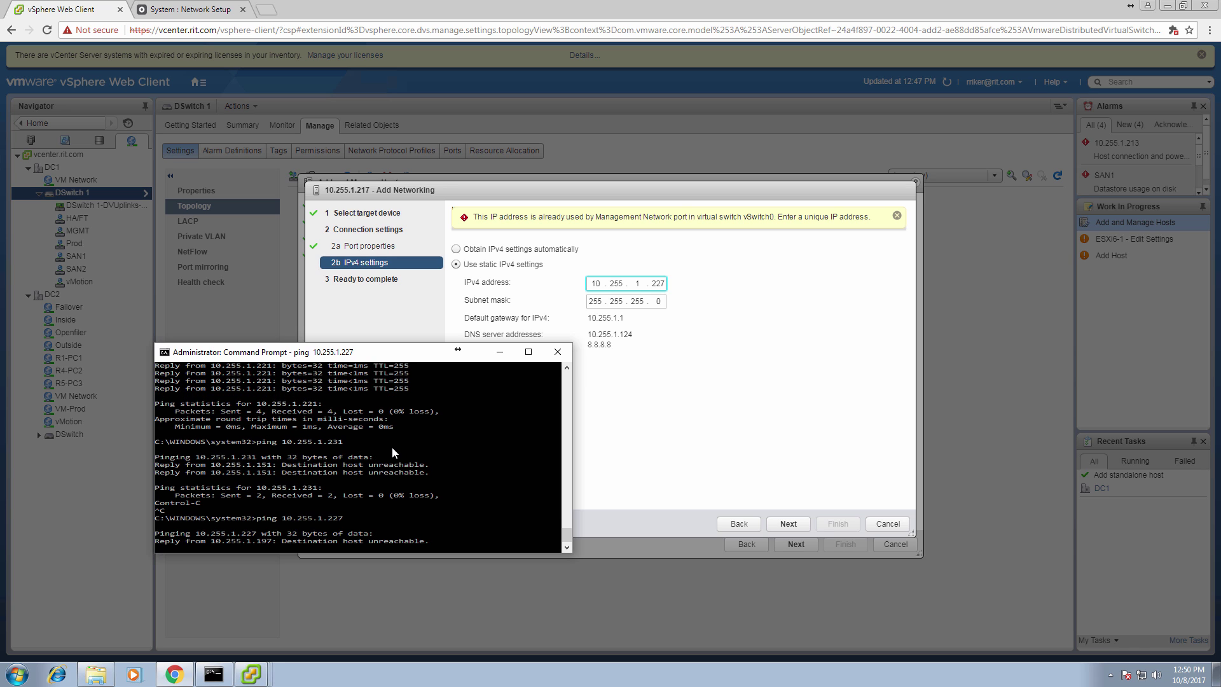
left_click(499, 354)
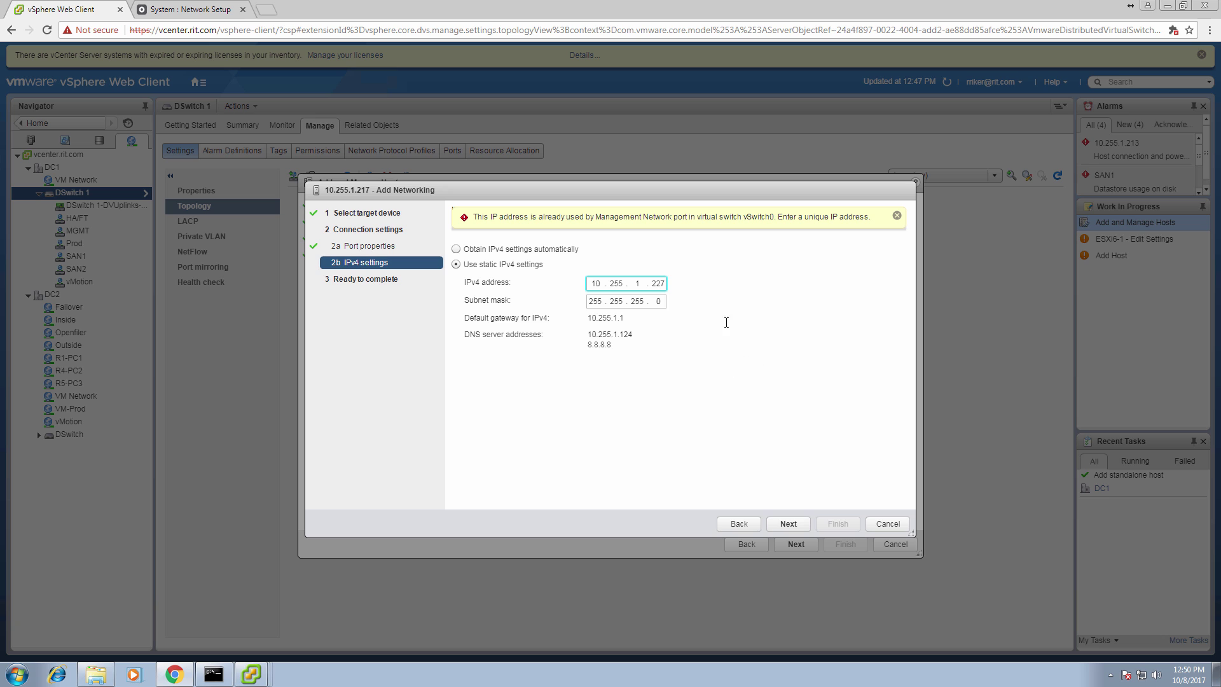
Finish Add Networking for the 10.255.1.227 adapter, then select the vmk0, vmk5 and On this switch rows.
left_click(789, 524)
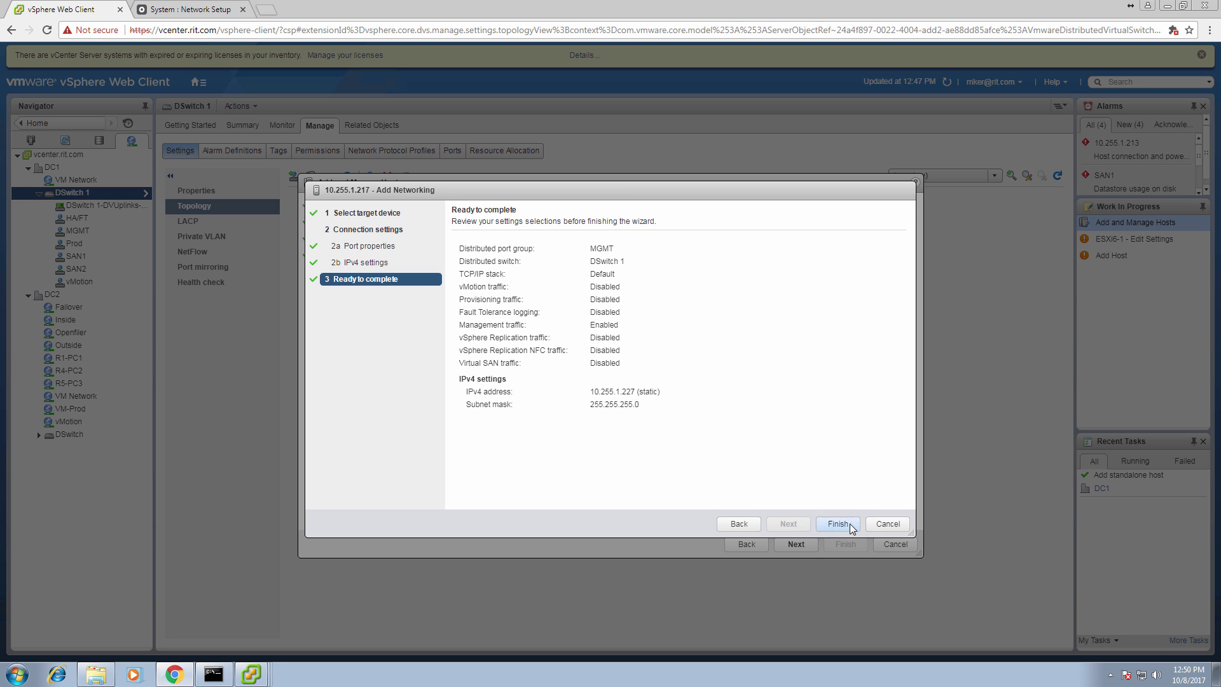
left_click(850, 524)
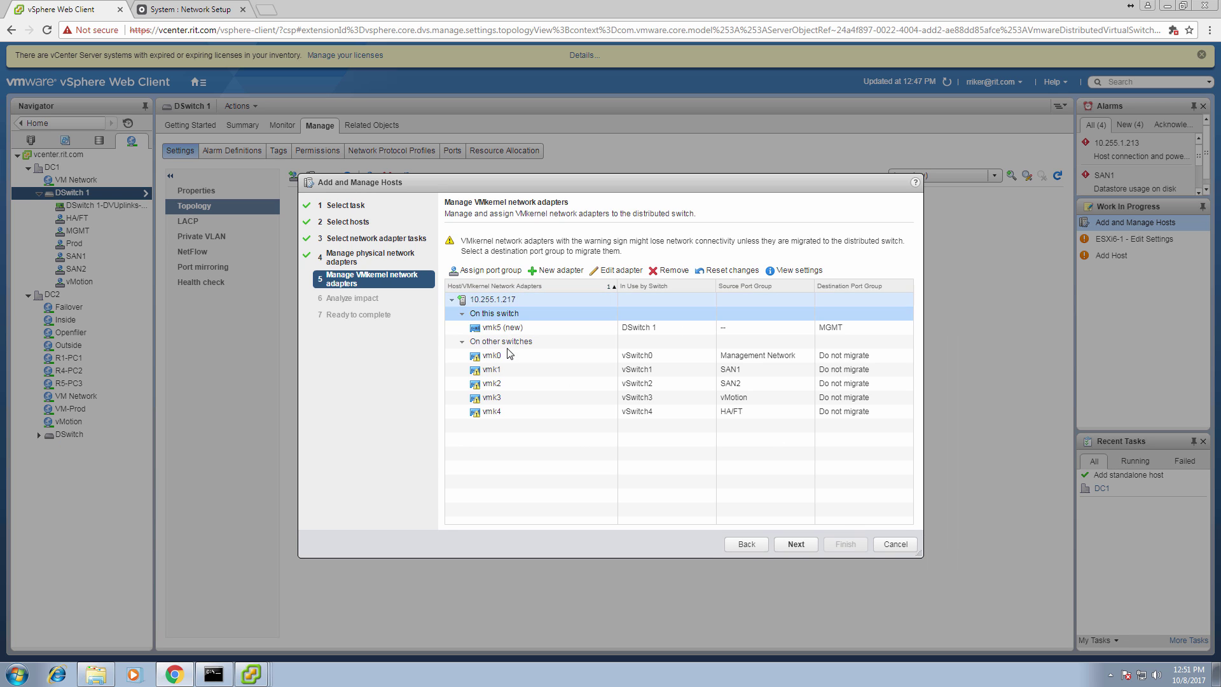
left_click(507, 354)
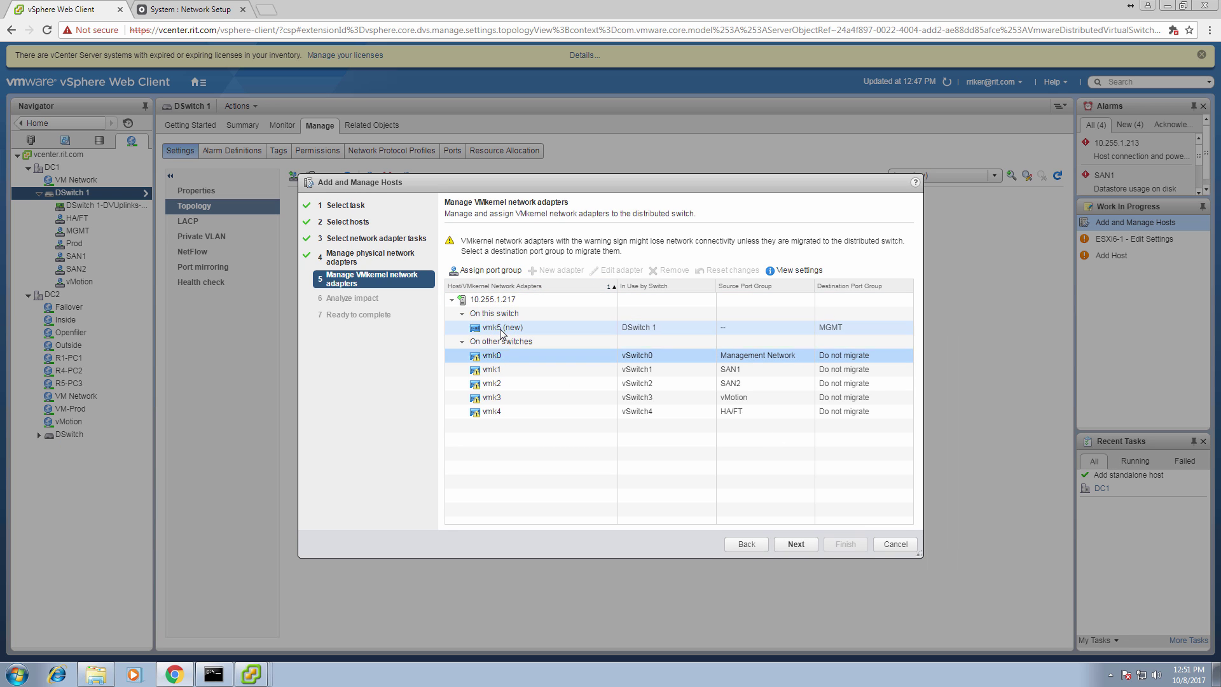
left_click(502, 328)
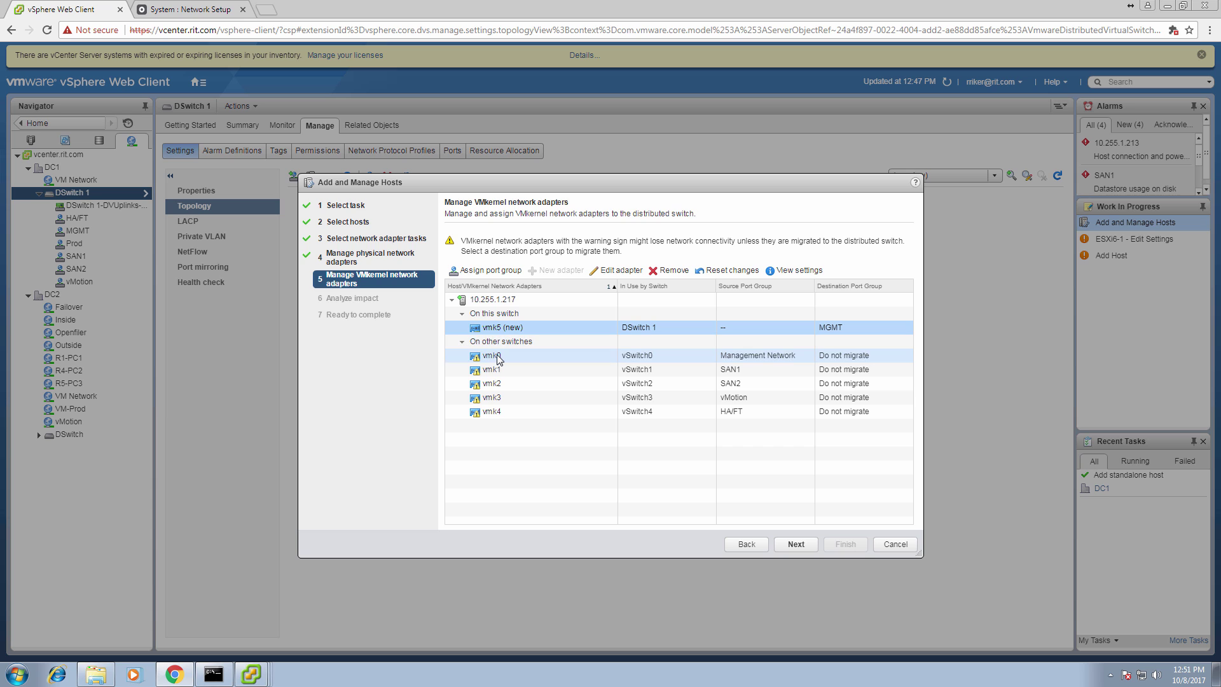
left_click(499, 314)
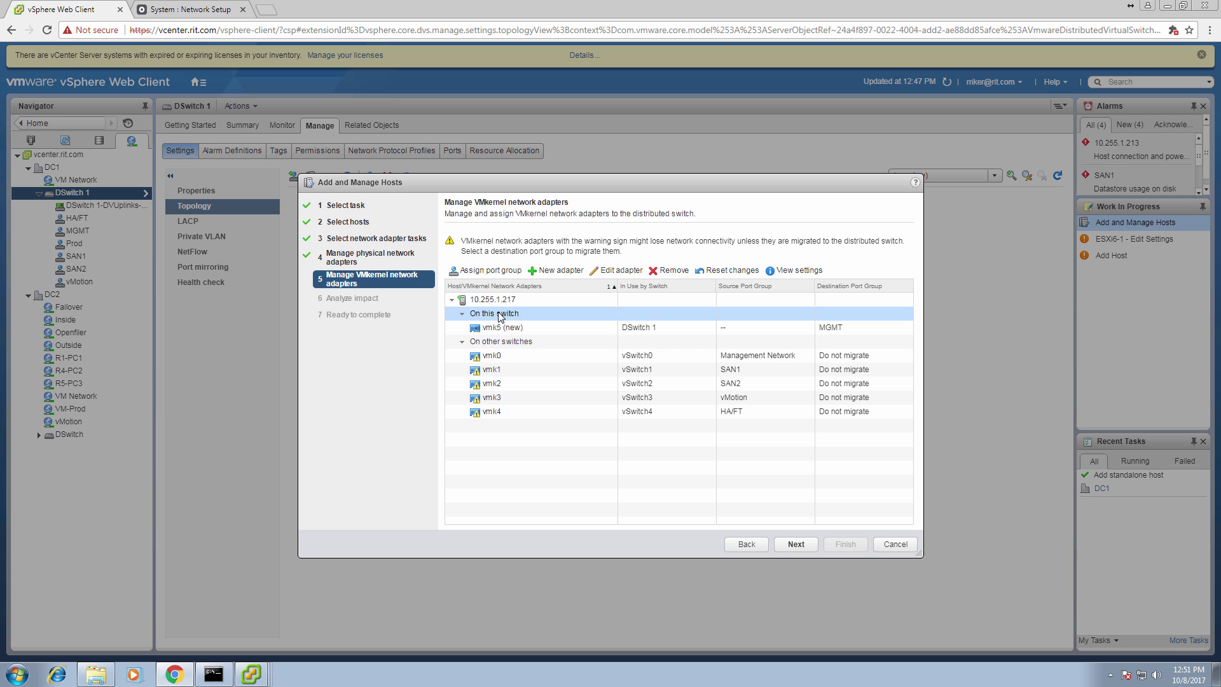
left_click(500, 356)
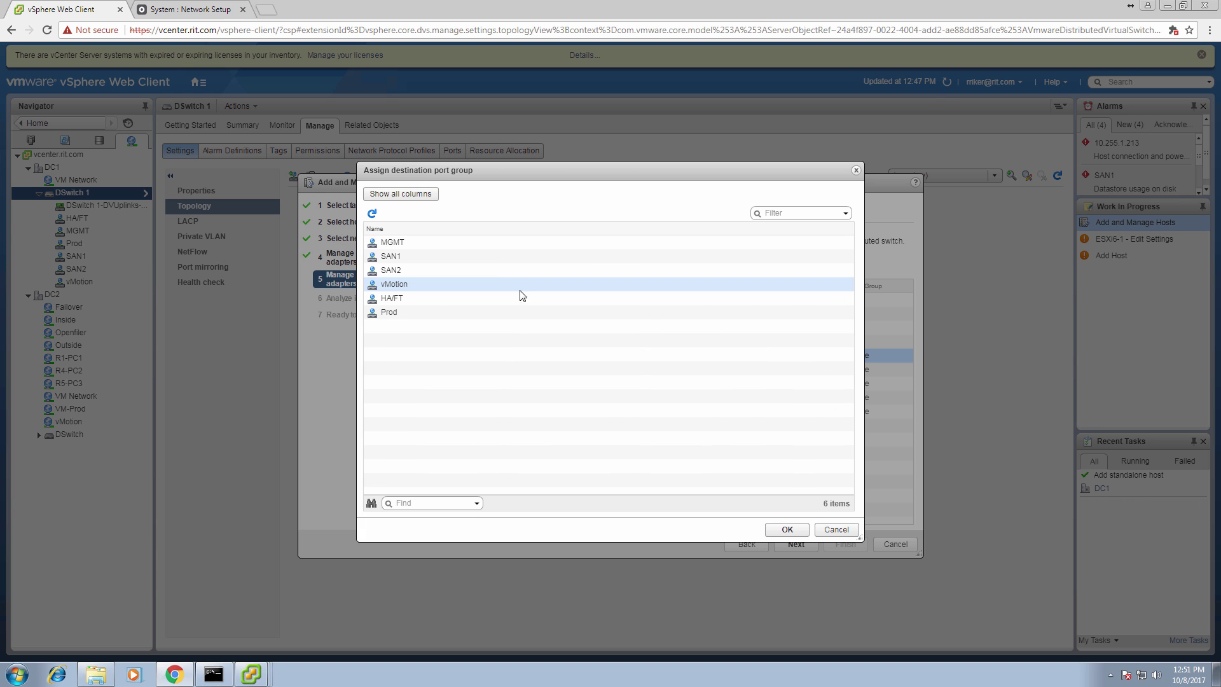
Discard the new vmk5 adapter and reassign vmk0 to the MGMT port group, reviewing its IPv4 settings.
left_click(837, 530)
left_click(539, 327)
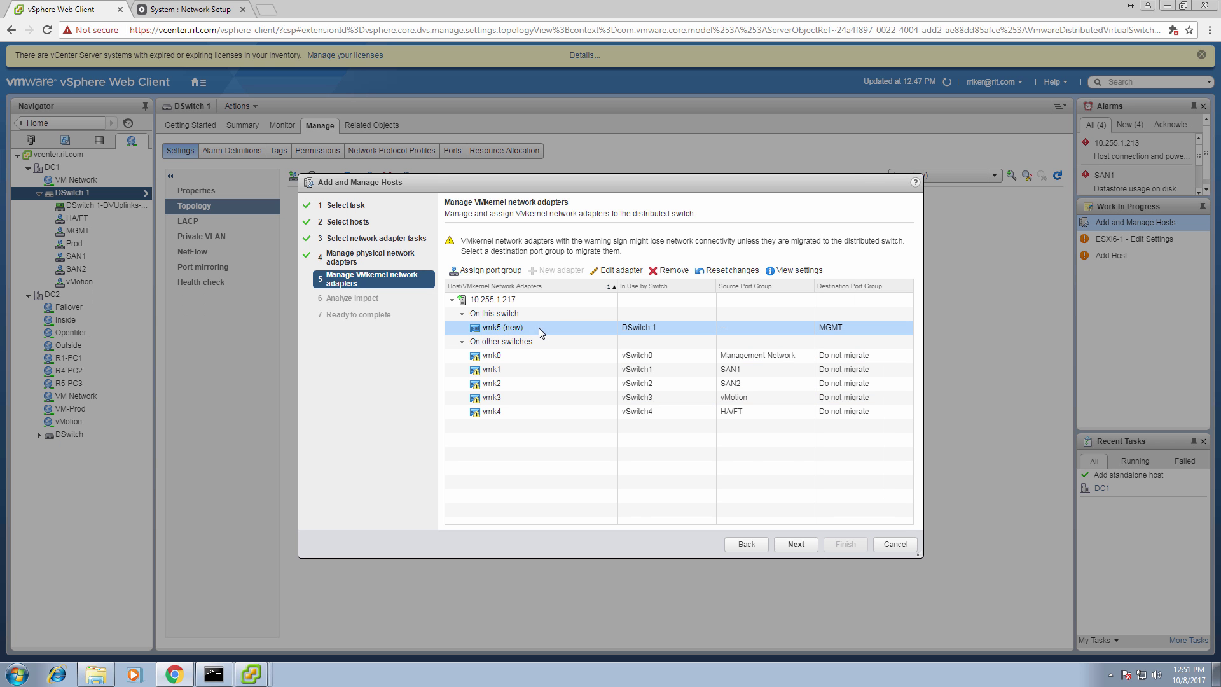
left_click(703, 273)
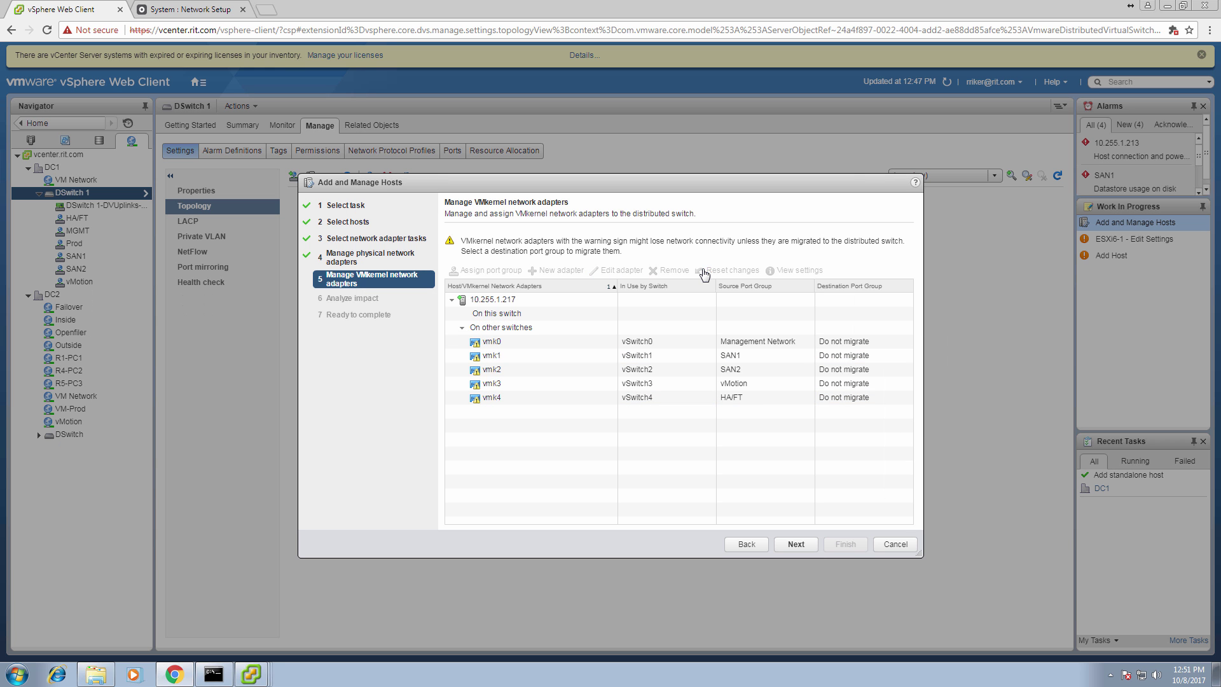
left_click(486, 344)
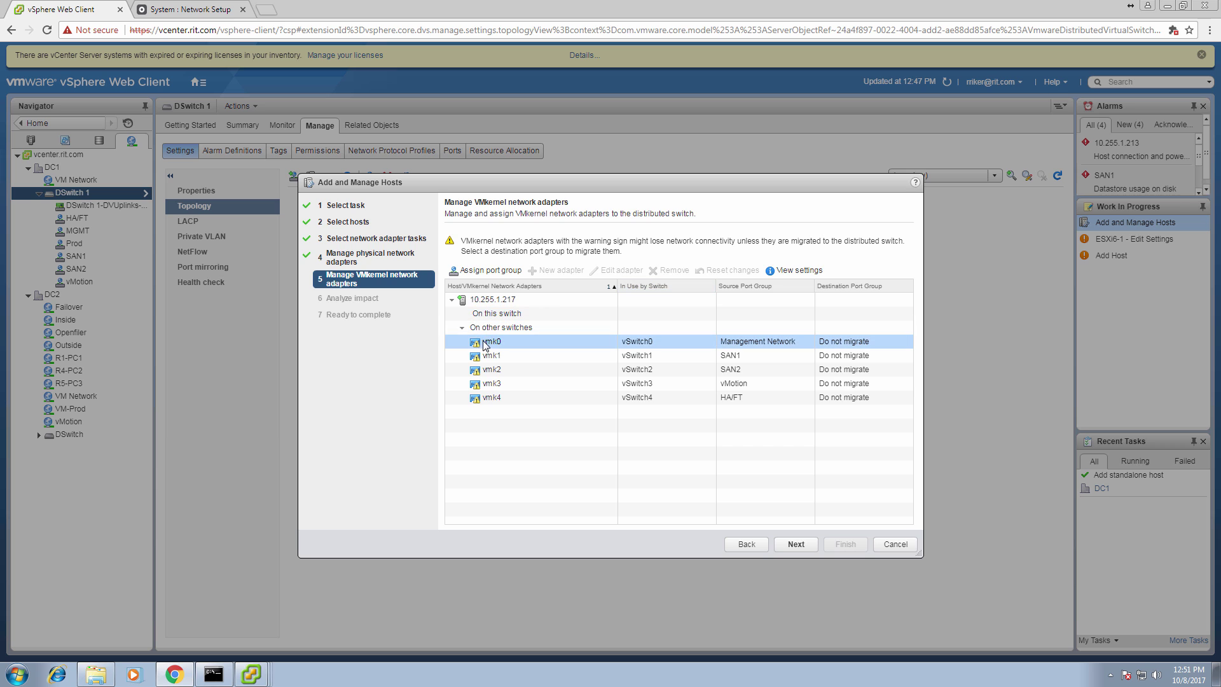
left_click(470, 273)
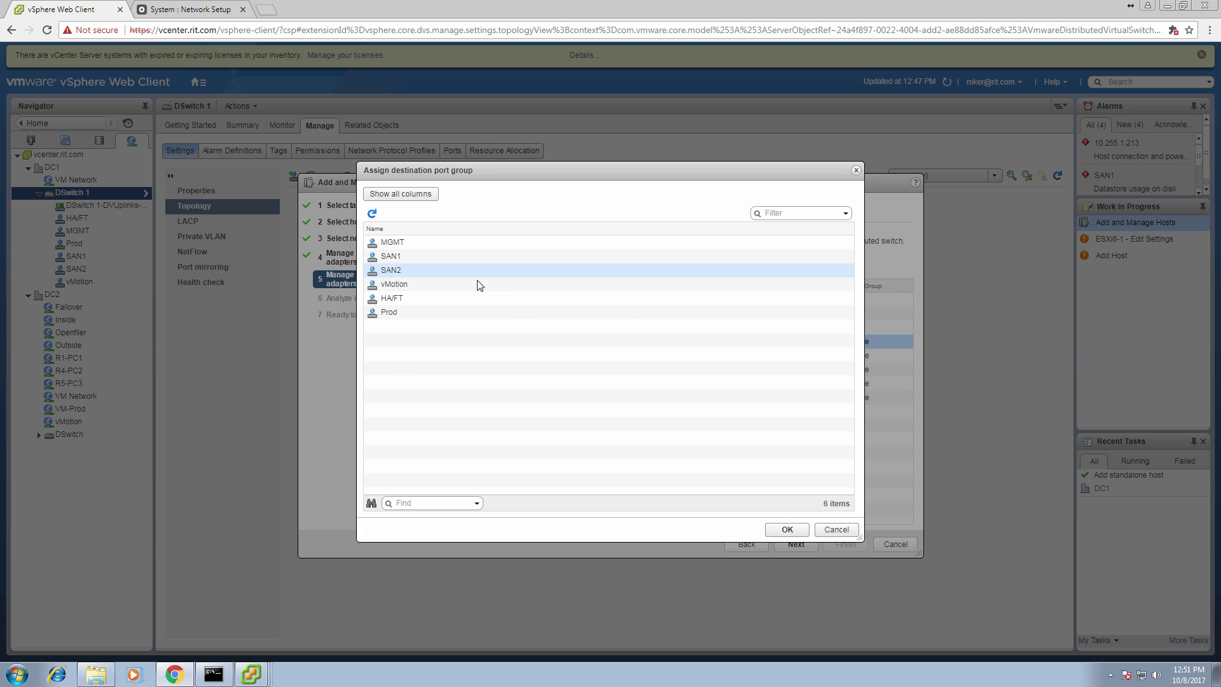
left_click(411, 242)
left_click(777, 531)
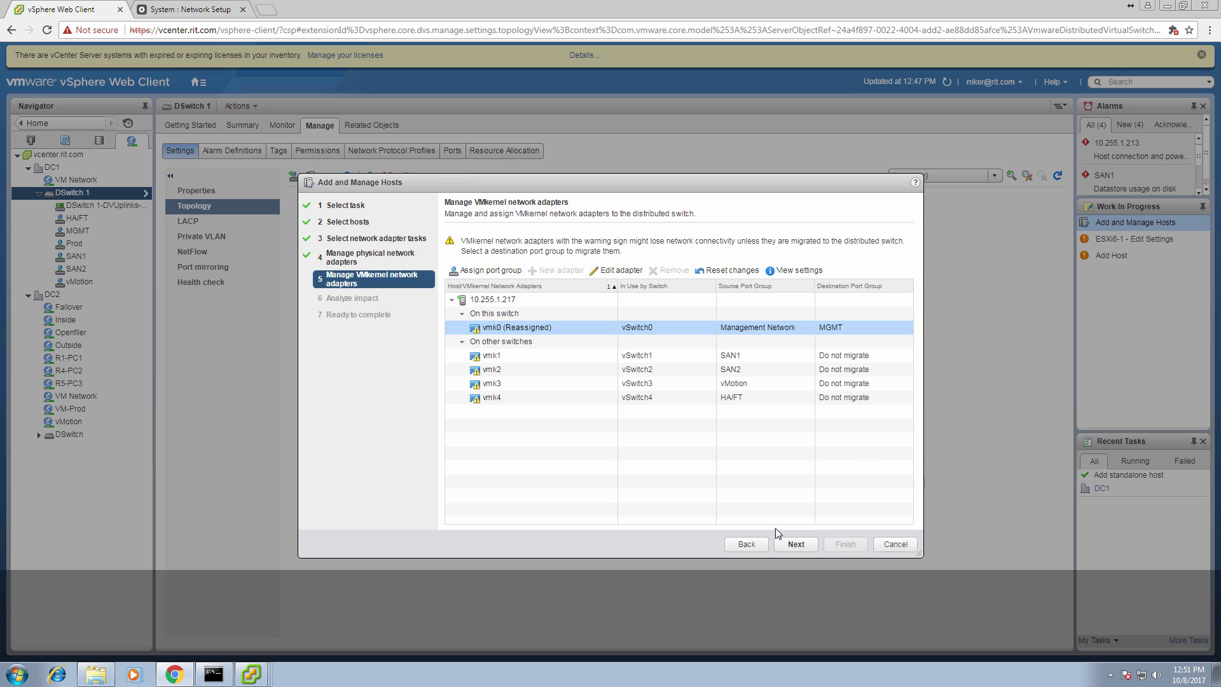
left_click(612, 276)
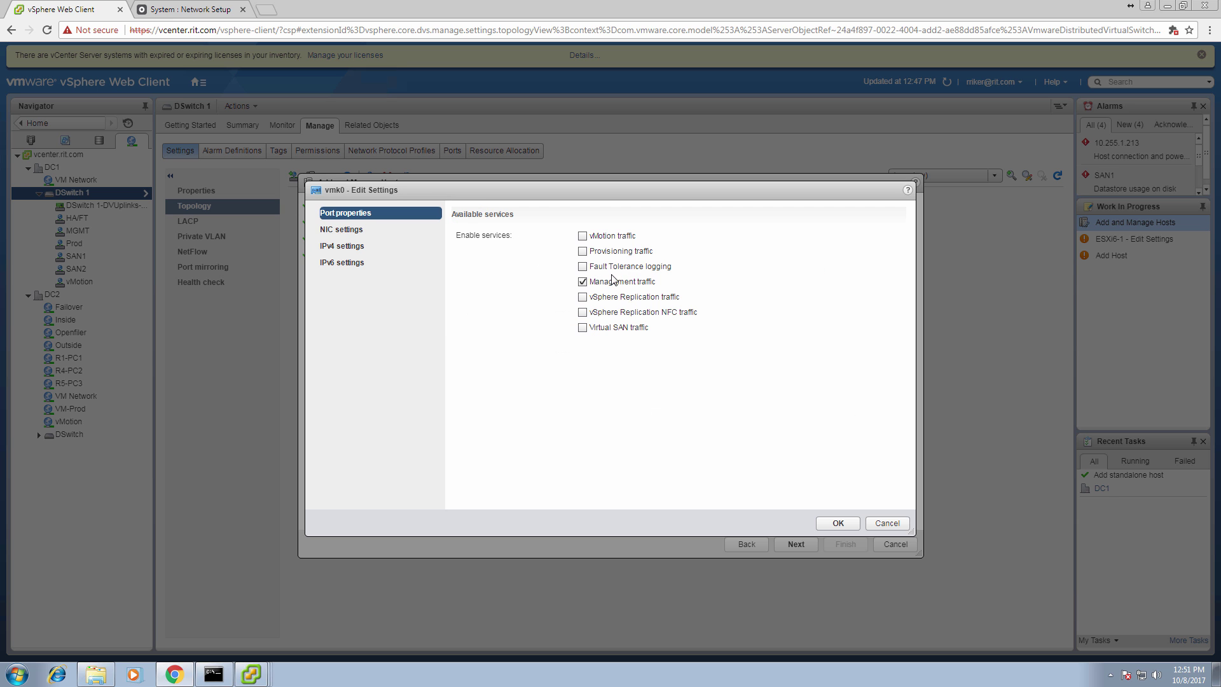
left_click(346, 247)
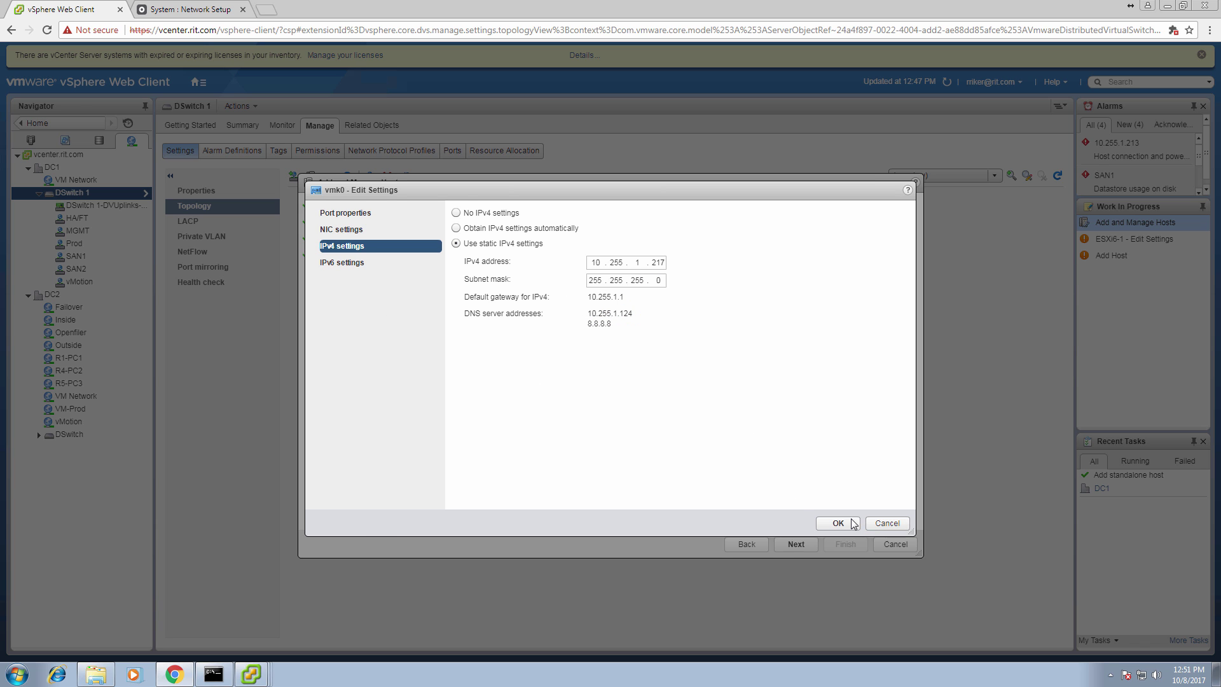
left_click(891, 526)
Reassign vmk1 to the SAN1 port group and select vmk2.
left_click(517, 356)
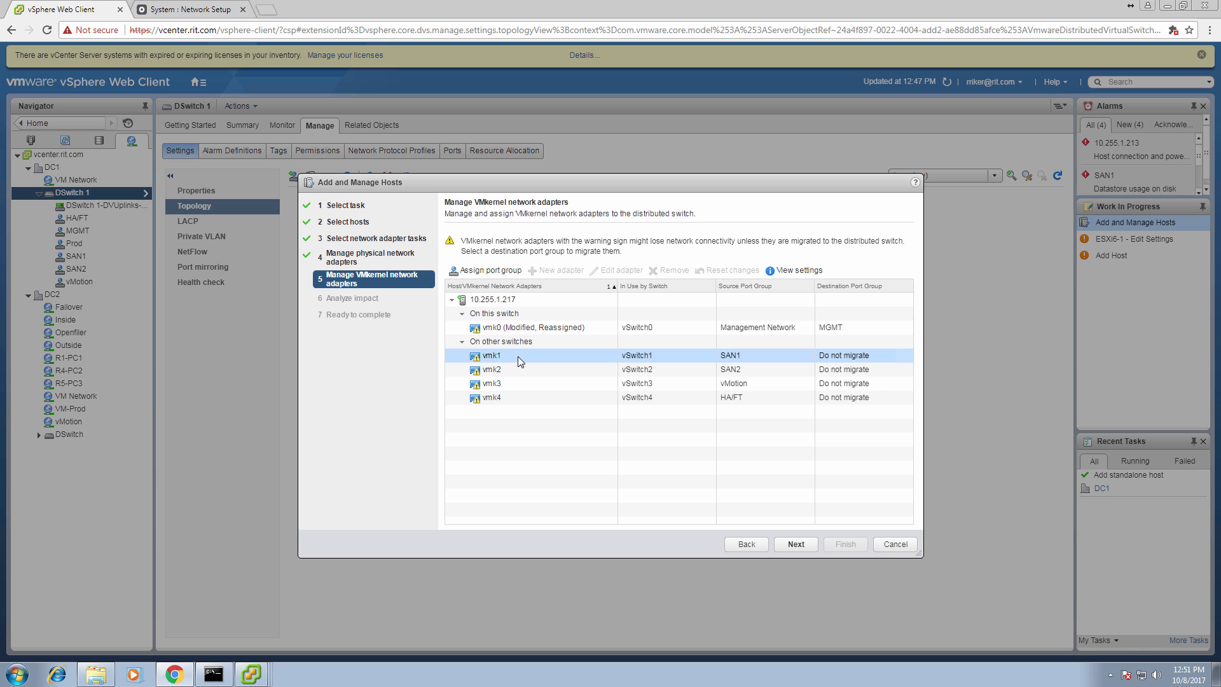
left_click(481, 274)
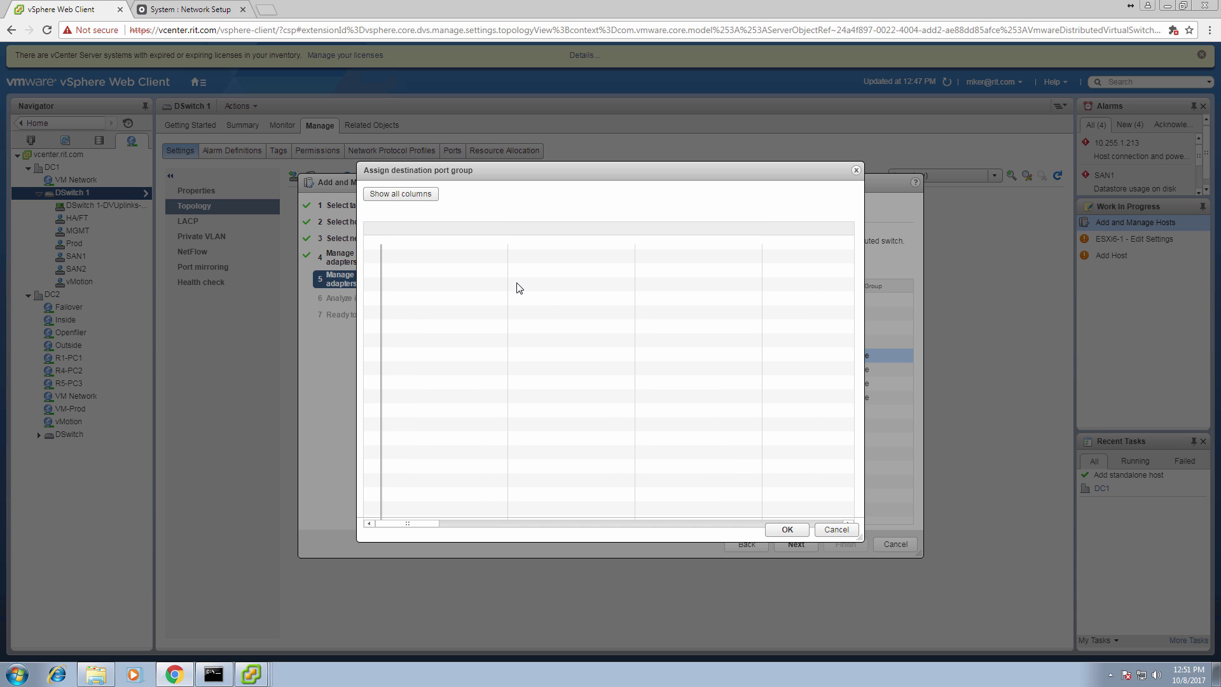
left_click(406, 262)
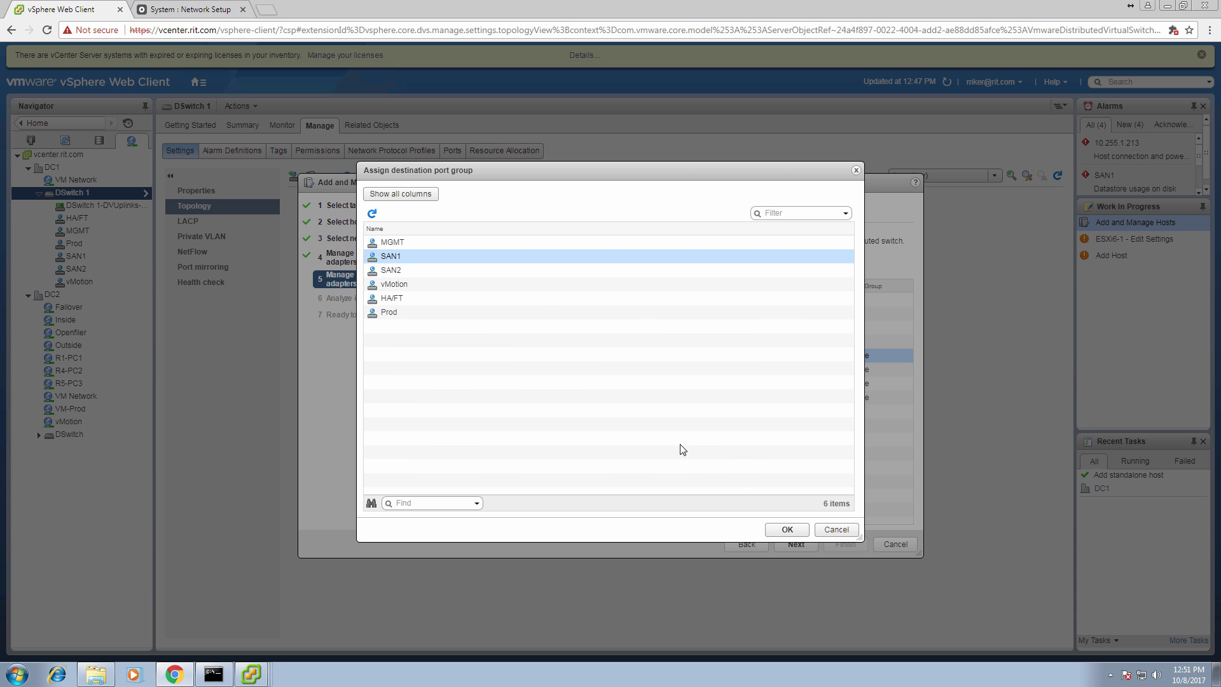
left_click(787, 531)
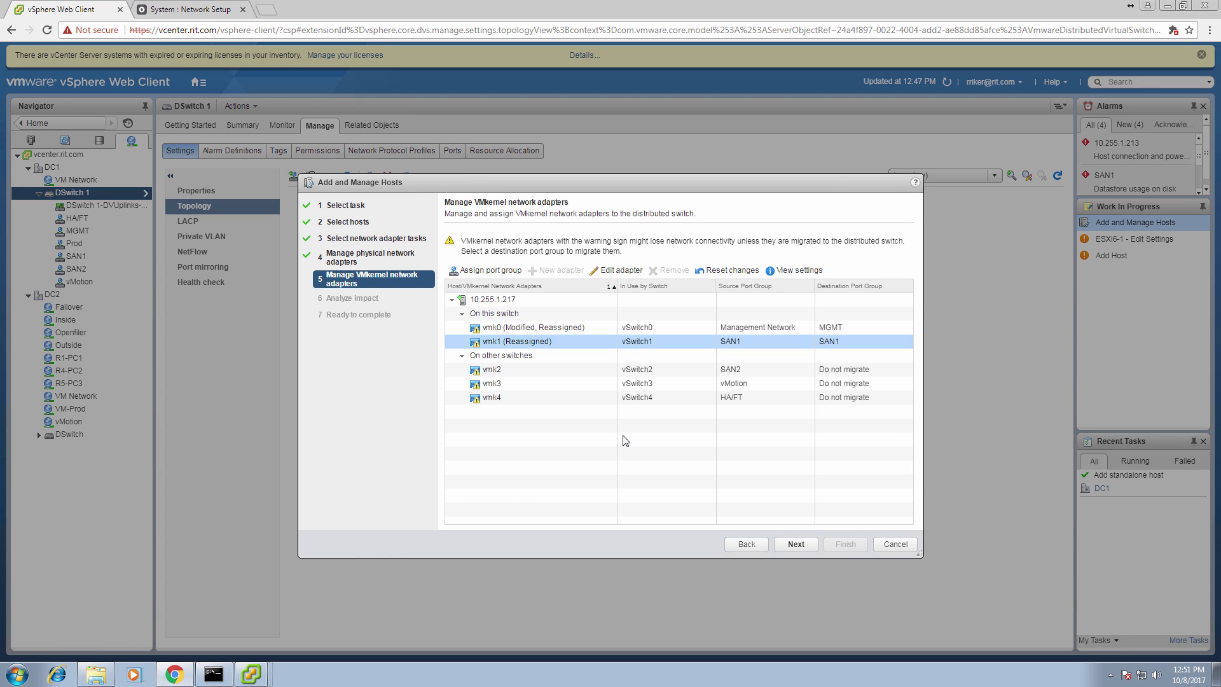
left_click(502, 370)
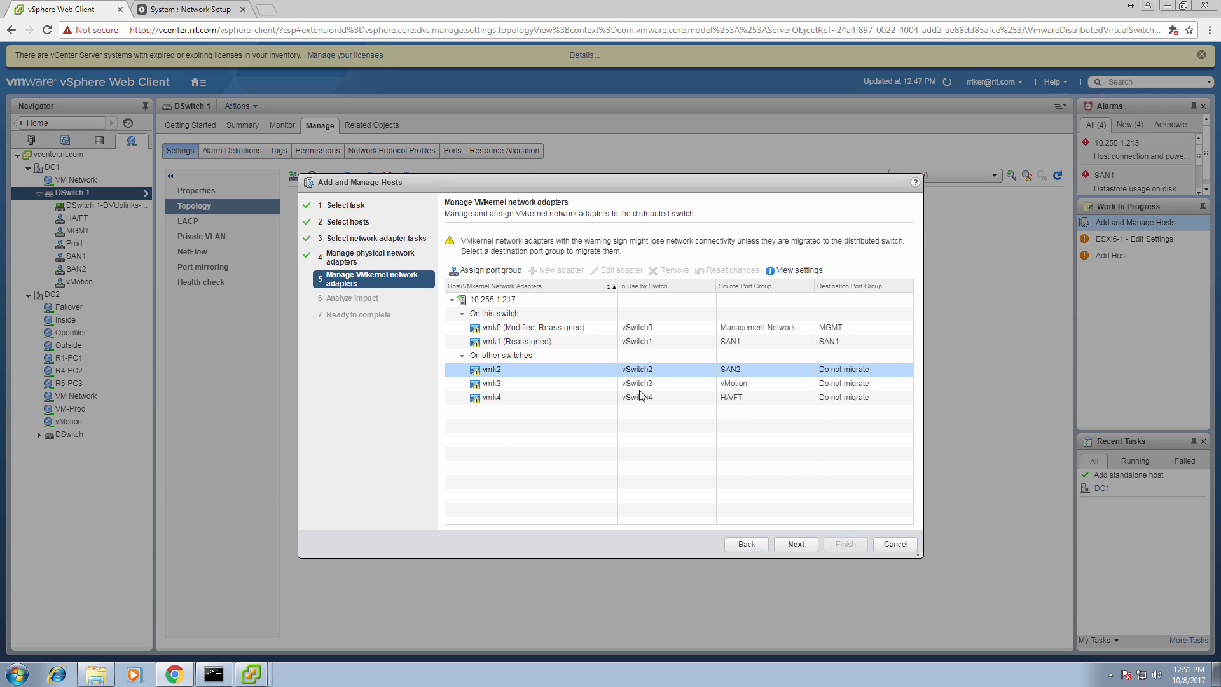
Assign vmk2 to SAN2, vmk3 to vMotion and vmk4 to HA/FT, then advance to Analyze impact.
left_click(486, 270)
left_click(429, 270)
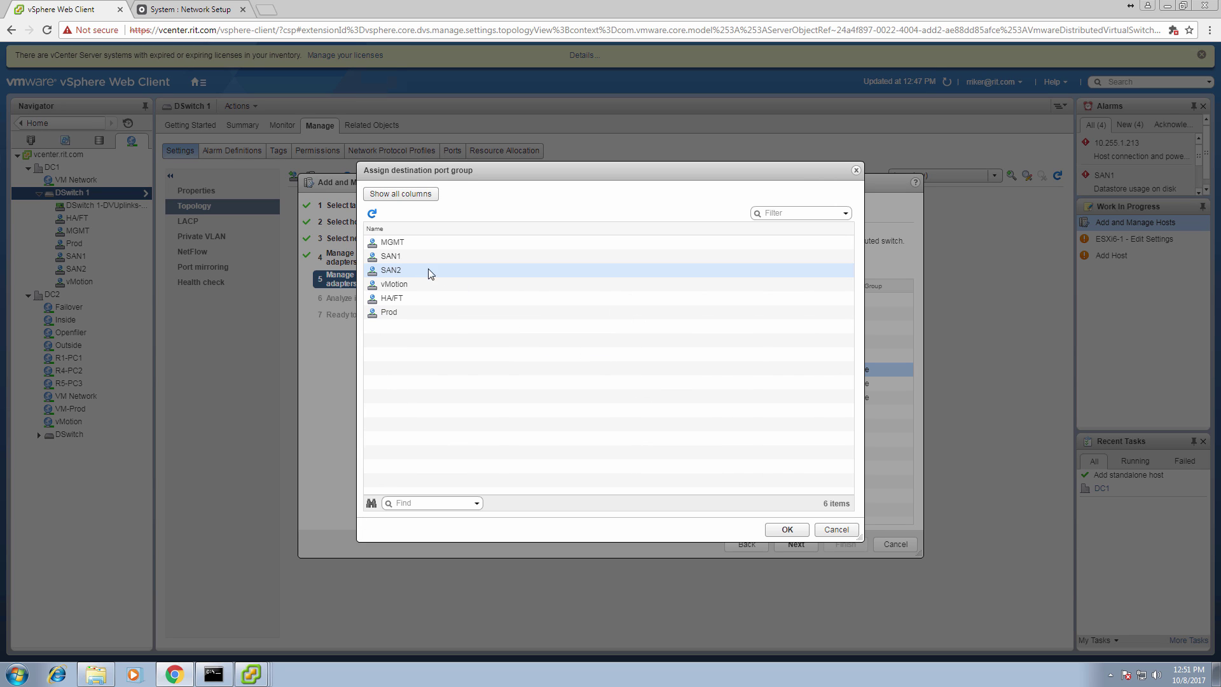
left_click(784, 529)
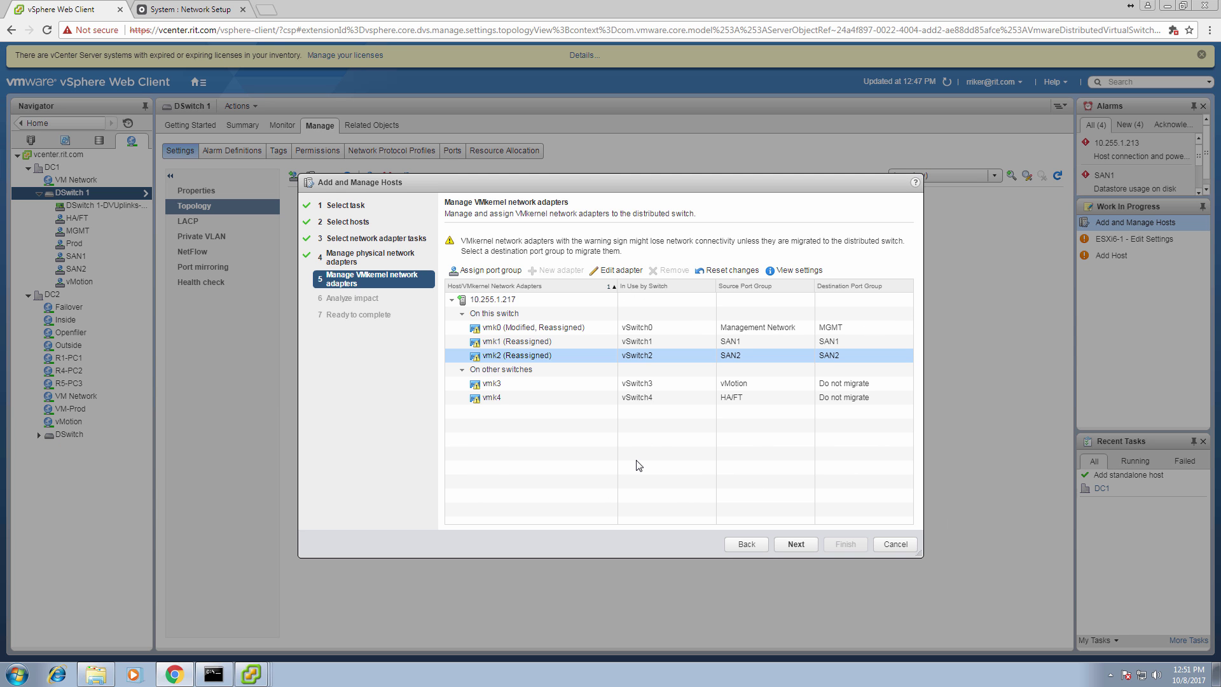
left_click(521, 384)
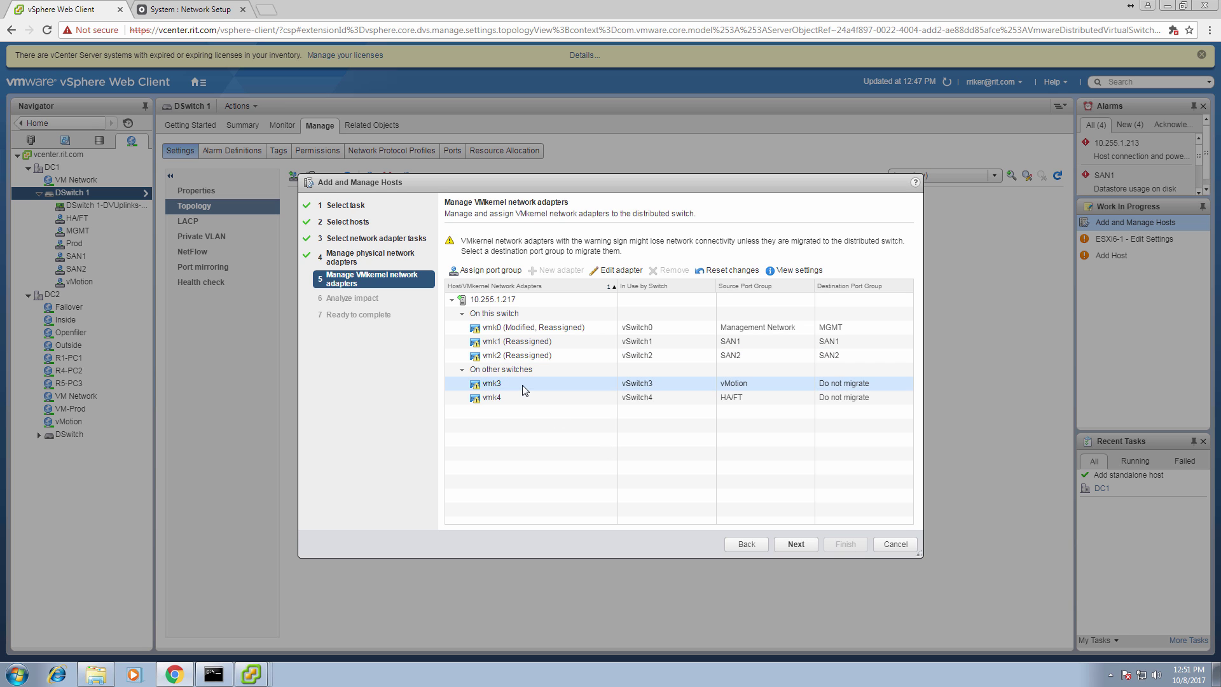
left_click(490, 272)
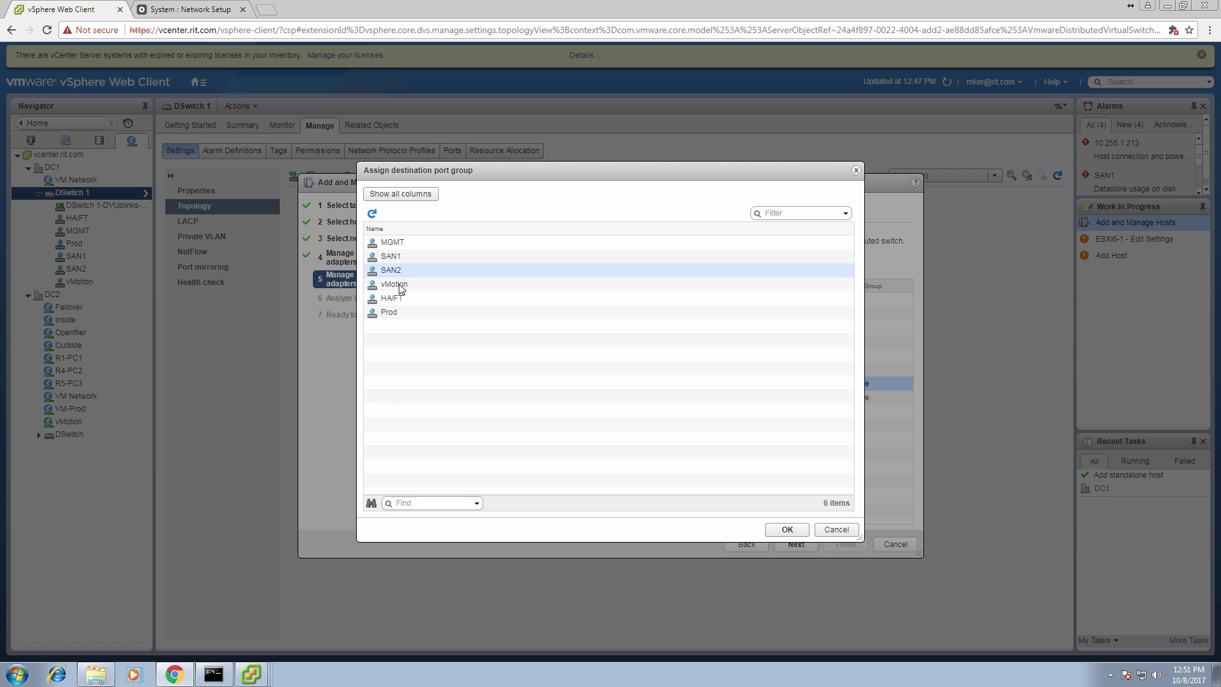
left_click(401, 284)
left_click(787, 529)
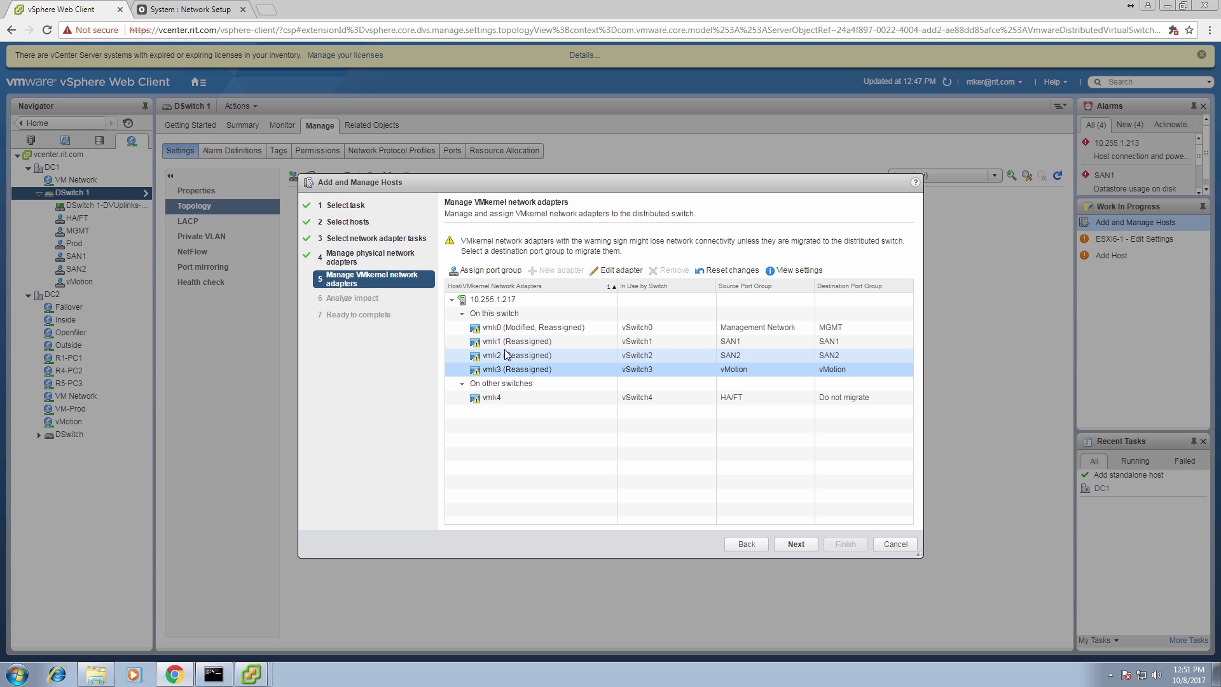
left_click(496, 399)
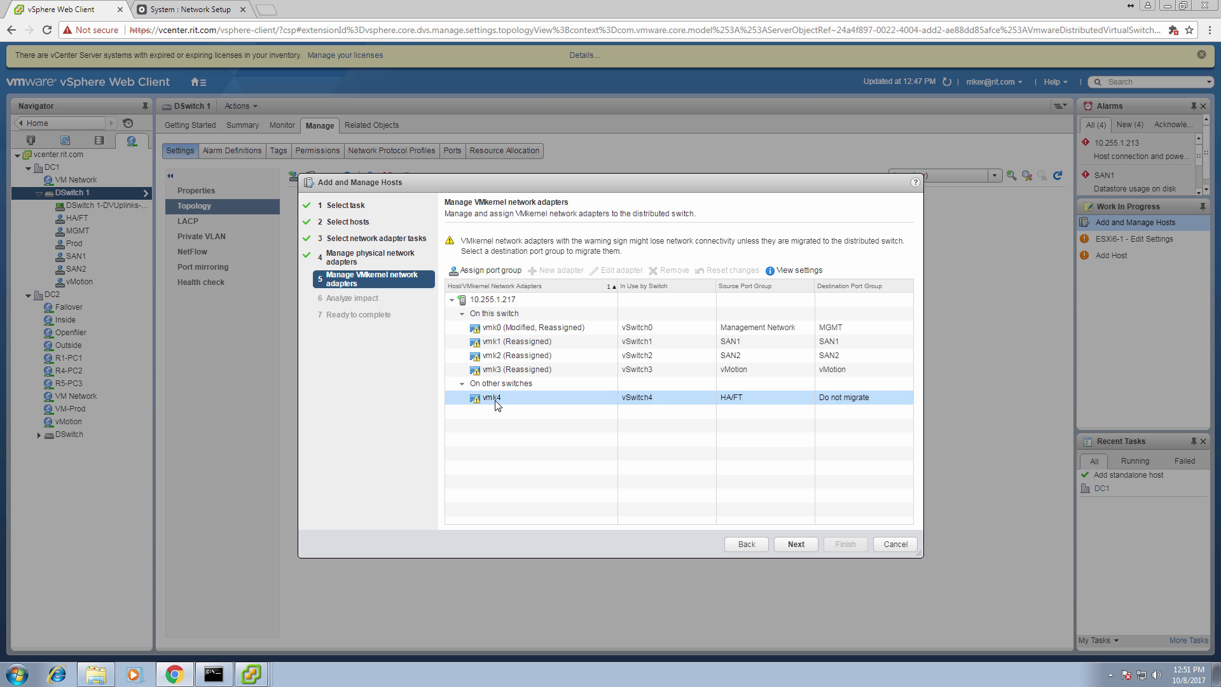
left_click(485, 271)
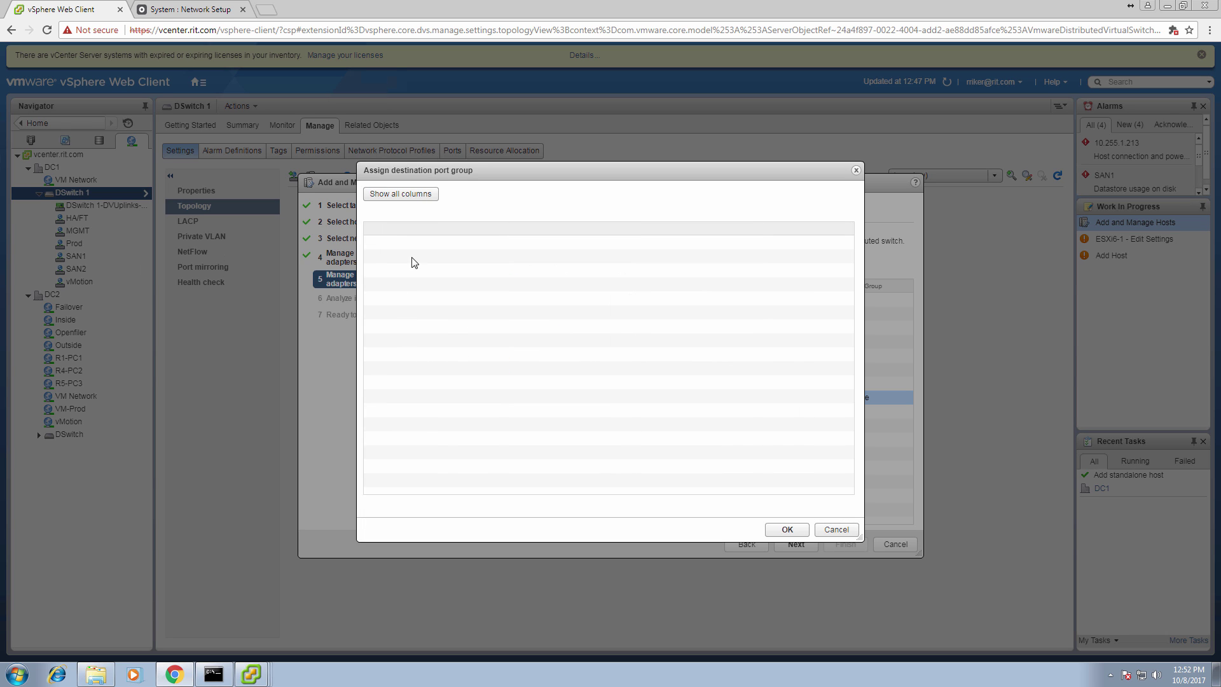
left_click(398, 298)
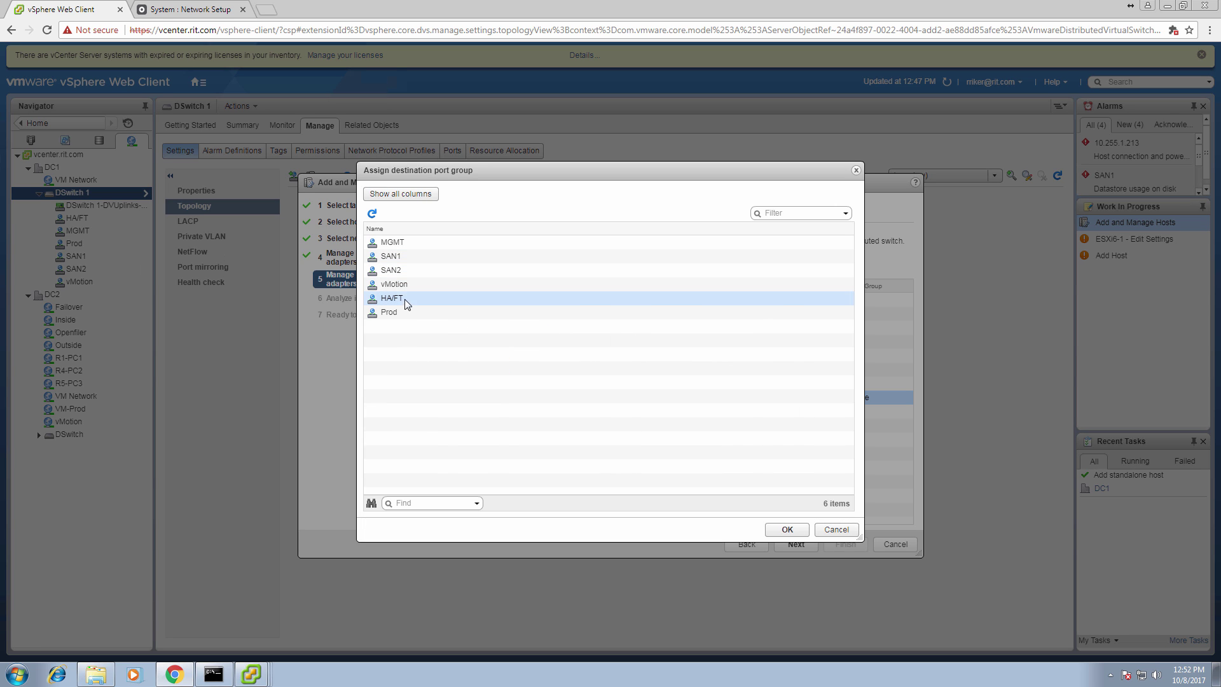
left_click(804, 531)
left_click(796, 545)
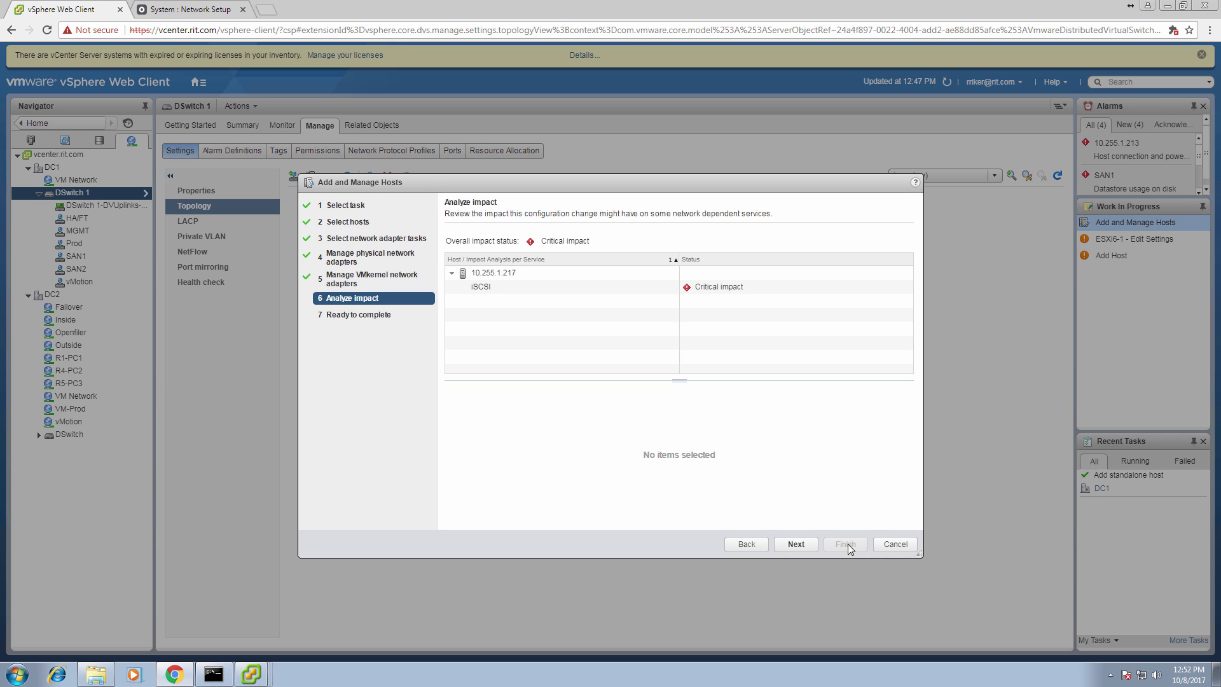
Move past Analyze impact and finish adding 10.255.1.217 to DSwitch 1.
left_click(797, 545)
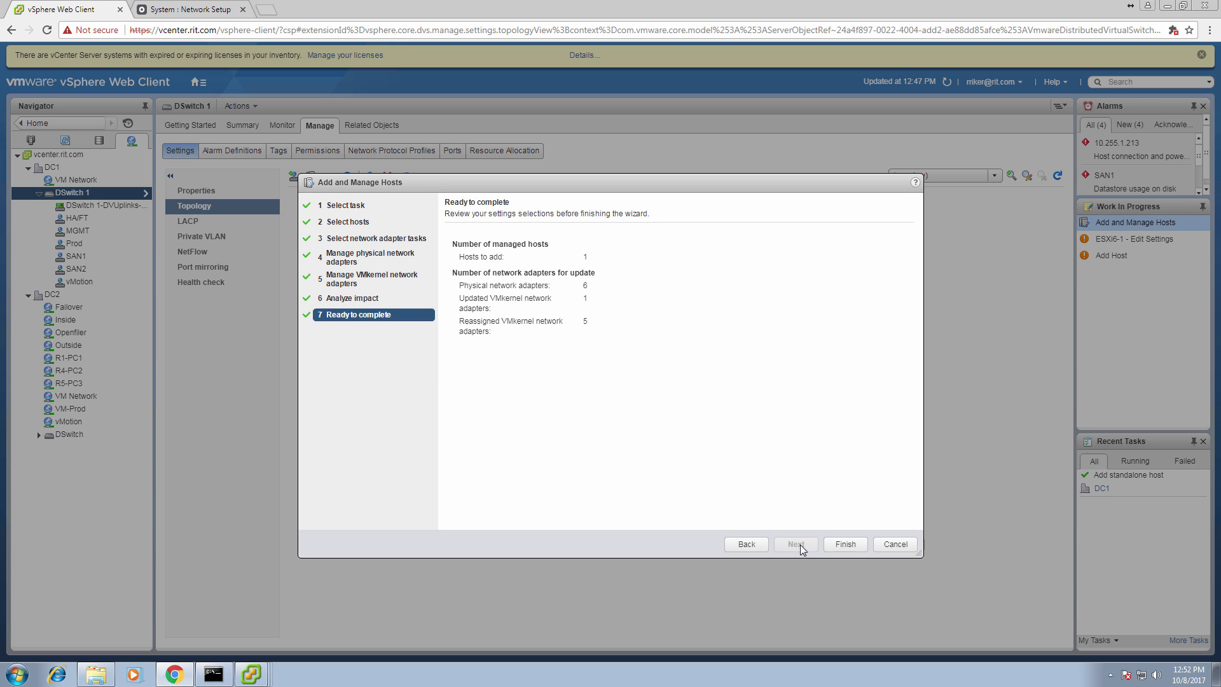
left_click(846, 545)
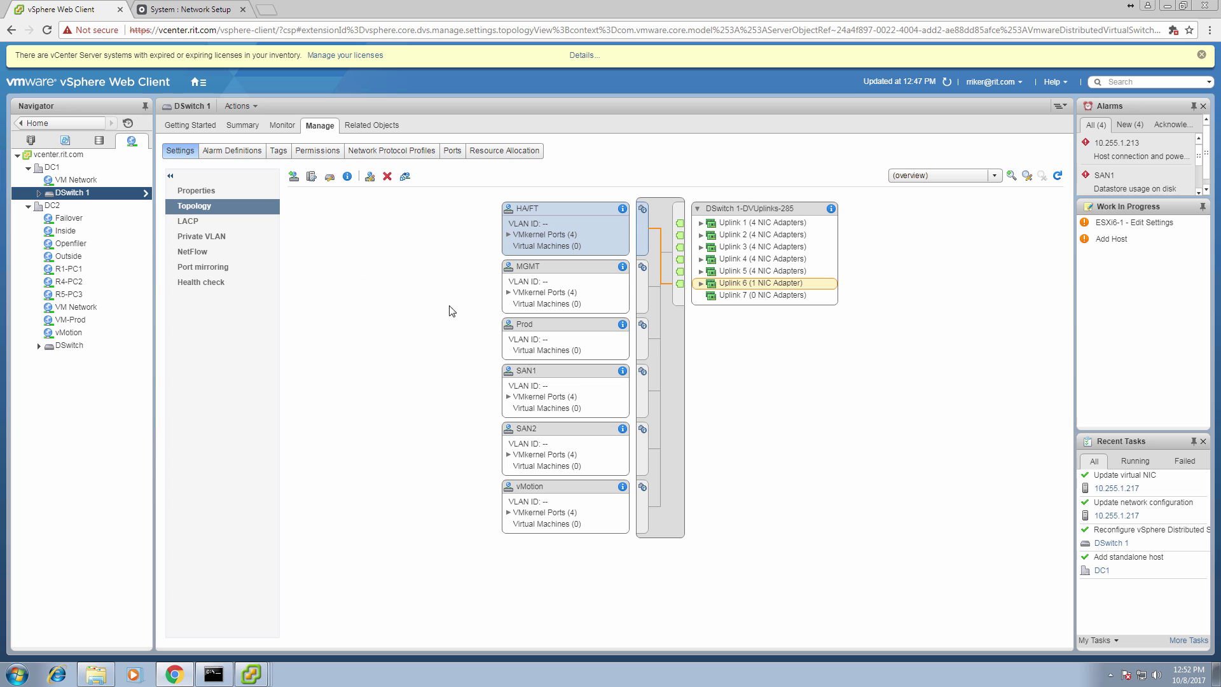
Expand HA/FT's VMkernel ports, then show host 10.255.1.217's VMkernel adapters under Manage > Networking.
left_click(508, 235)
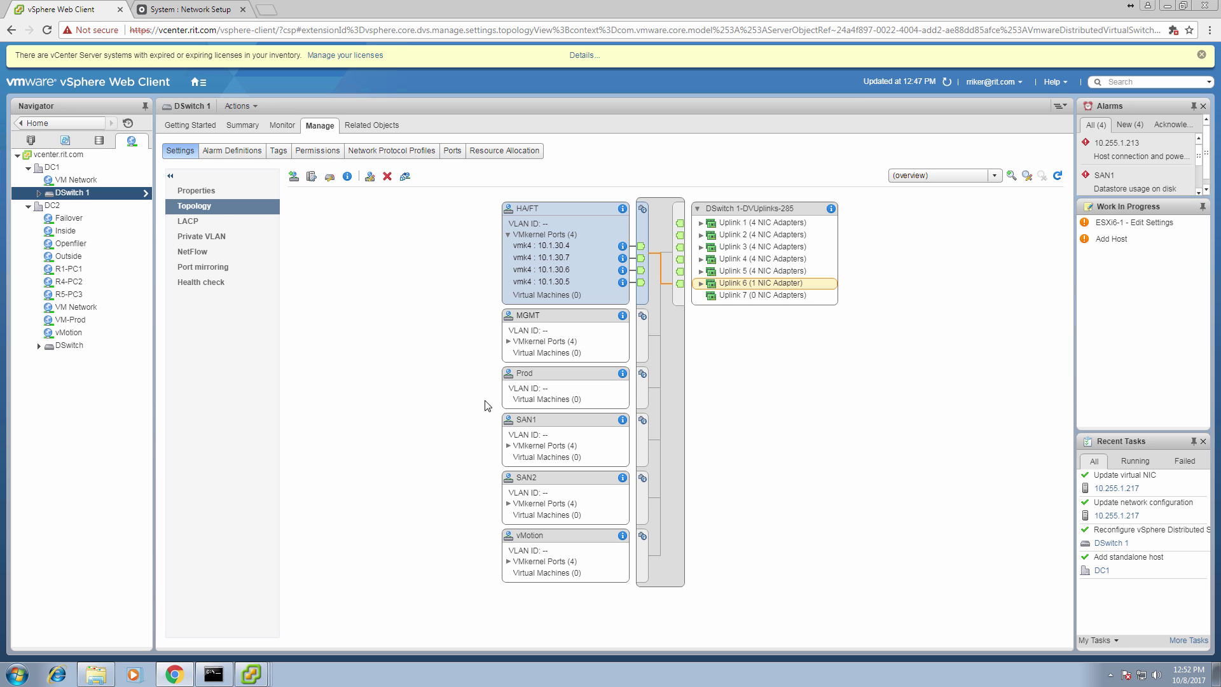
left_click(30, 141)
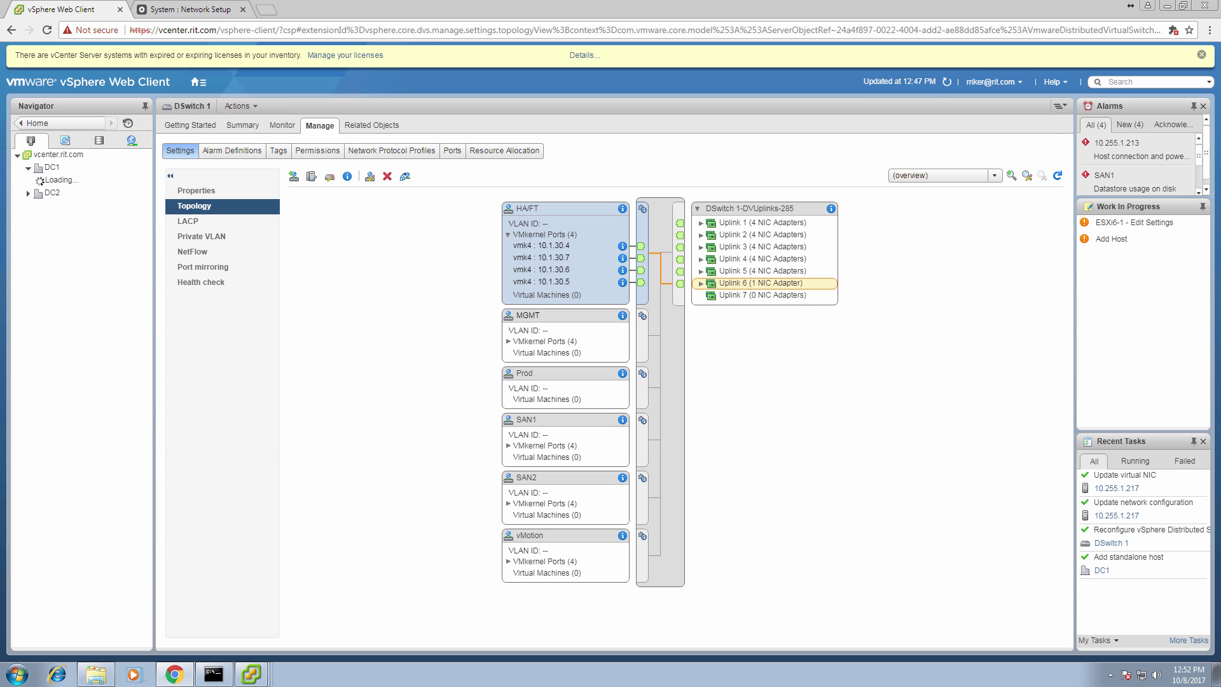
left_click(112, 218)
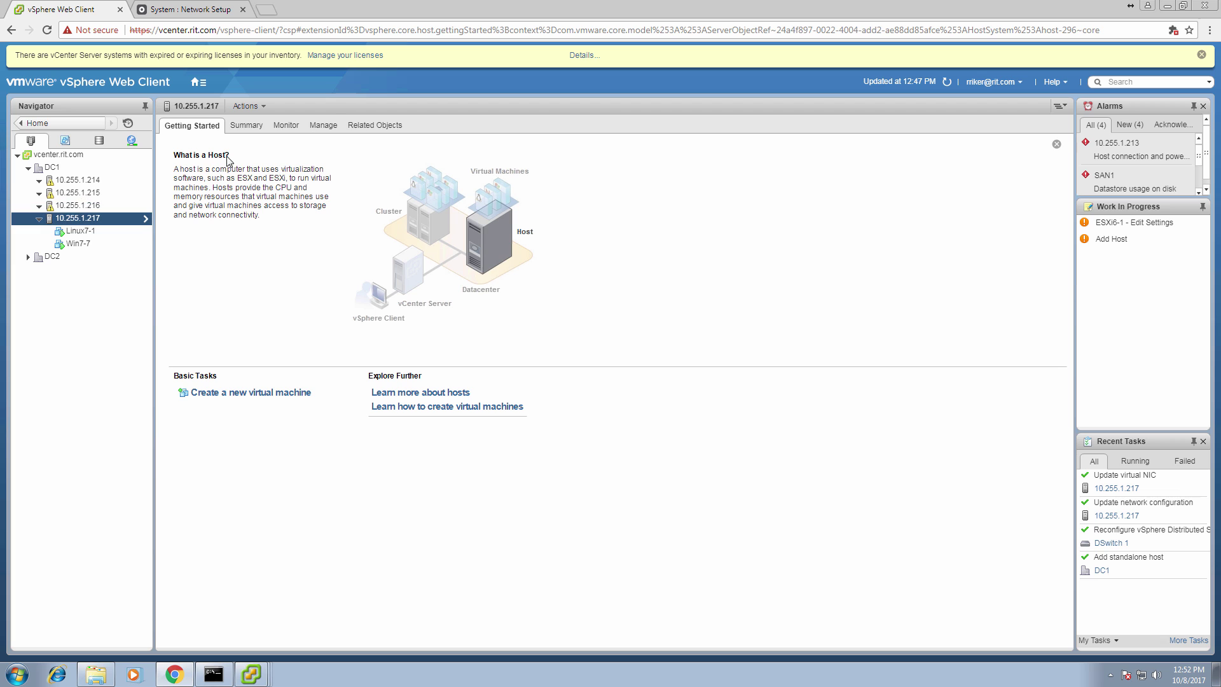
left_click(315, 127)
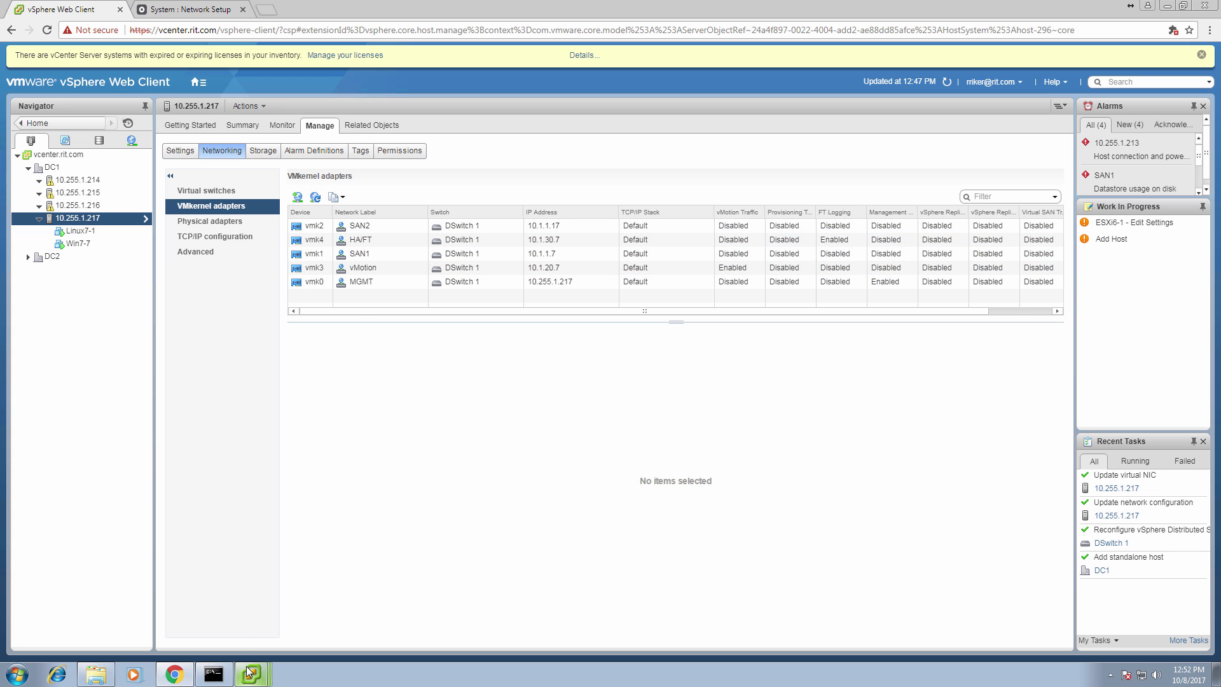
On esxi6-7's distributed switch view, expand VMkernel ports for HA/FT, MGMT, SAN1, SAN2 and vMotion, then return to Summary.
mouse_move(248, 671)
left_click(248, 626)
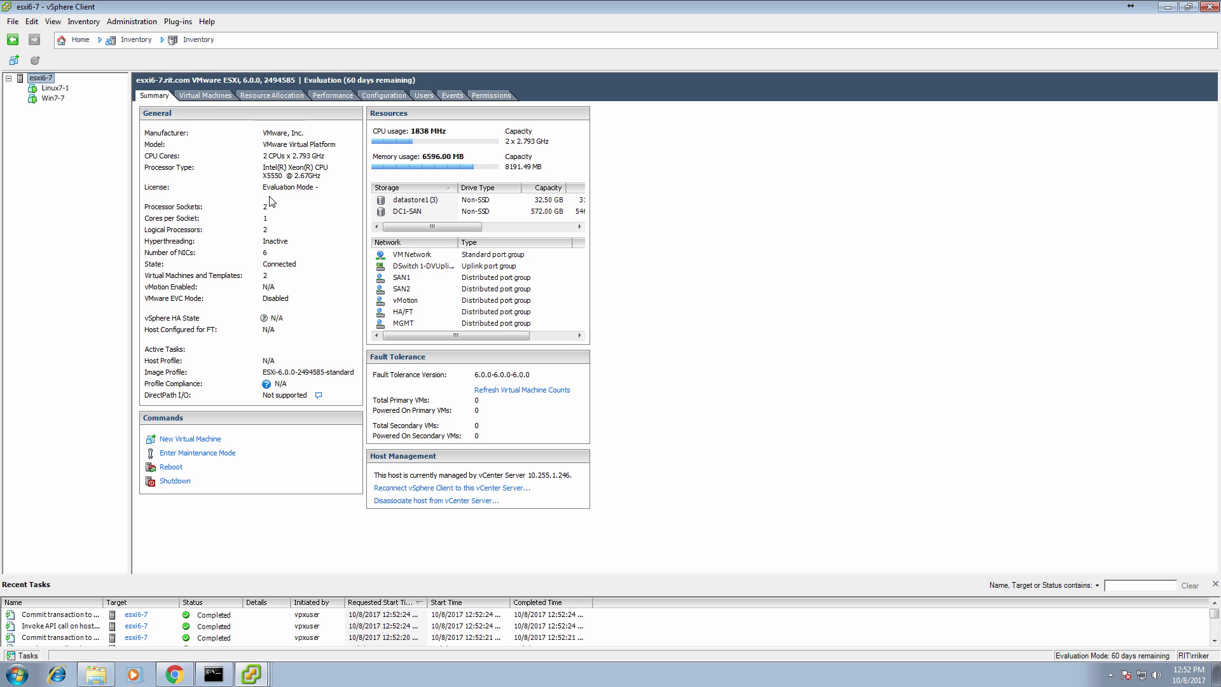
left_click(395, 96)
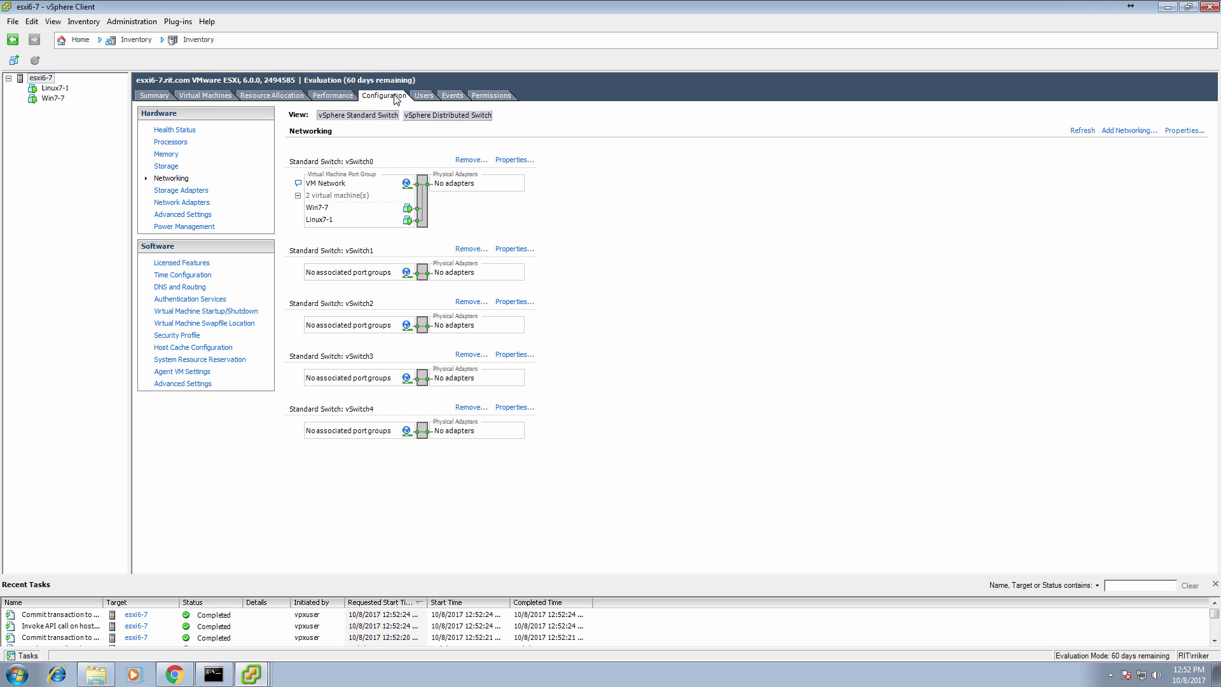
left_click(467, 118)
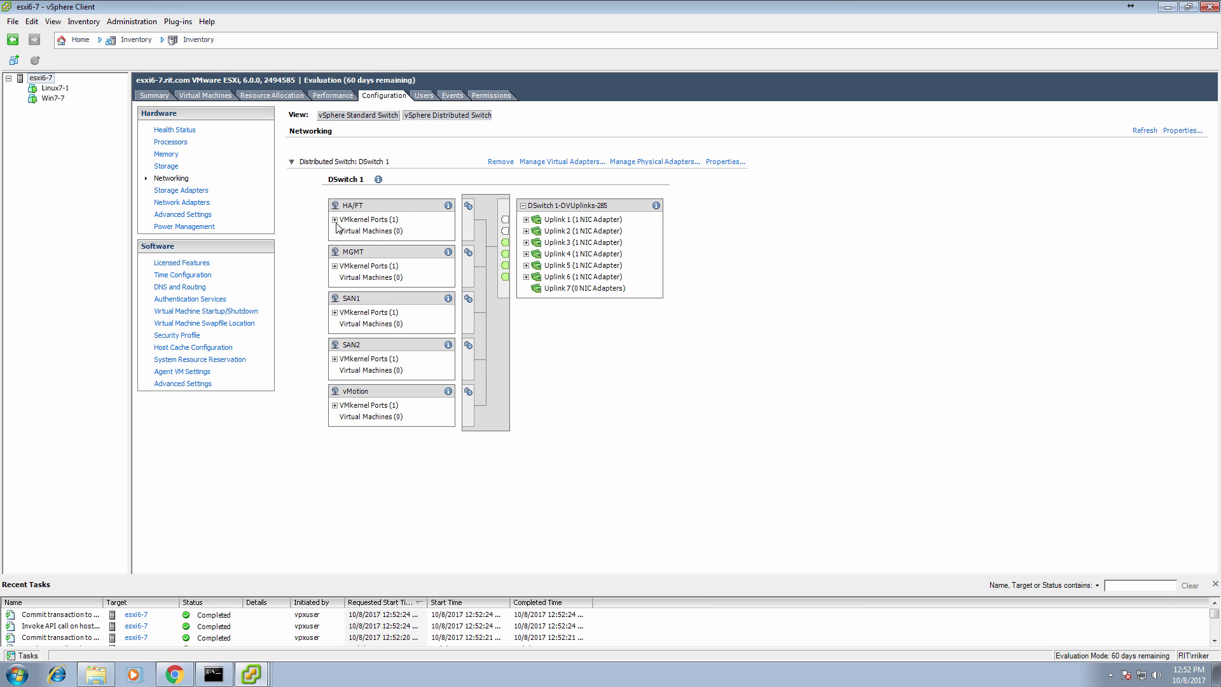
left_click(334, 220)
left_click(335, 278)
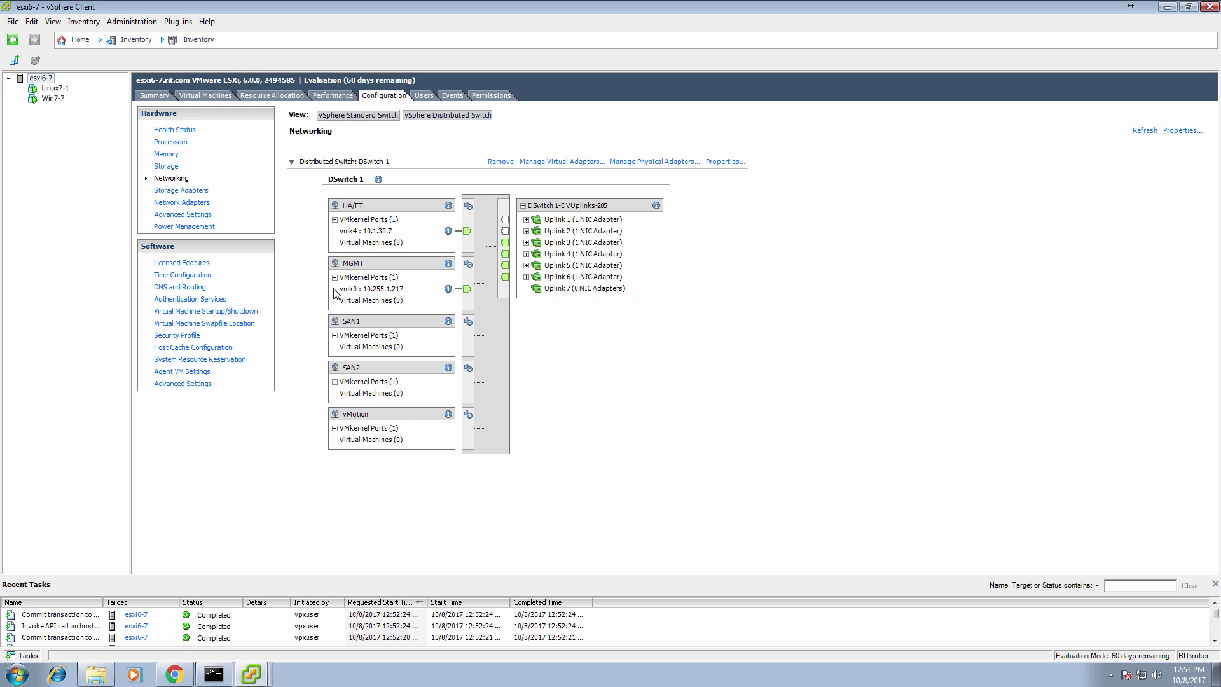
left_click(334, 335)
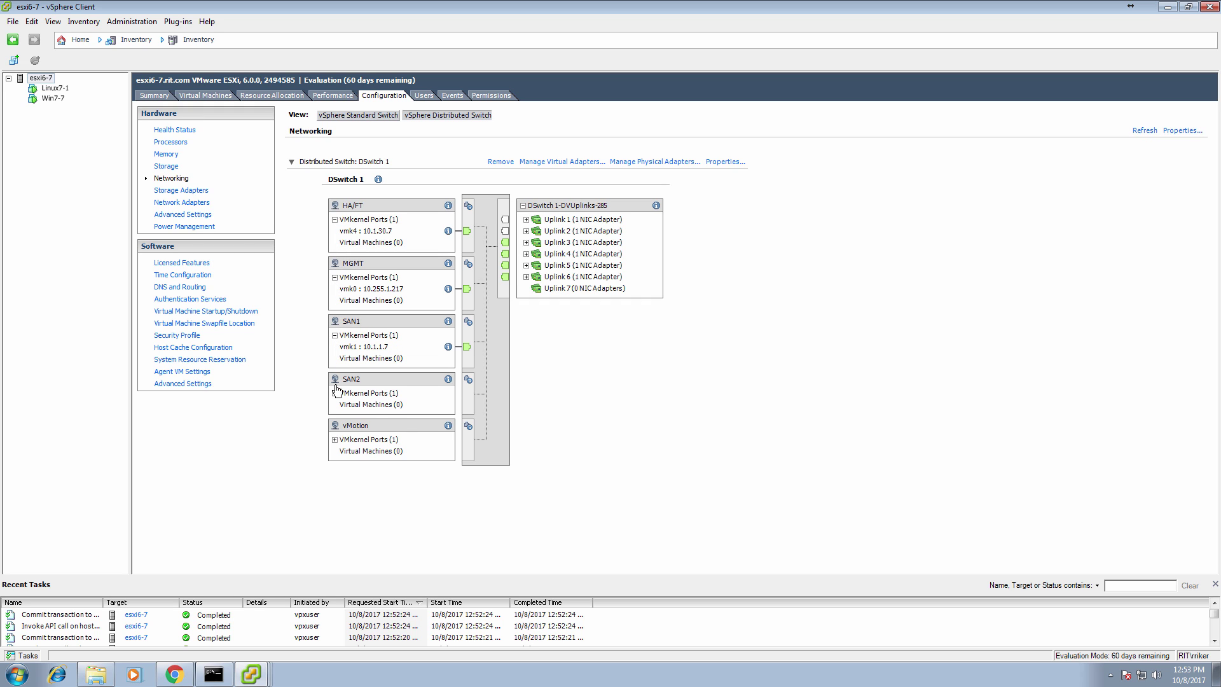
left_click(335, 393)
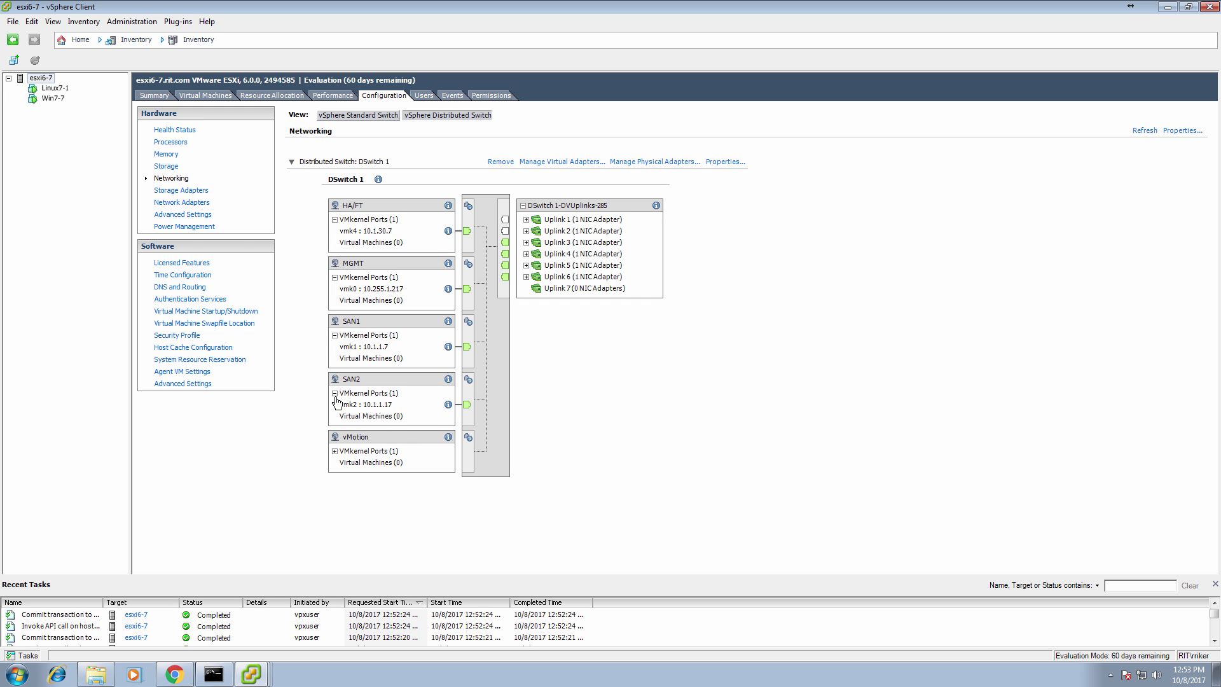
left_click(334, 451)
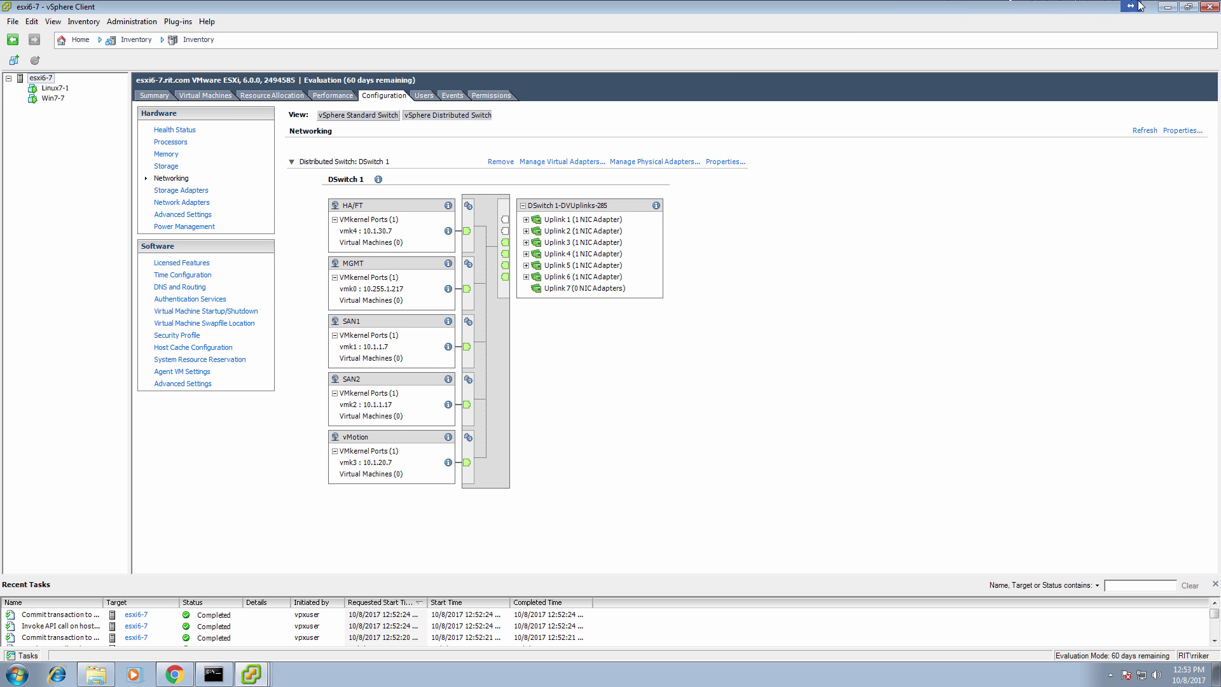
left_click(154, 96)
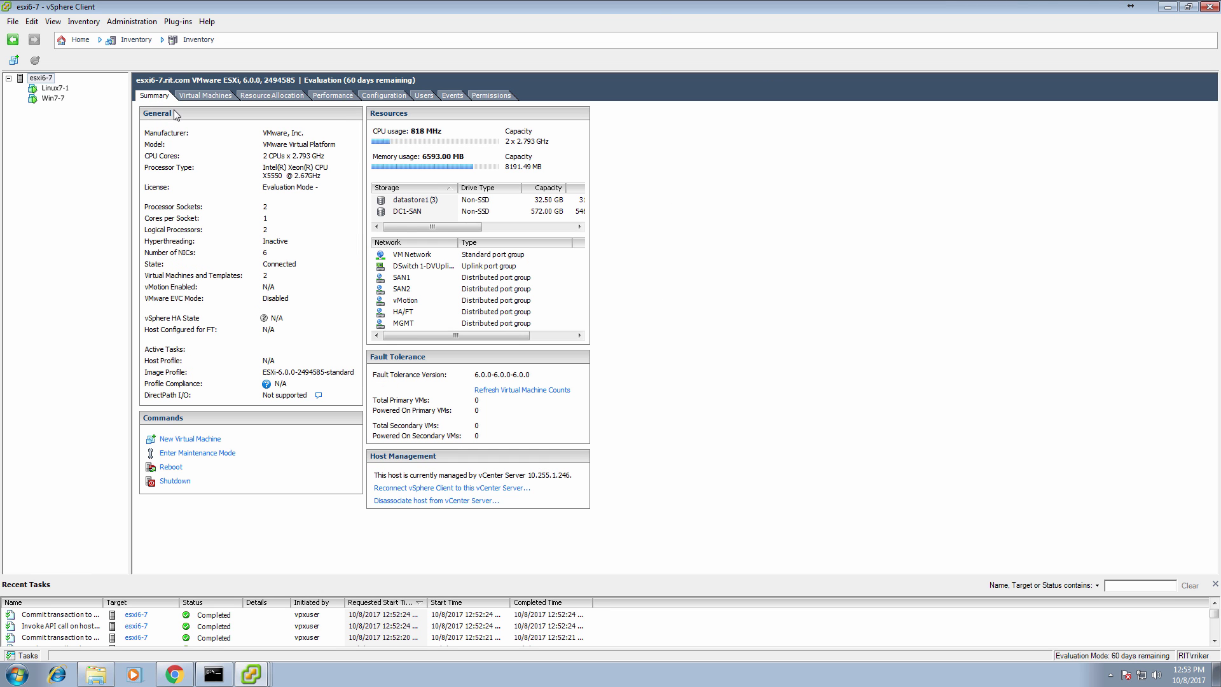
Minimize the vSphere Client and select Linux7-1 in the Web Client navigator.
left_click(1167, 8)
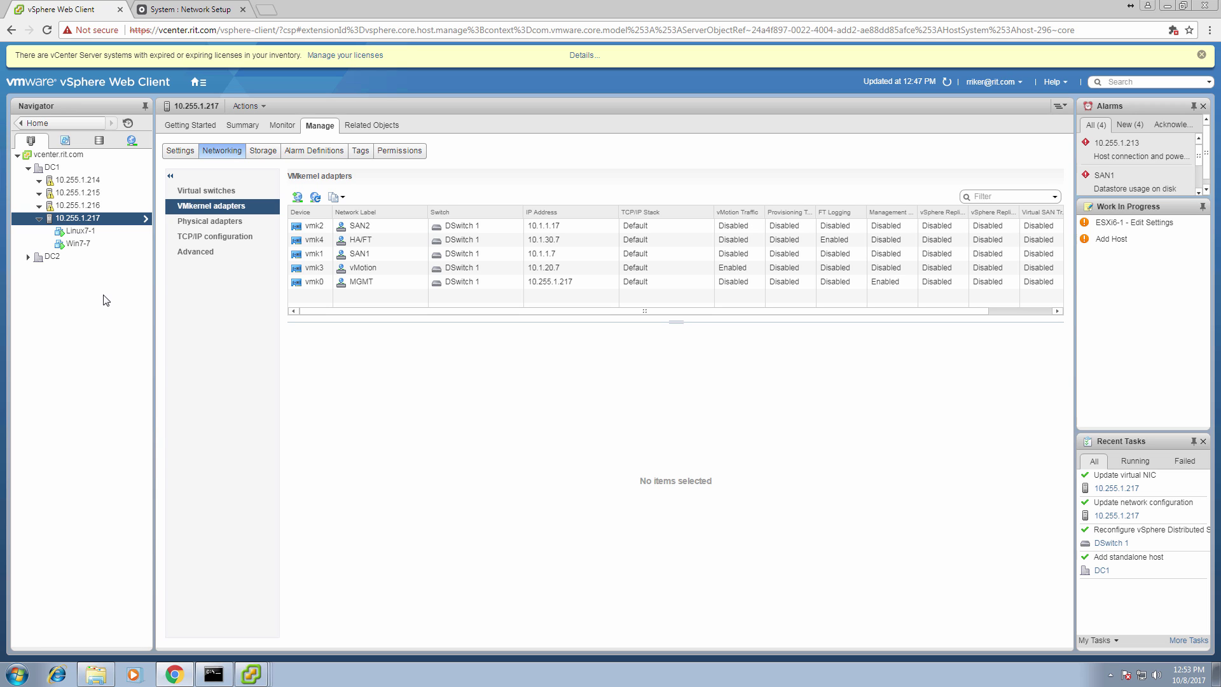
left_click(89, 232)
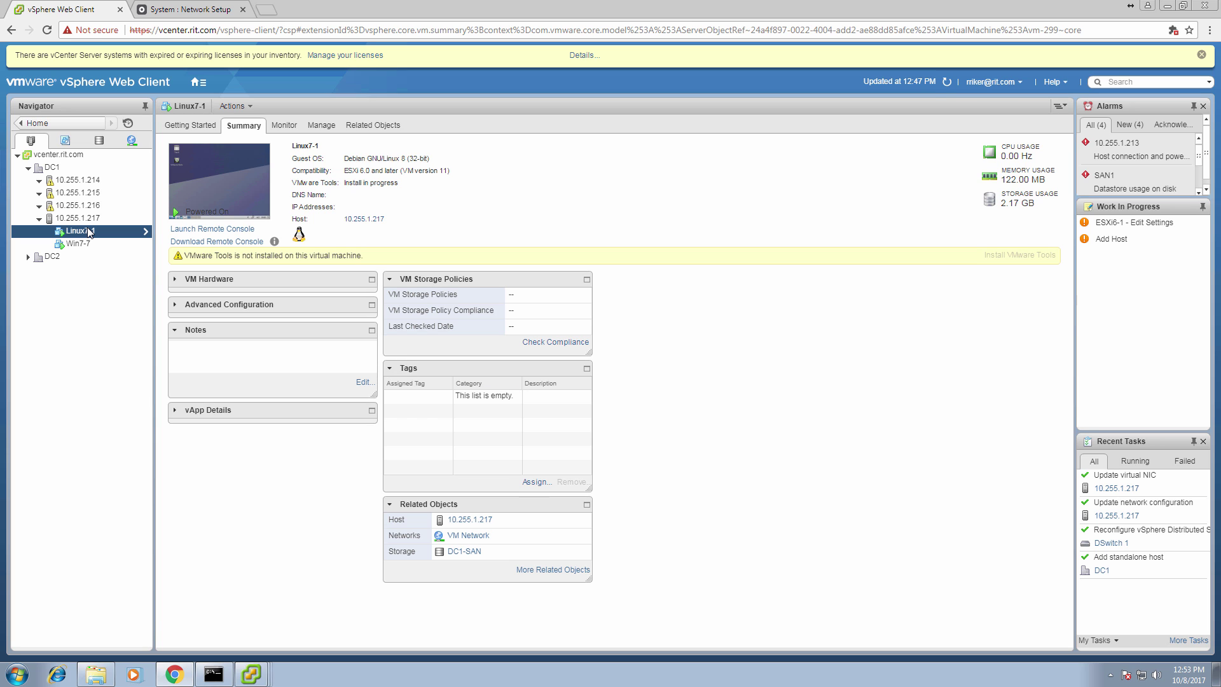
Start and cancel a Linux7-1 migration, then open Linux7-1's Edit Settings dialog.
right_click(89, 233)
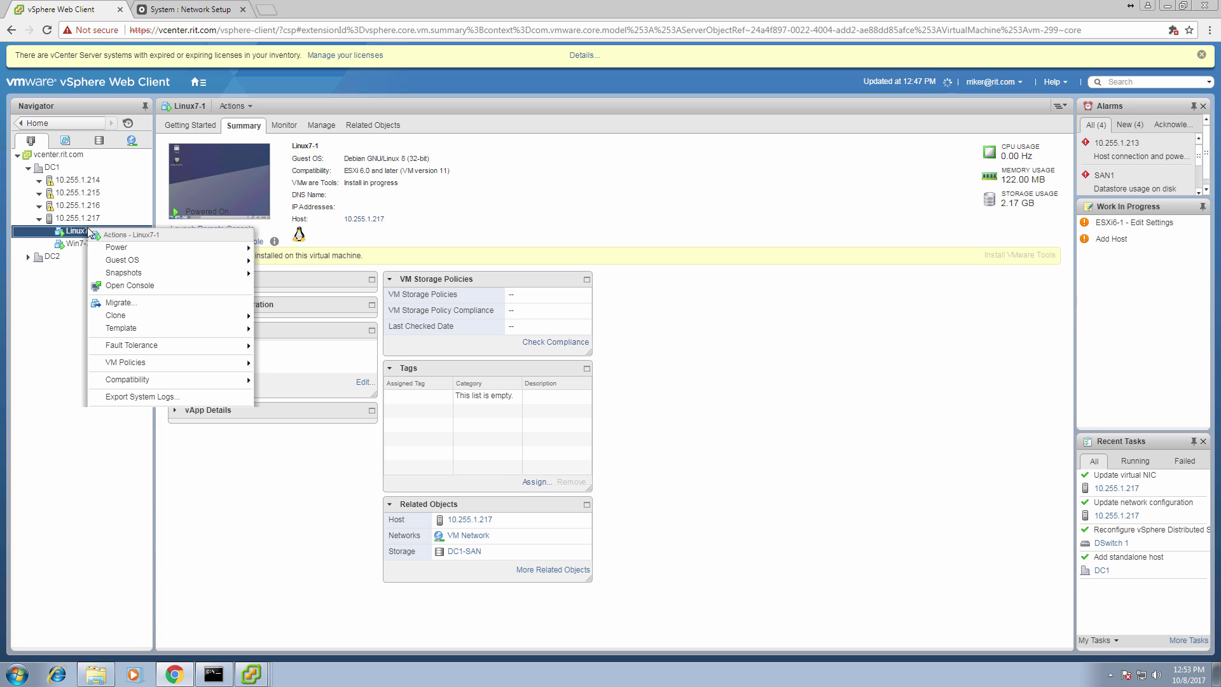
left_click(121, 303)
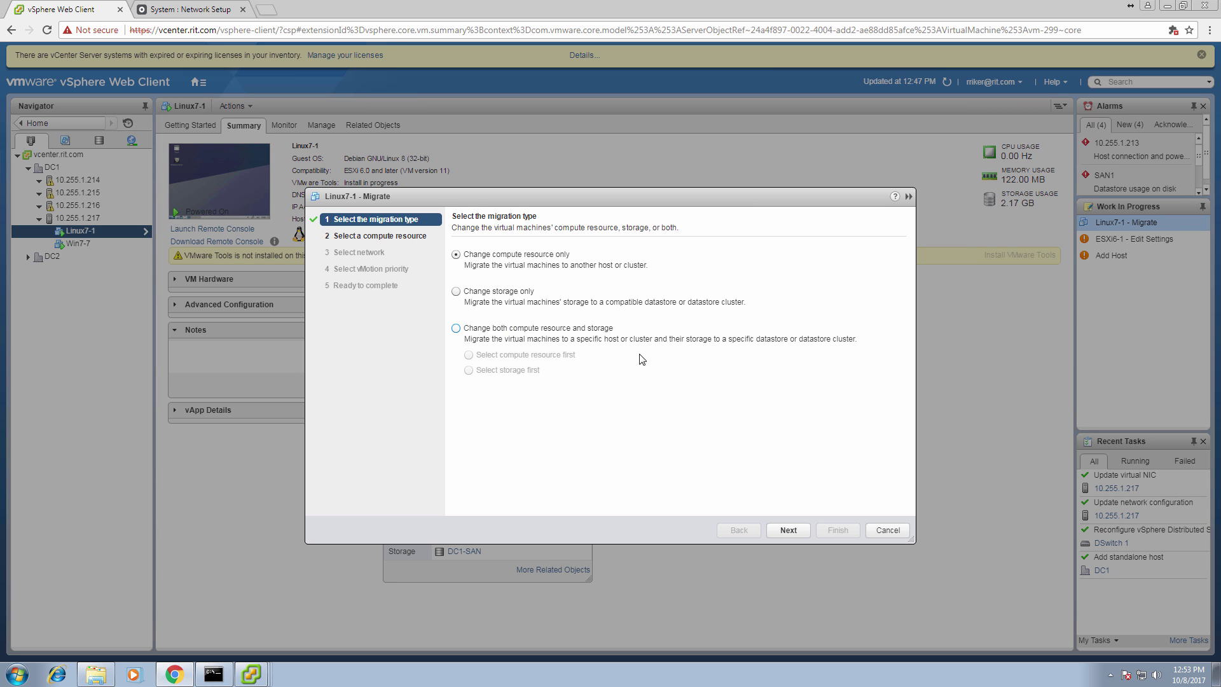
left_click(806, 533)
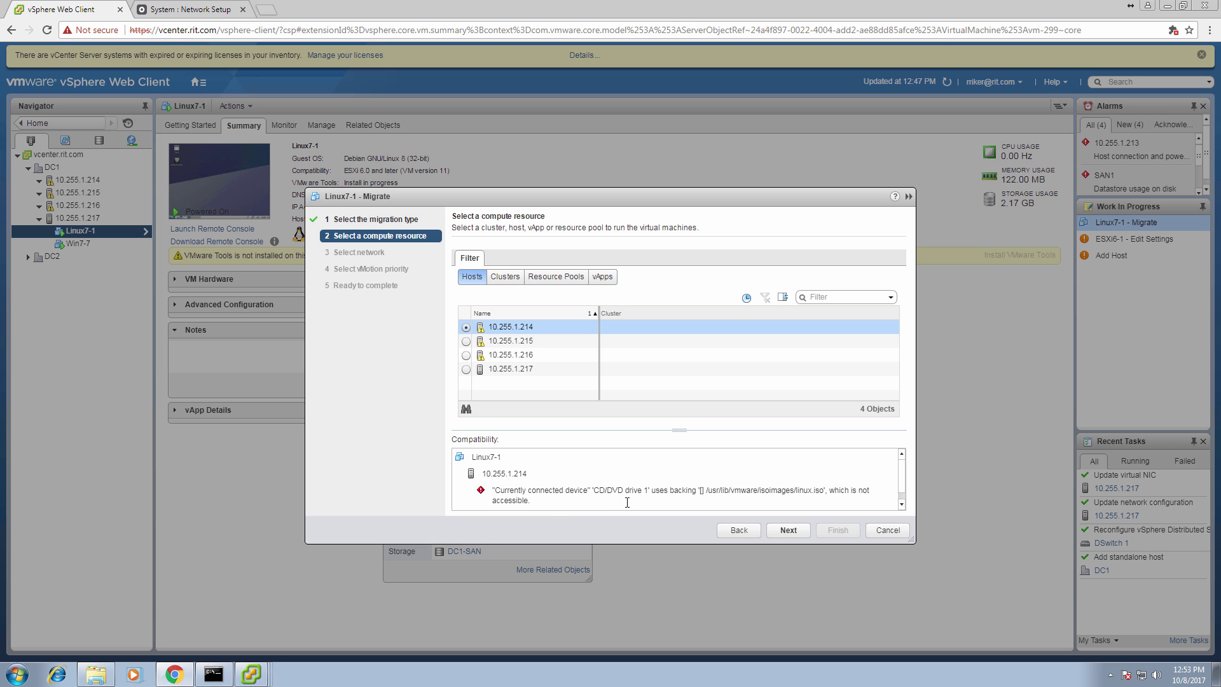
left_click(883, 533)
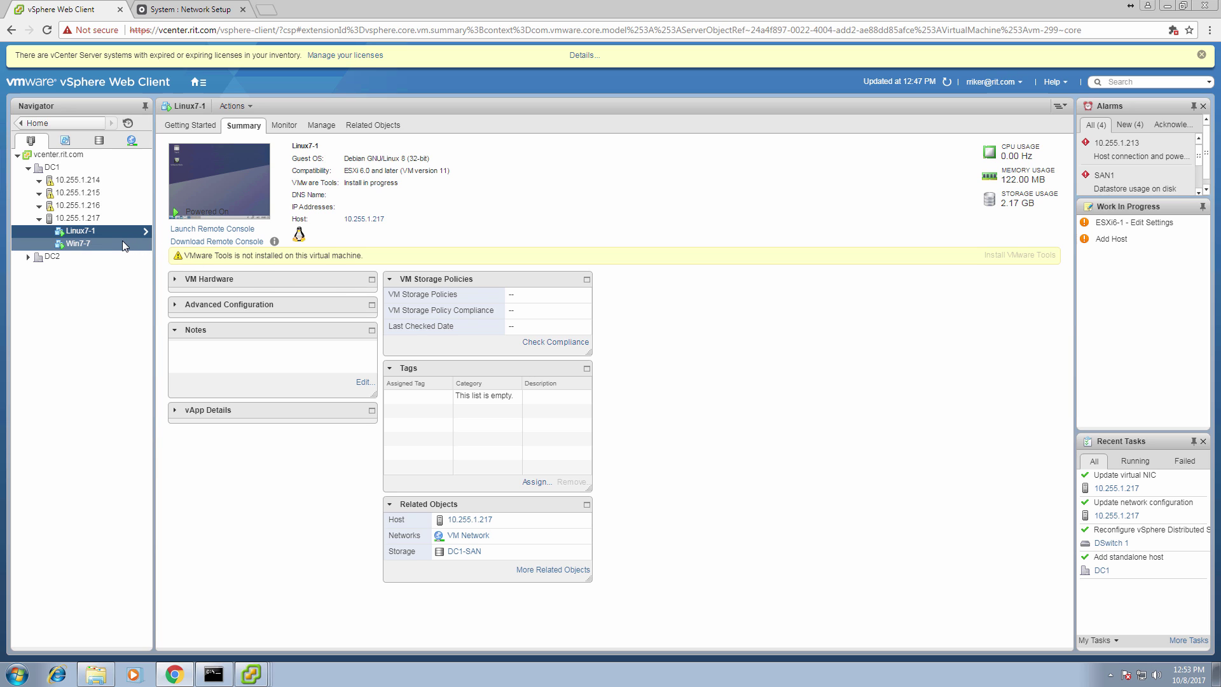
right_click(89, 230)
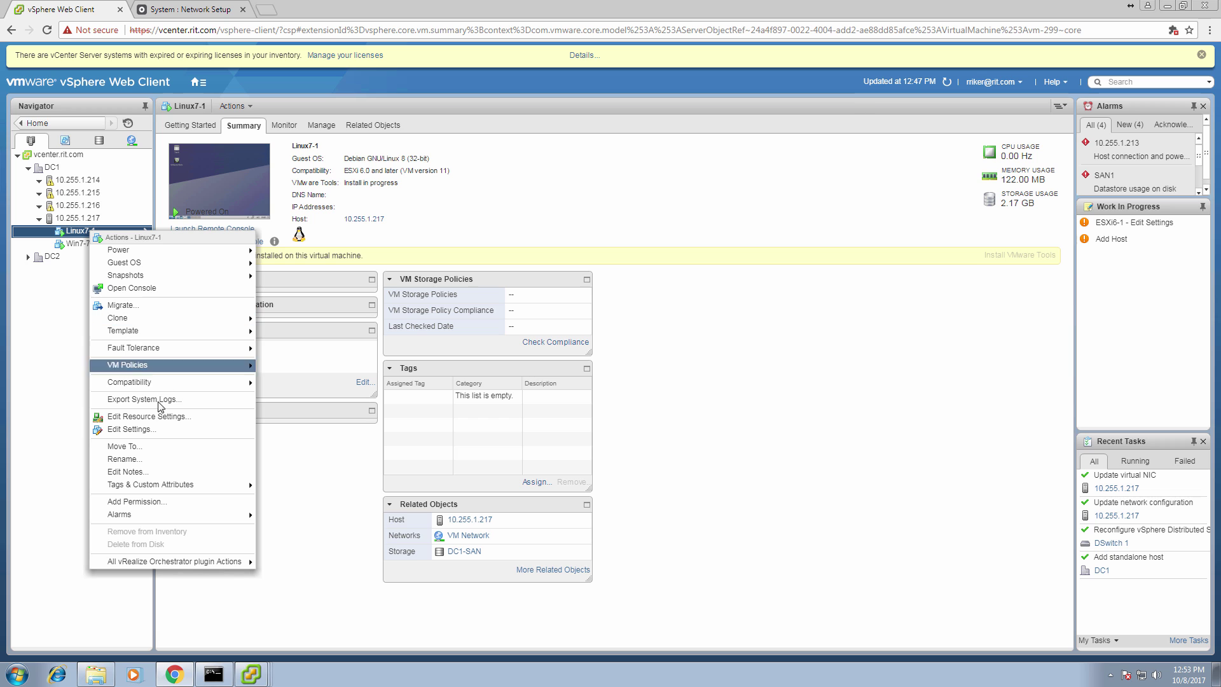
left_click(154, 429)
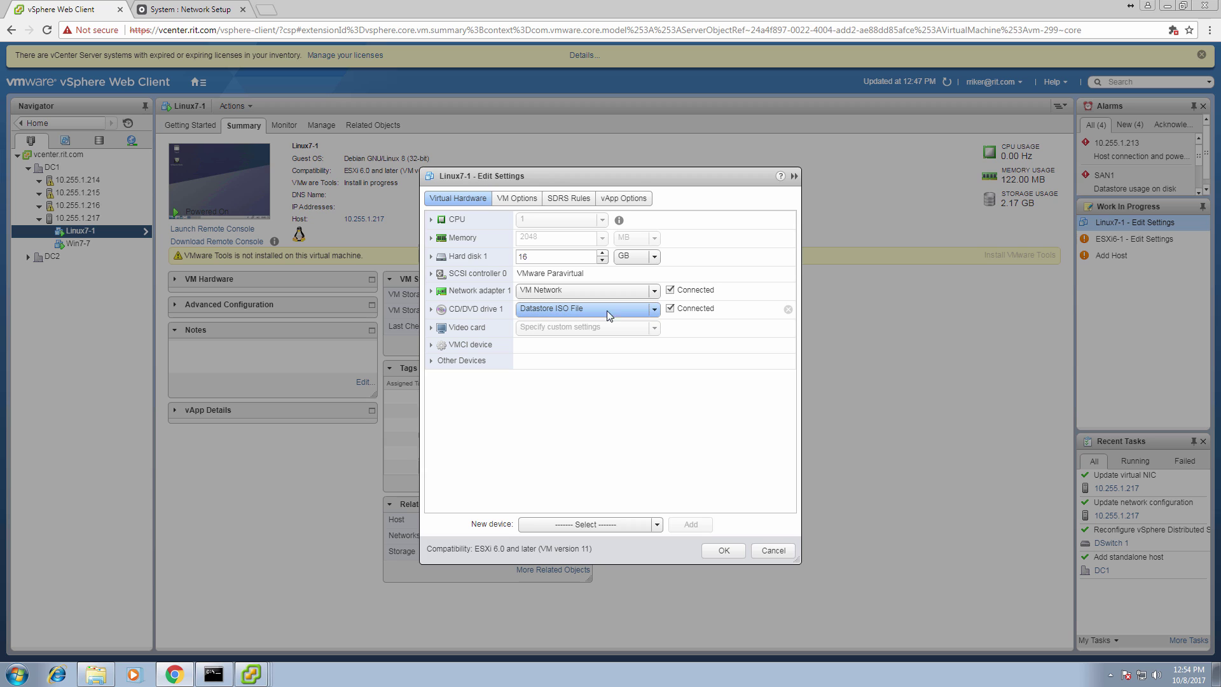
Disconnect Linux7-1's CD/DVD drive 1, switch it to Client Device, save, and answer Yes to the CD-ROM lock question.
left_click(669, 309)
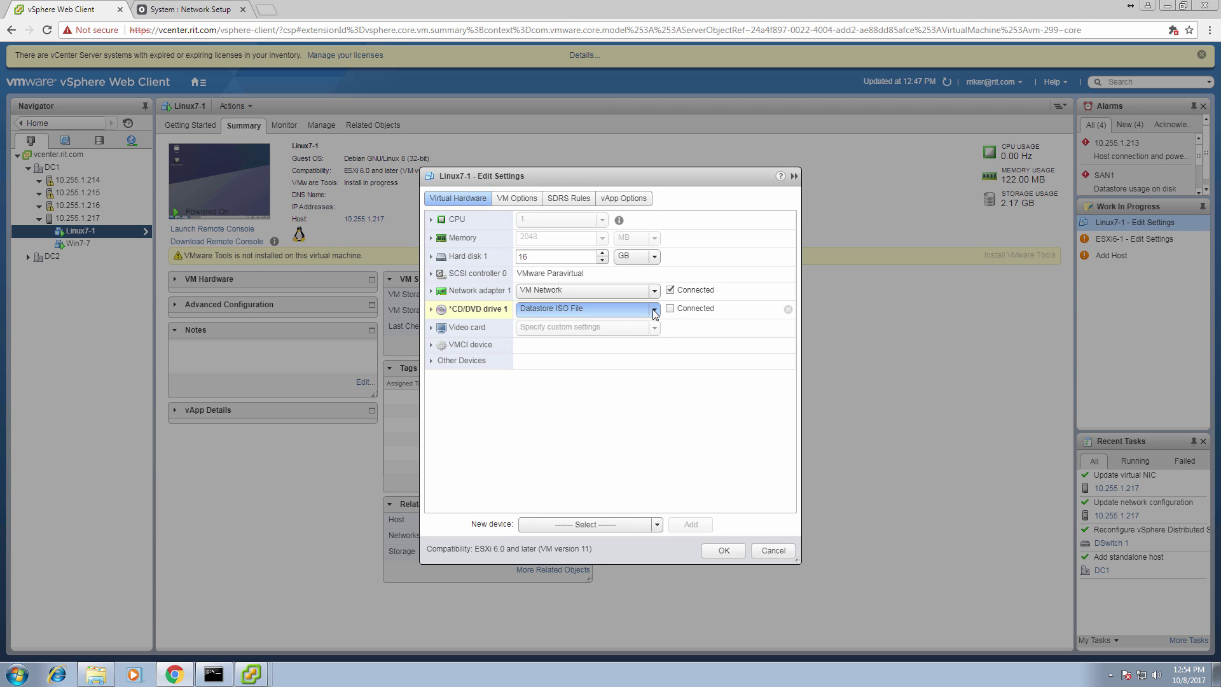
left_click(654, 309)
left_click(628, 319)
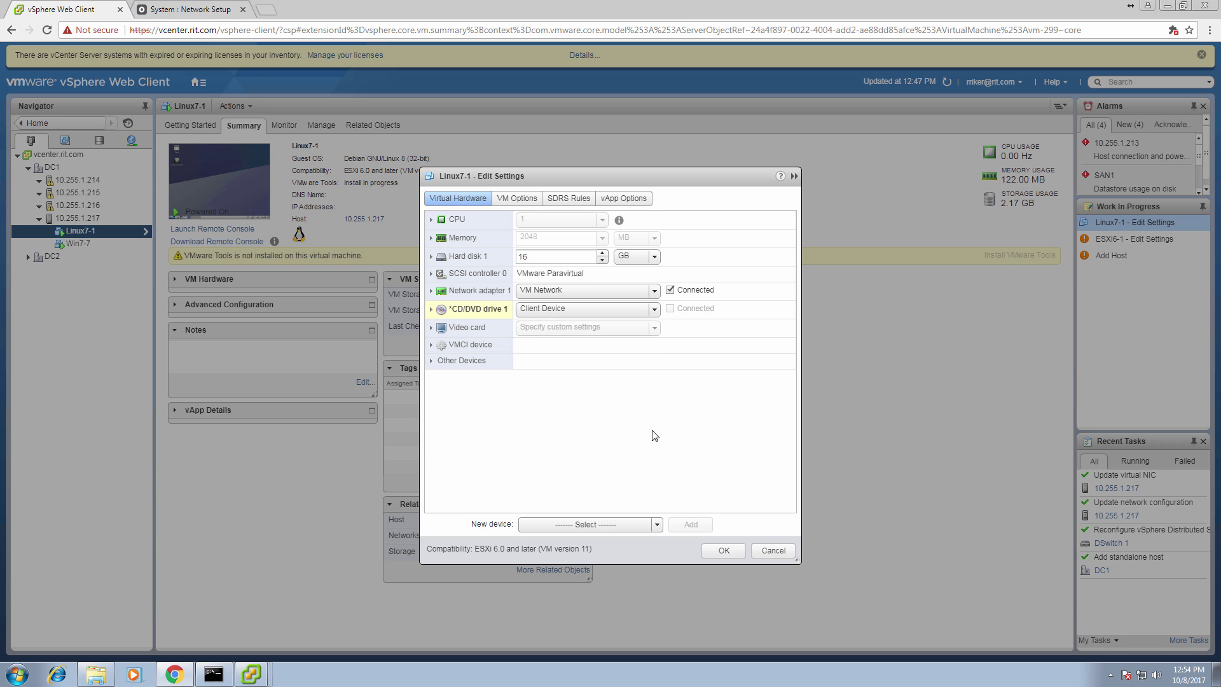
left_click(720, 552)
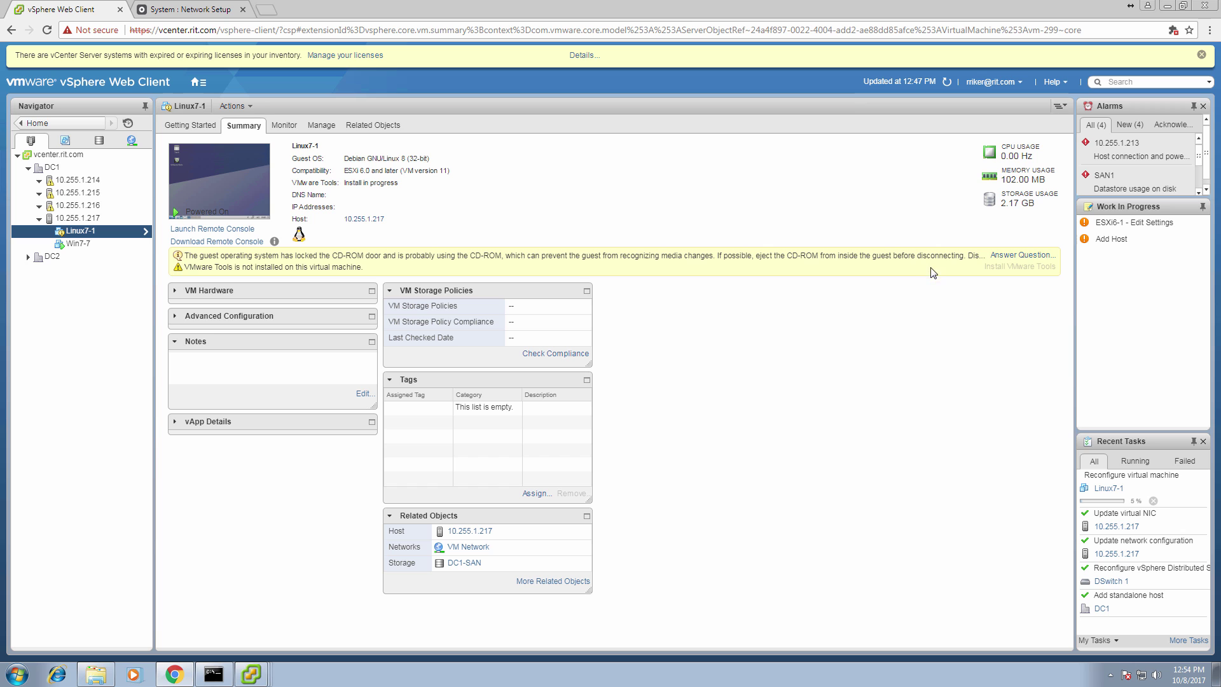
left_click(1013, 257)
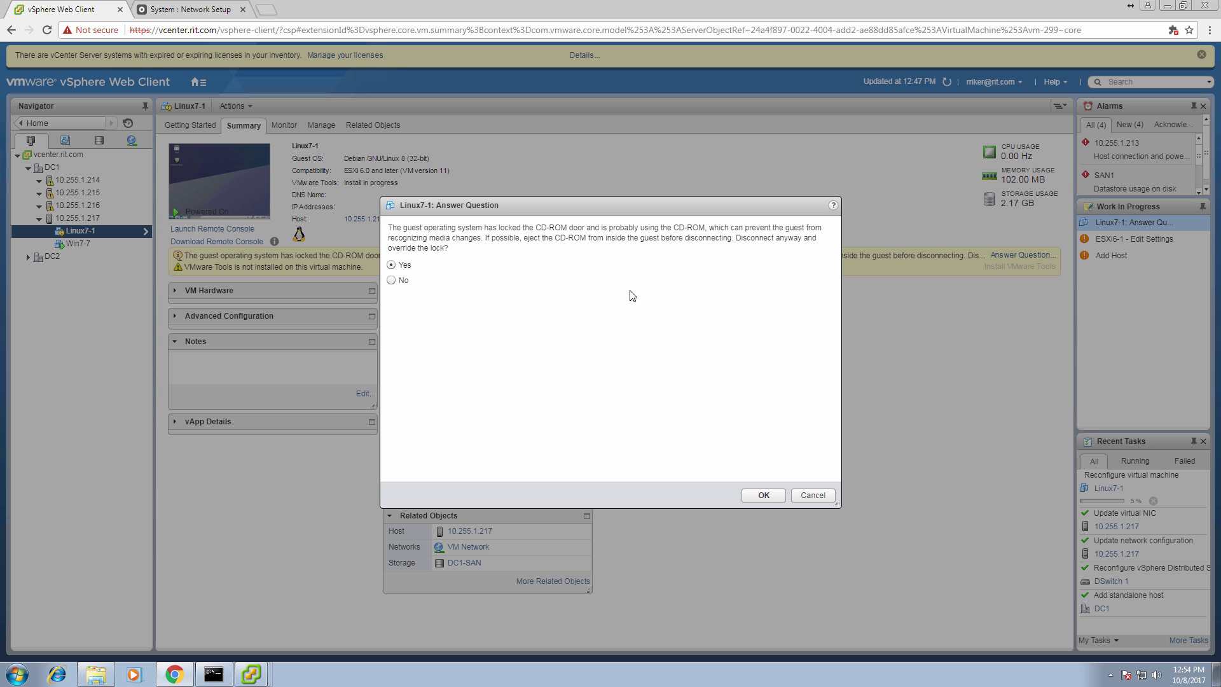
left_click(761, 494)
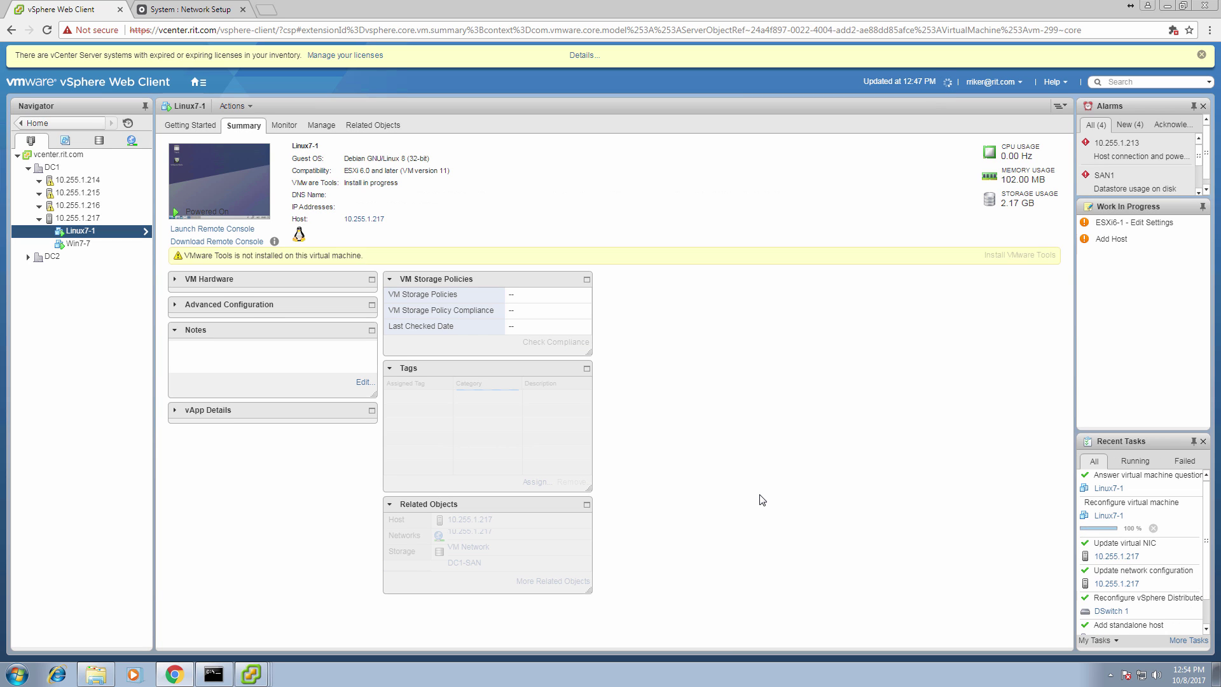
Begin a compute-resource-only migration of Linux7-1, then bring up the esxi6-7 vSphere Client window.
right_click(90, 231)
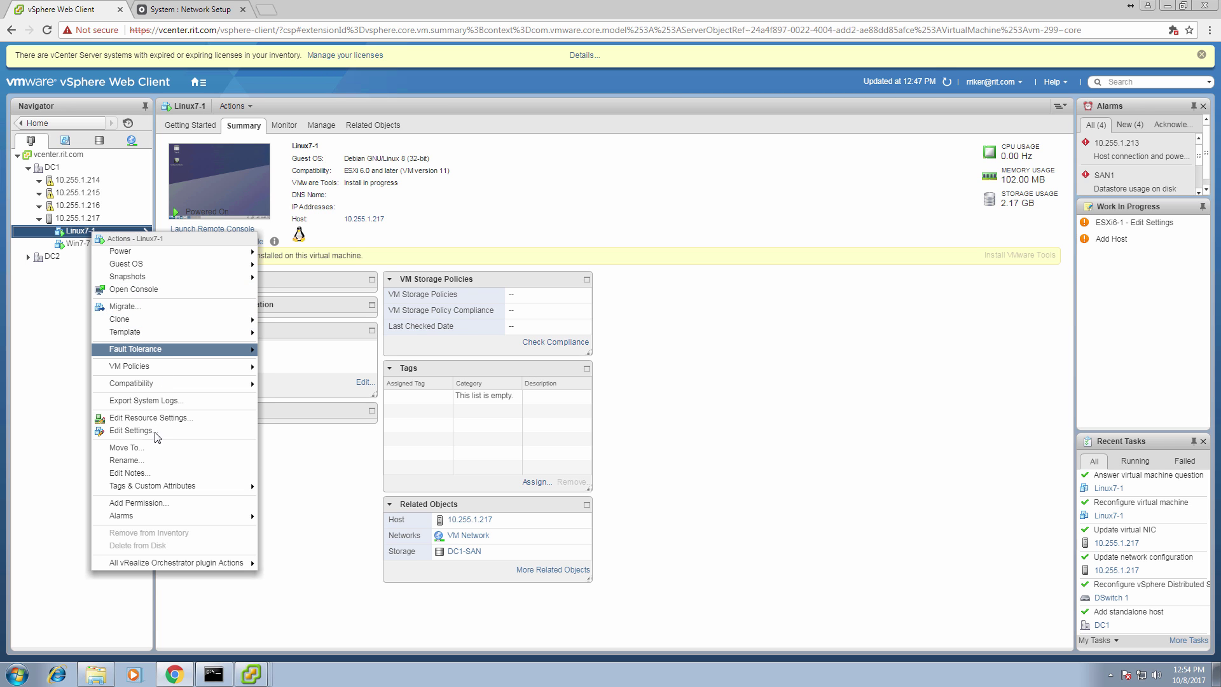
left_click(120, 307)
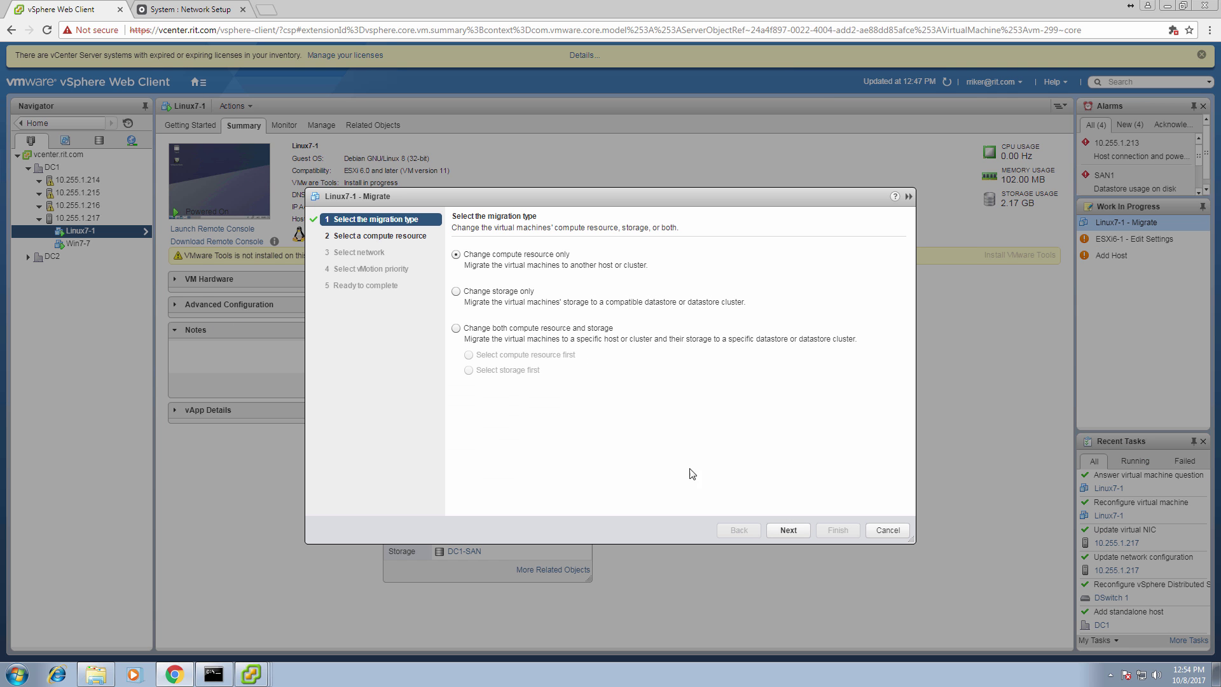
left_click(786, 530)
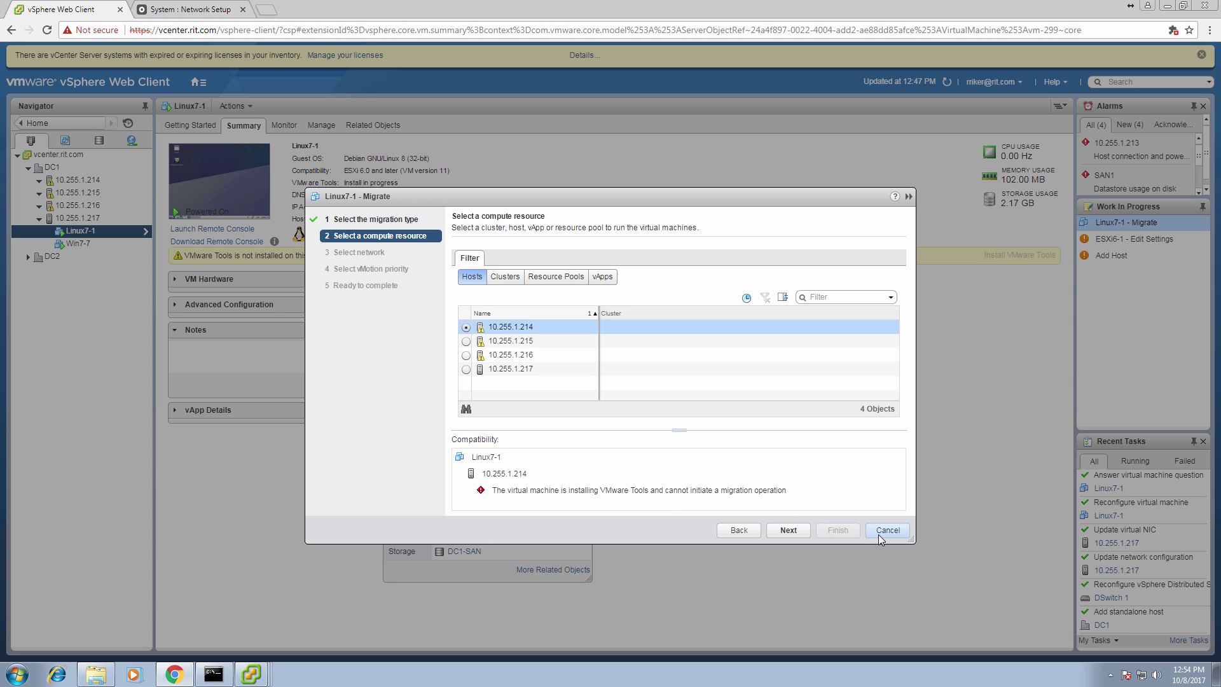
left_click(251, 674)
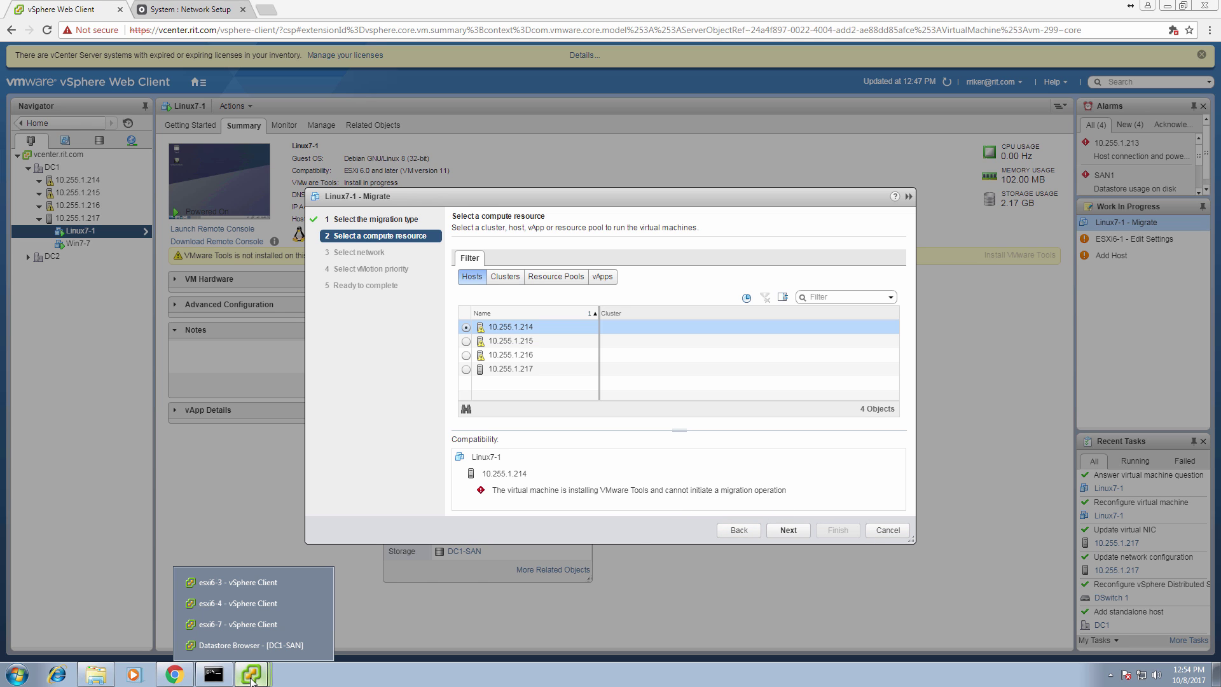
In the esxi6-7 vSphere Client, select Linux7-1 and view its Console tab.
left_click(254, 625)
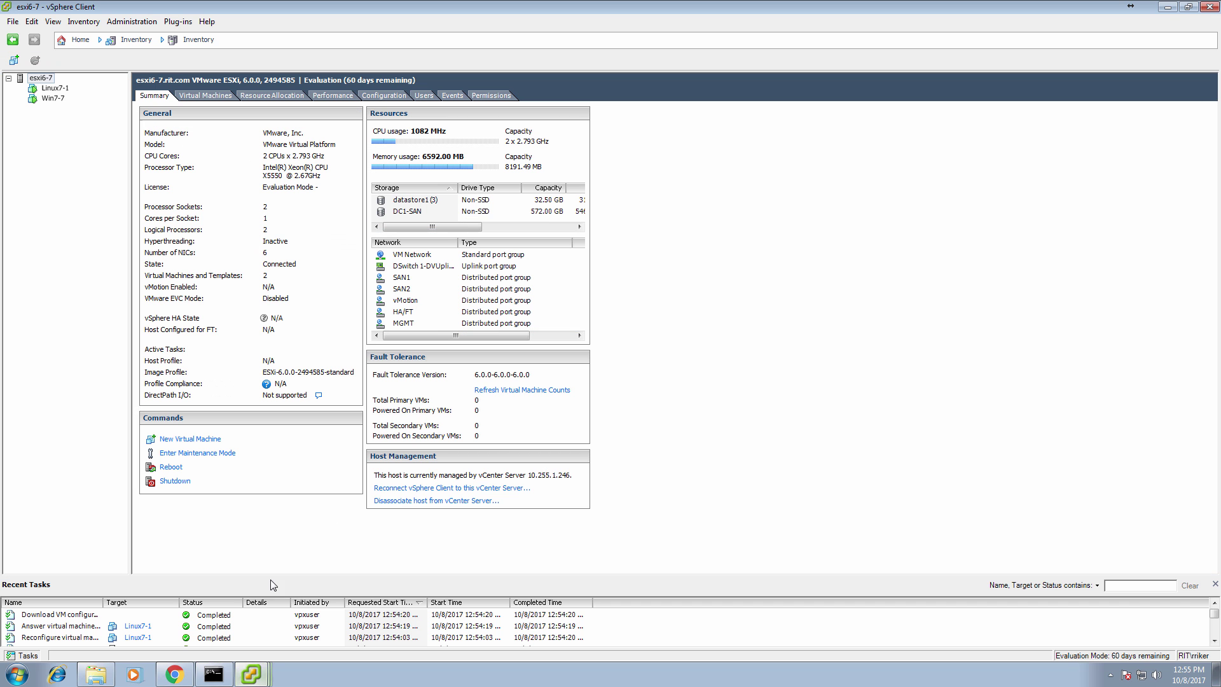
left_click(56, 89)
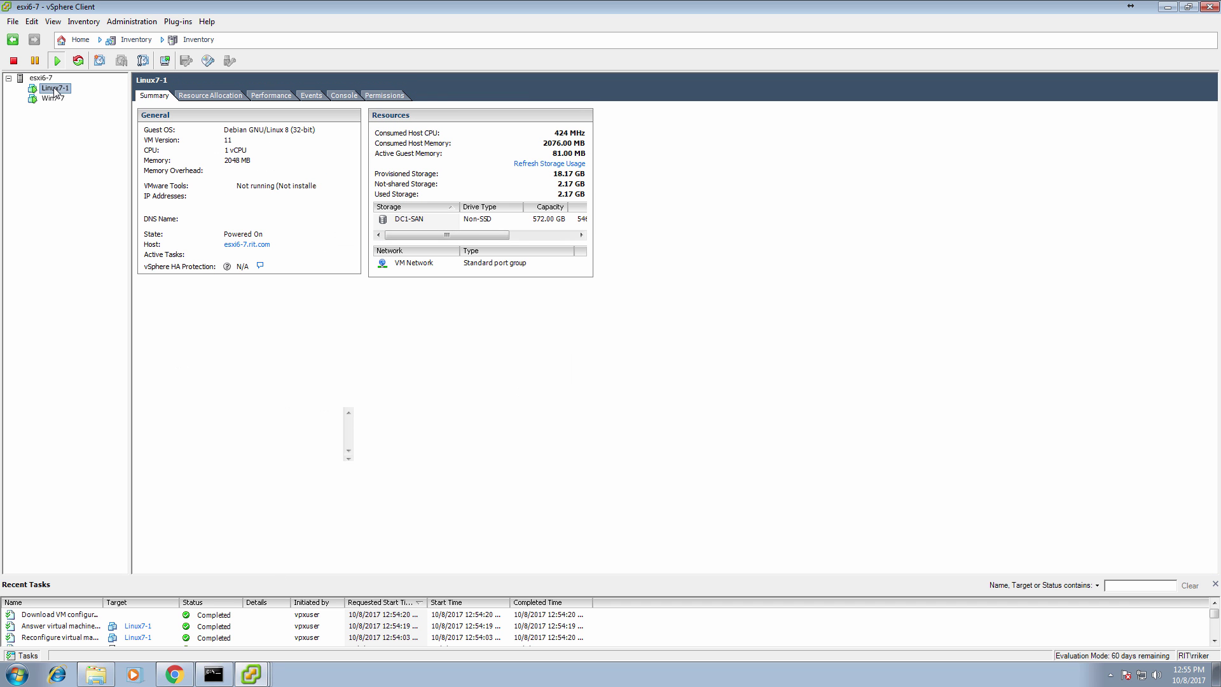
left_click(338, 97)
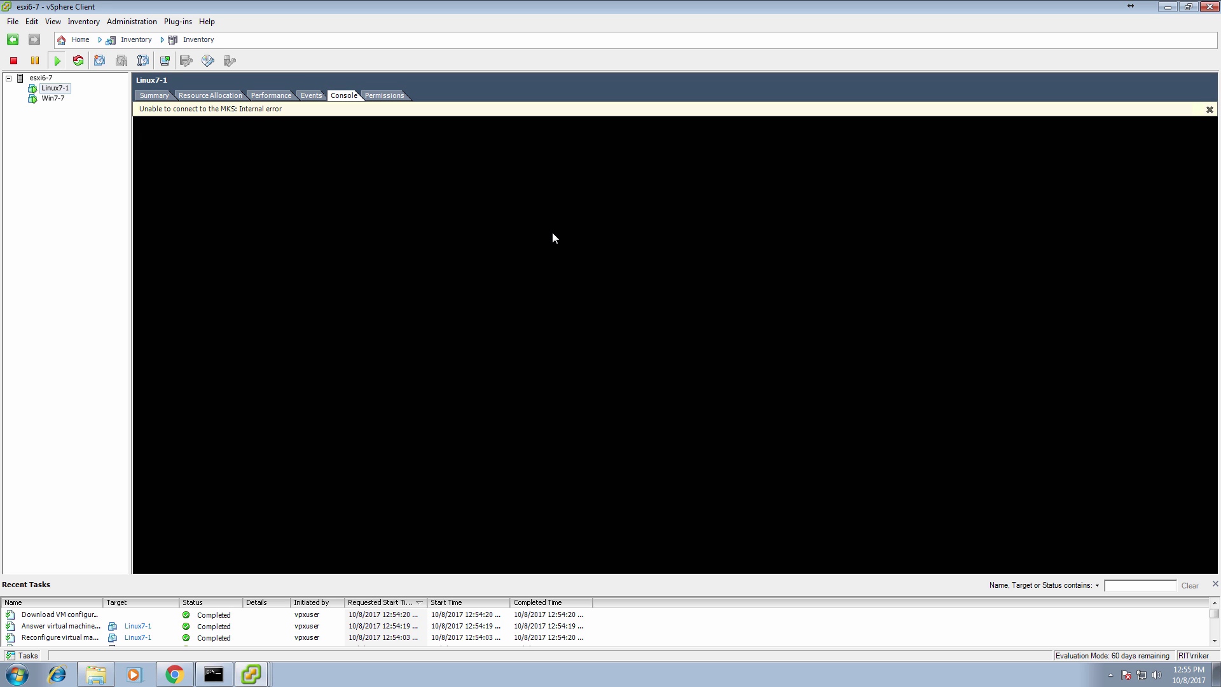
Open Linux7-1's console in its own window, close it after the connection error, and minimize the client.
right_click(64, 89)
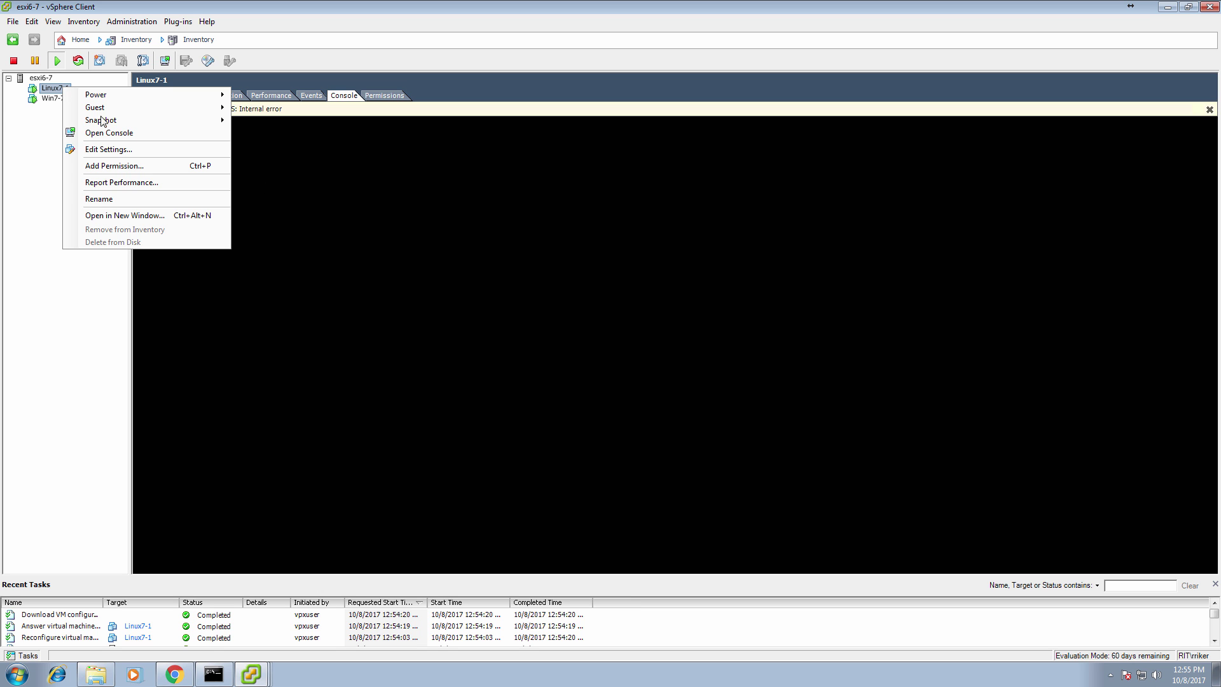
left_click(119, 133)
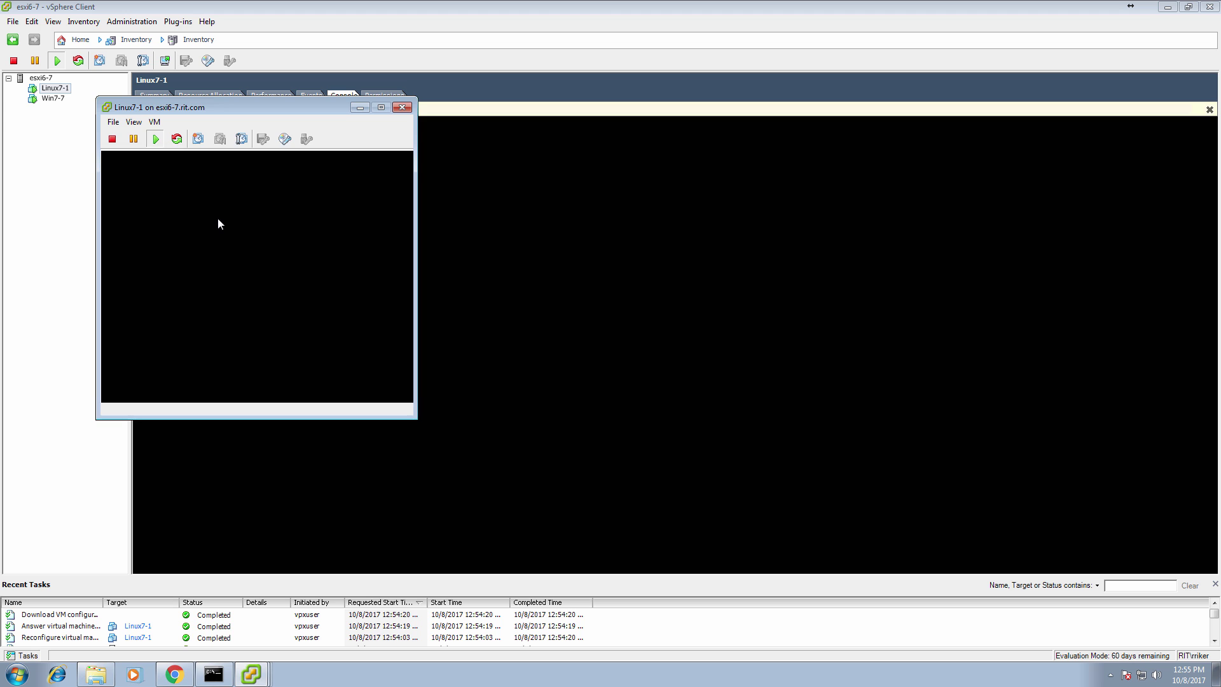
left_click(405, 158)
left_click(407, 107)
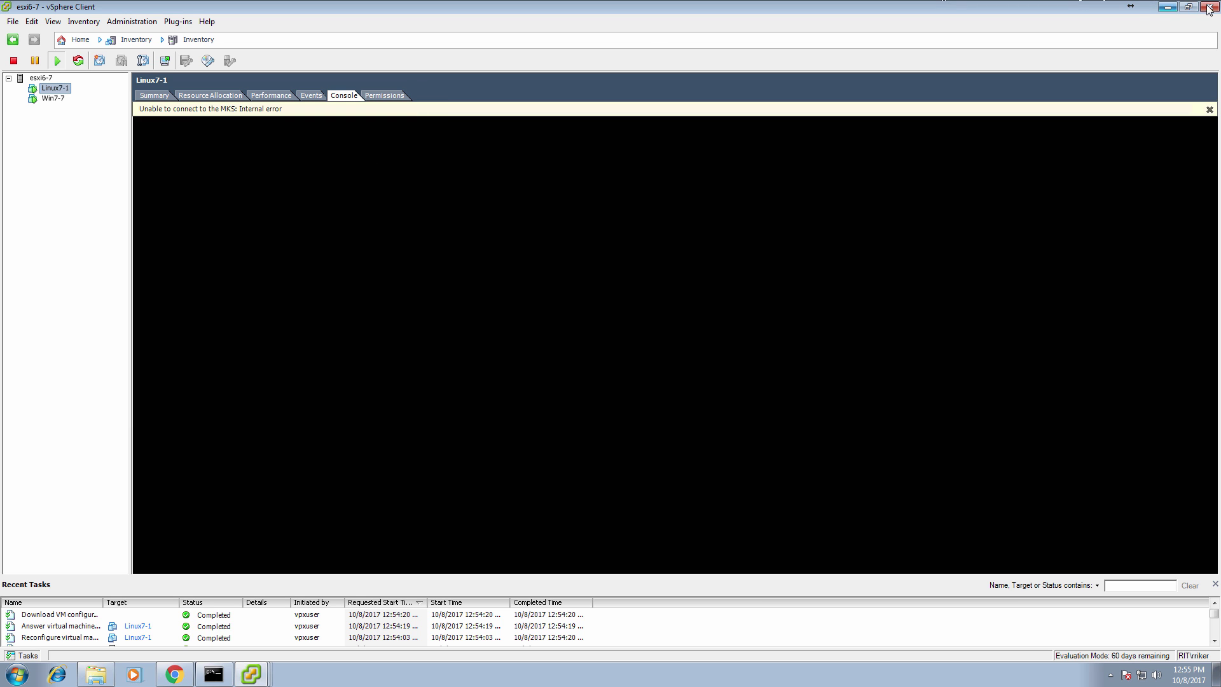
left_click(1169, 7)
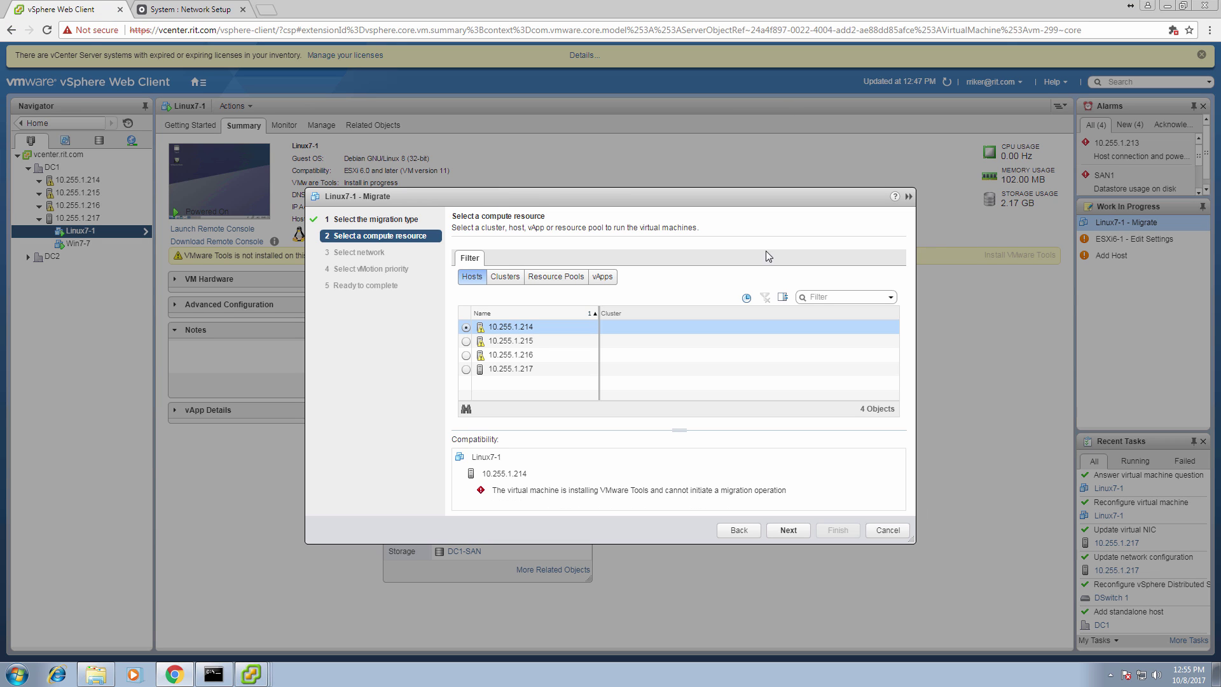
Cancel the Linux7-1 migration and try its web console, reloading it before closing the tab.
left_click(884, 530)
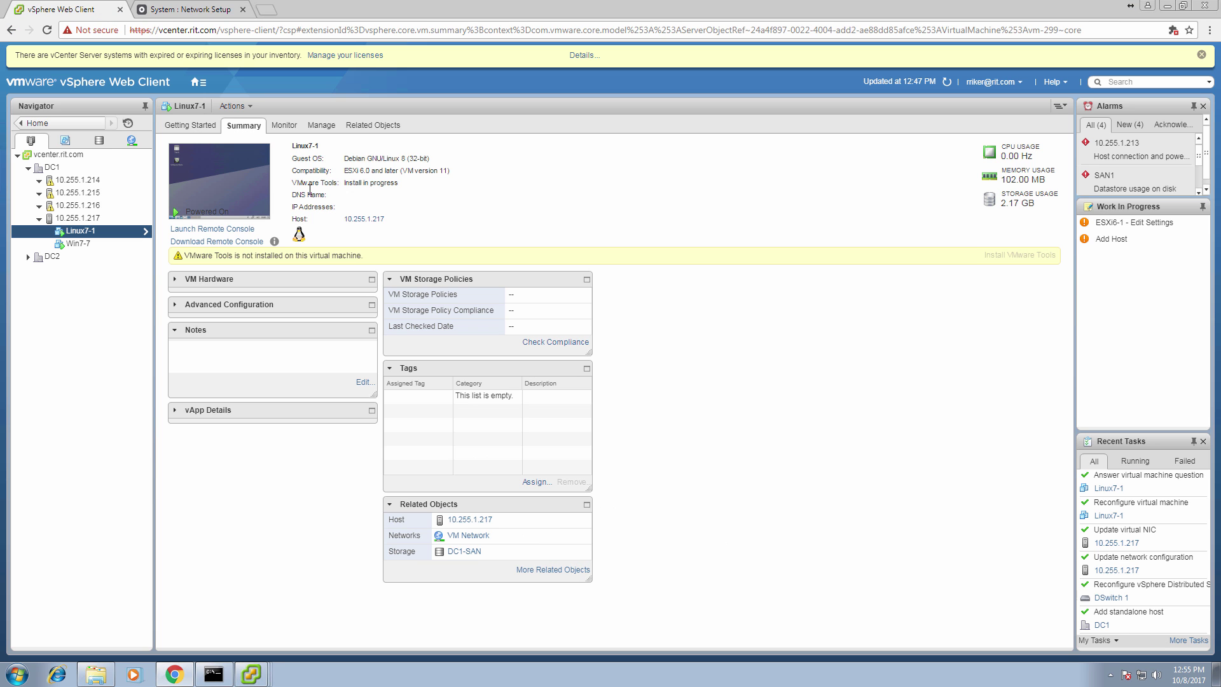
left_click(208, 188)
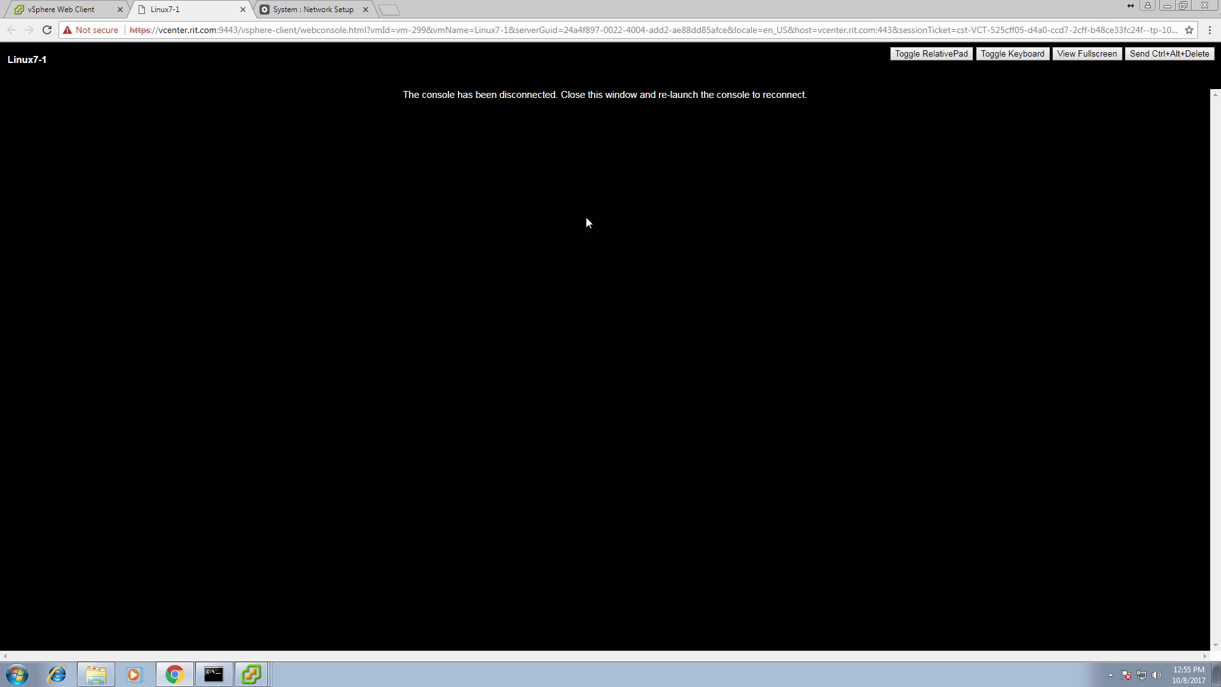
left_click(47, 30)
left_click(243, 10)
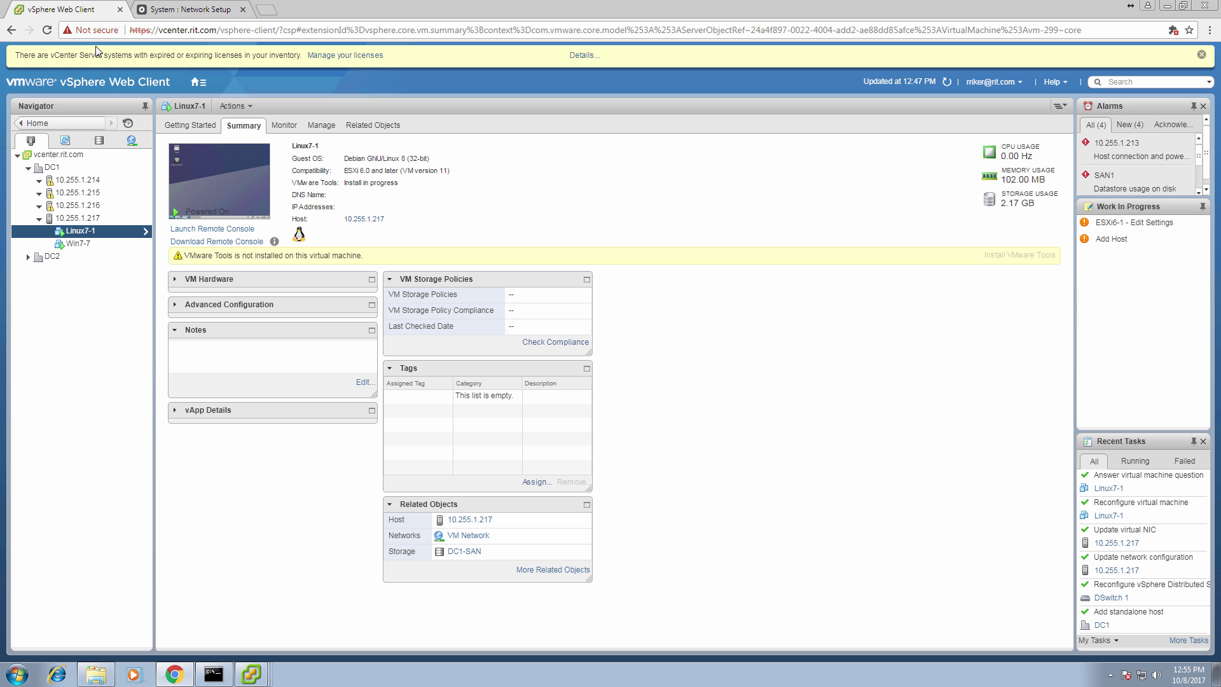
Try Linux7-1's remote console and web console again, then show Win7-7's summary.
left_click(205, 230)
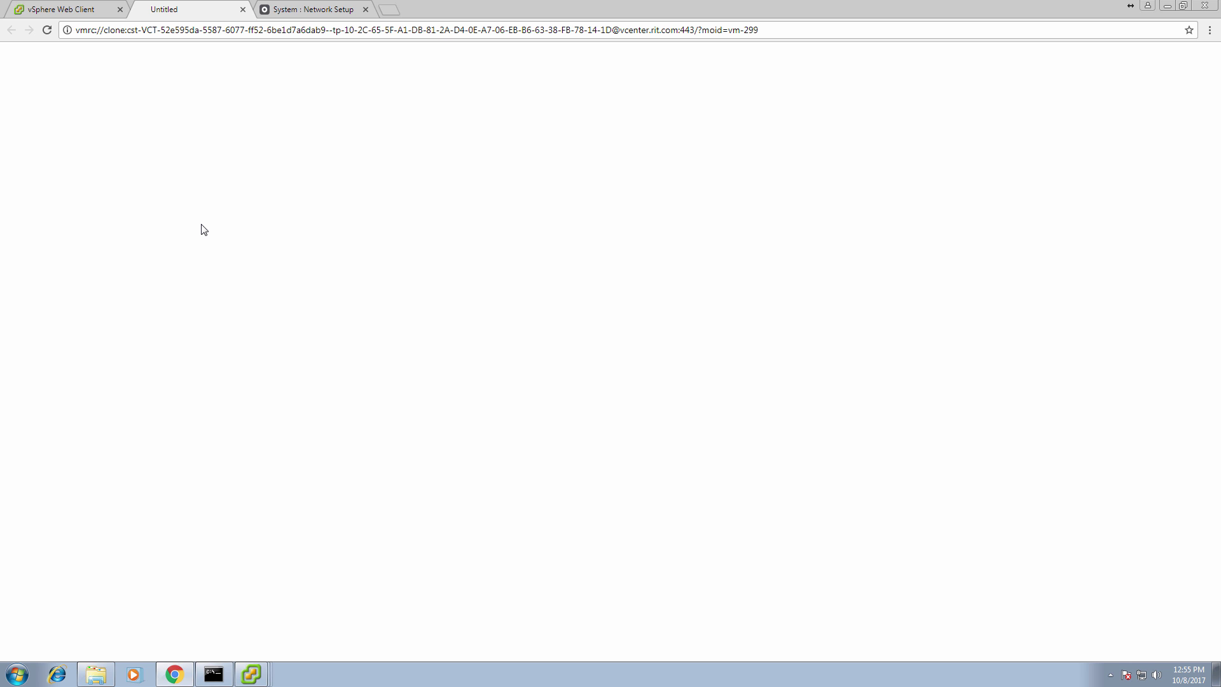
left_click(243, 9)
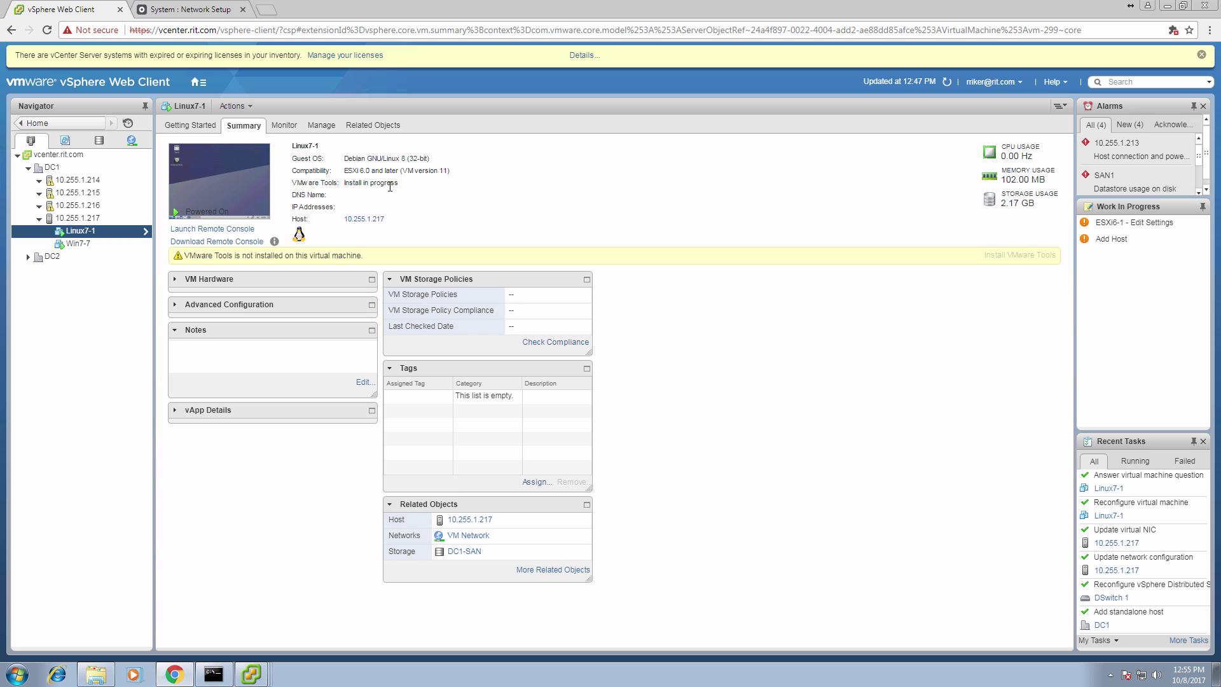
left_click(247, 195)
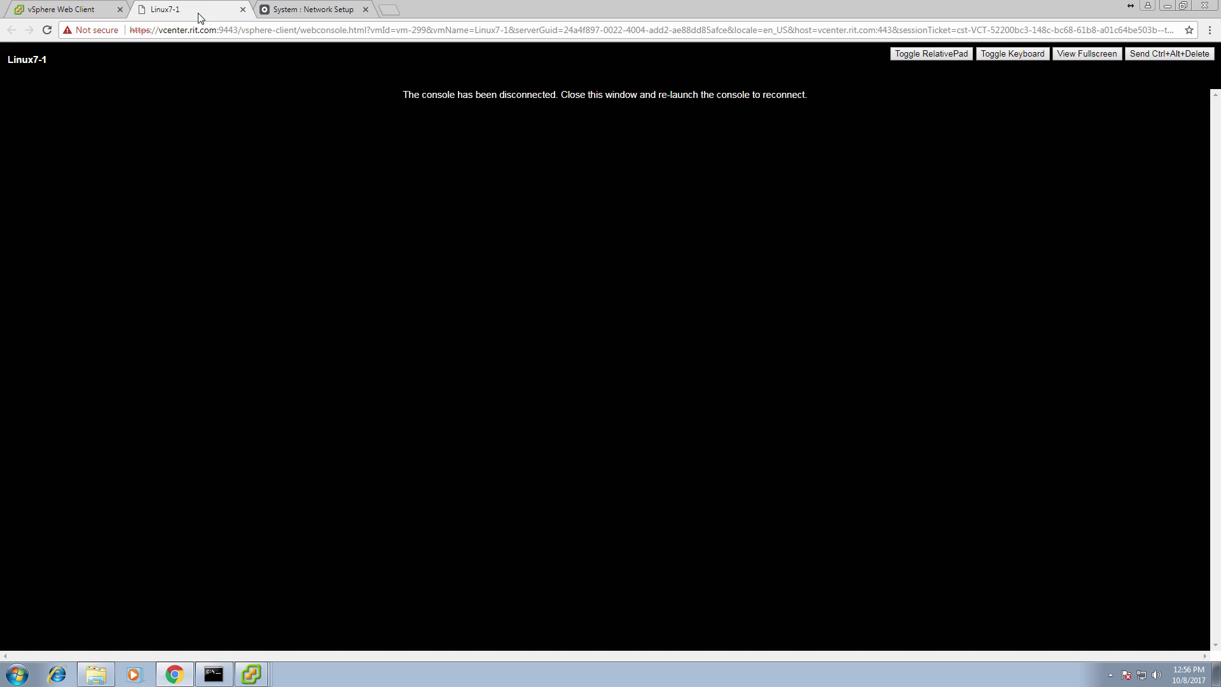
left_click(242, 10)
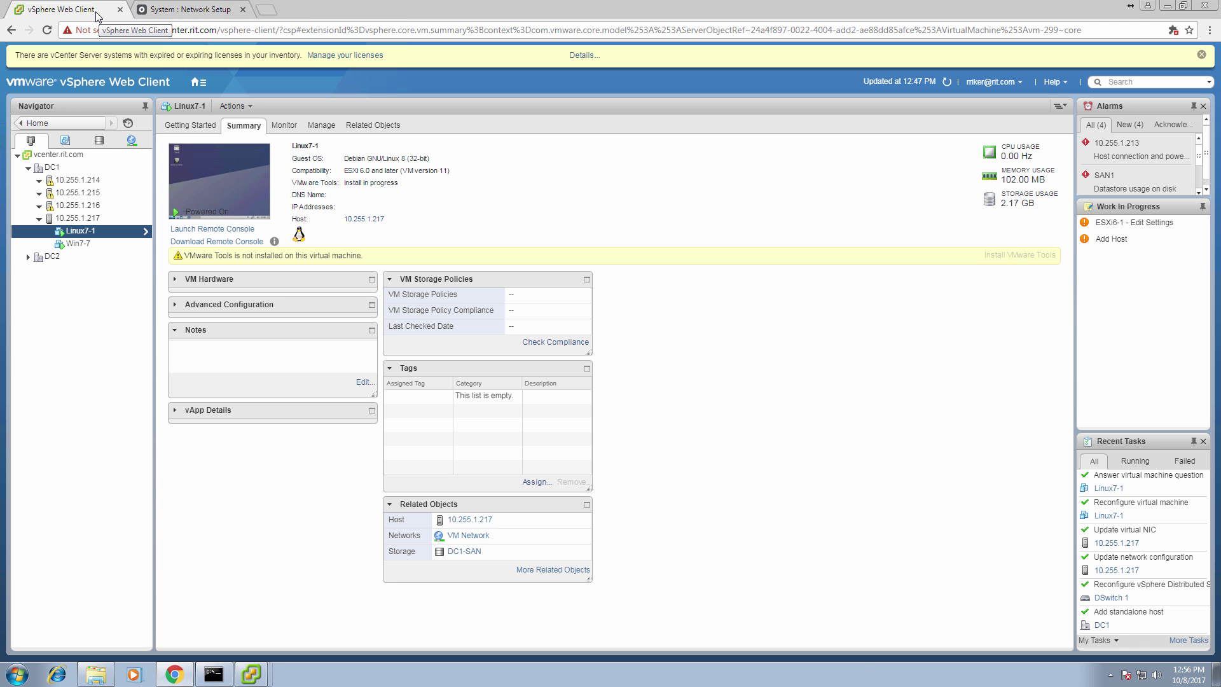
left_click(85, 246)
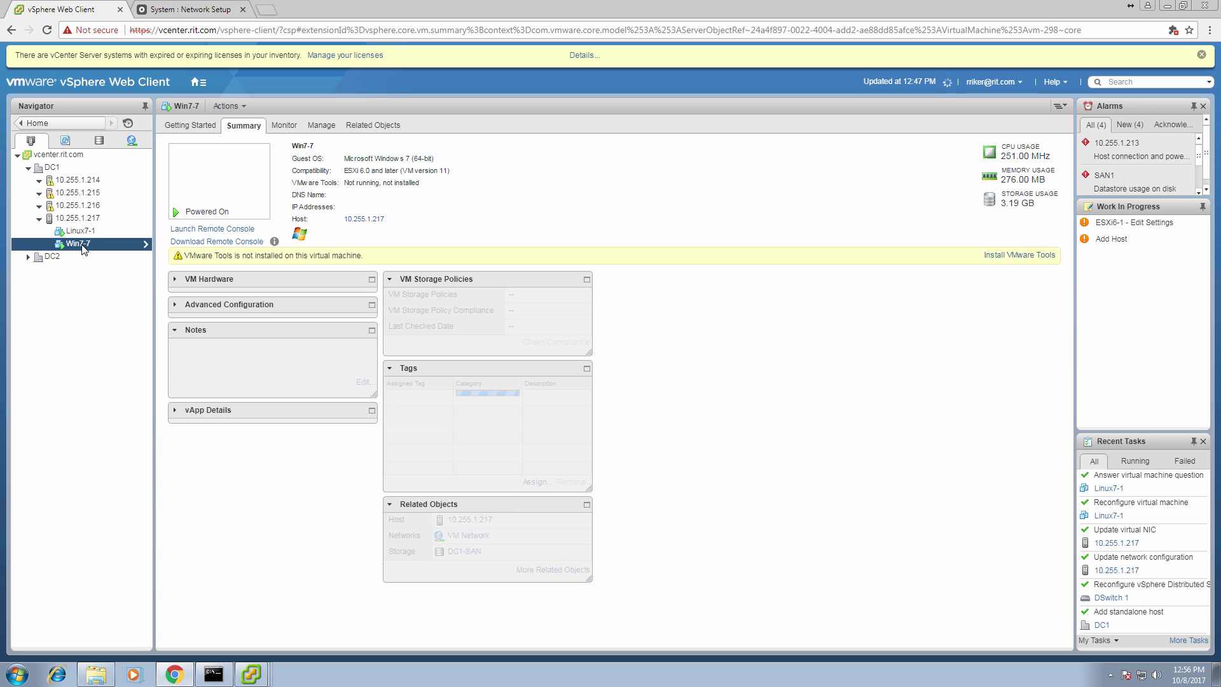
right_click(84, 248)
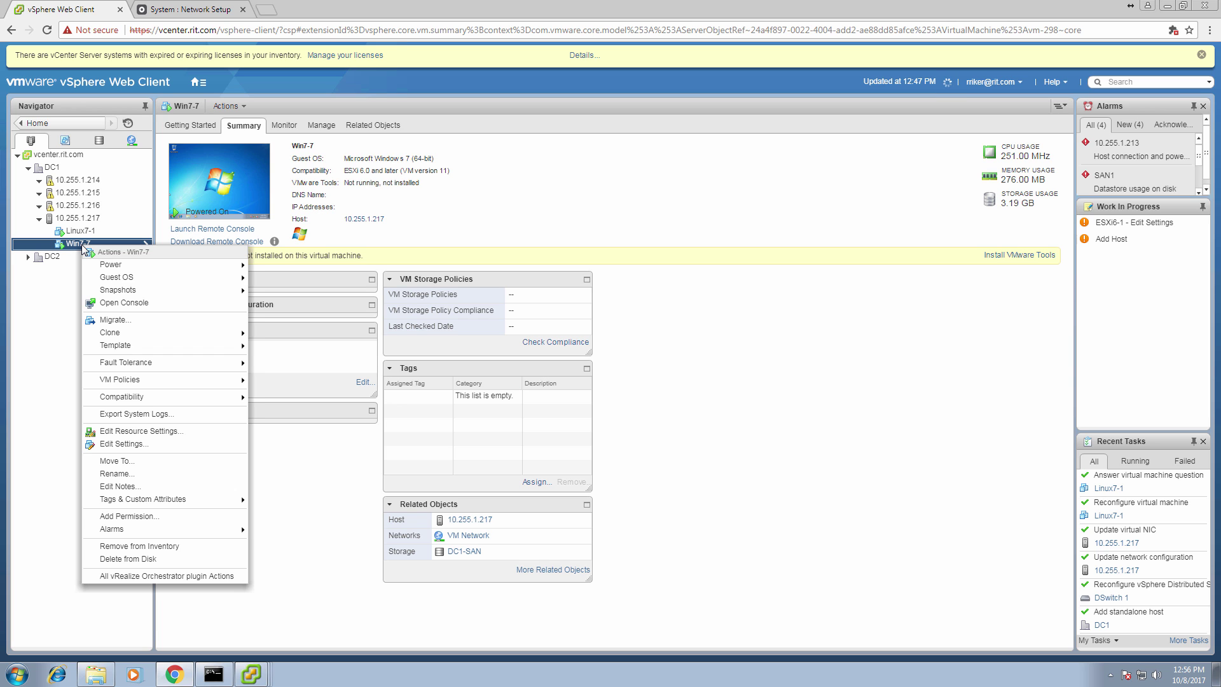
left_click(126, 319)
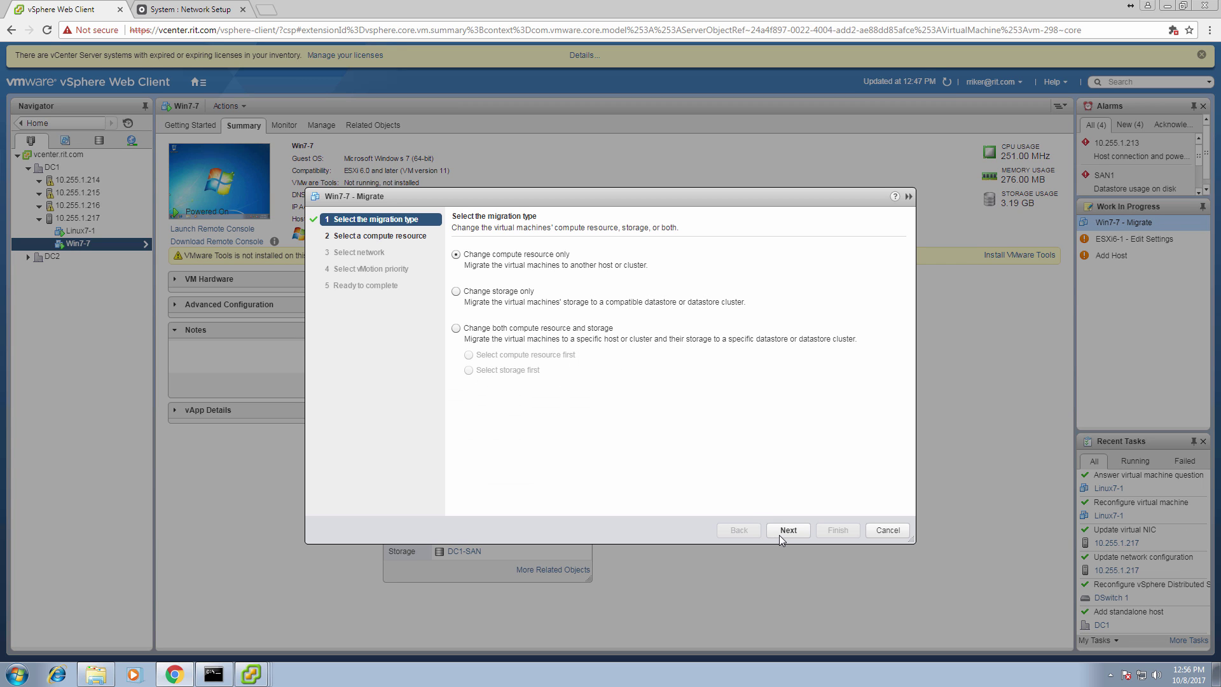
left_click(786, 532)
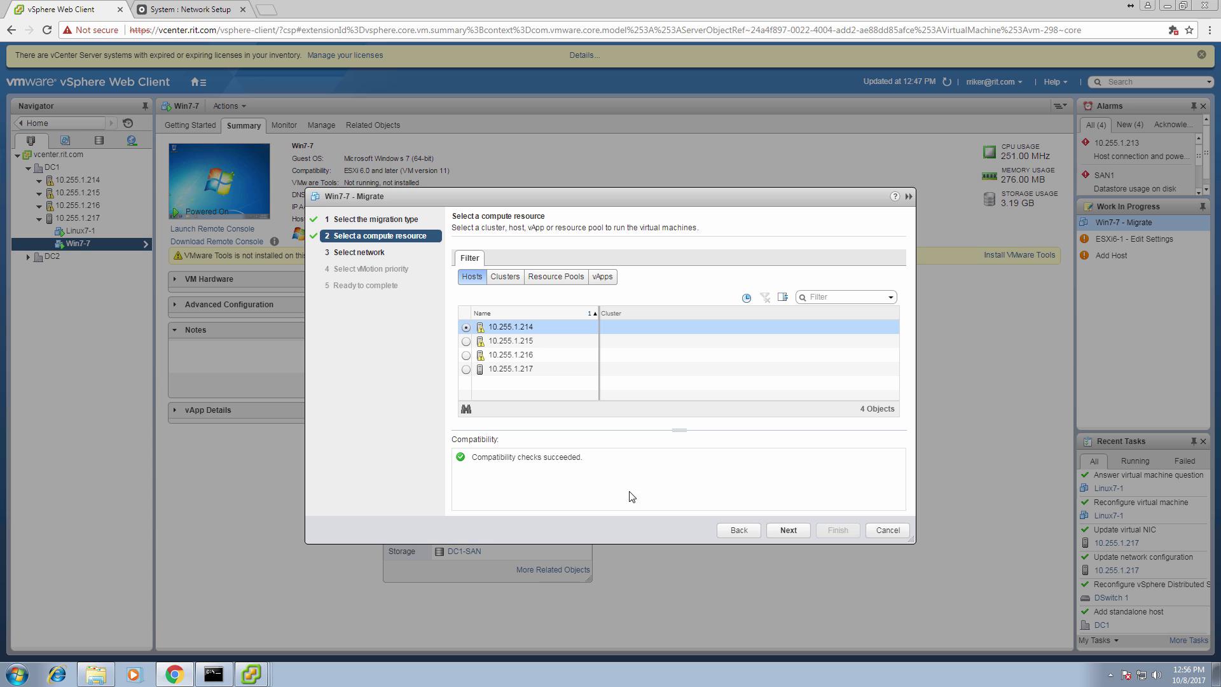
left_click(886, 531)
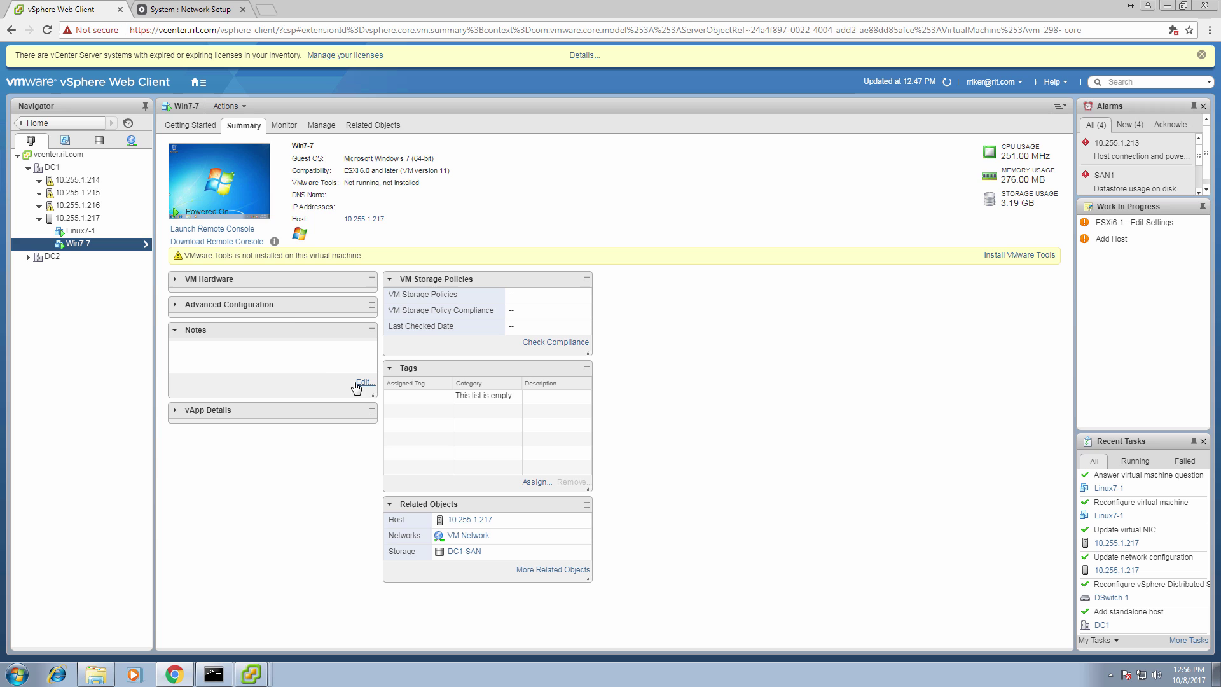
Mount the VMware Tools installer on Win7-7, then open and close its disconnected web console.
left_click(1002, 260)
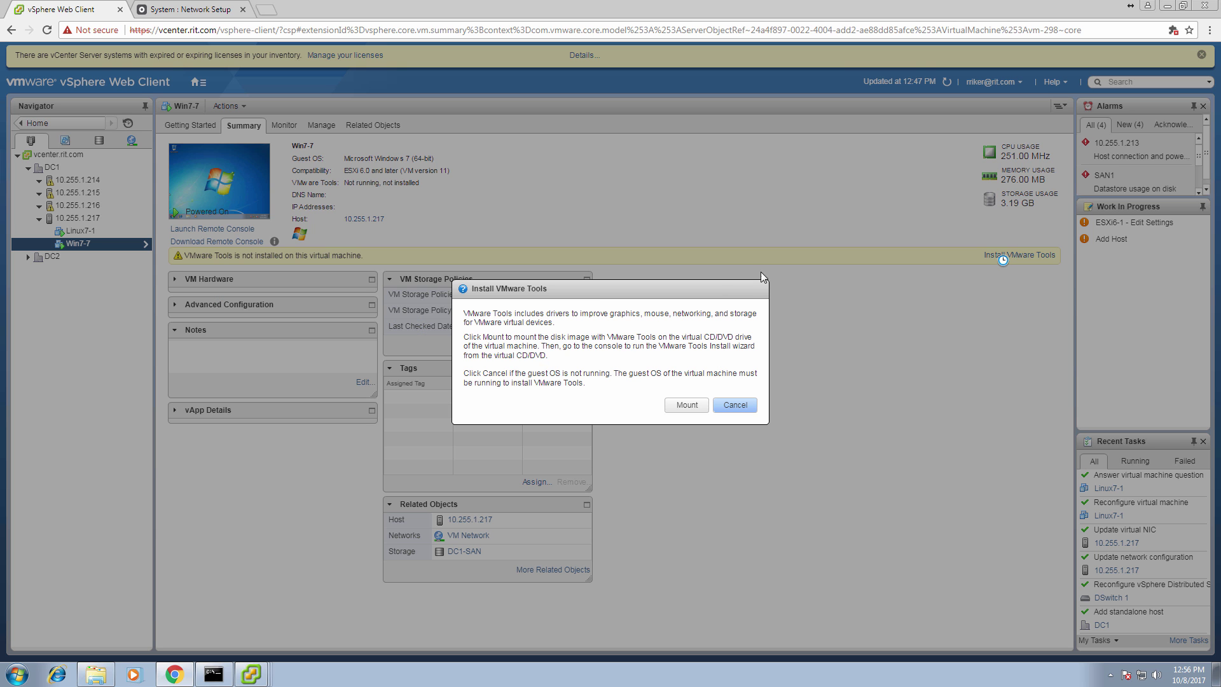
left_click(687, 405)
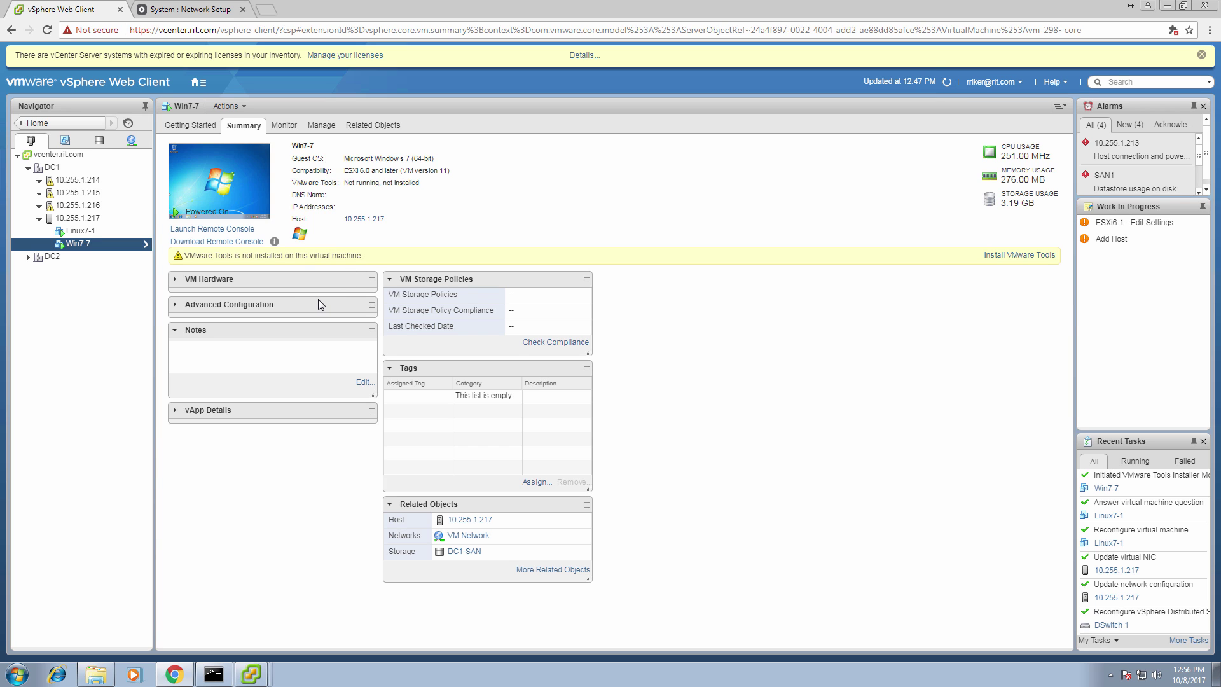
left_click(223, 192)
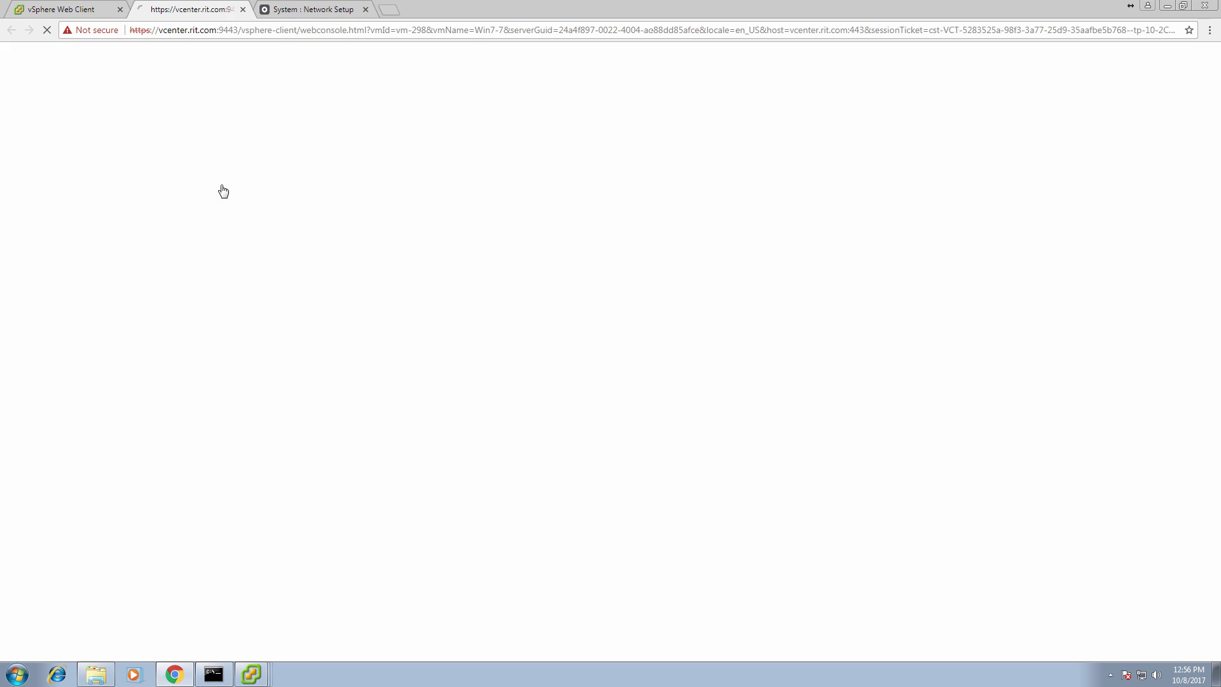
left_click(244, 10)
In the esxi6-7 vSphere Client, close the DC1-SAN datastore browser and select Win7-7.
mouse_move(262, 677)
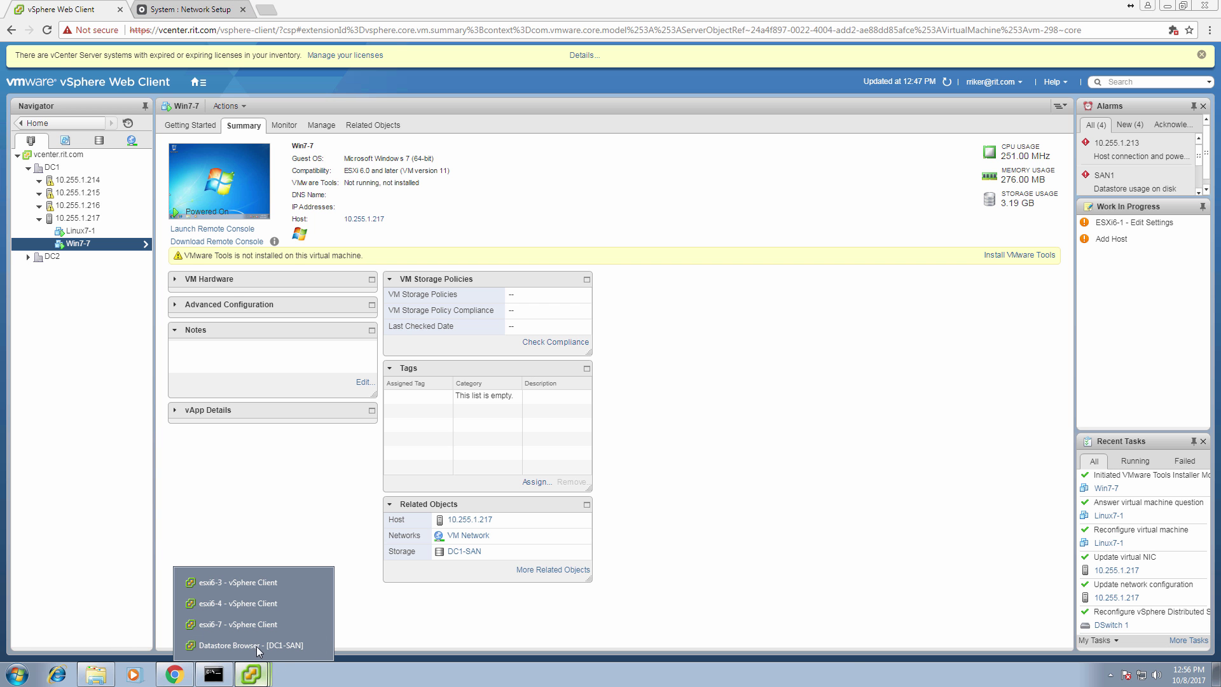
left_click(254, 626)
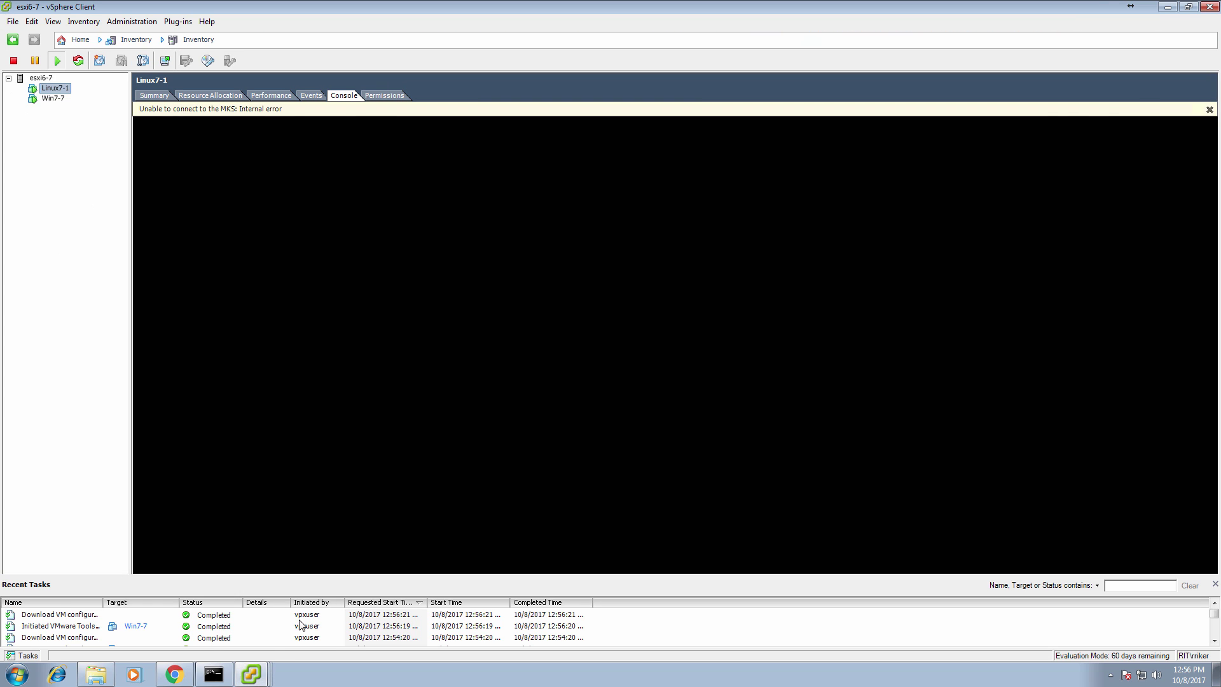
mouse_move(252, 674)
left_click(248, 648)
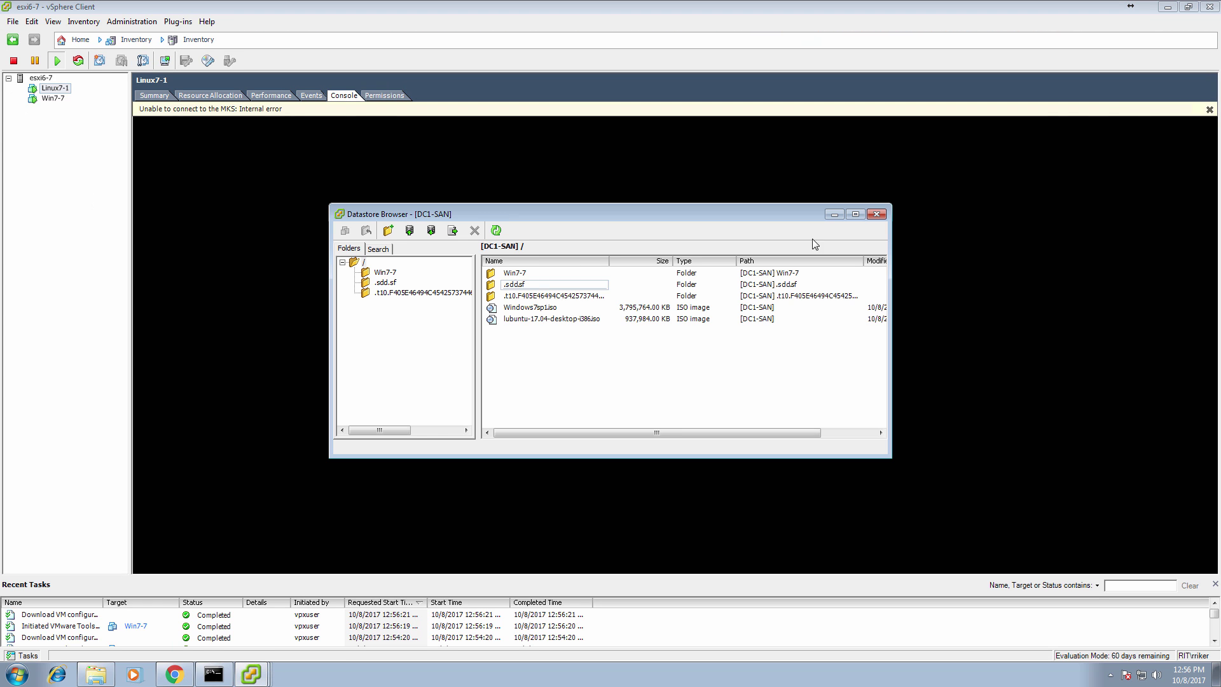
left_click(877, 214)
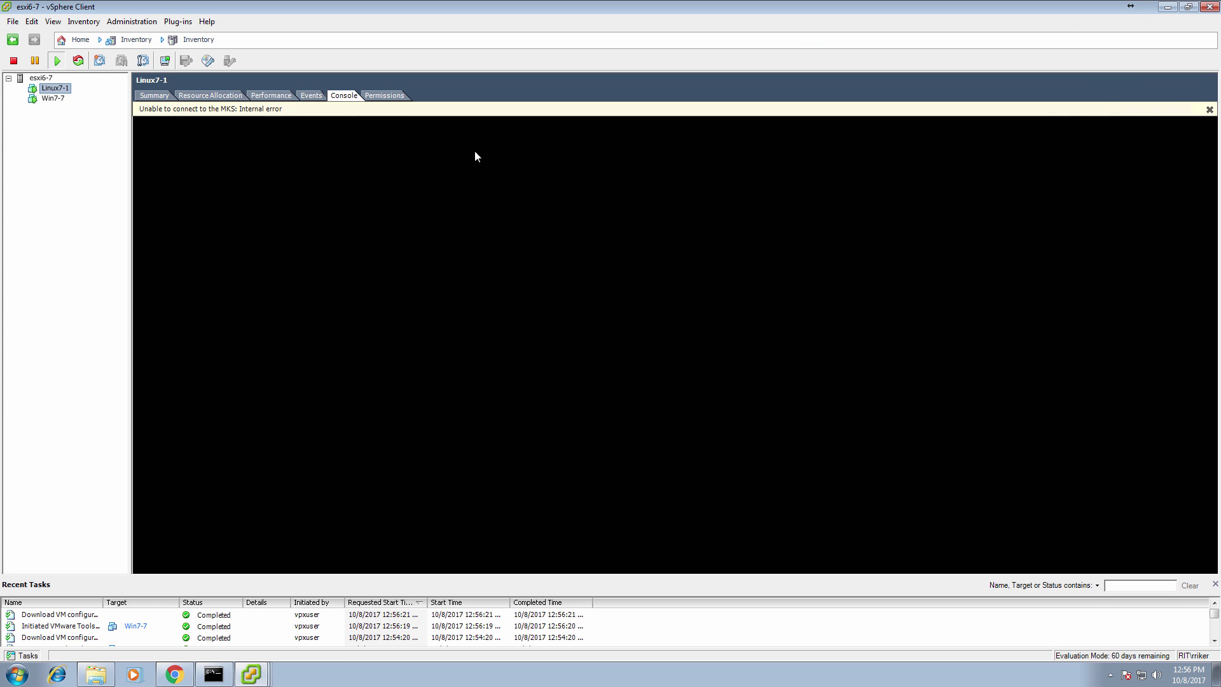
left_click(52, 100)
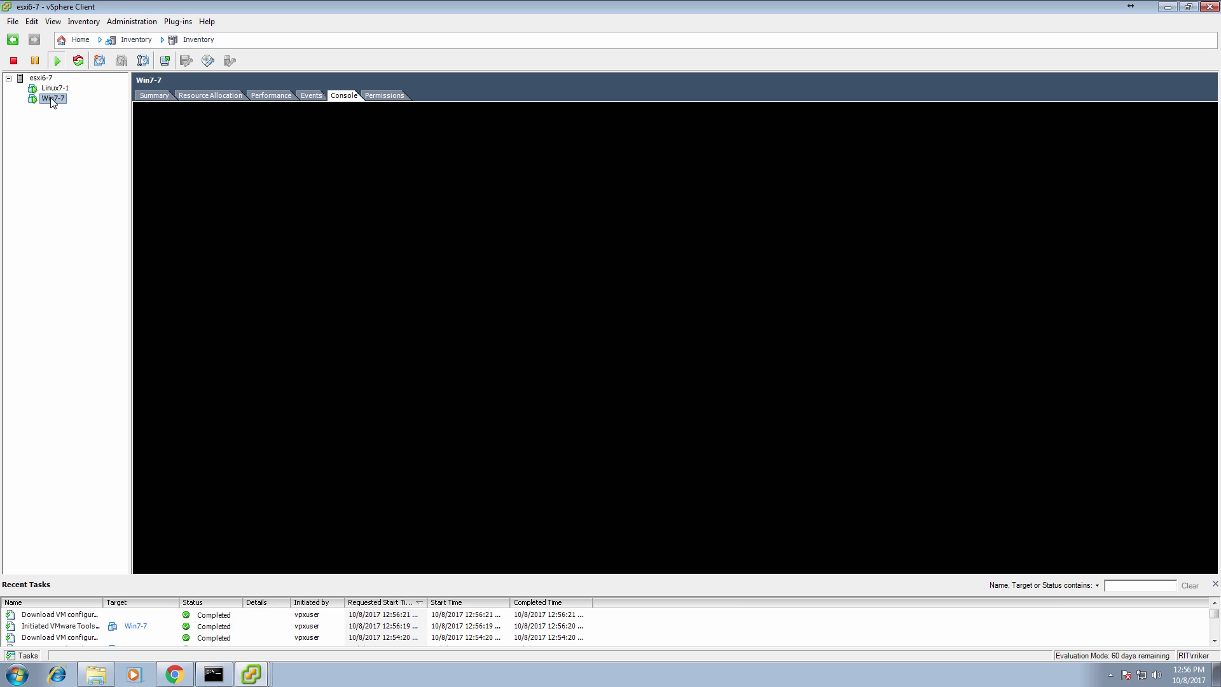
Minimize the desktop client and try Win7-7's remote console, closing the blank page.
left_click(1172, 7)
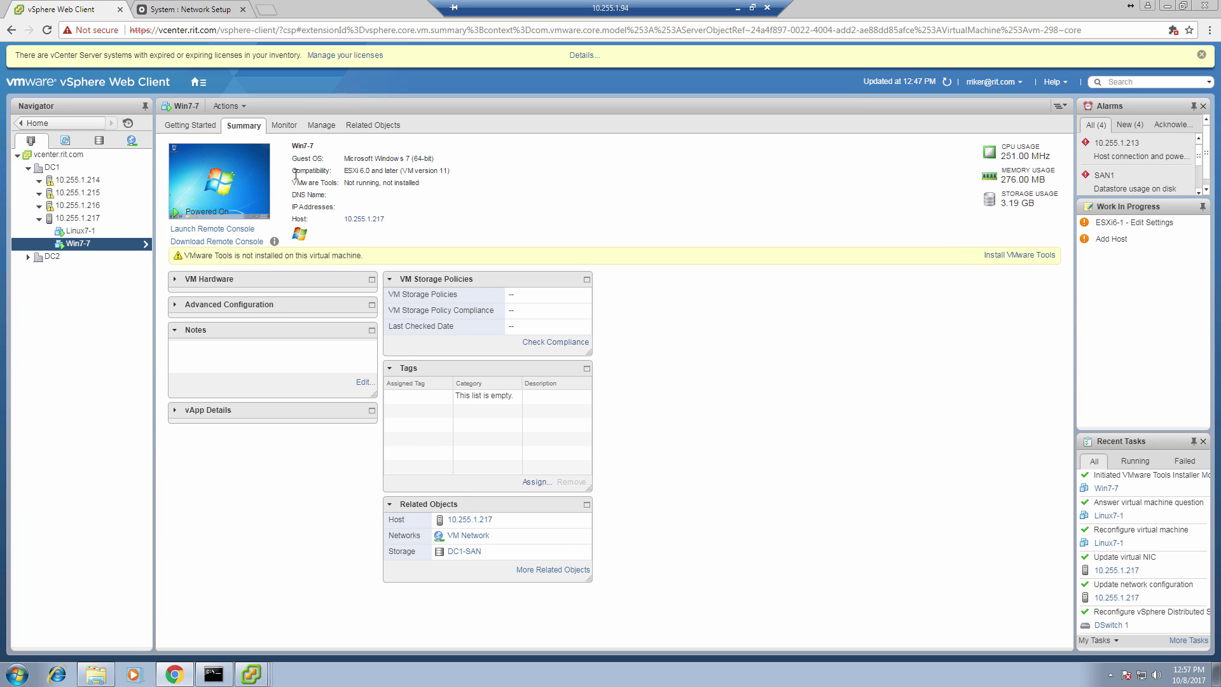
left_click(209, 230)
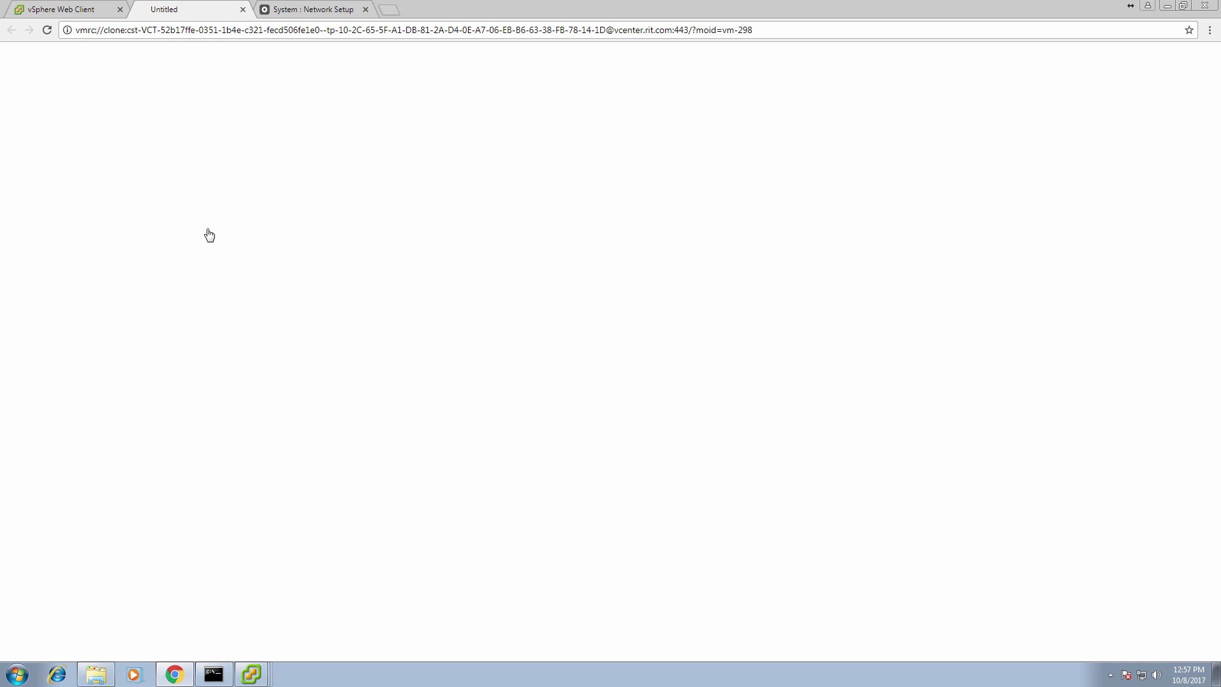
left_click(242, 9)
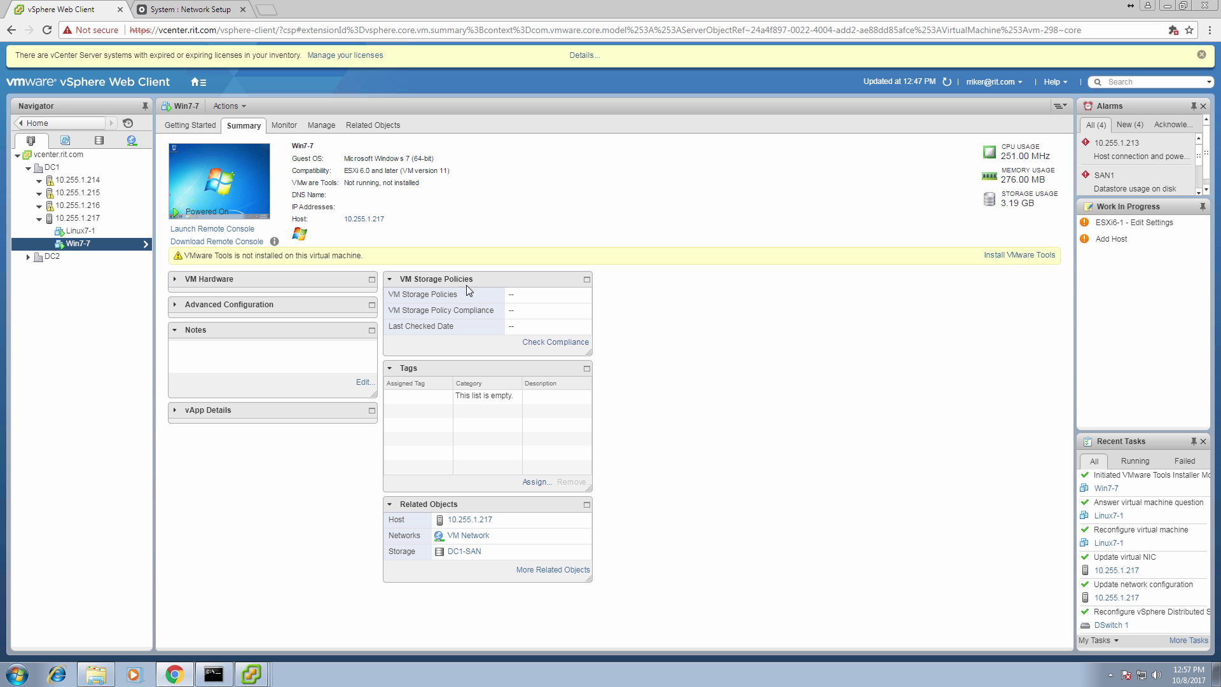
Start a Win7-7 migration, cancel it at the compute resource step, and open Linux7-1's actions menu.
right_click(69, 246)
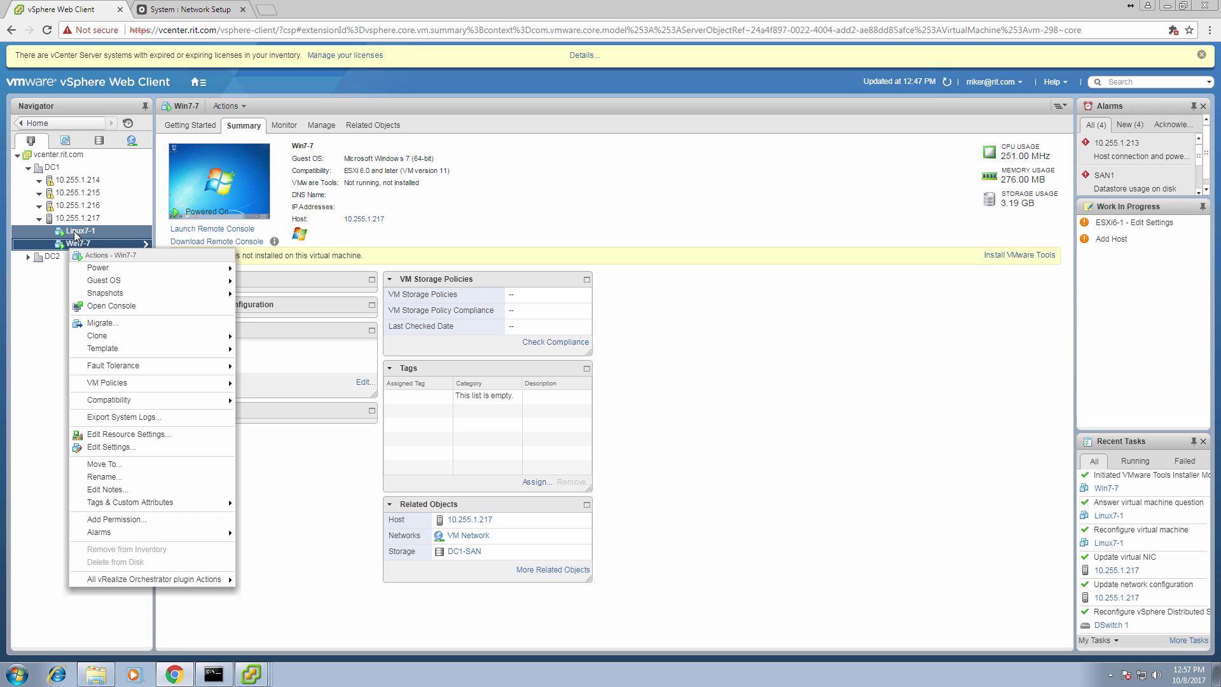
left_click(136, 323)
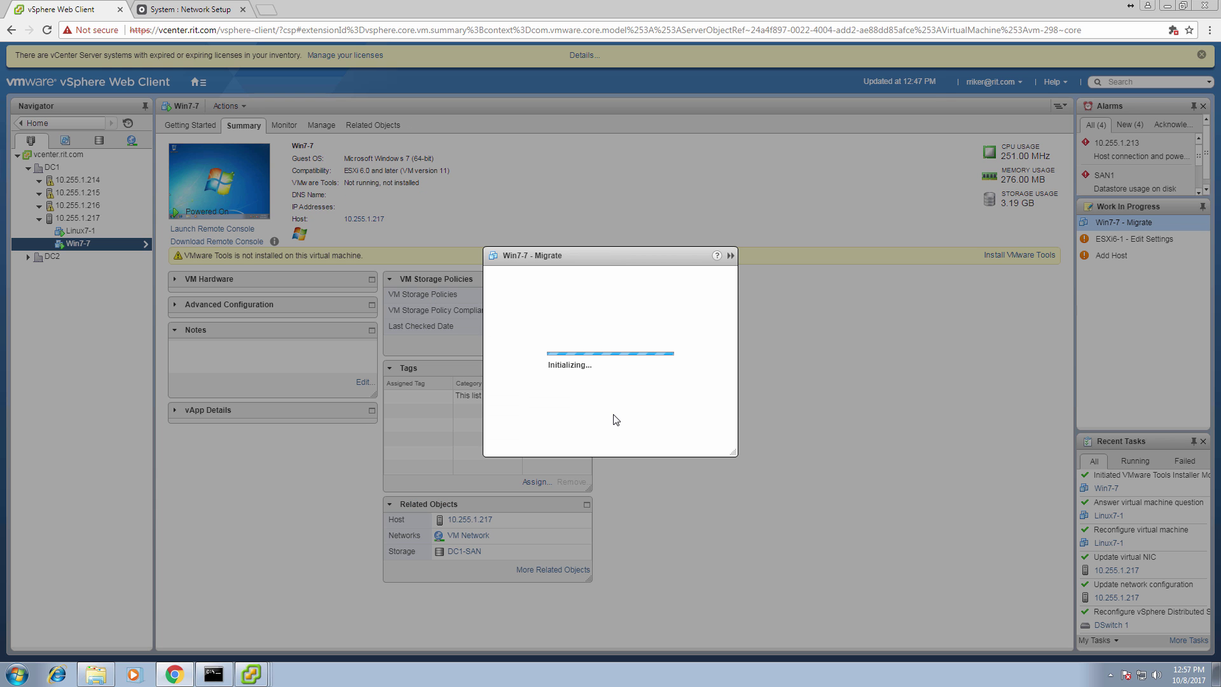
left_click(791, 535)
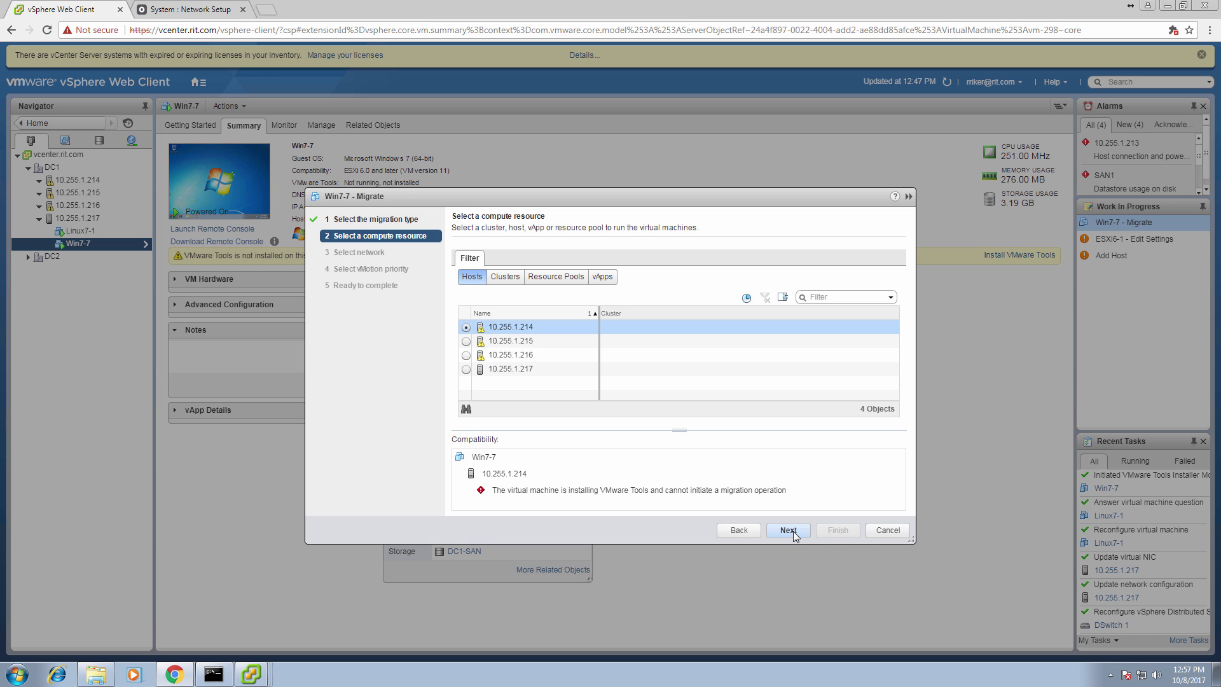
left_click(888, 531)
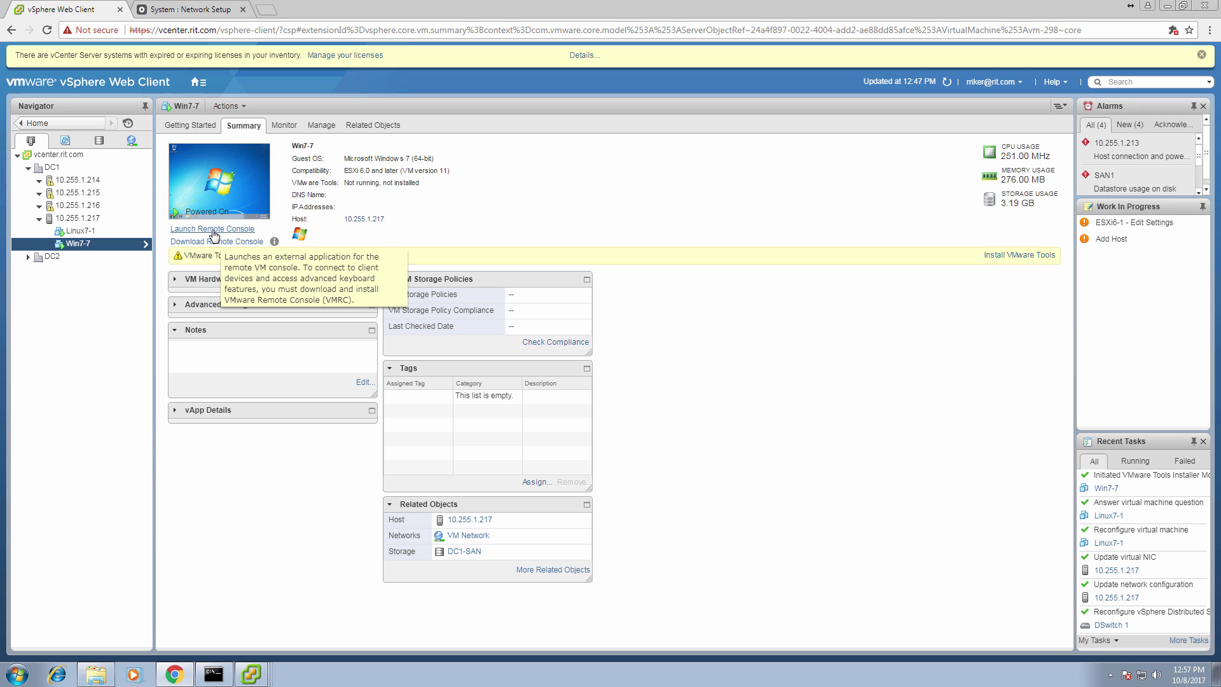
right_click(74, 234)
mouse_move(153, 254)
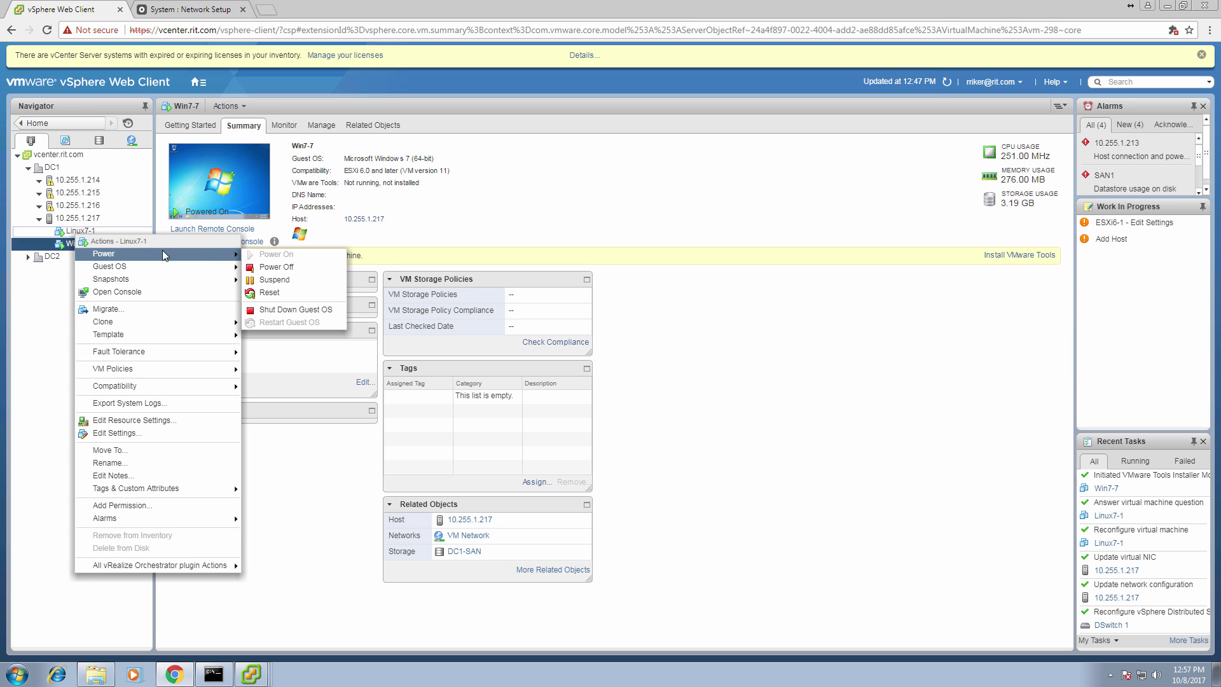
Power off Linux7-1 and then Win7-7, confirming each with Yes.
left_click(276, 268)
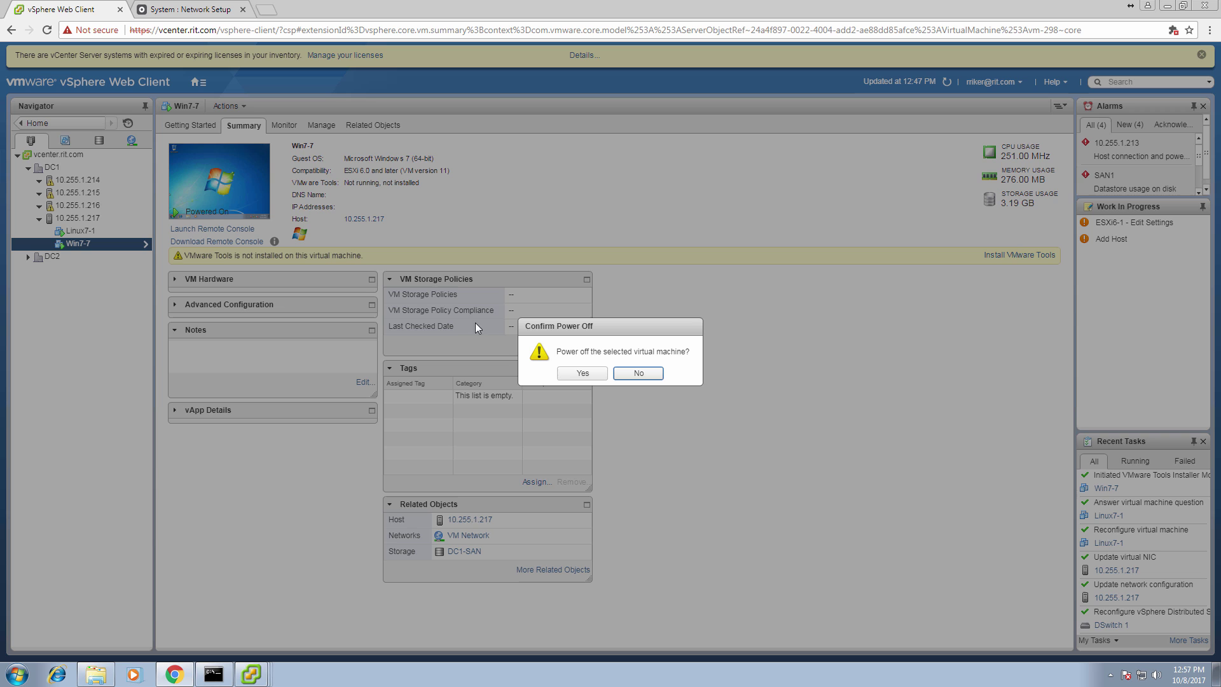
left_click(576, 374)
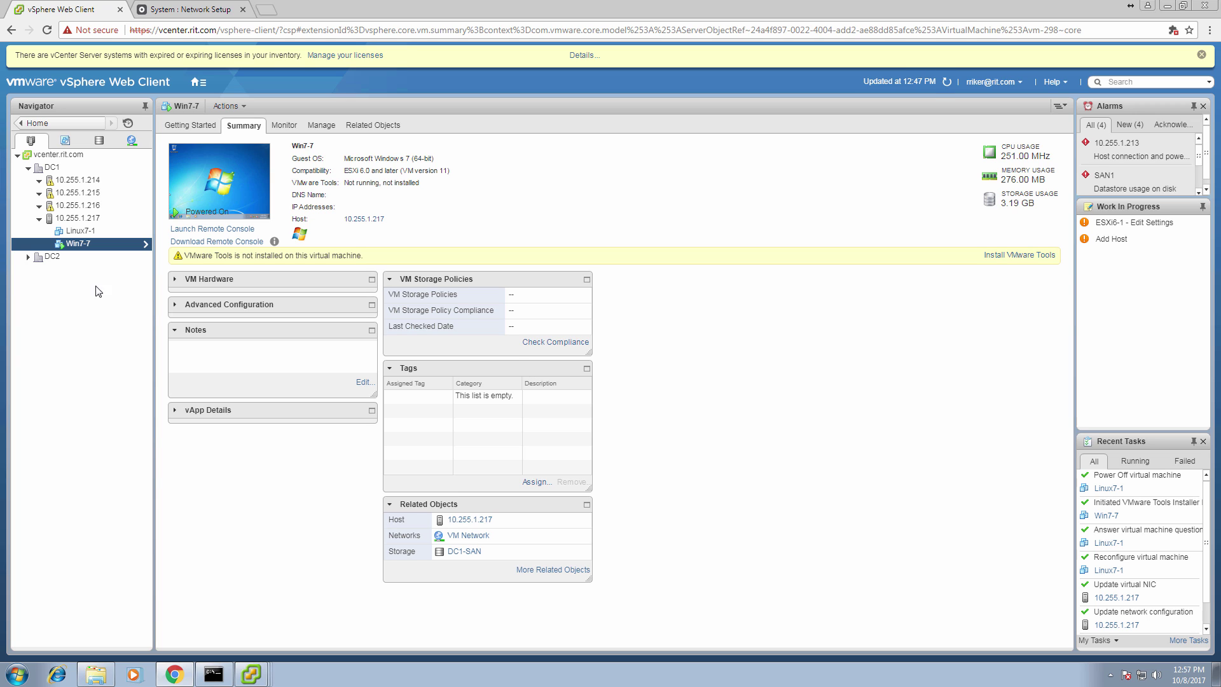
right_click(90, 247)
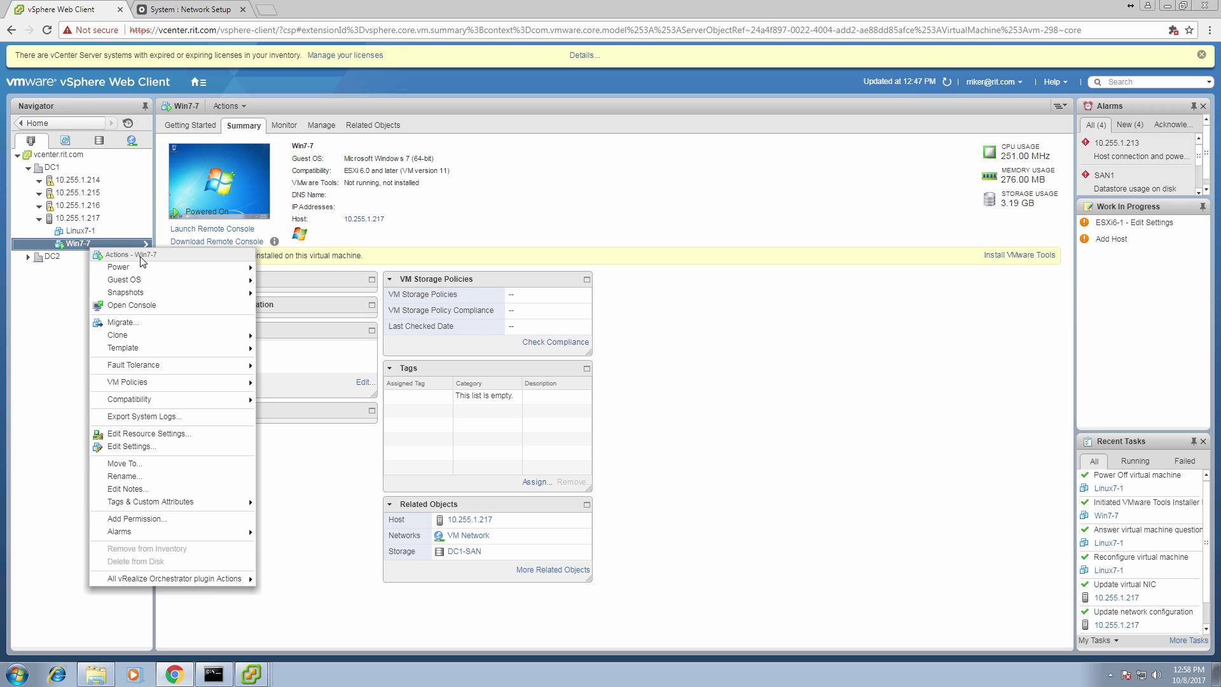
mouse_move(181, 267)
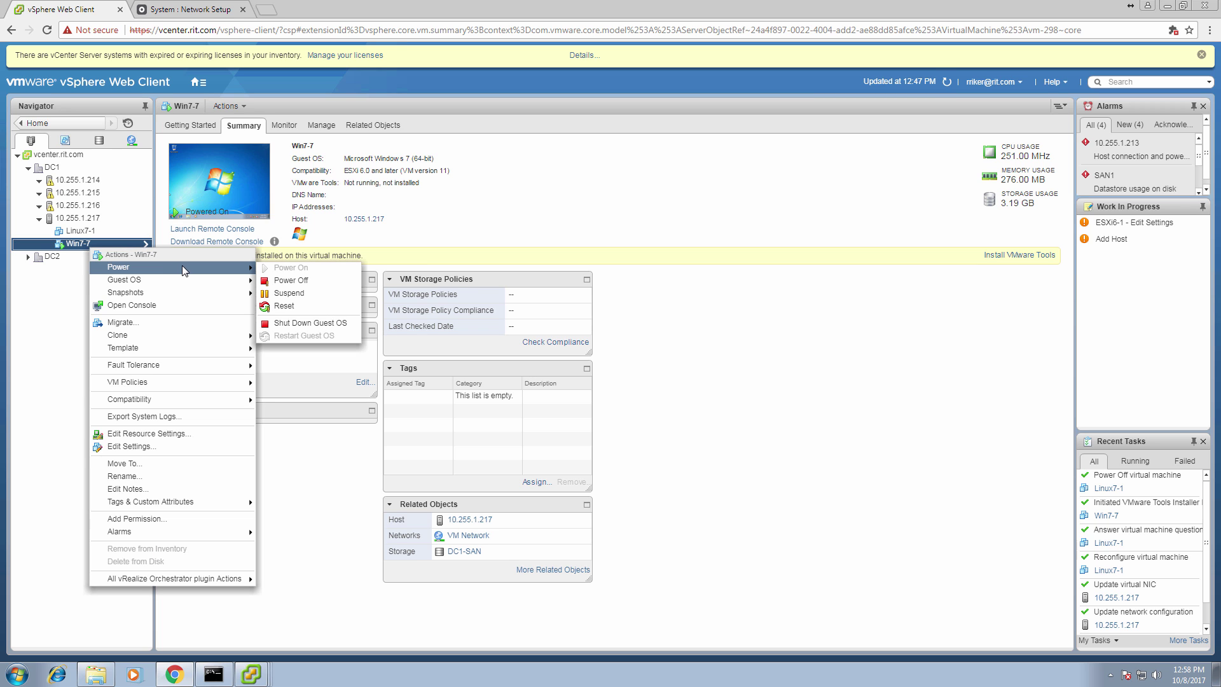
left_click(283, 280)
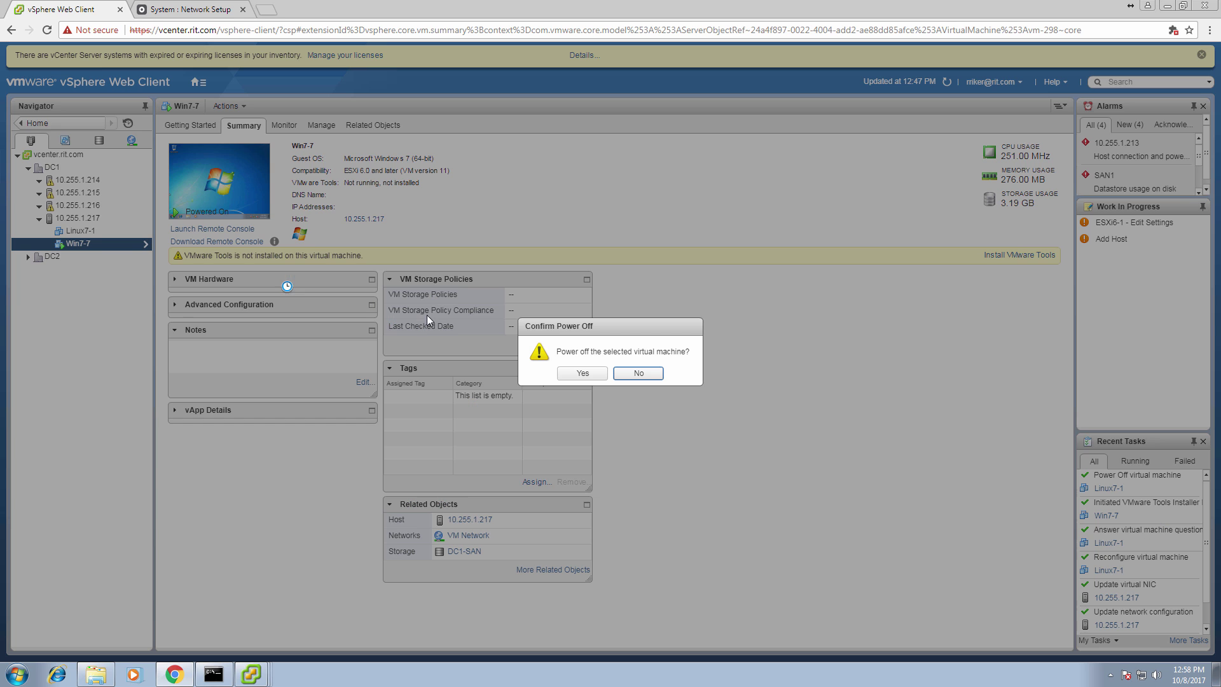
left_click(573, 372)
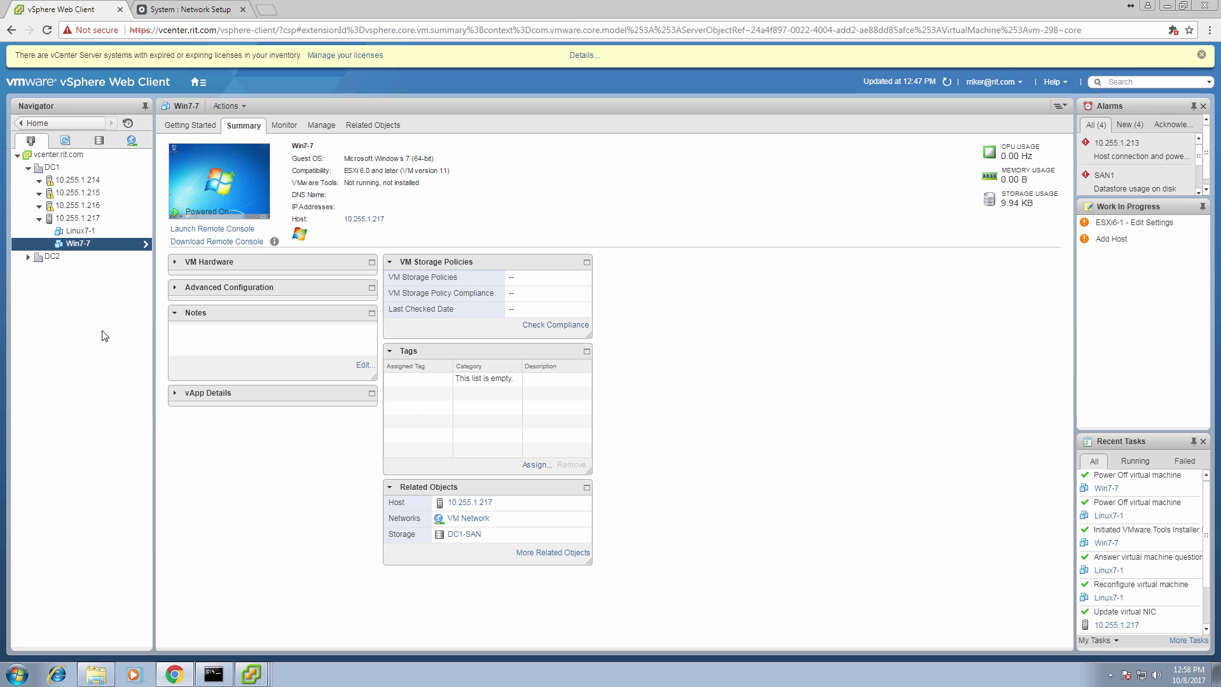
Power on Linux7-1 and then Win7-7 from their Power menus.
right_click(79, 236)
mouse_move(157, 255)
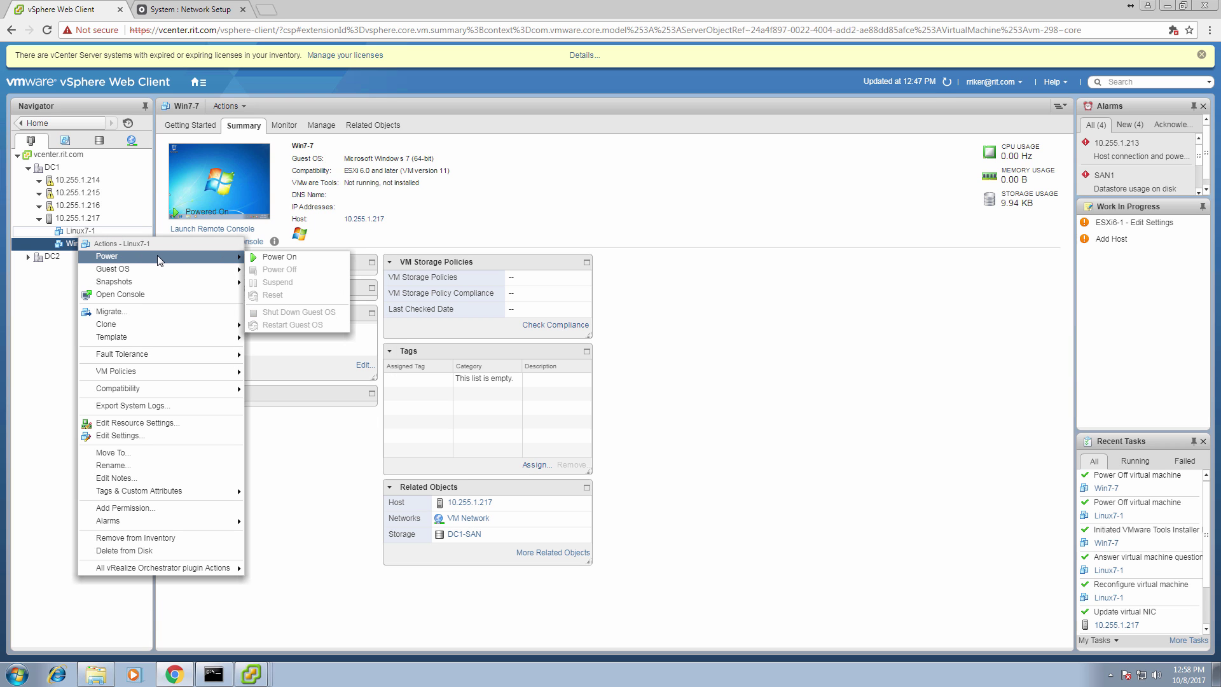
left_click(264, 257)
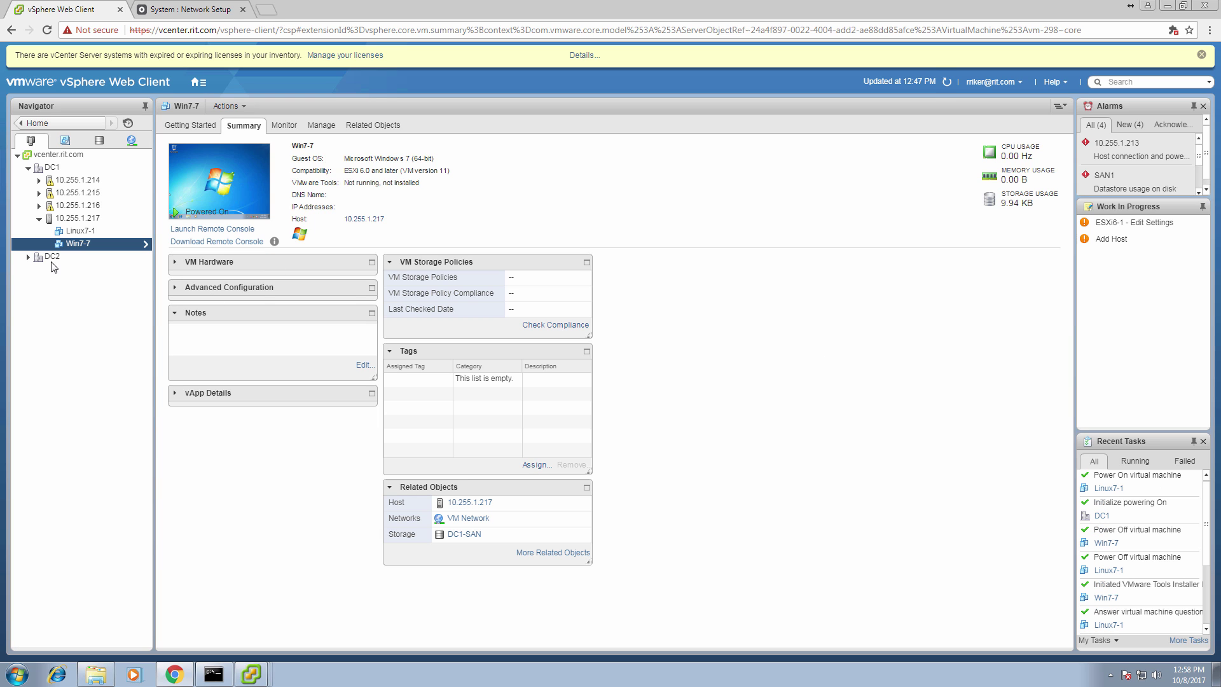
right_click(81, 246)
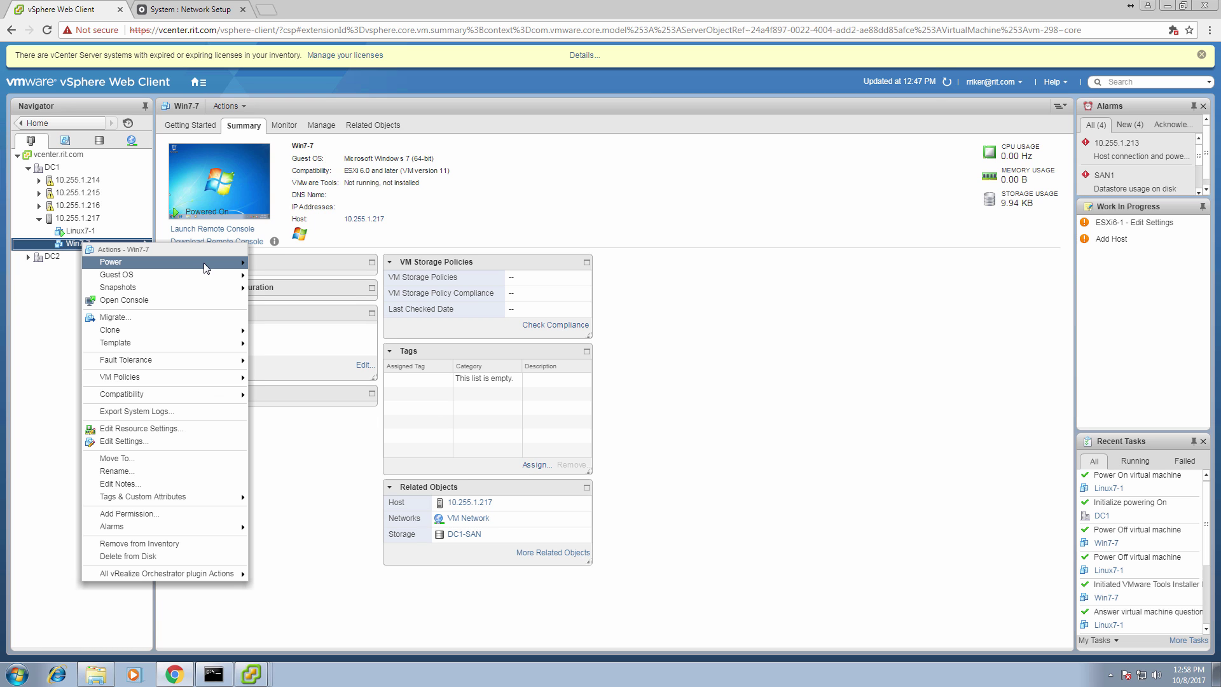
mouse_move(205, 267)
left_click(261, 263)
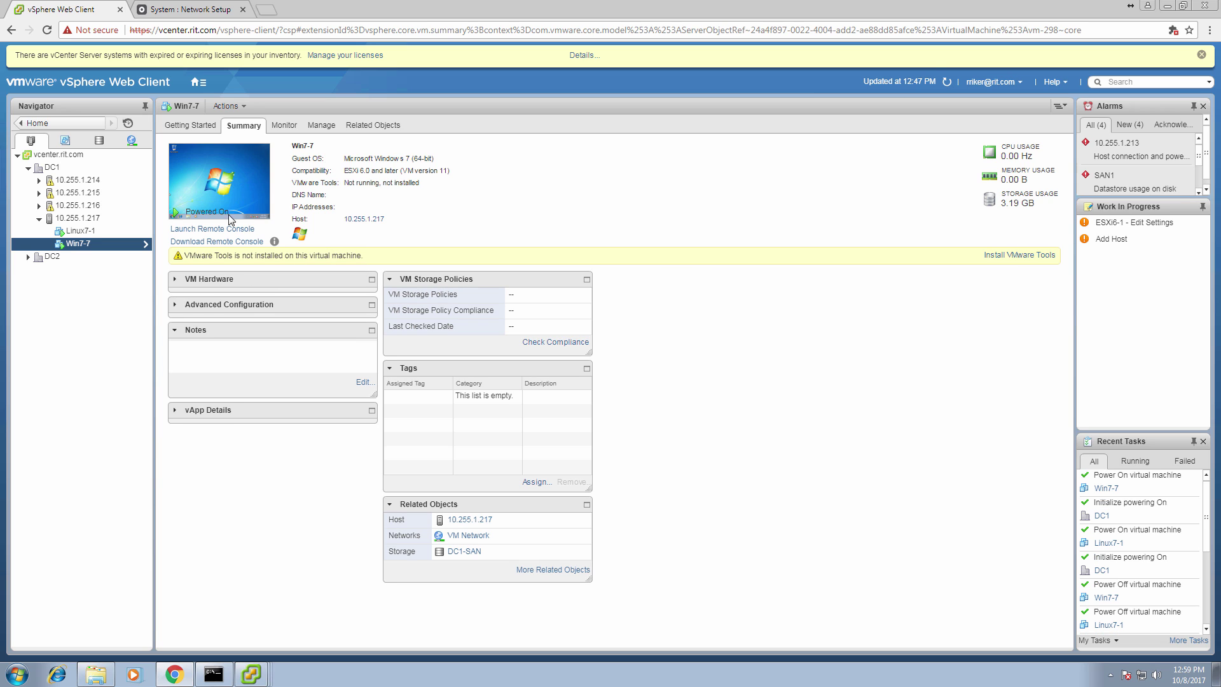
Open web consoles for Win7-7 and Linux7-1 in separate tabs.
left_click(214, 184)
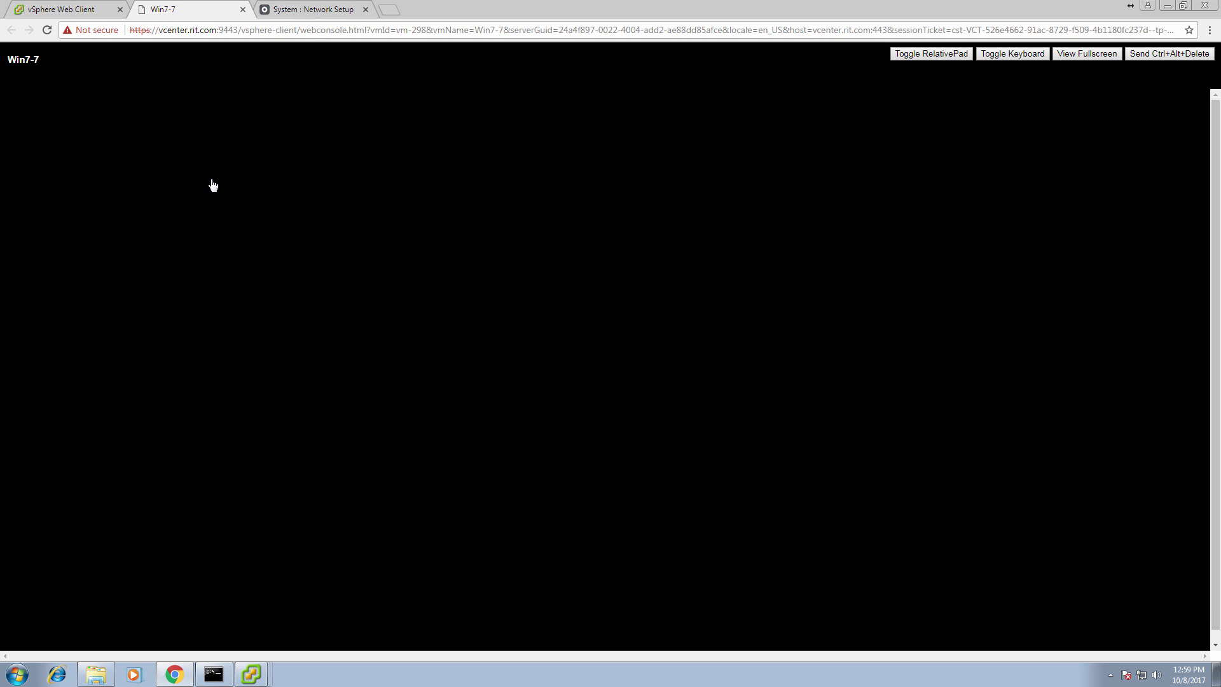
left_click(86, 11)
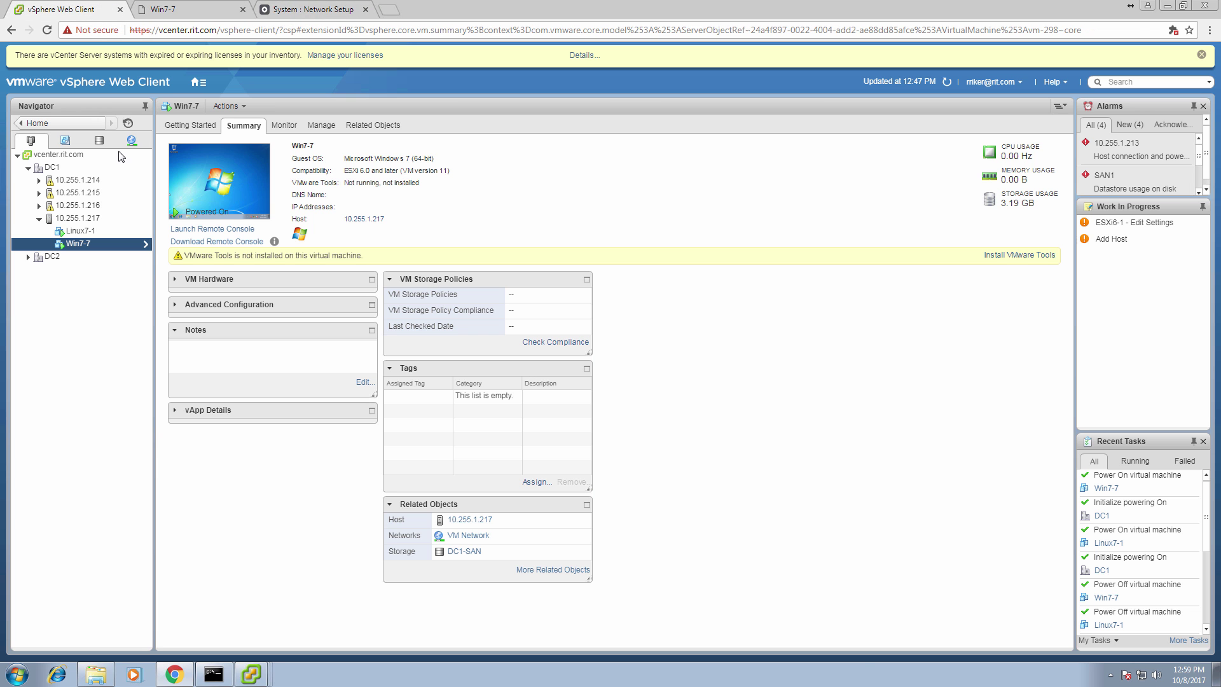
left_click(93, 229)
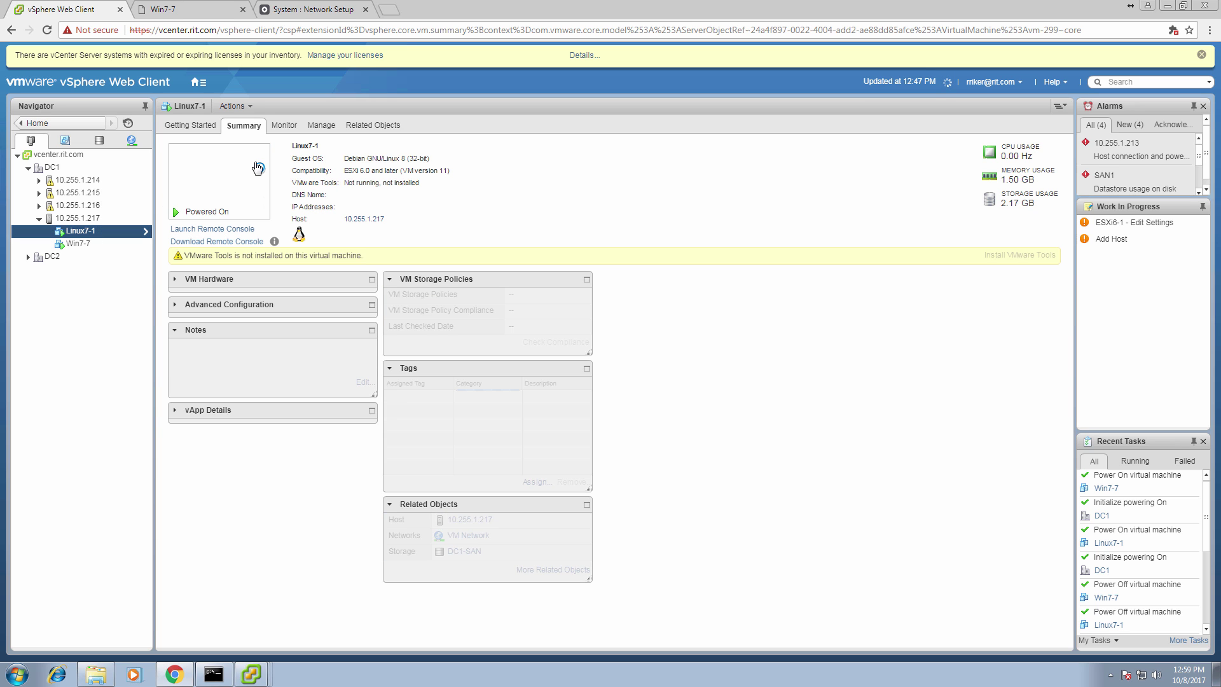
left_click(228, 183)
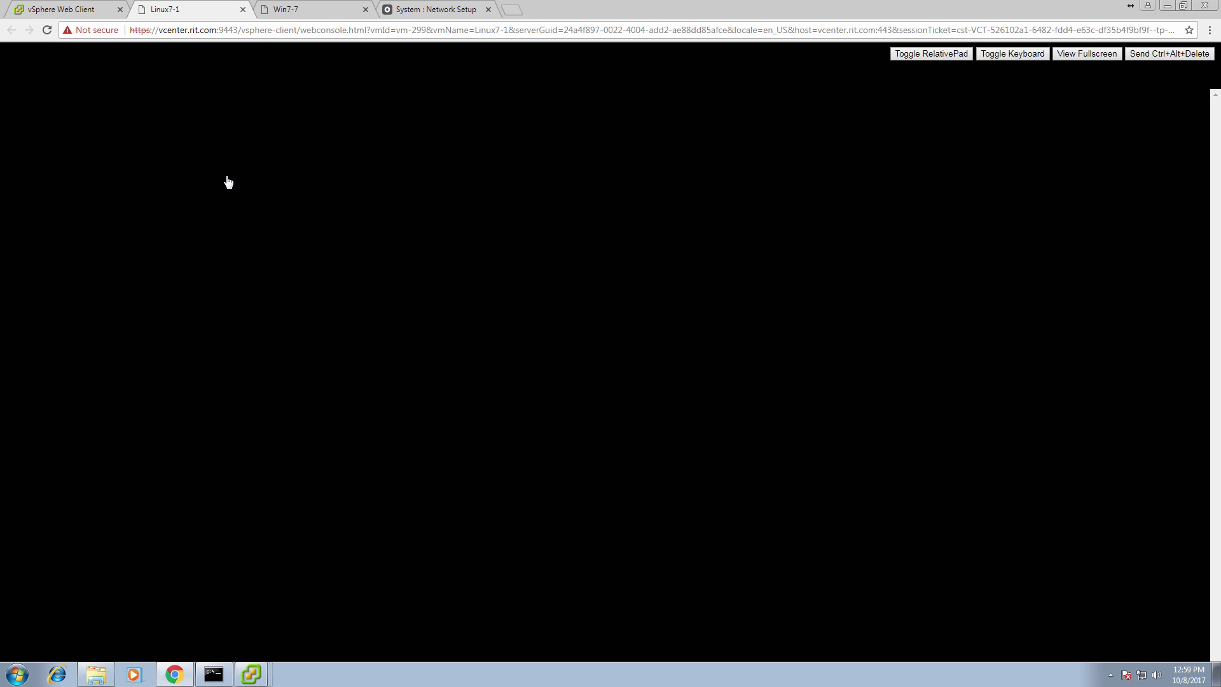
Choose Start Windows Normally in Win7-7 and watch both consoles boot until the installer prompt appears.
left_click(294, 9)
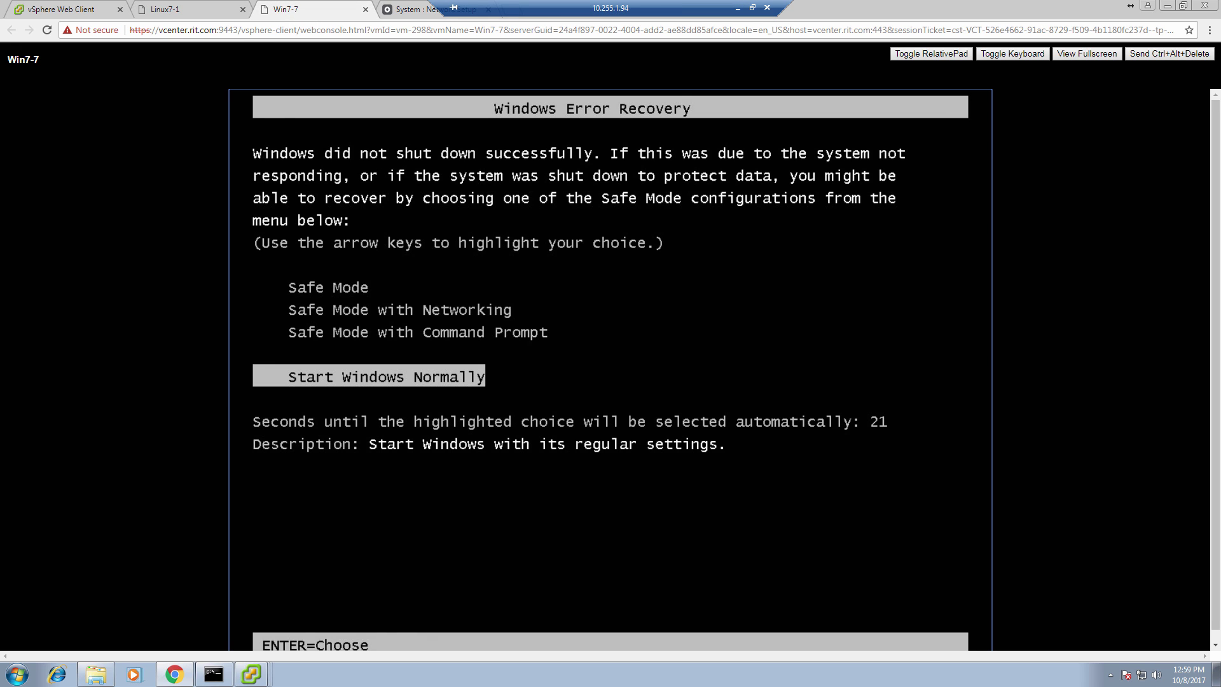
key("Return")
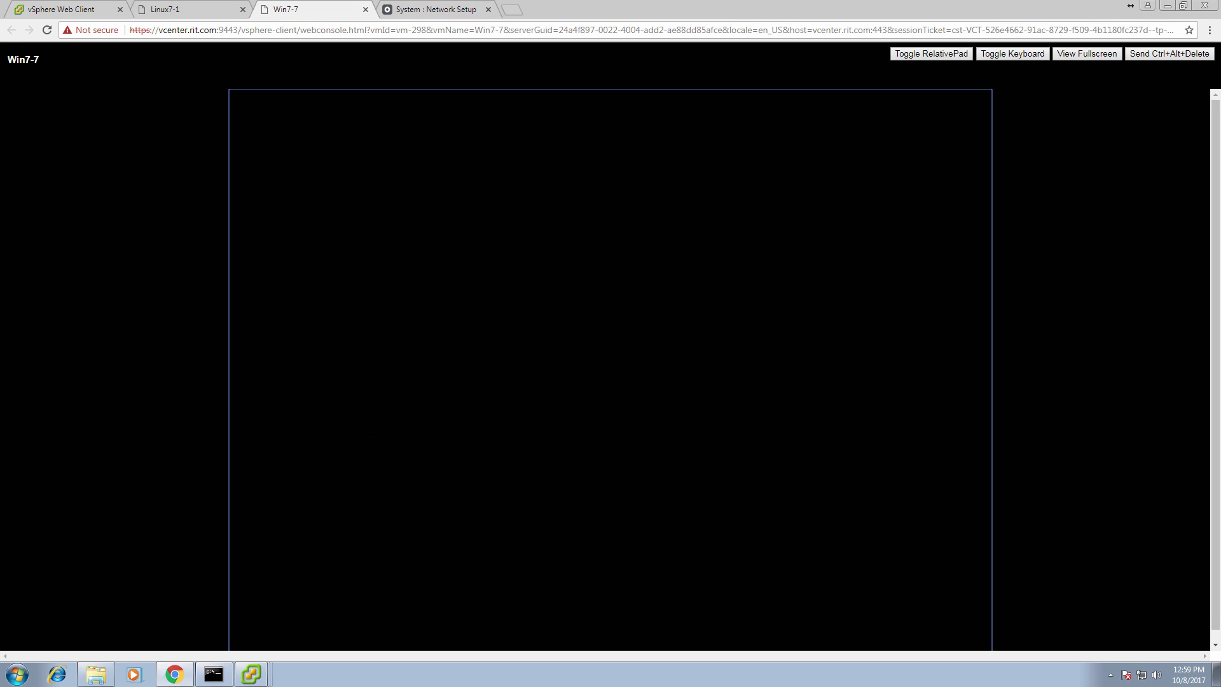
left_click(156, 11)
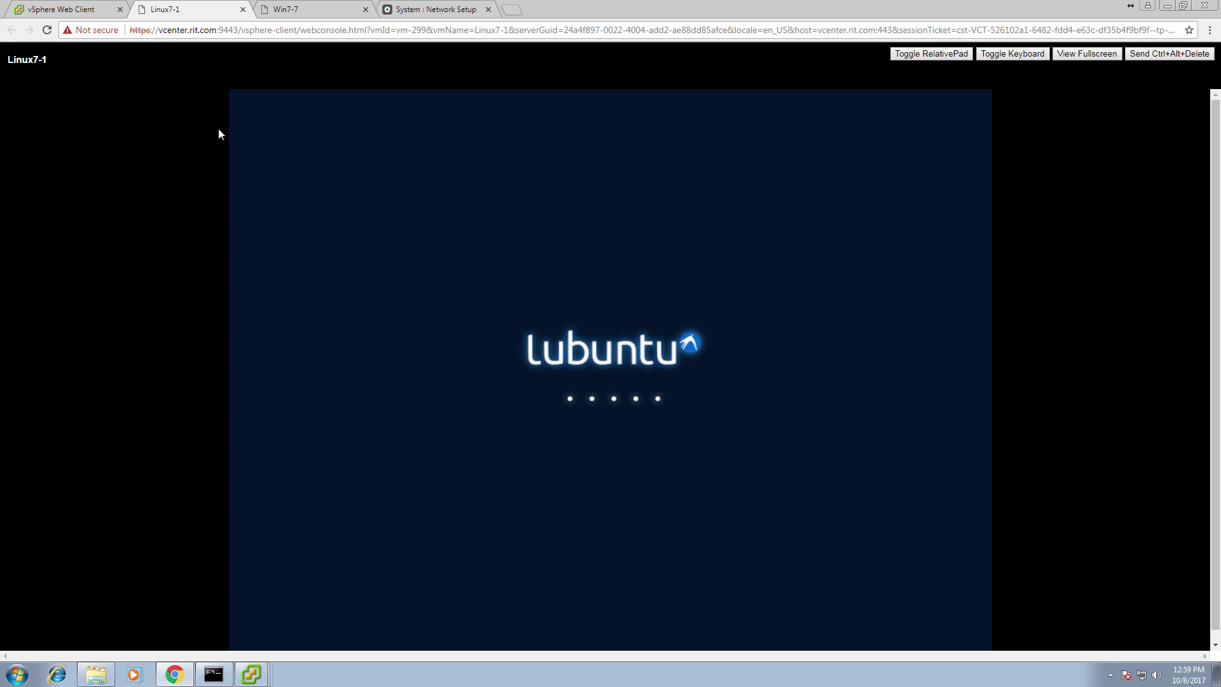
left_click(285, 14)
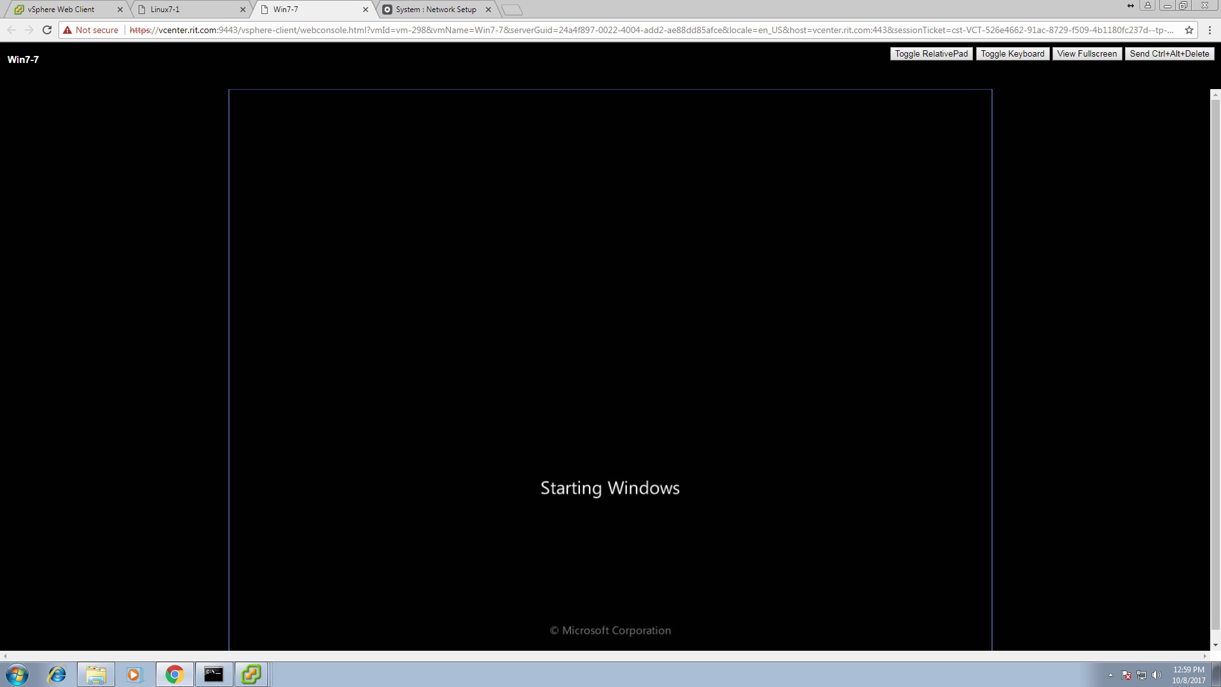
left_click(144, 9)
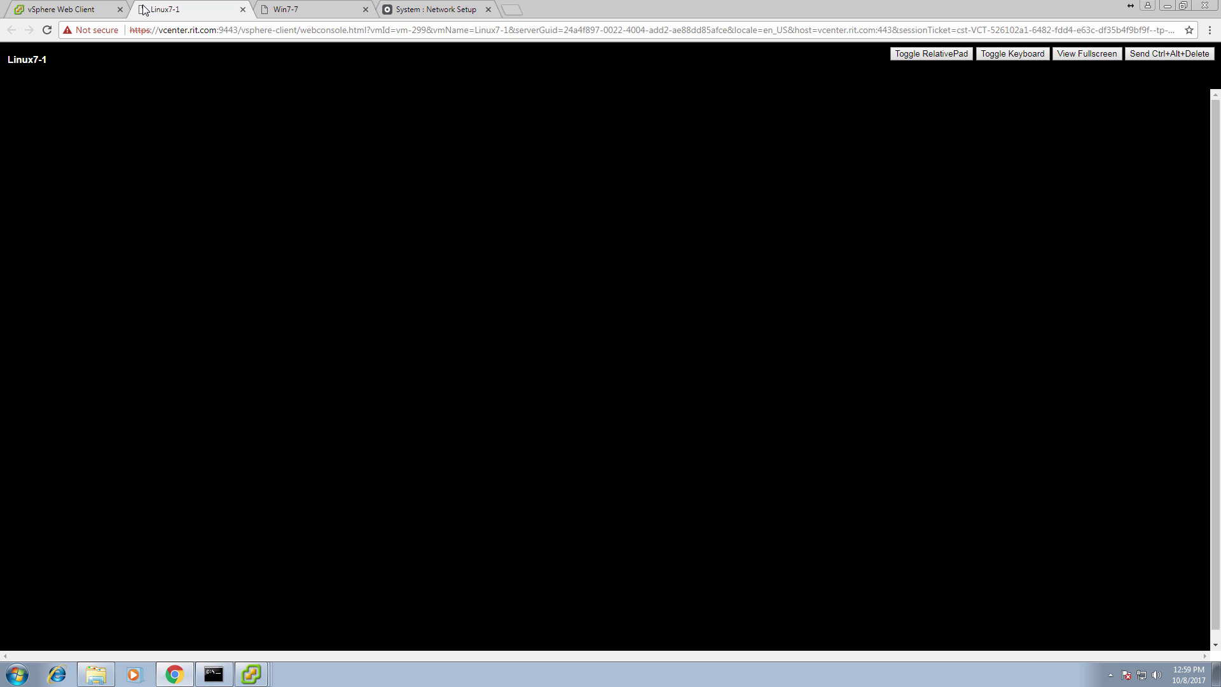
left_click(38, 10)
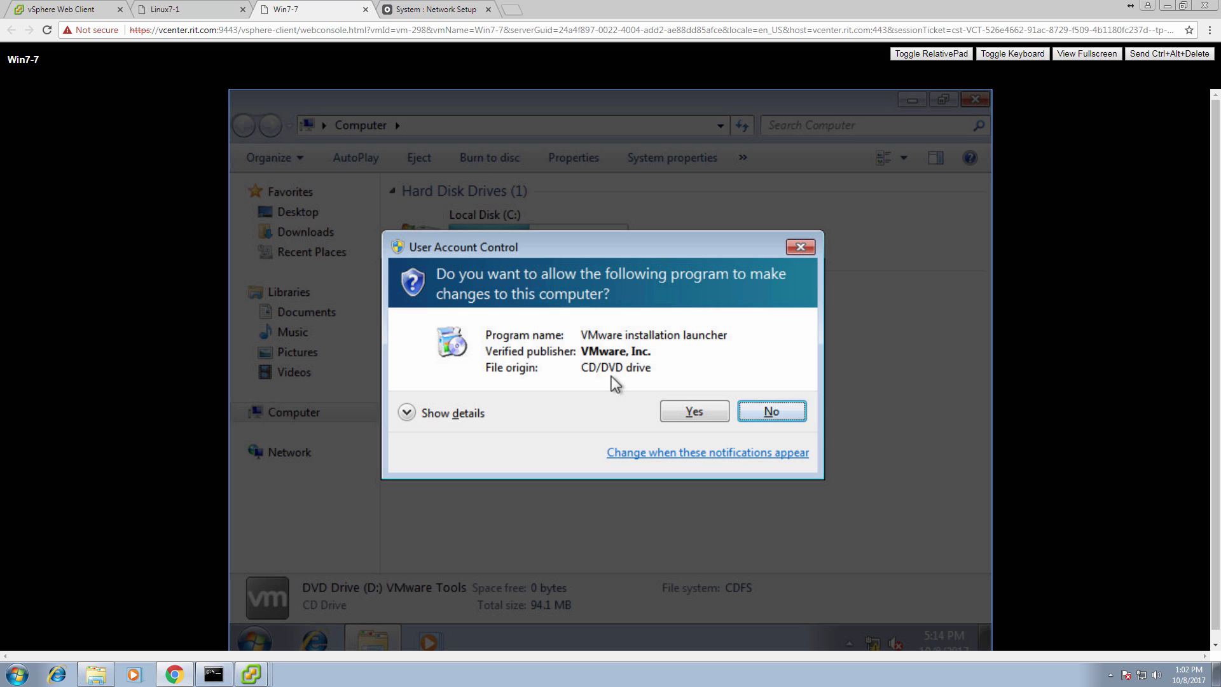
Approve the UAC prompt so the VMware installation launcher runs on Win7-7.
key("Left")
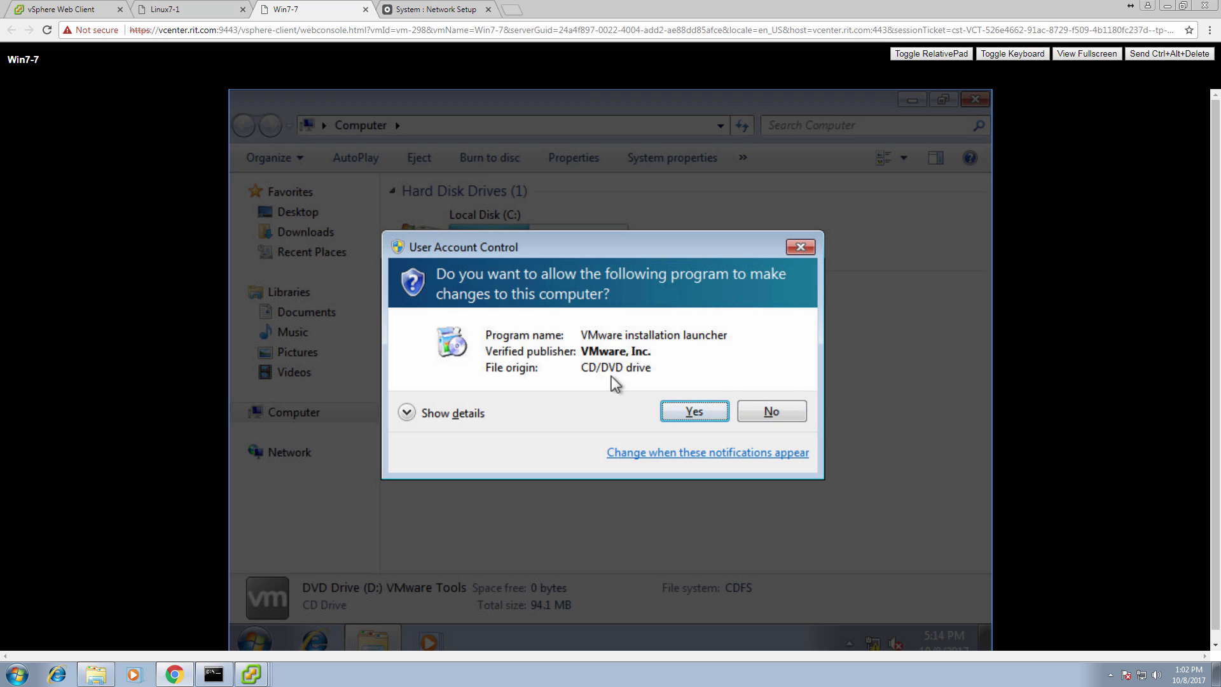
key("Return")
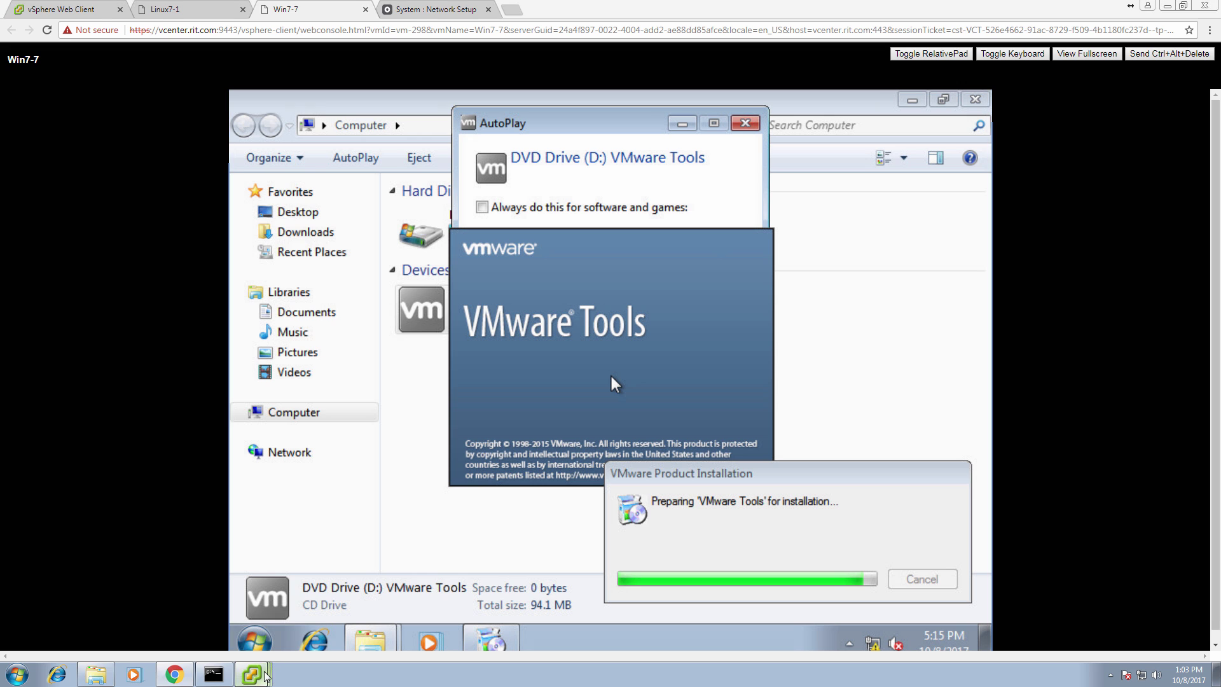
Bring up the Win7-7 console in the esxi6-7 vSphere Client and close the AutoPlay window.
mouse_move(268, 668)
left_click(273, 596)
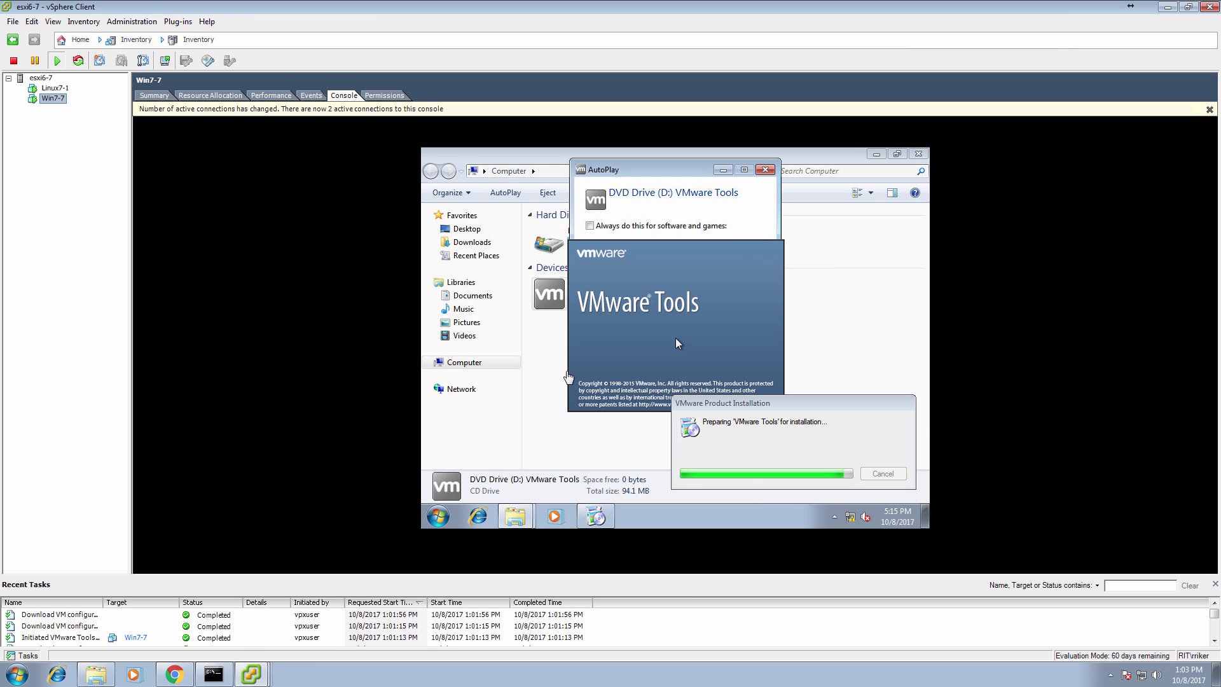
left_click(367, 259)
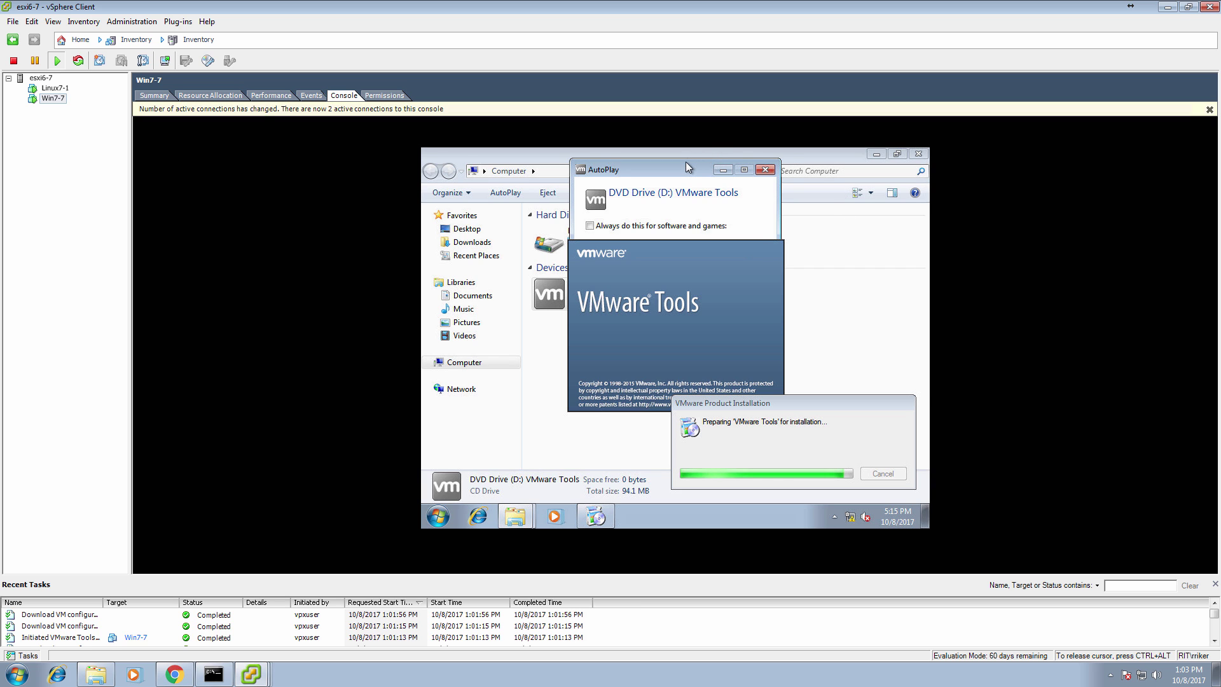
left_click_drag(686, 161, 566, 198)
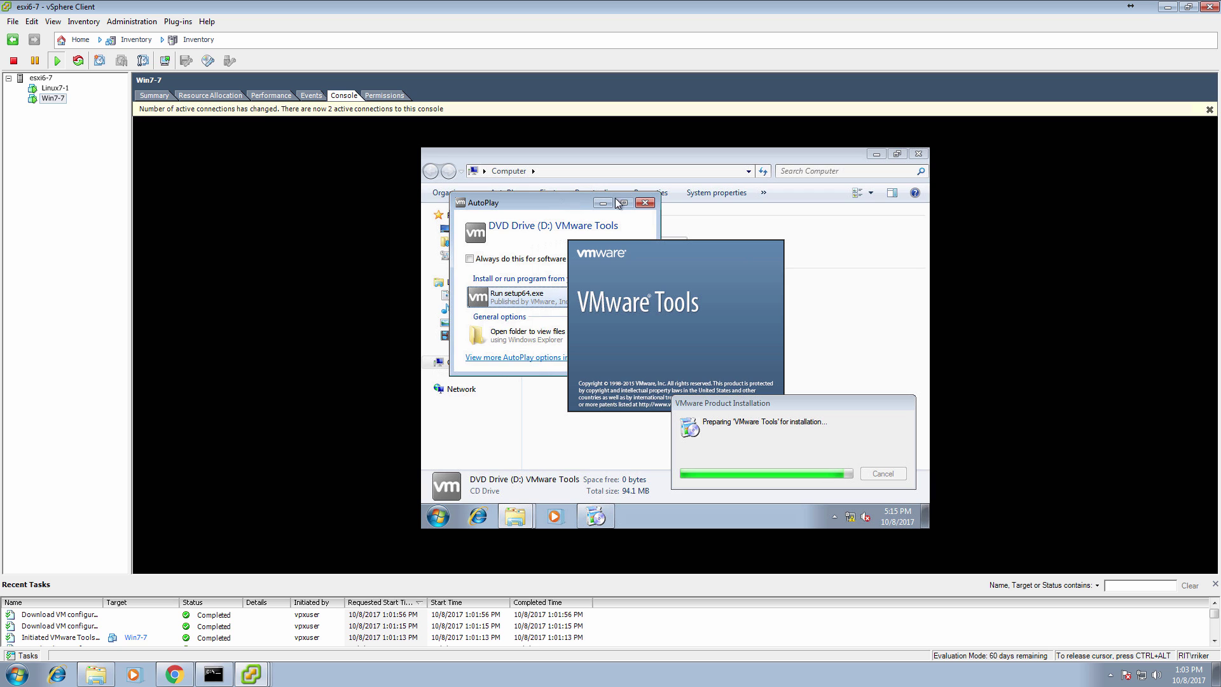
left_click(650, 203)
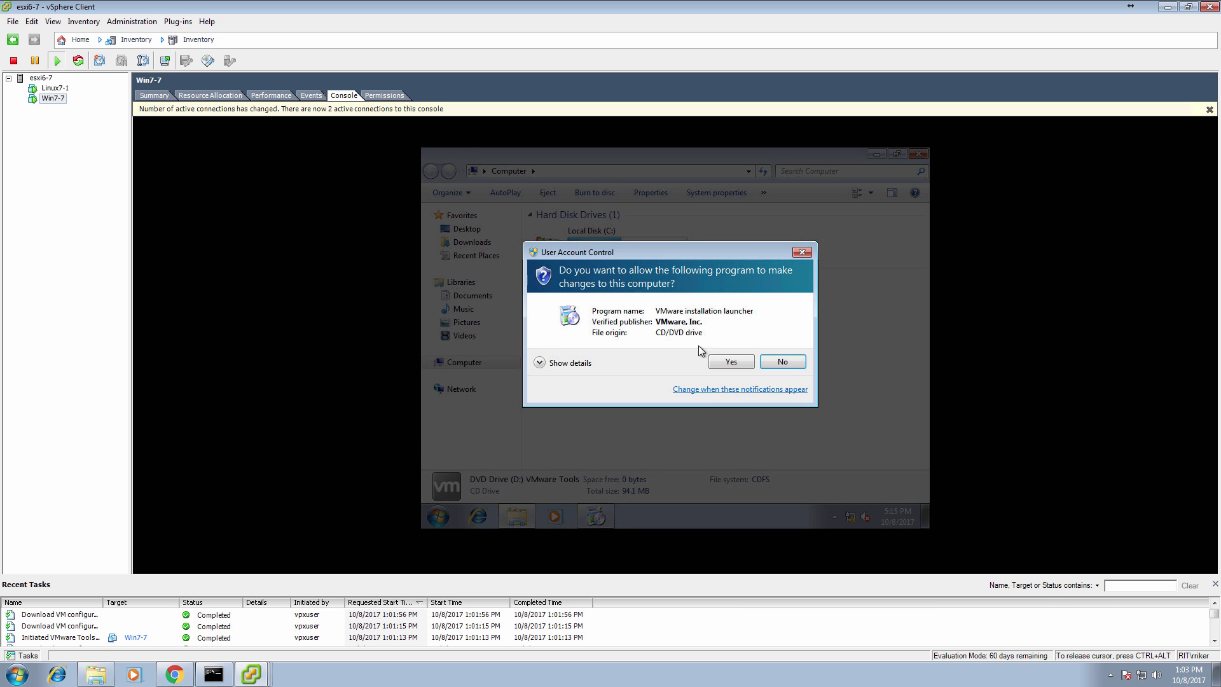
Approve the UAC prompt, dismiss the setup-already-running error, and release the console.
left_click(713, 361)
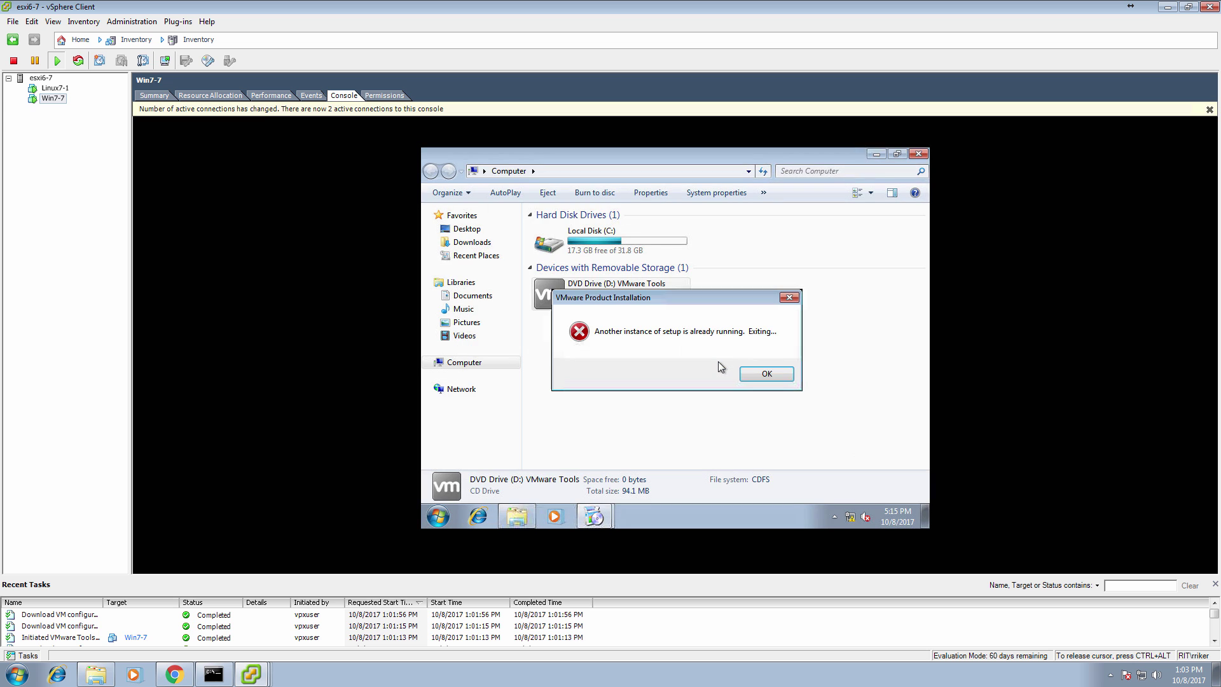
left_click(768, 375)
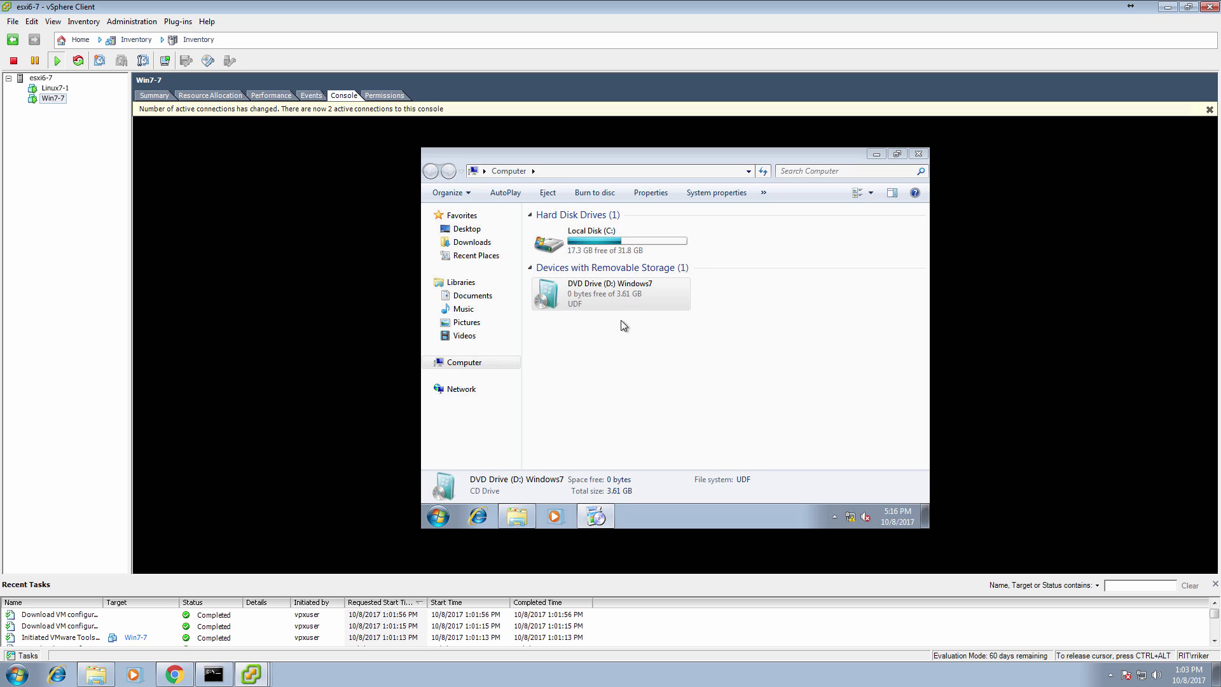
key("ctrl+alt")
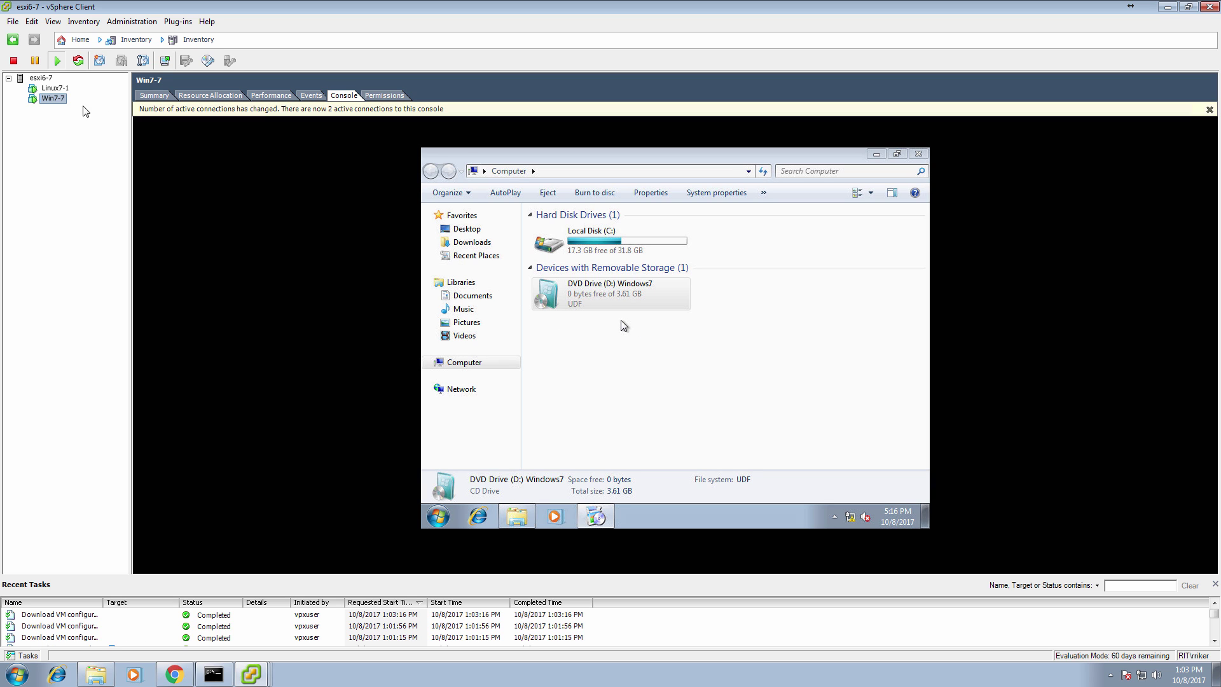
Mount the VMware Tools installer on Win7-7 via Guest > Install/Upgrade VMware Tools.
right_click(60, 103)
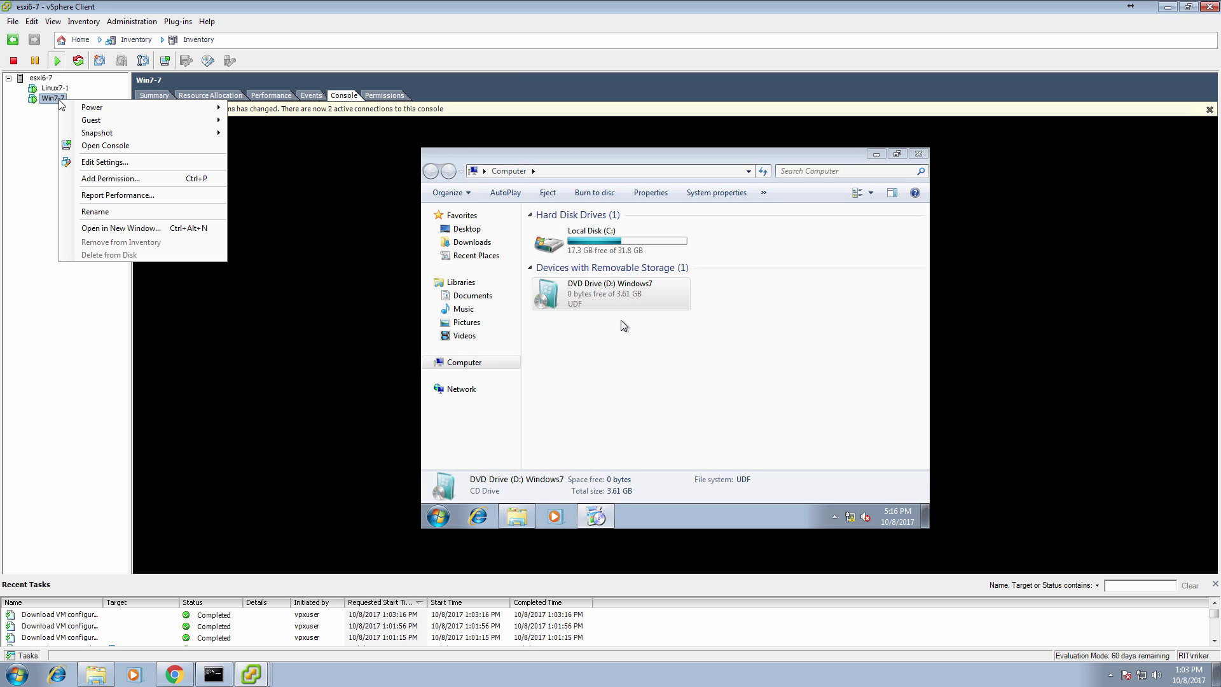
mouse_move(220, 130)
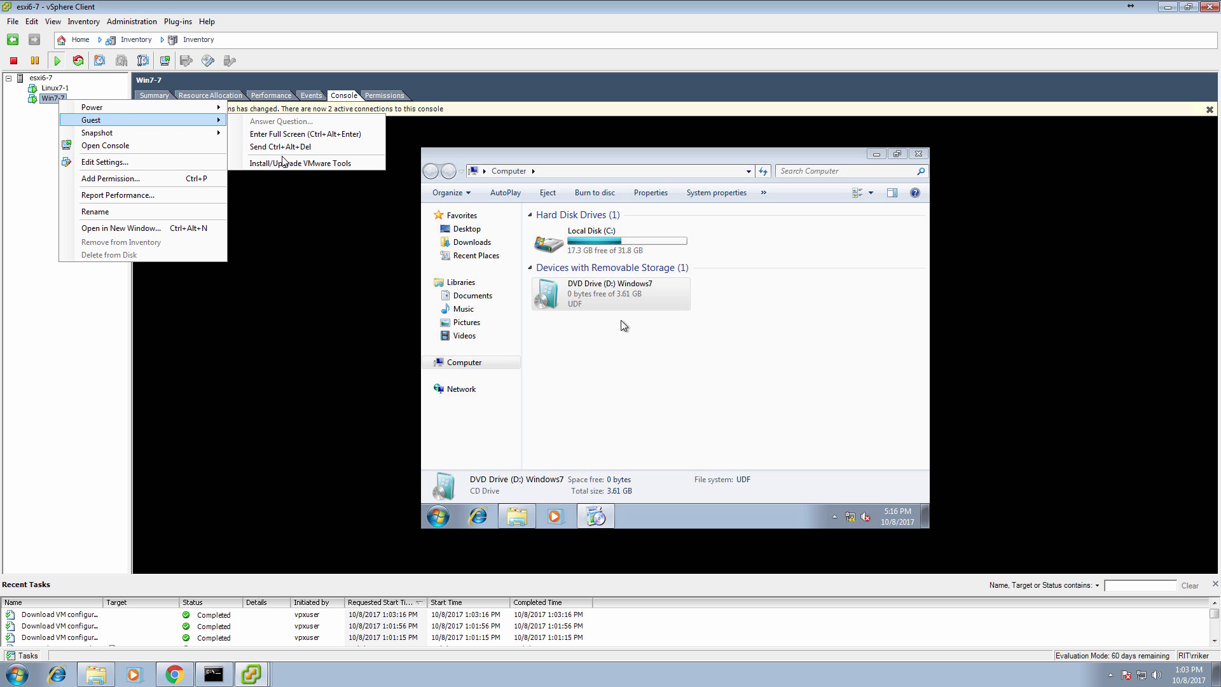
left_click(285, 163)
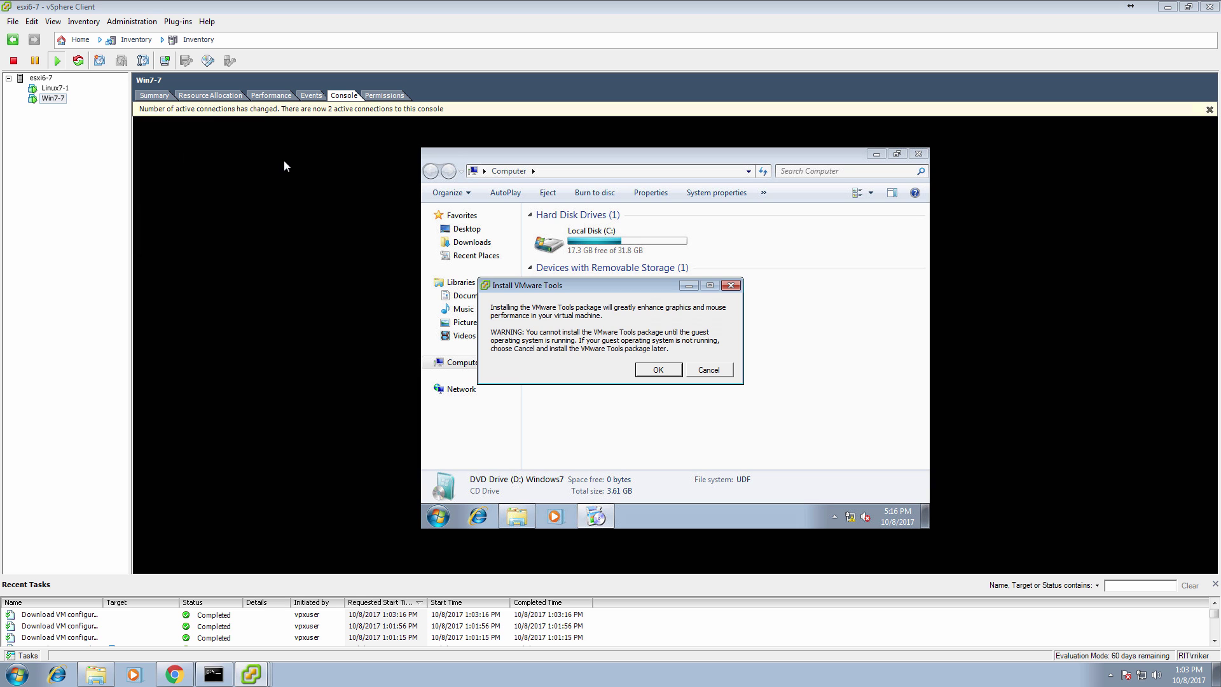
left_click(658, 370)
left_click(654, 341)
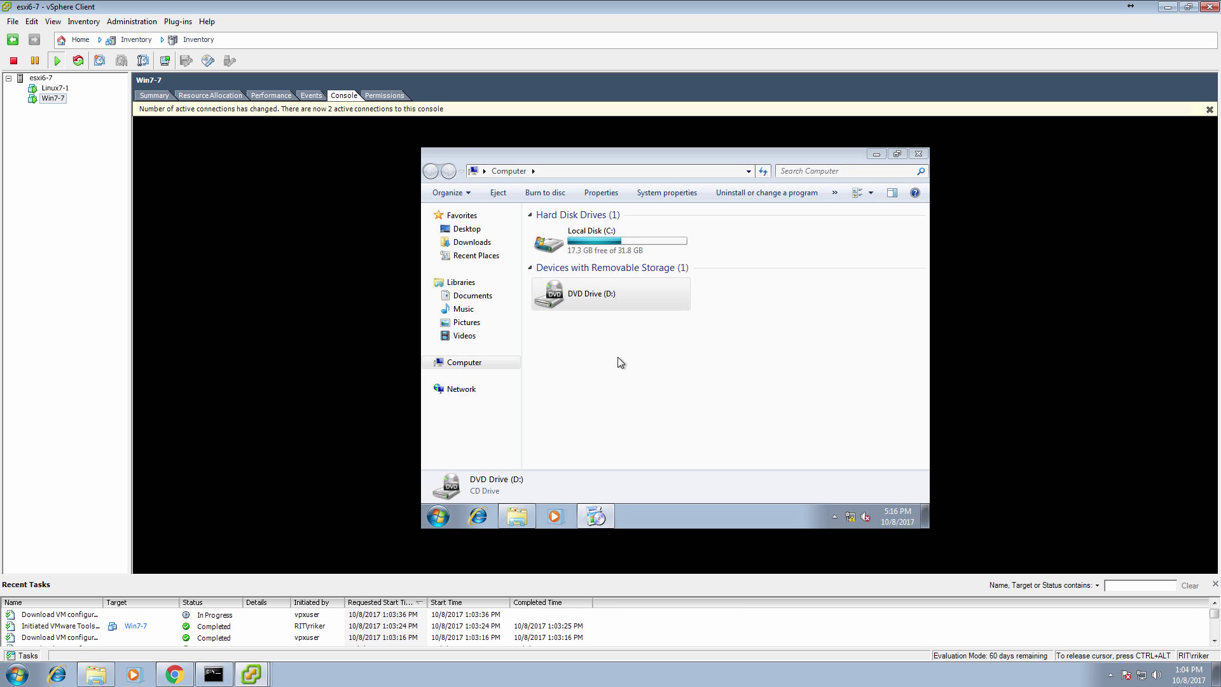
Run setup64.exe from Win7-7's DVD drive, approve UAC, and dismiss the duplicate-instance error.
double_click(610, 304)
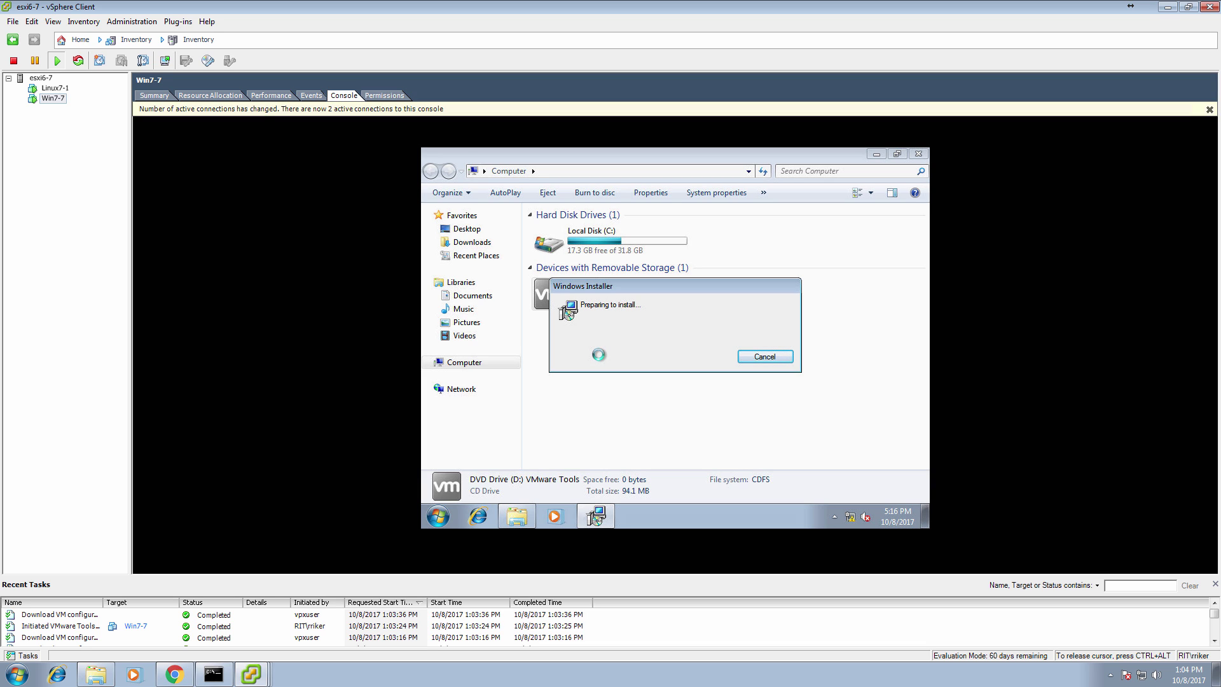
left_click_drag(584, 286, 628, 330)
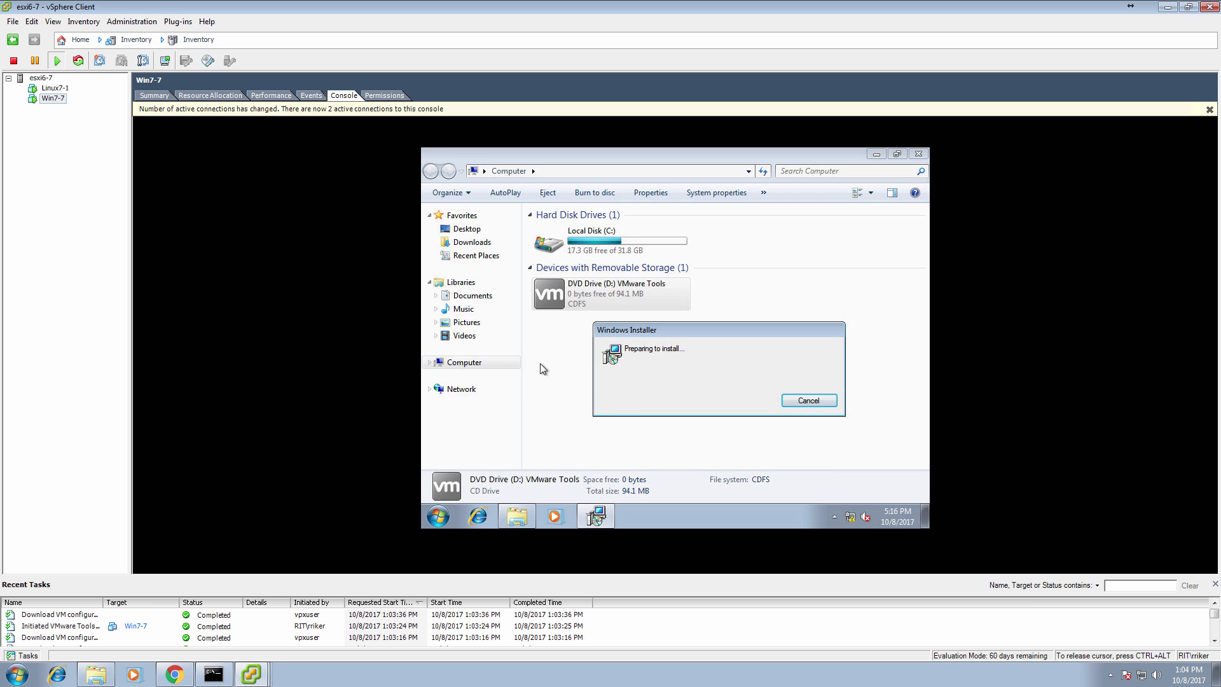
left_click(544, 369)
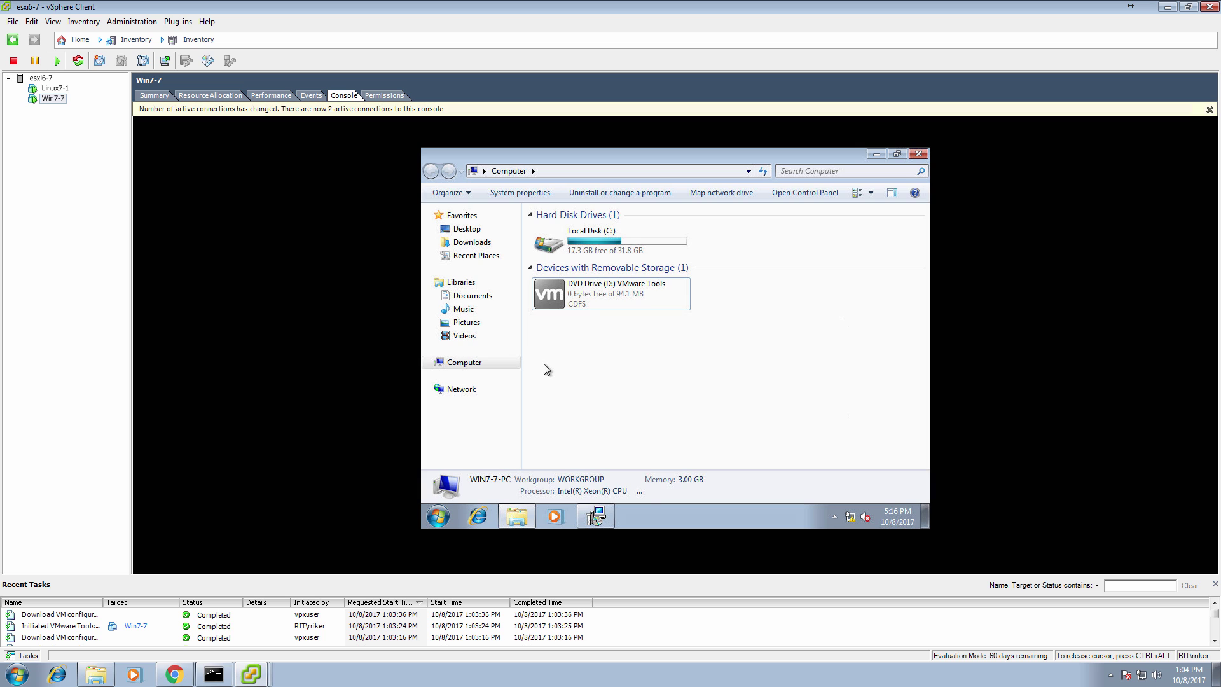
left_click(584, 526)
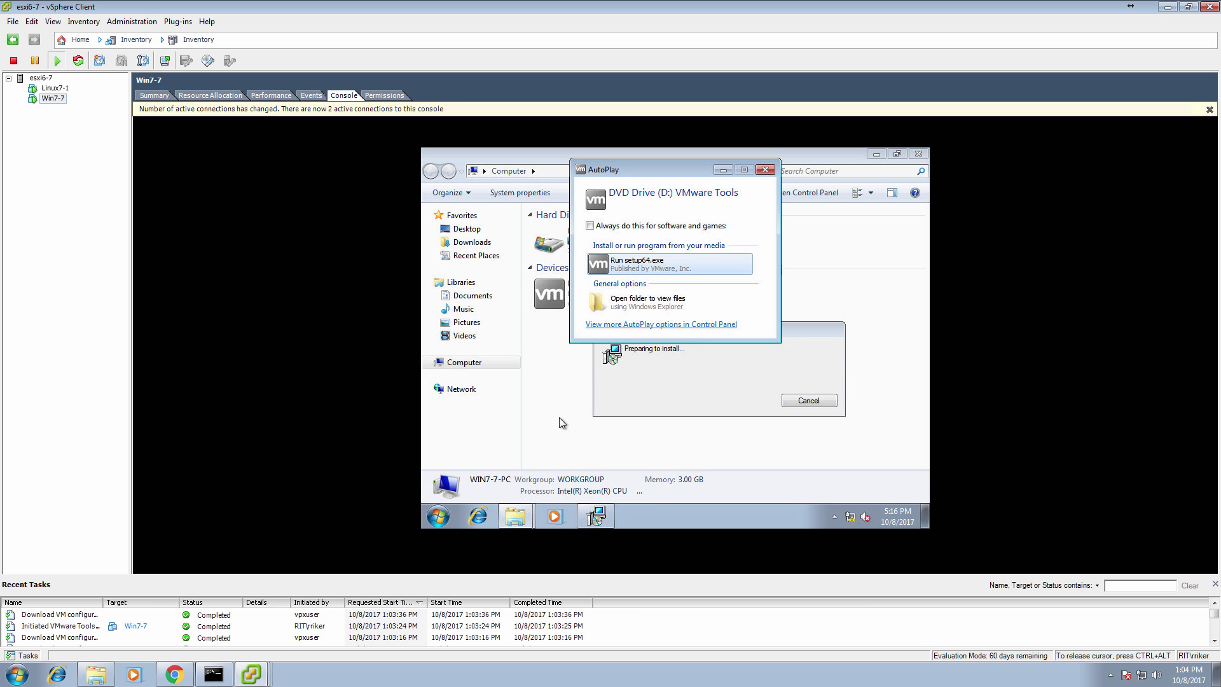
left_click(638, 269)
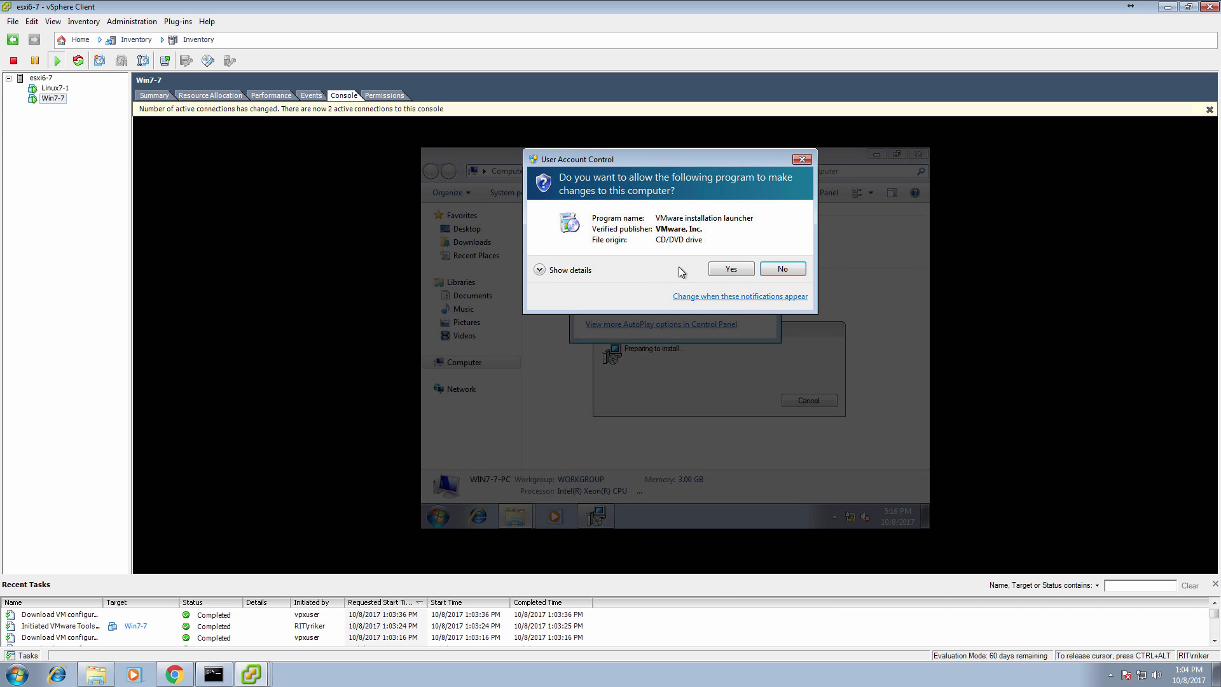
left_click(714, 272)
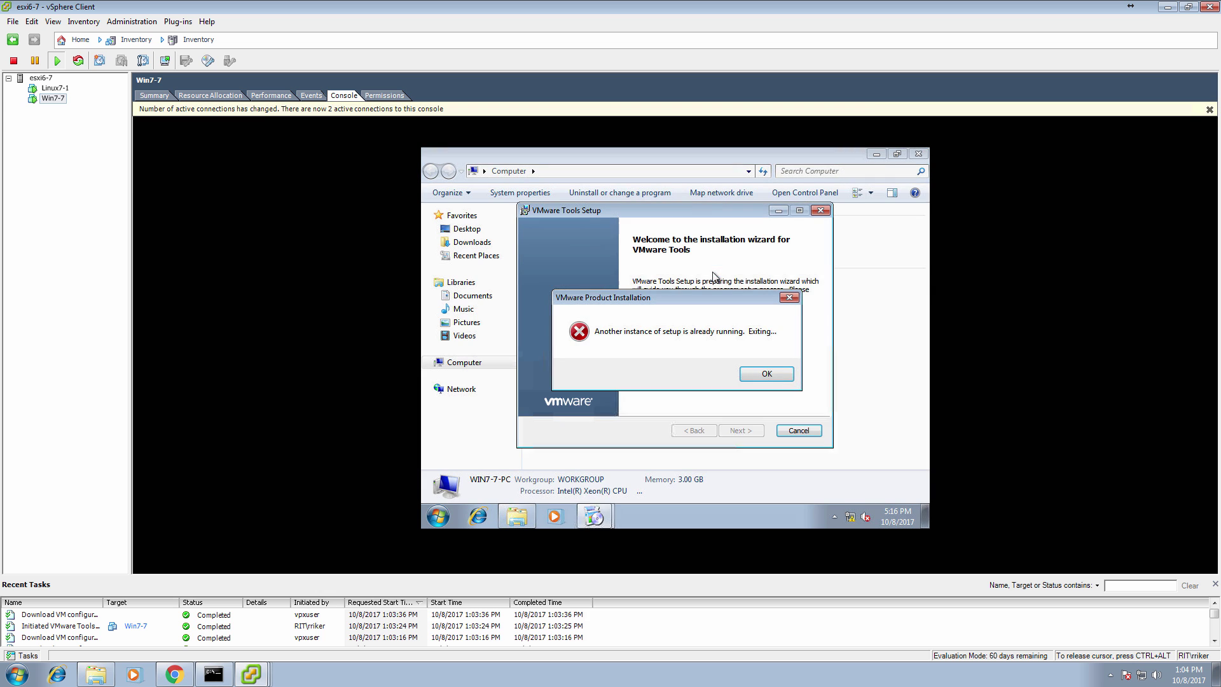
left_click(767, 374)
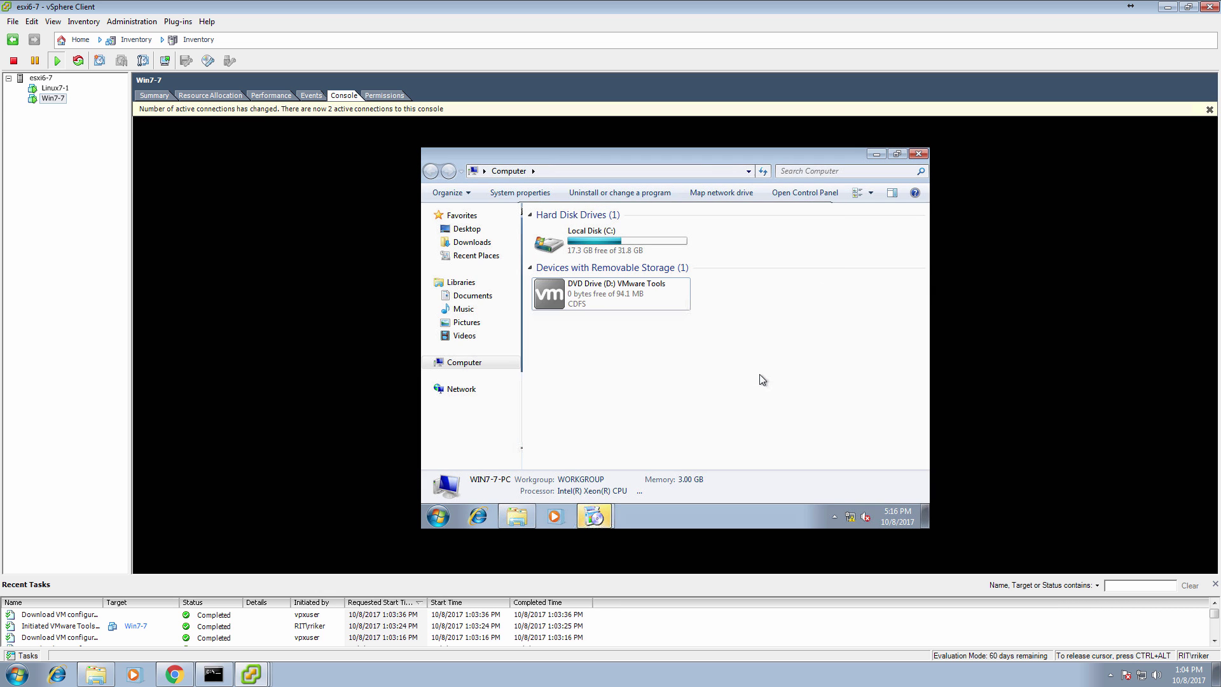
Install VMware Tools with the Typical setup type, then close the Windows7 AutoPlay window.
left_click(595, 517)
left_click(744, 433)
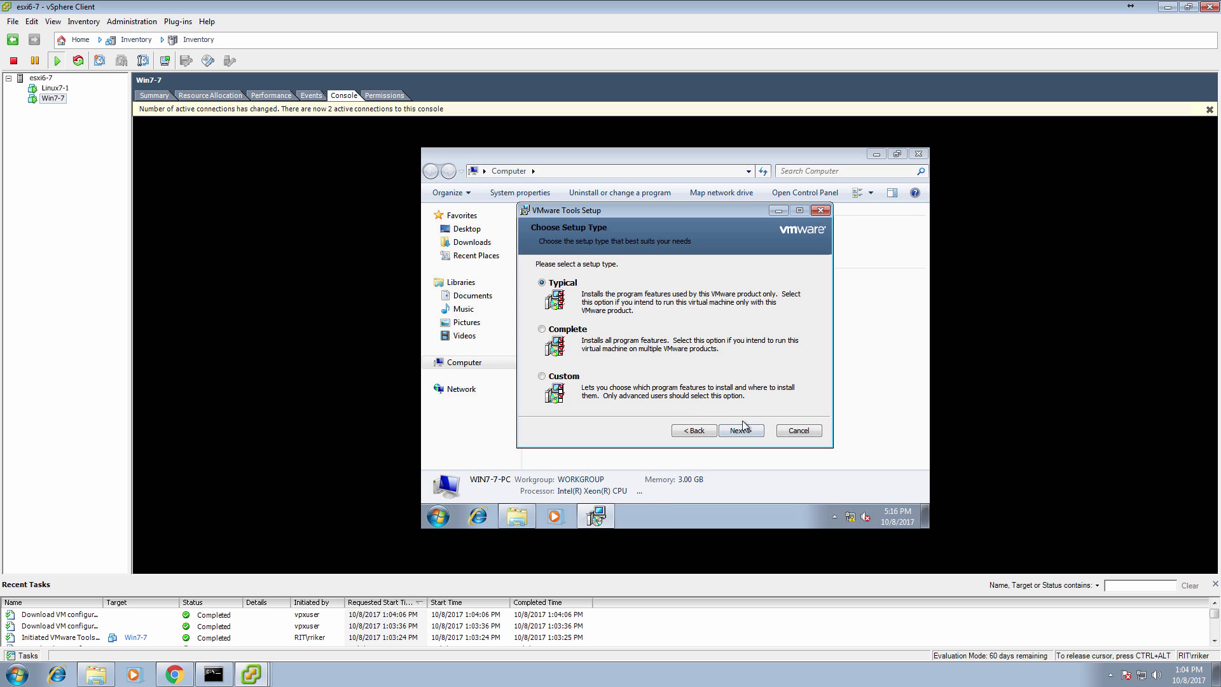
left_click(742, 429)
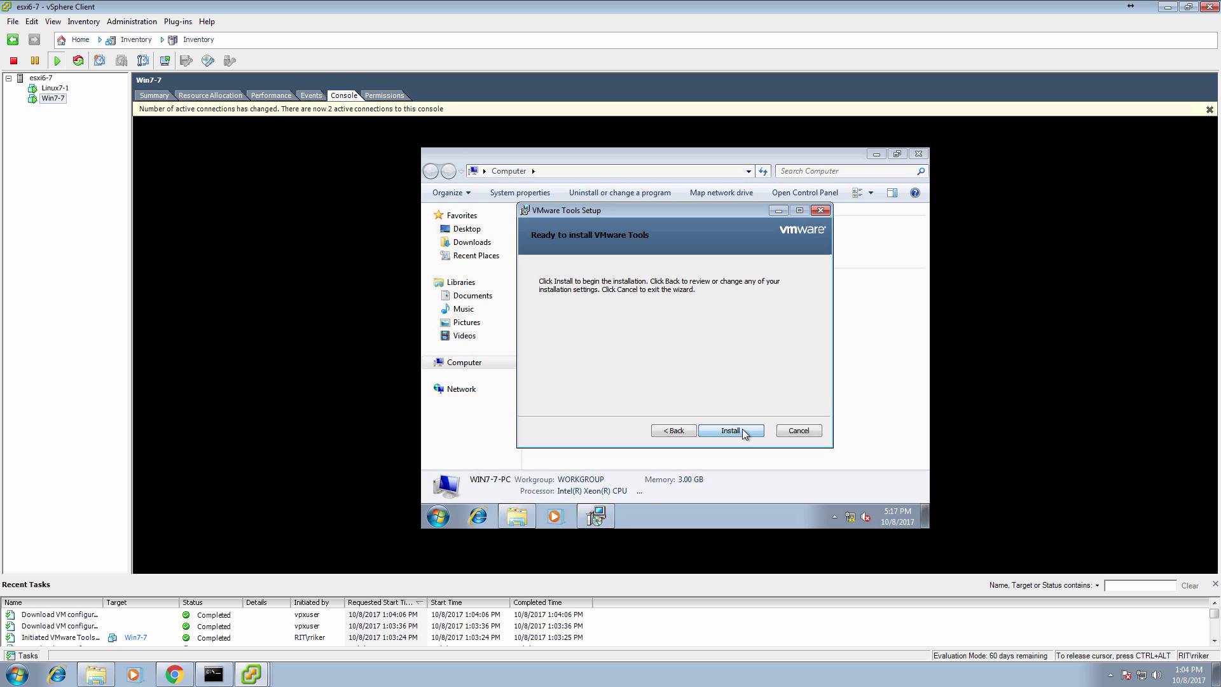
left_click(742, 430)
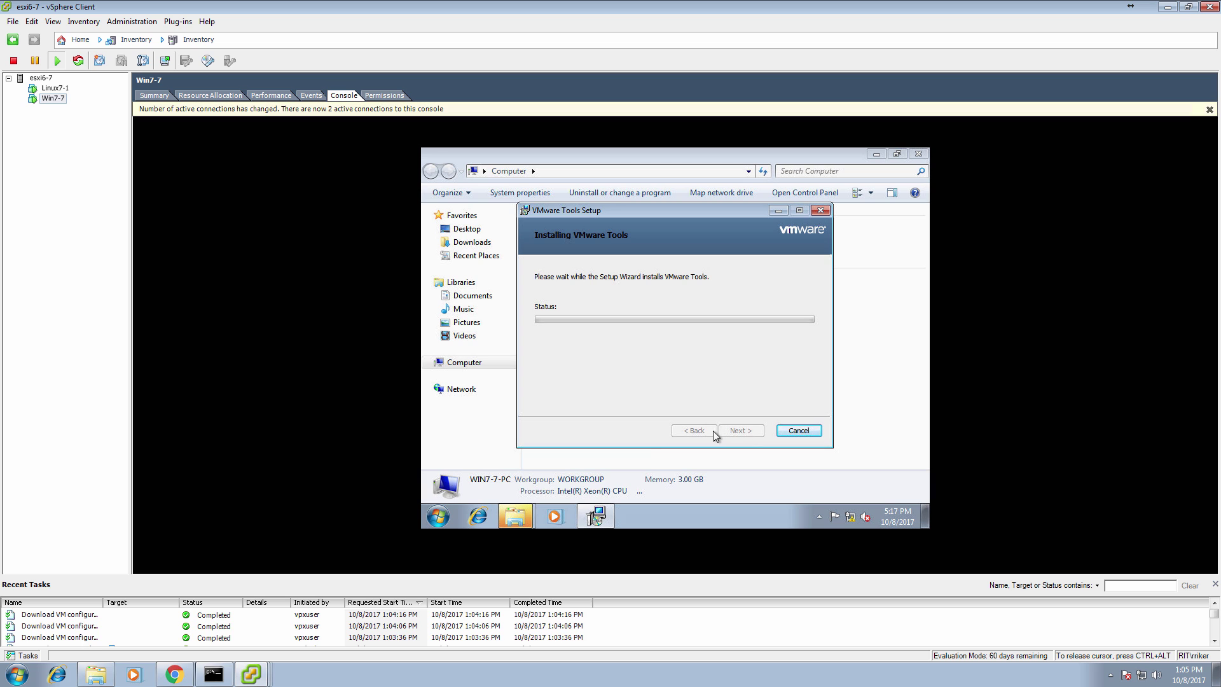
left_click(526, 501)
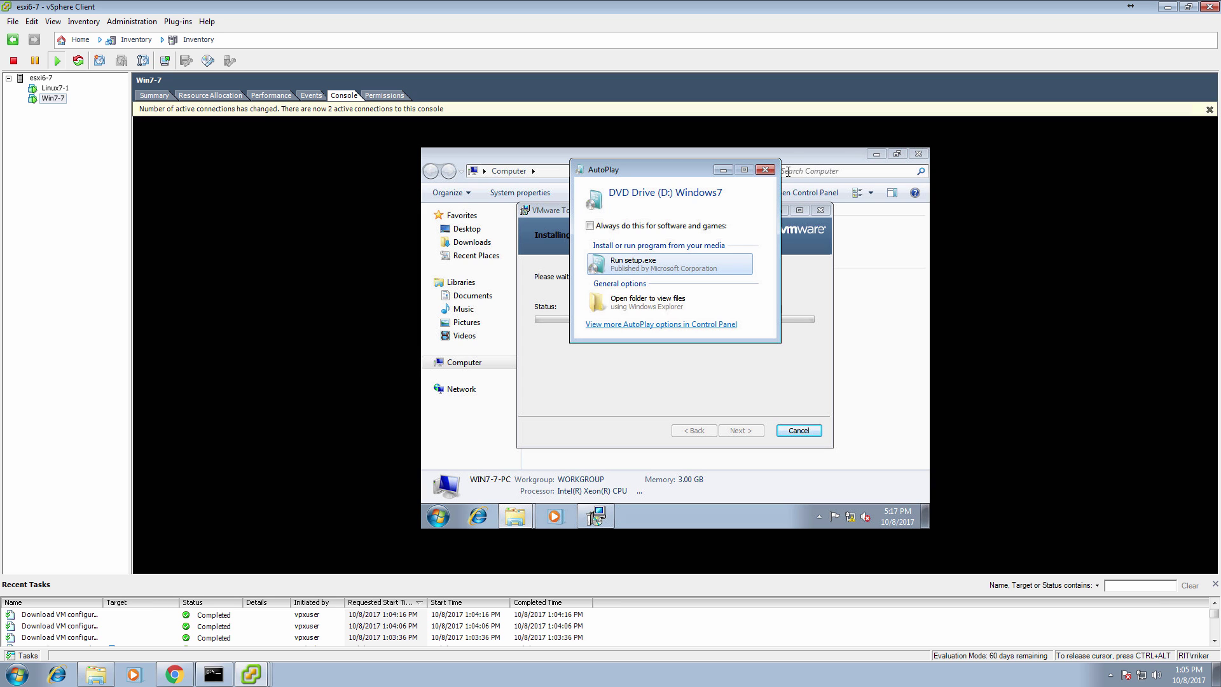
left_click(768, 170)
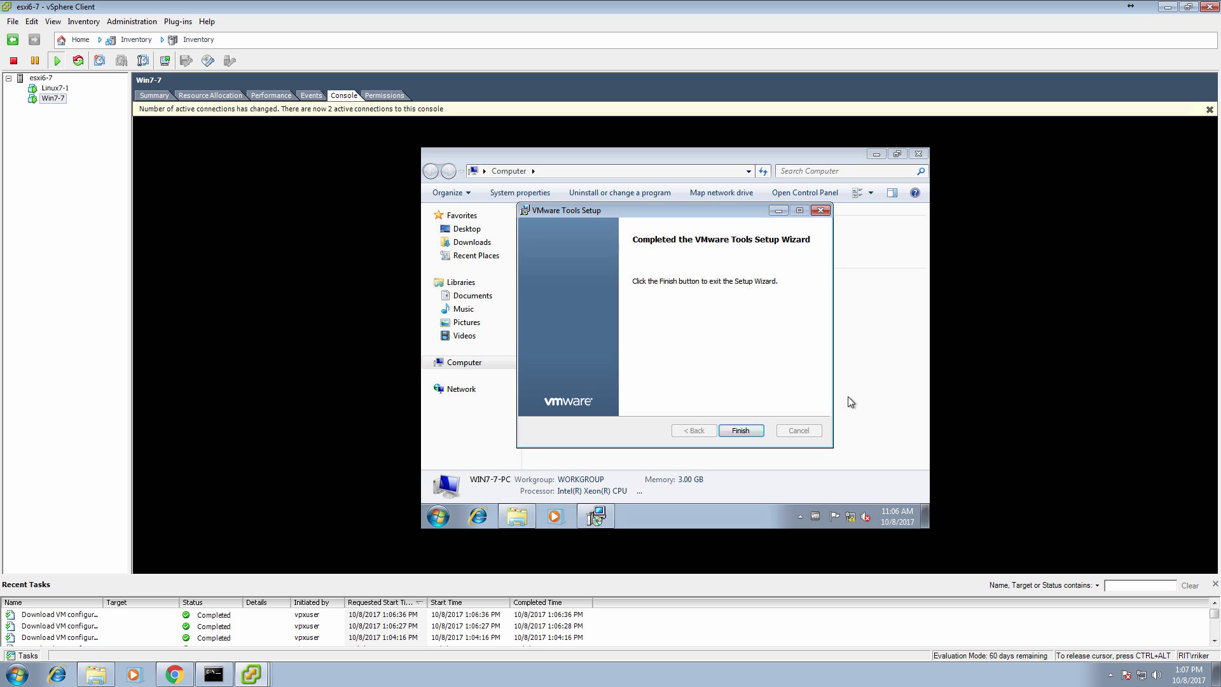
Finish the VMware Tools wizard, accept the Win7-7 restart, and release the console.
left_click(755, 435)
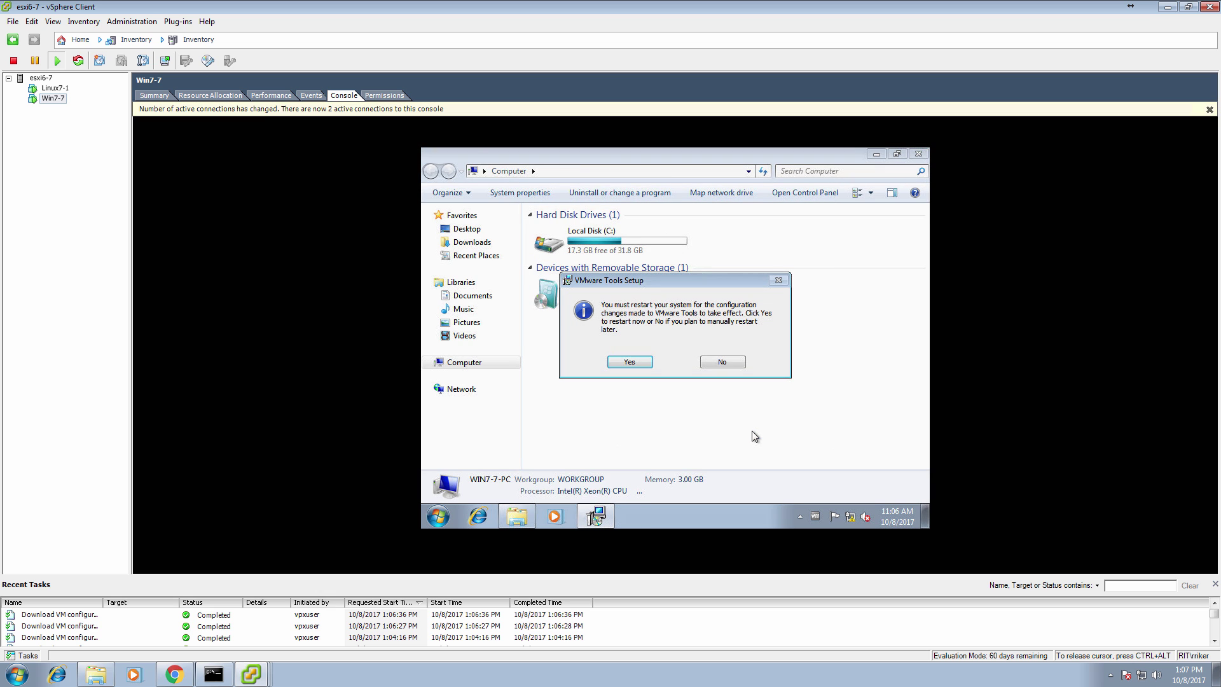
left_click(614, 364)
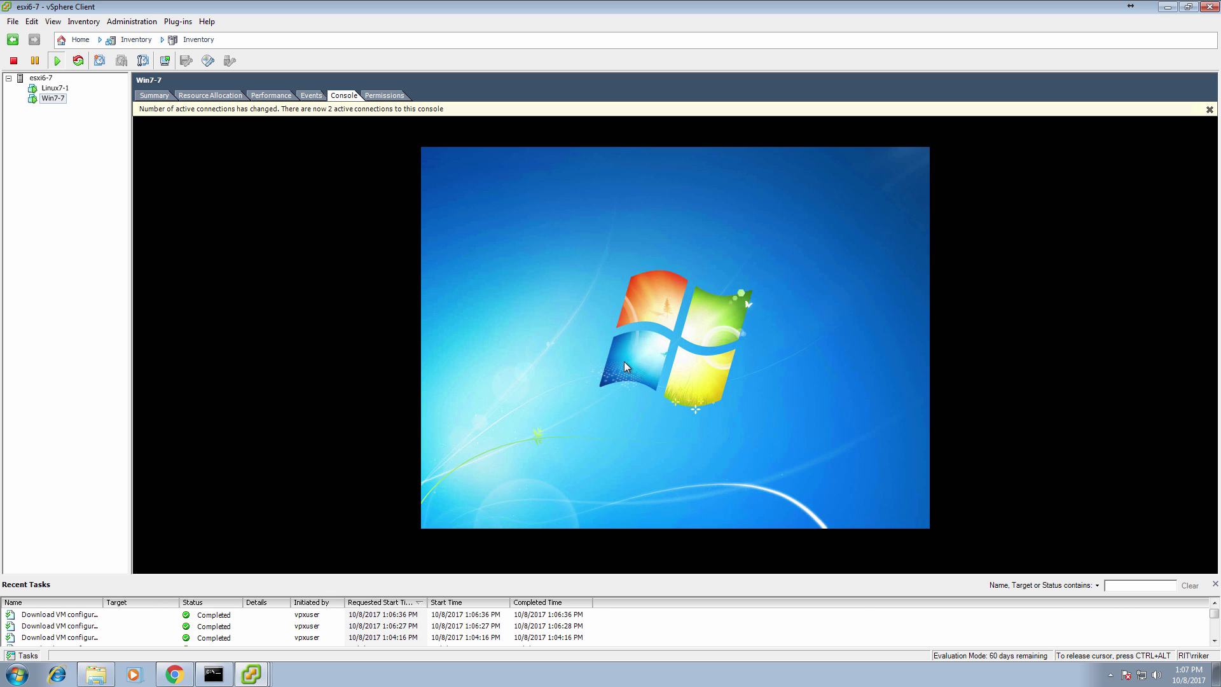
key("ctrl+alt")
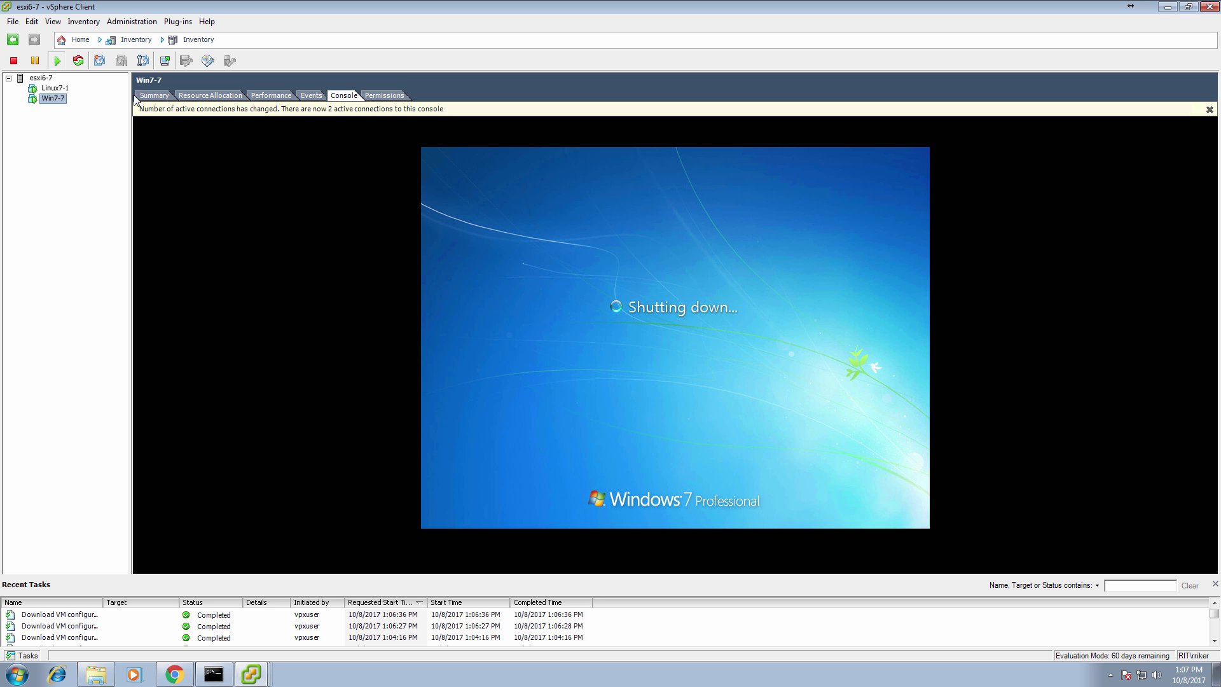
Set Win7-7's CD/DVD drive 1 to the client device, disconnected and not connecting at power on.
right_click(60, 98)
left_click(105, 160)
left_click(504, 264)
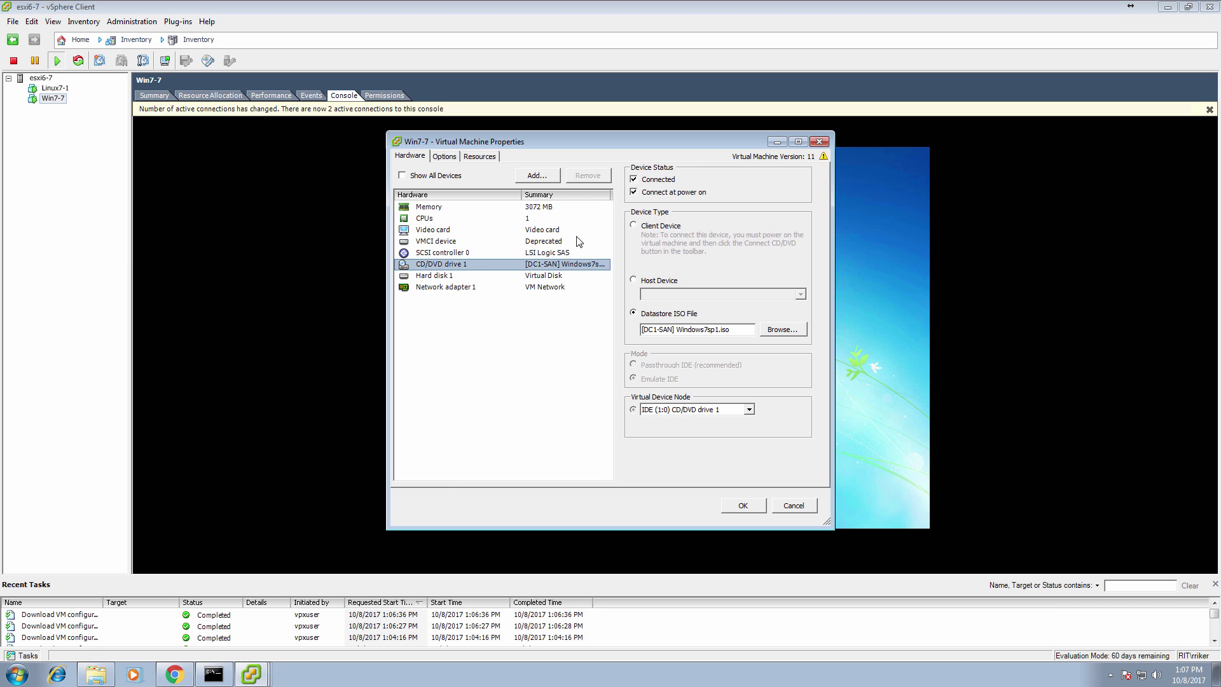
left_click(634, 192)
left_click(634, 191)
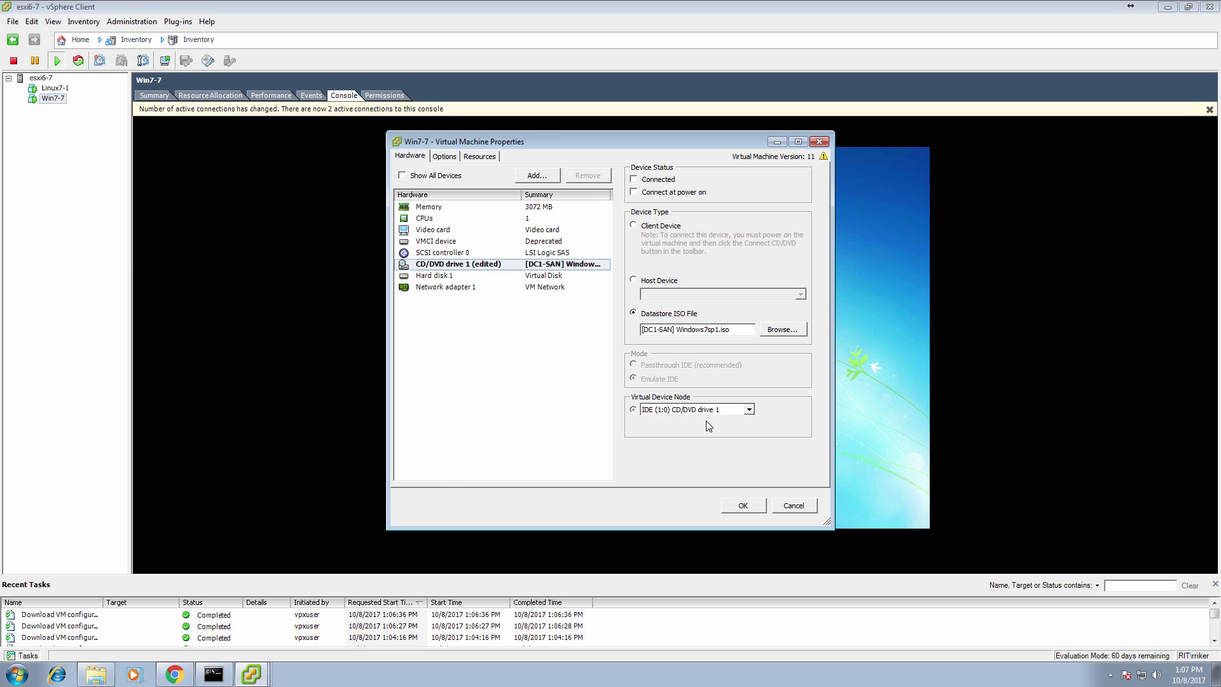
left_click(661, 228)
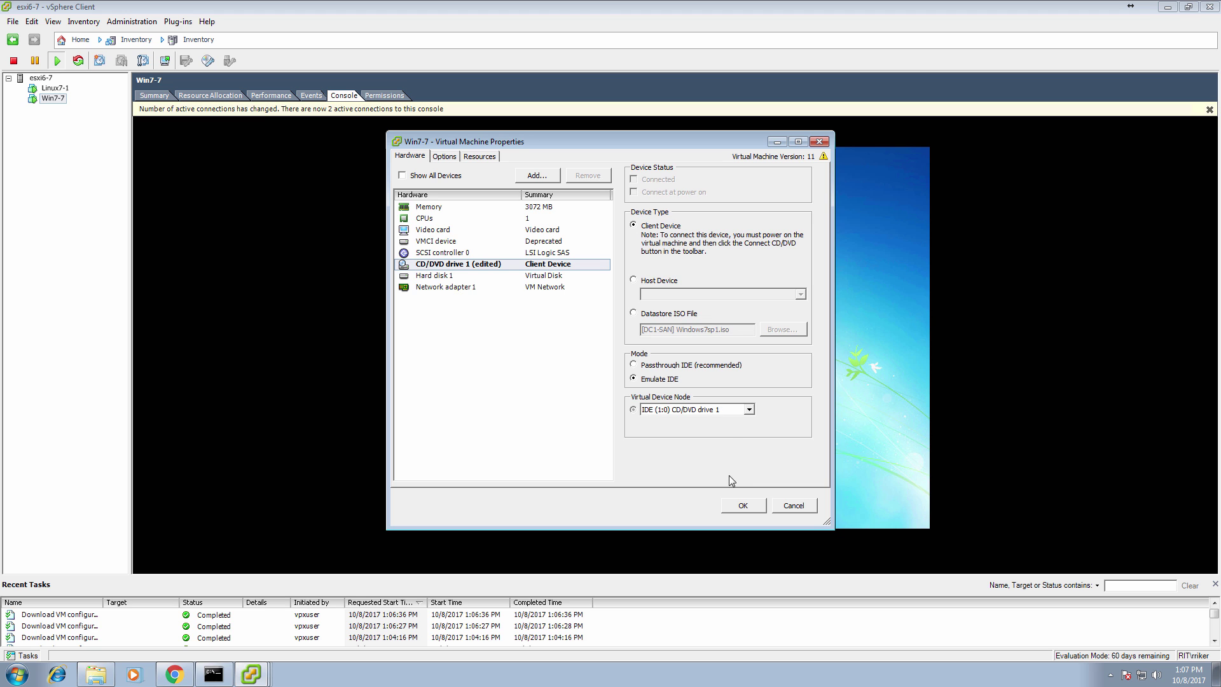
left_click(742, 505)
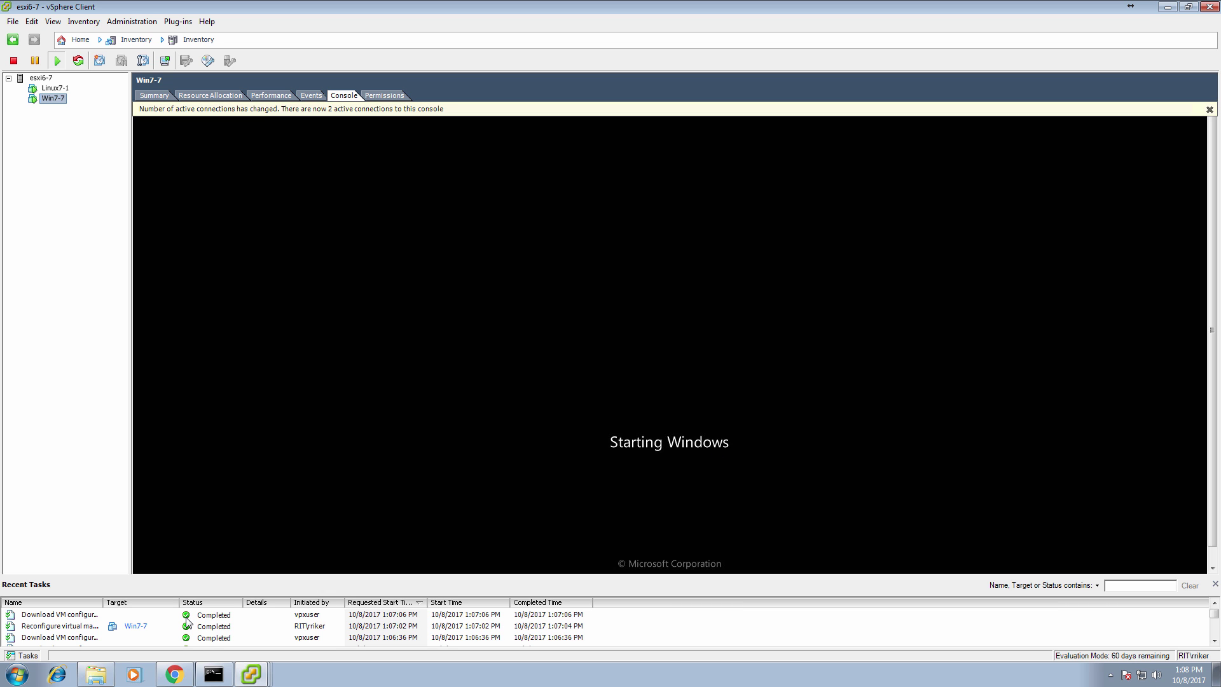
Close the Win7-7 console tab in Chrome and check that the Linux7-1 desktop responds.
left_click(174, 674)
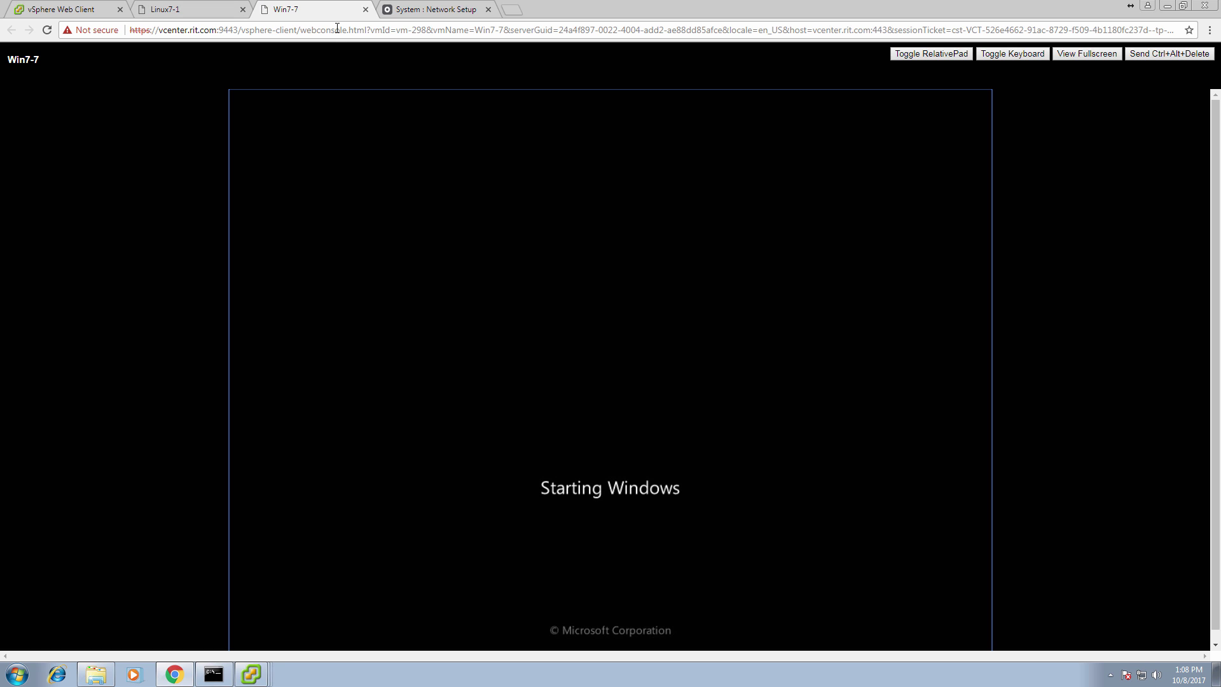
left_click(366, 9)
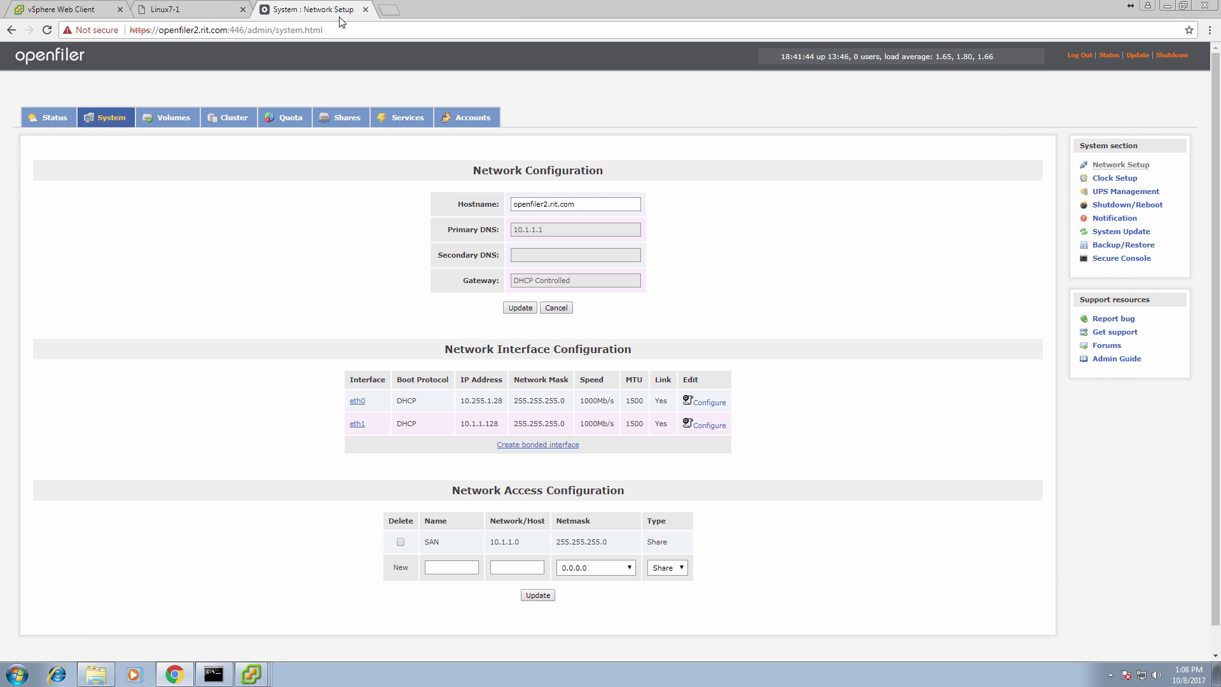
left_click(214, 8)
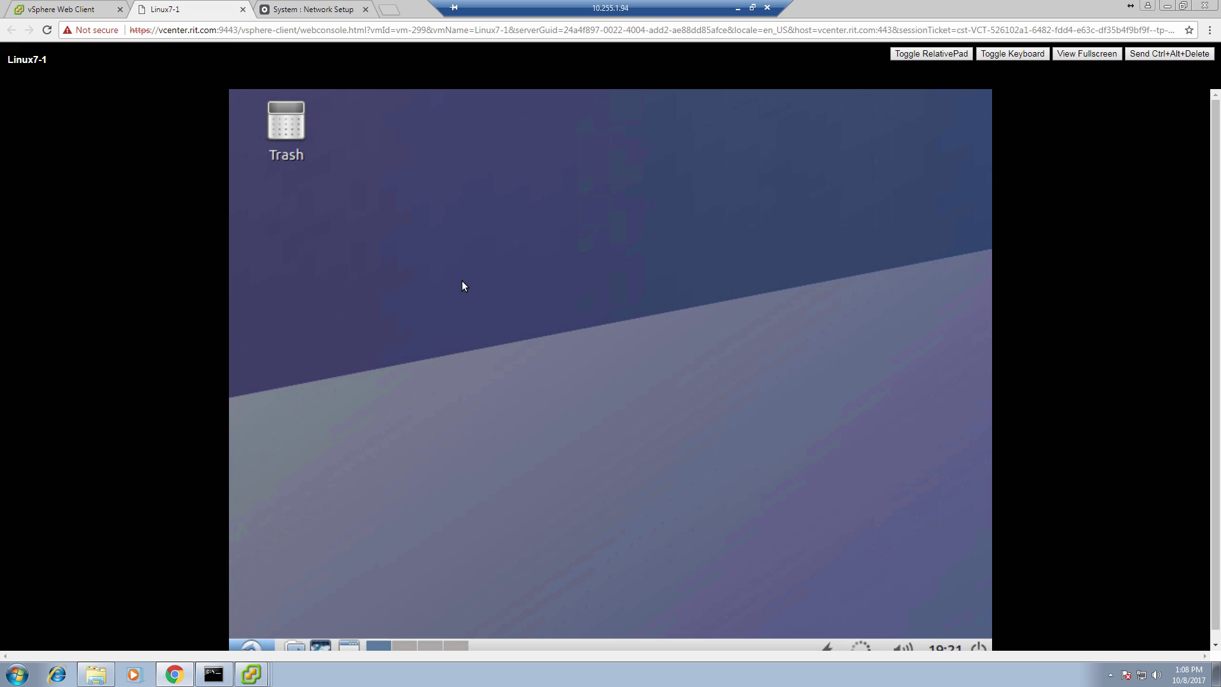
left_click(253, 646)
mouse_move(344, 568)
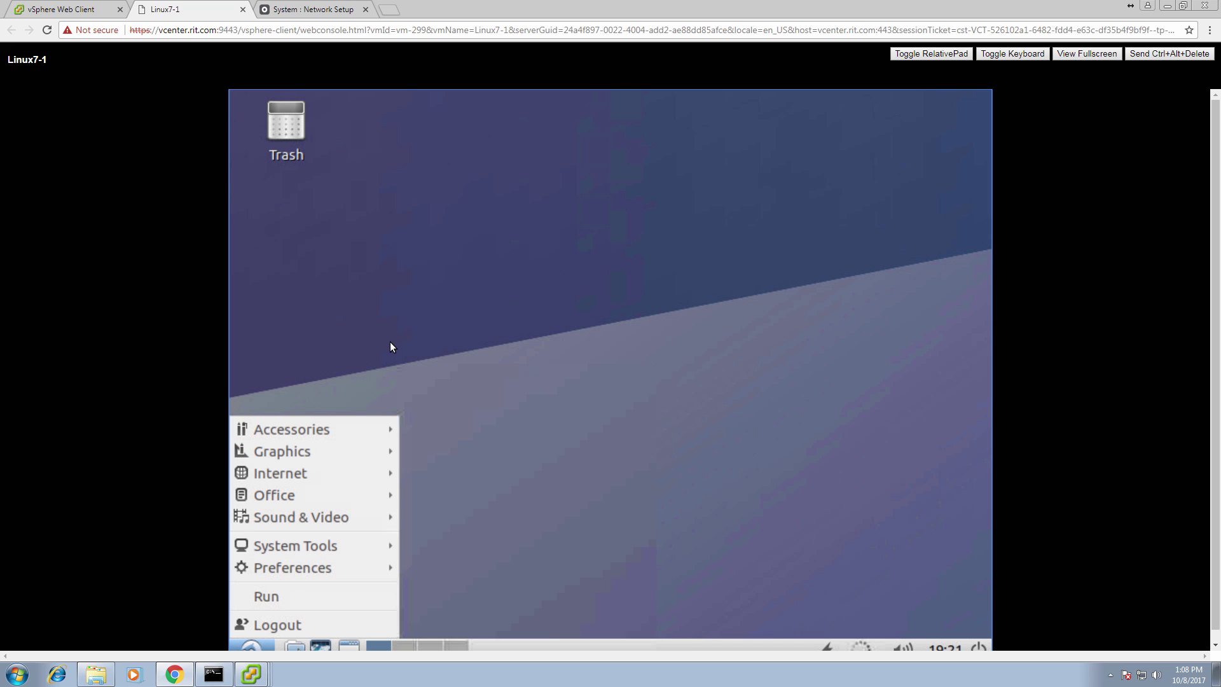
left_click(395, 335)
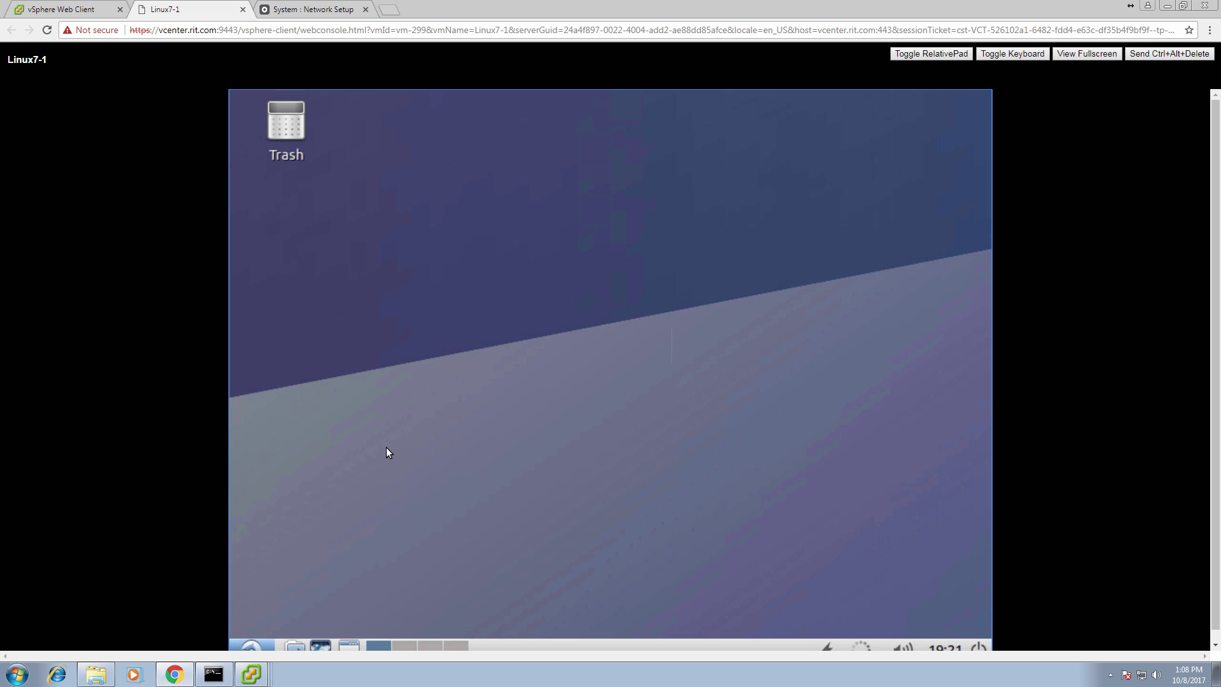
Close the Linux7-1 console tab and show Linux7-1's summary in the Web Client.
left_click(82, 9)
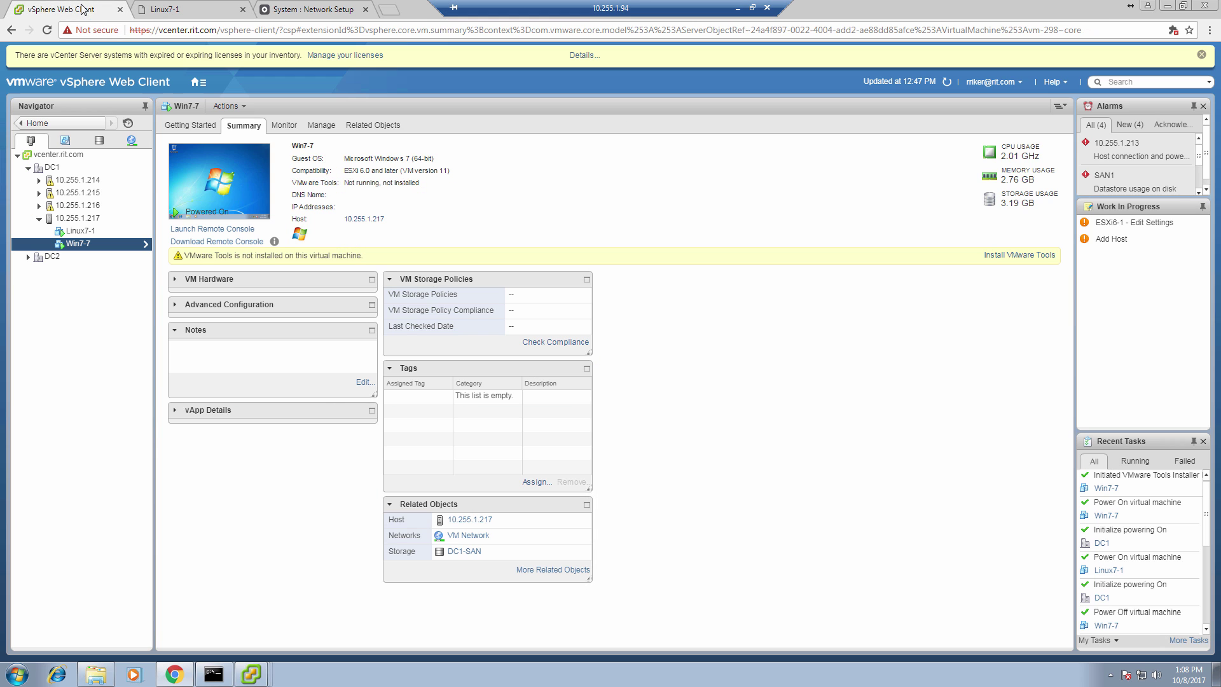
left_click(243, 9)
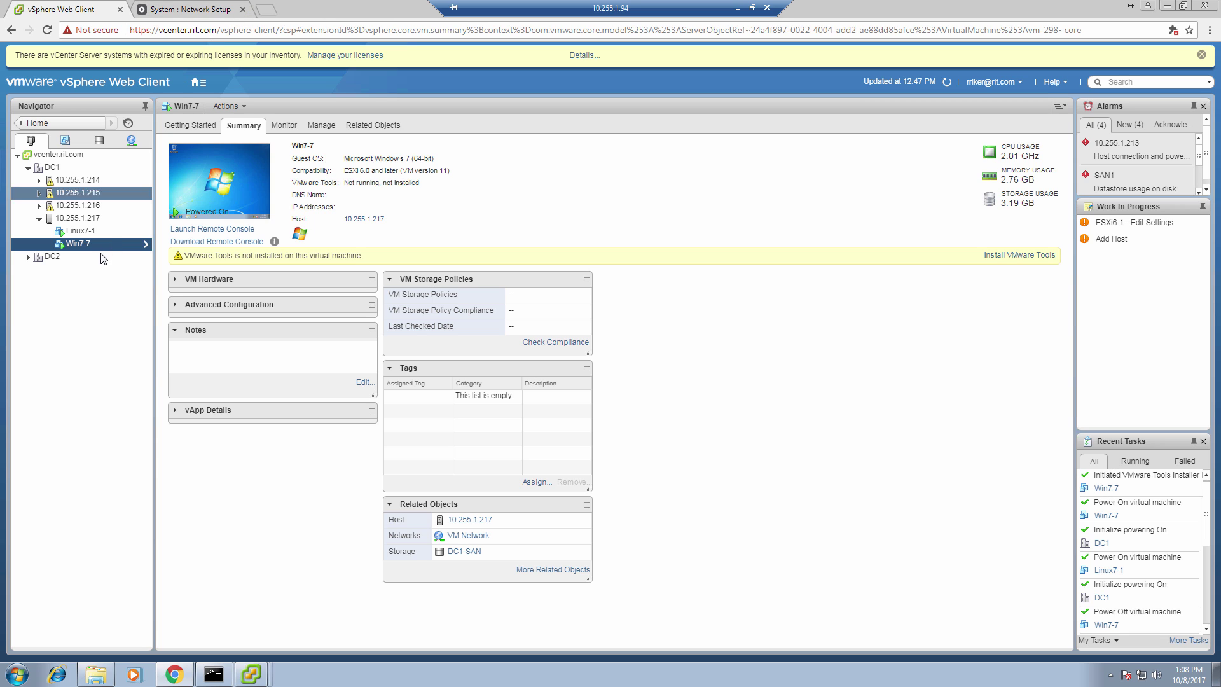
left_click(95, 231)
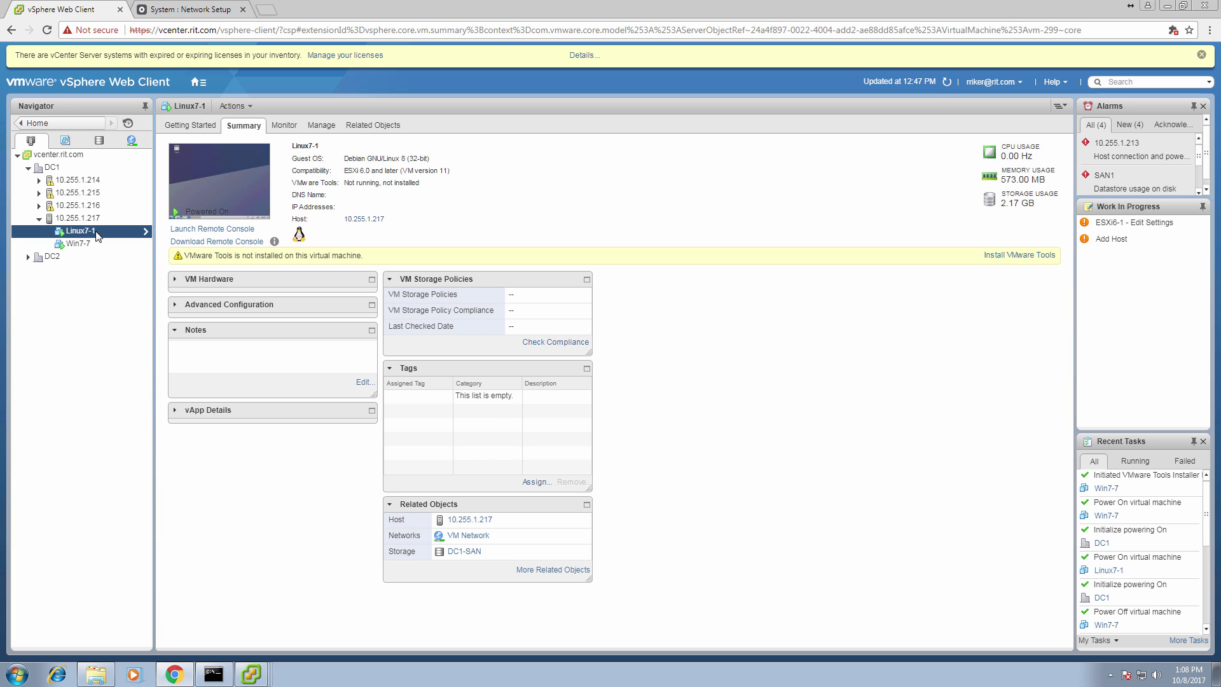
Set Linux7-1's CD/DVD drive 1 to Client Device in Edit Settings and apply.
right_click(96, 234)
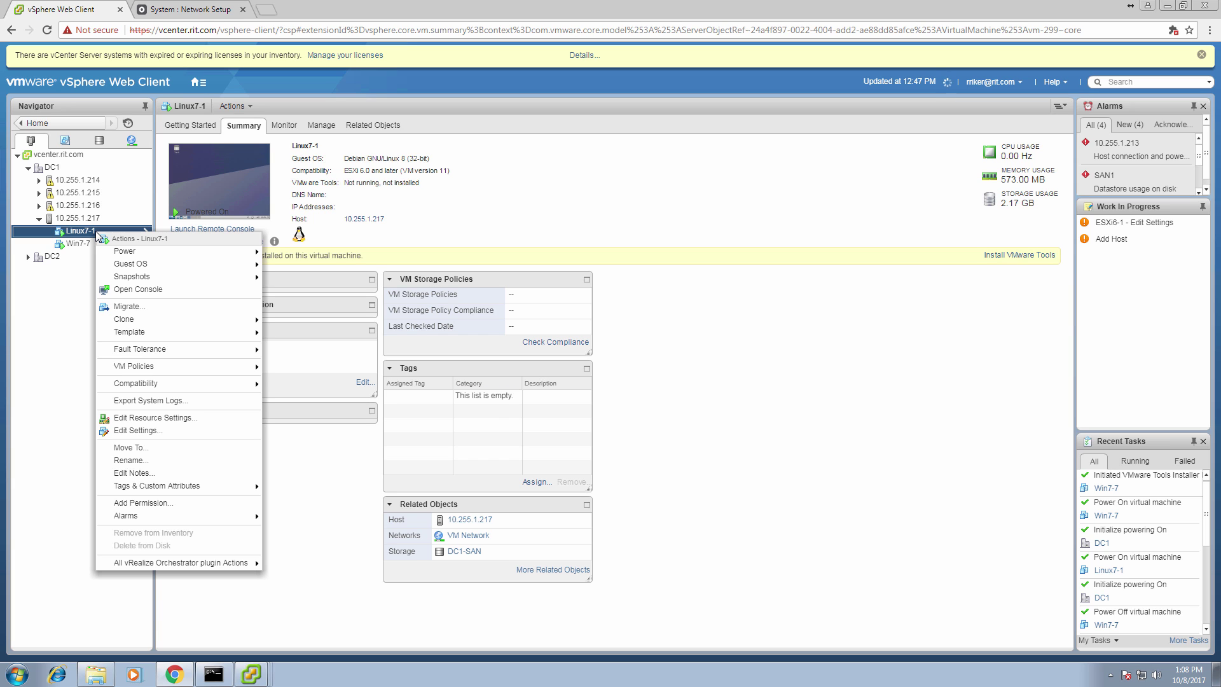
left_click(153, 431)
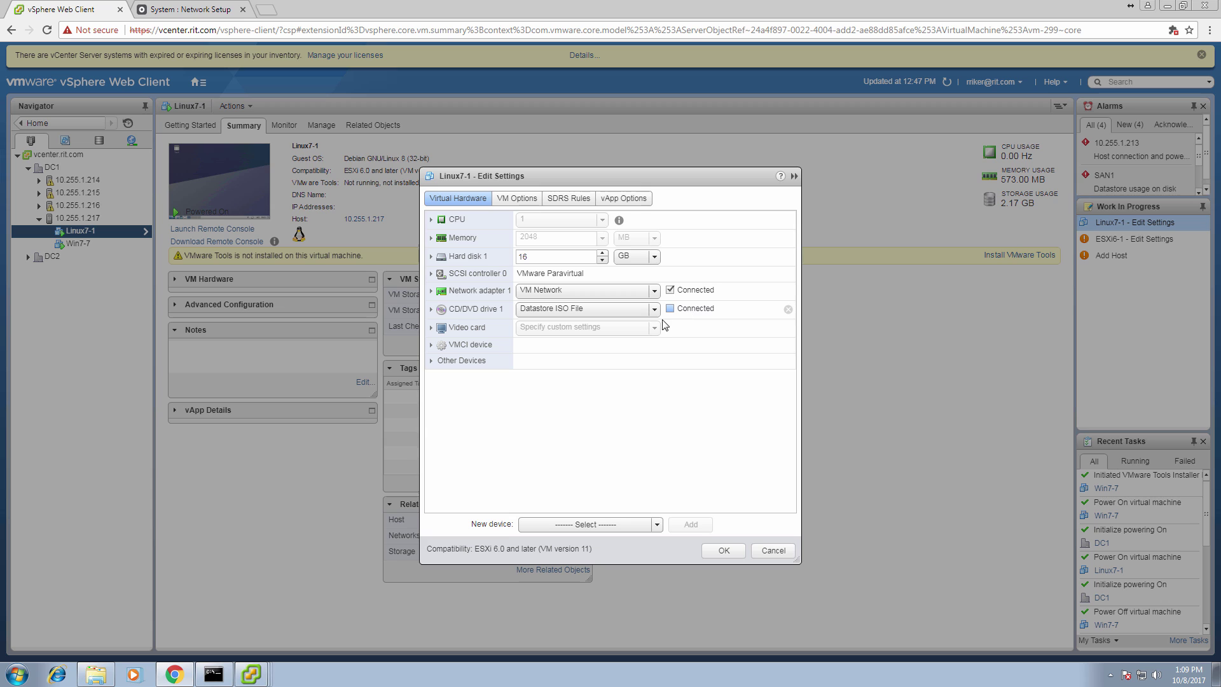
left_click(609, 307)
left_click(606, 321)
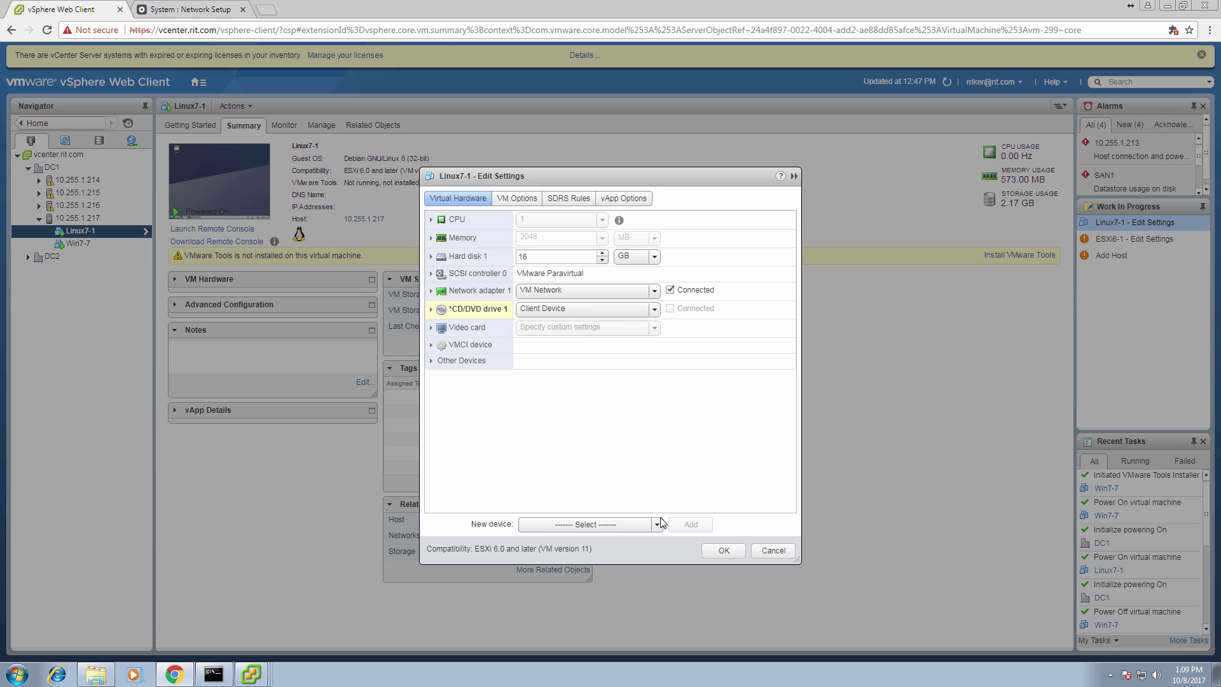
left_click(723, 552)
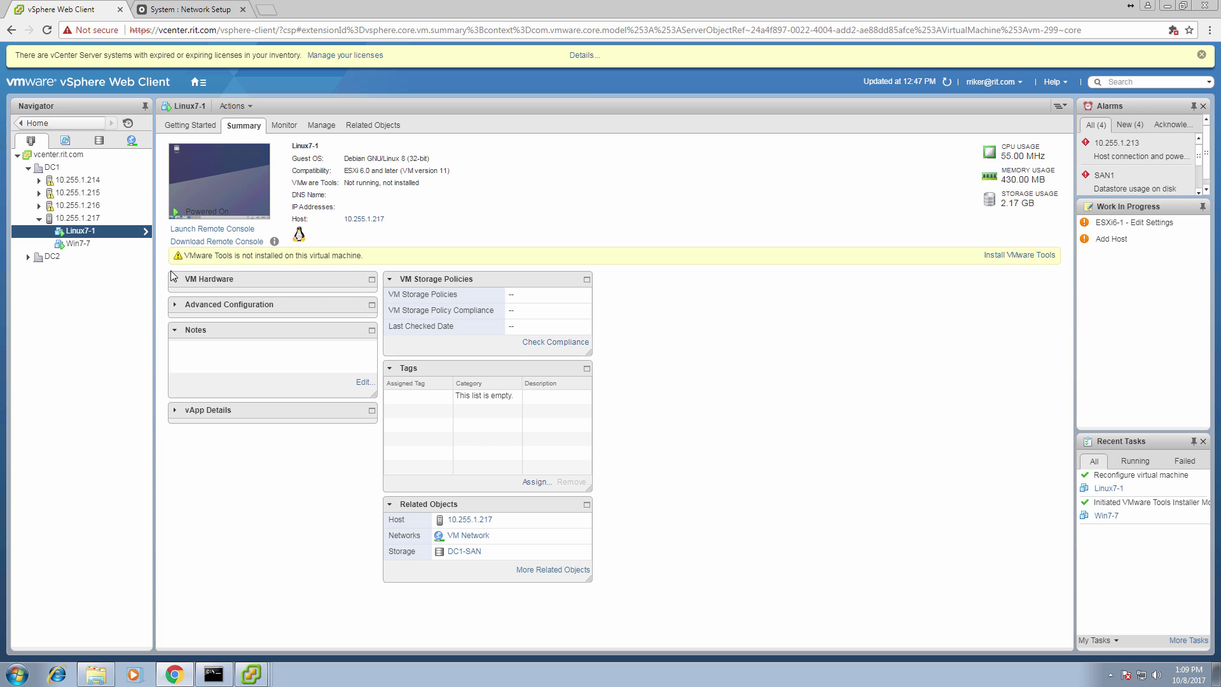
Migrate Linux7-1 (compute resource only) to host 10.255.1.214 on VM Network with high vMotion priority.
right_click(94, 234)
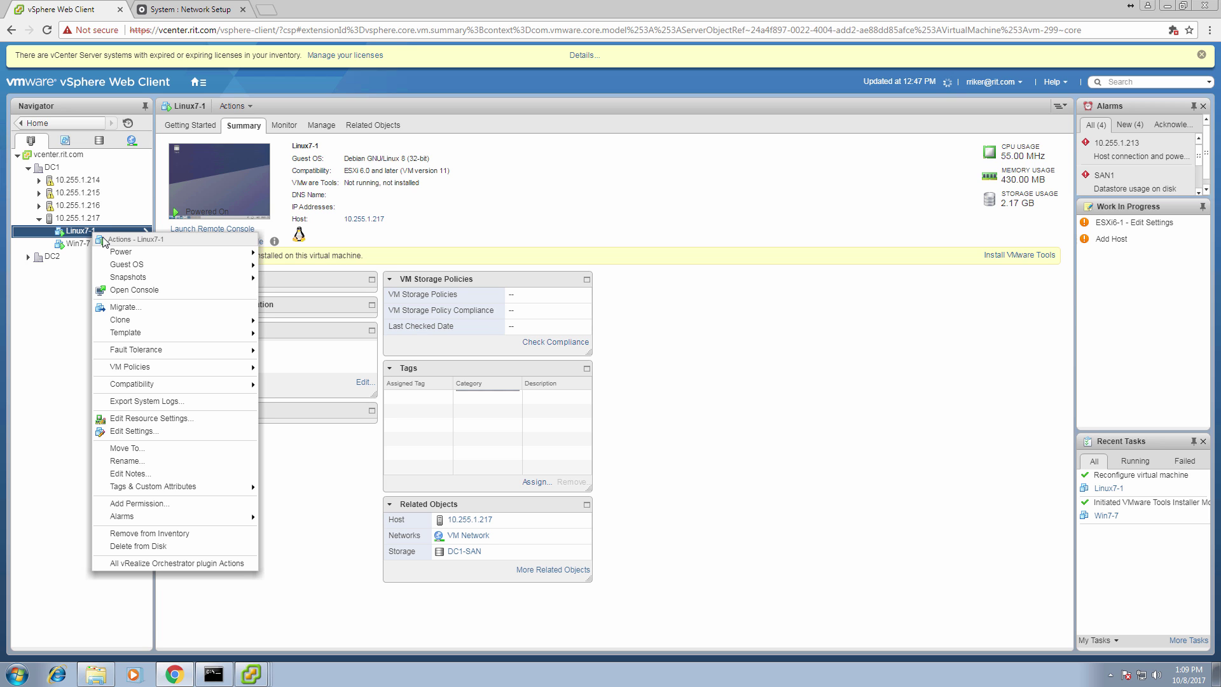
left_click(150, 317)
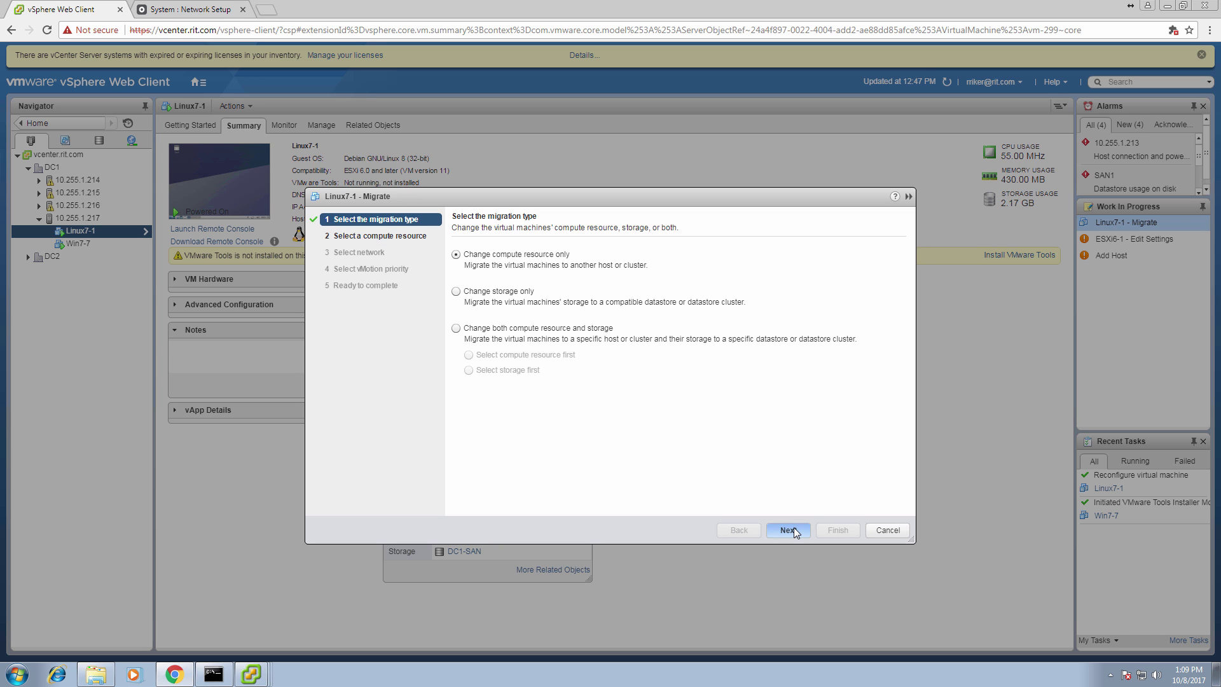
left_click(793, 531)
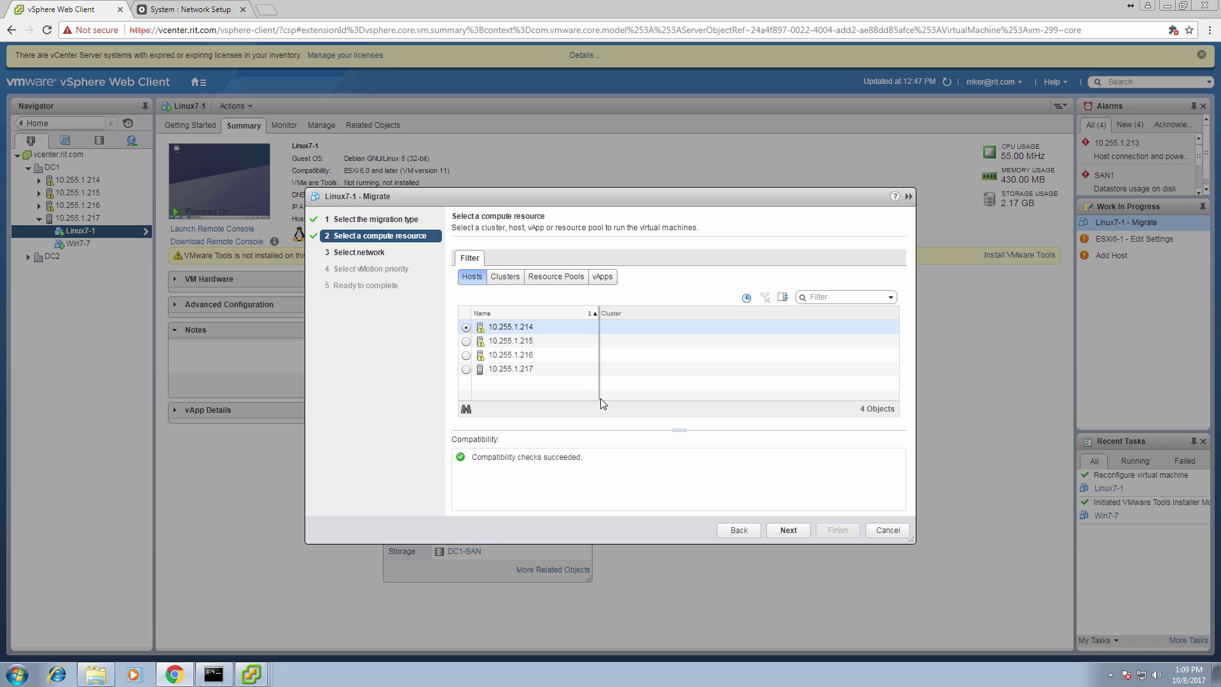
left_click(788, 530)
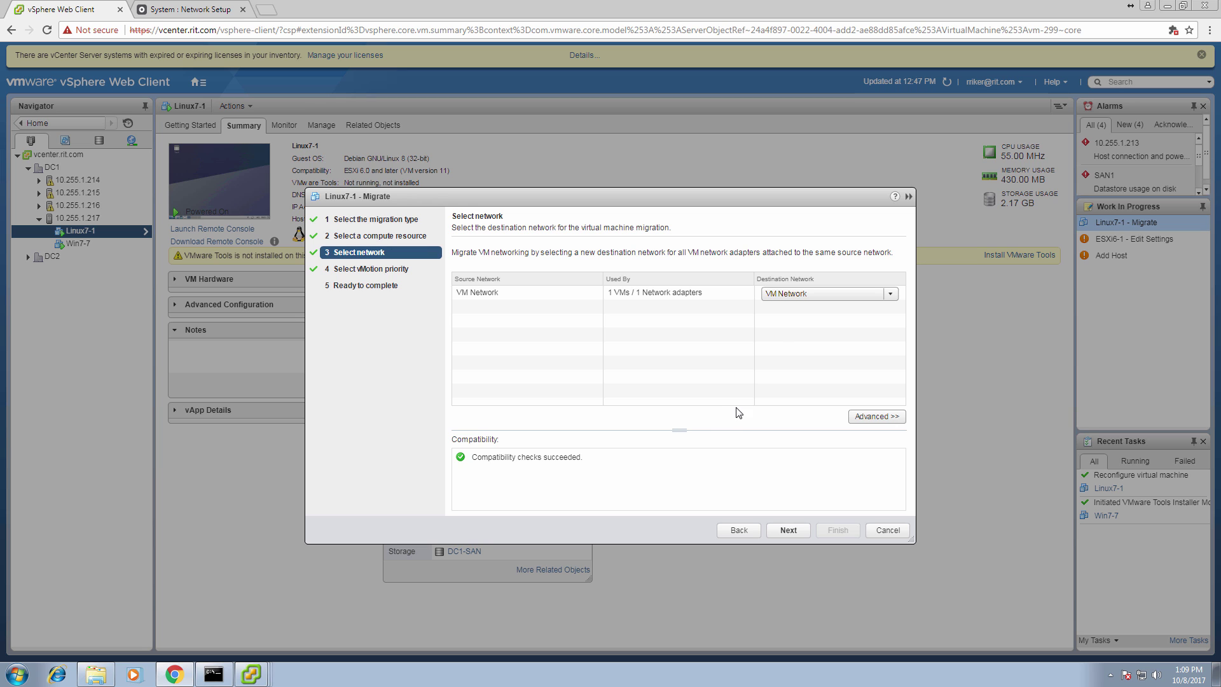
left_click(796, 531)
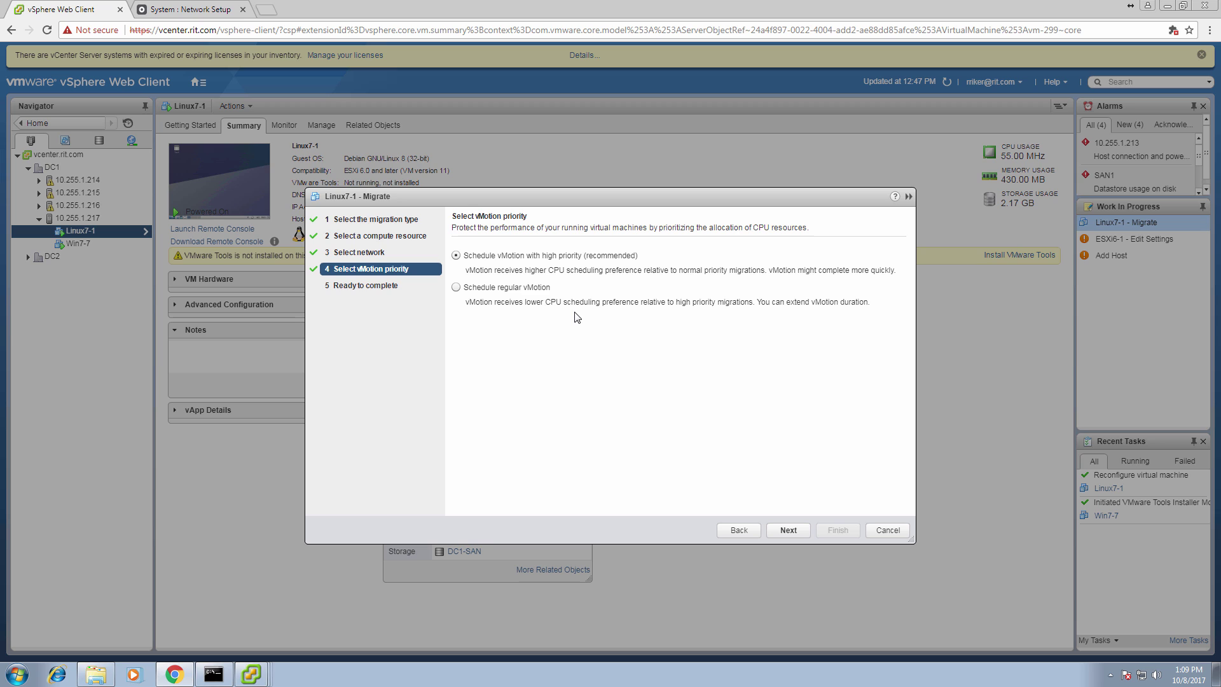
left_click(788, 529)
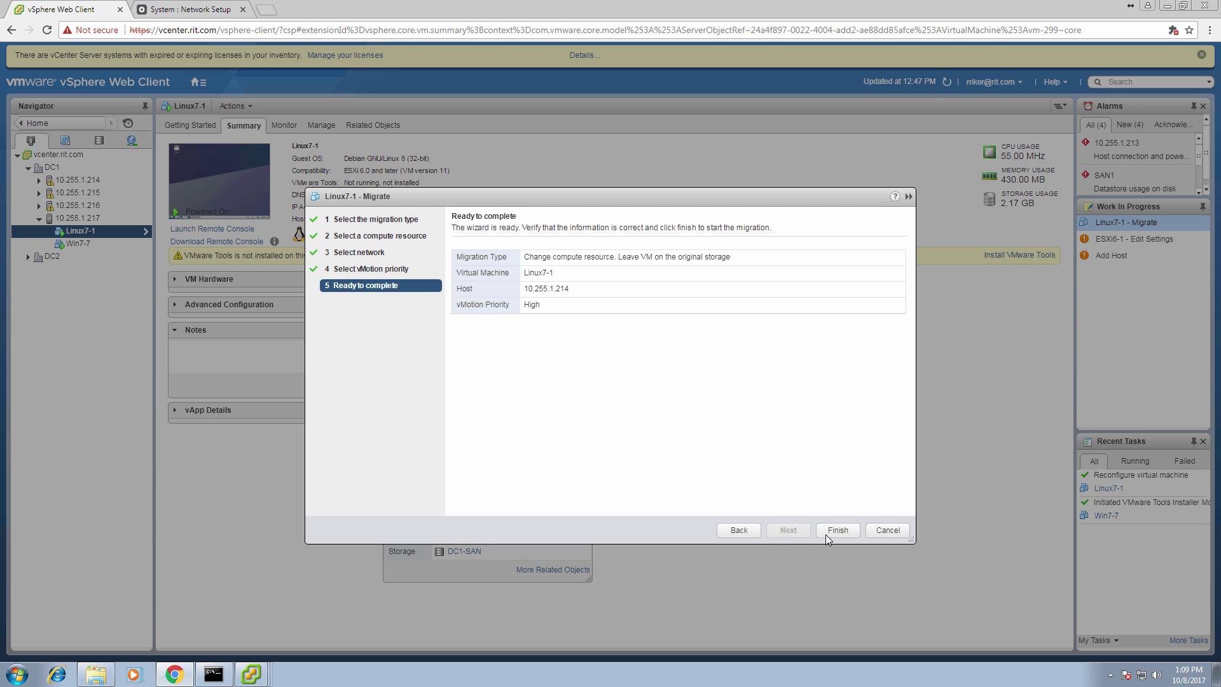
left_click(830, 531)
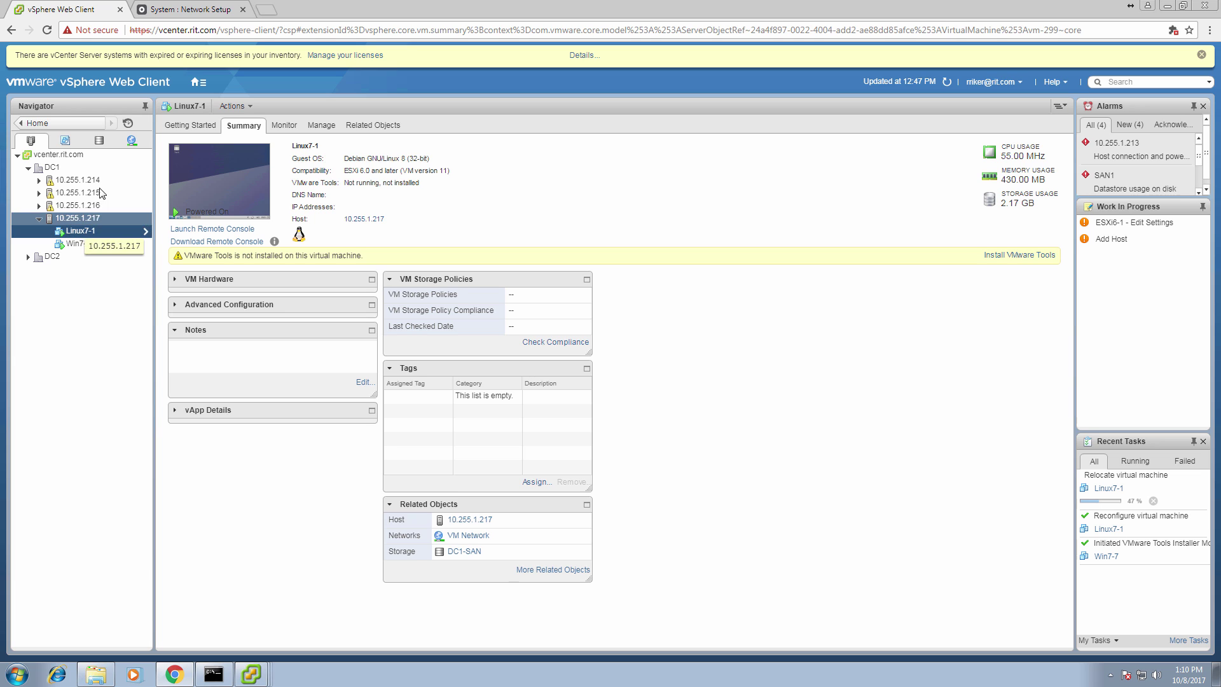
Expand host 10.255.1.214 to reveal Linux7-1, then view Win7-7's summary with VMware Tools running.
left_click(39, 180)
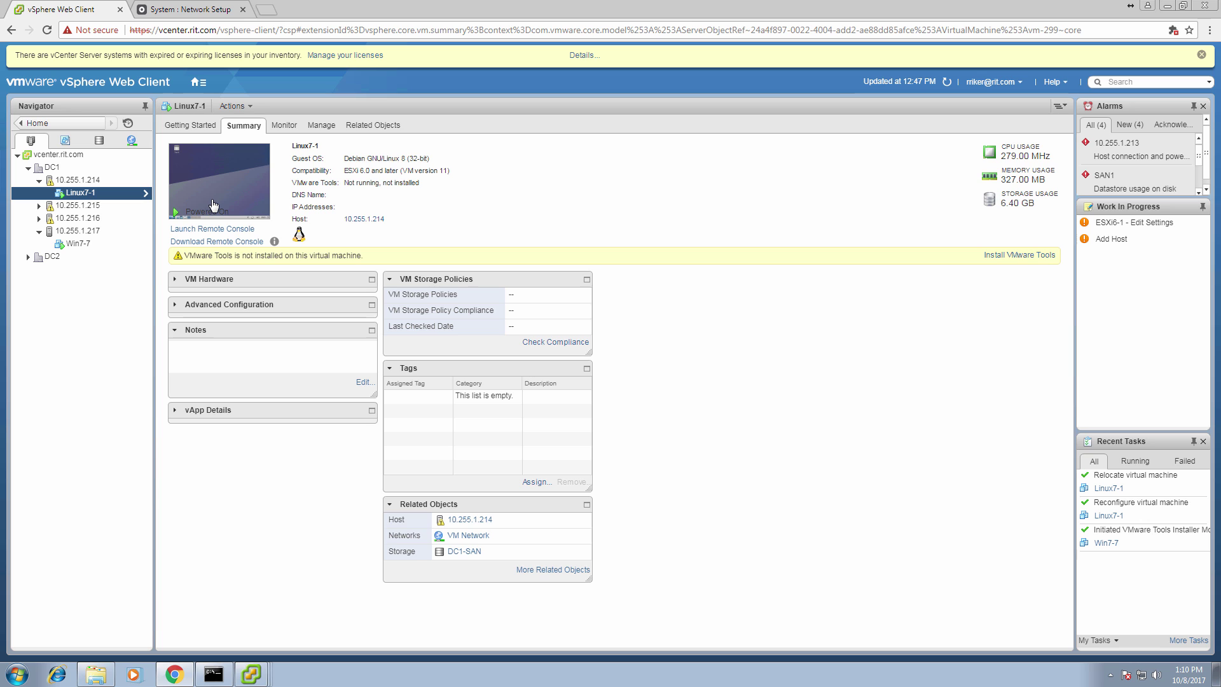
left_click(94, 244)
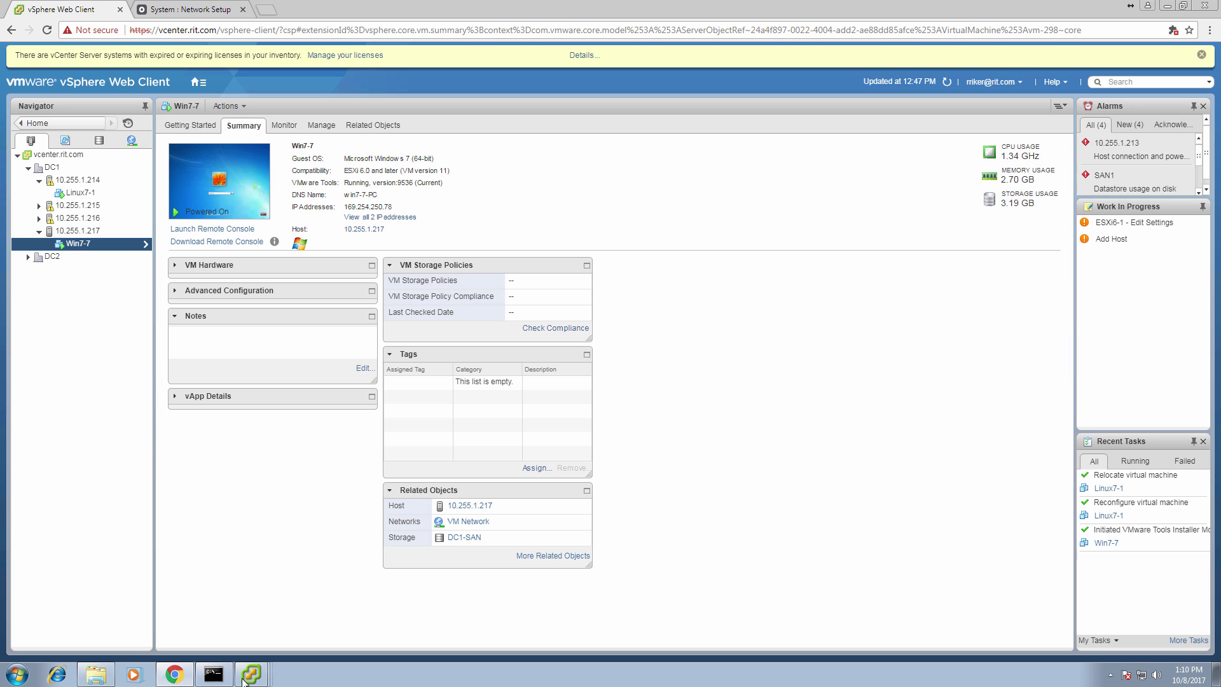
Check esxi6-4's VM list in the host client, then view Linux7-1's summary on host 10.255.1.214.
mouse_move(255, 678)
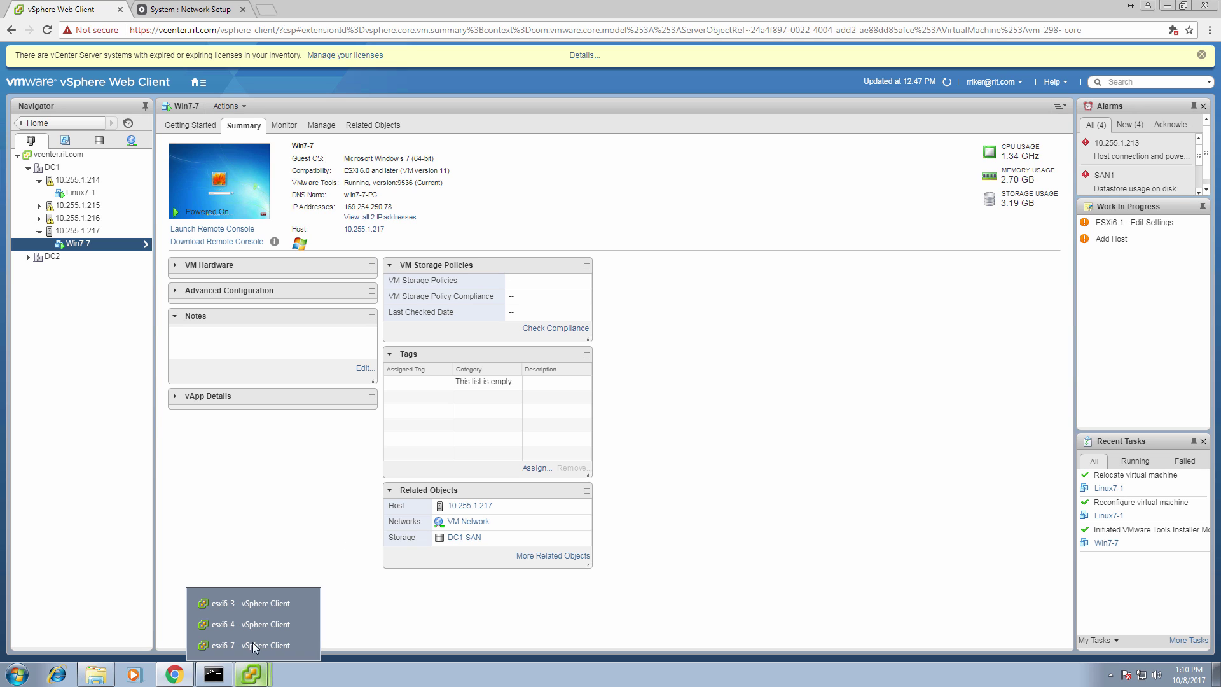
left_click(253, 625)
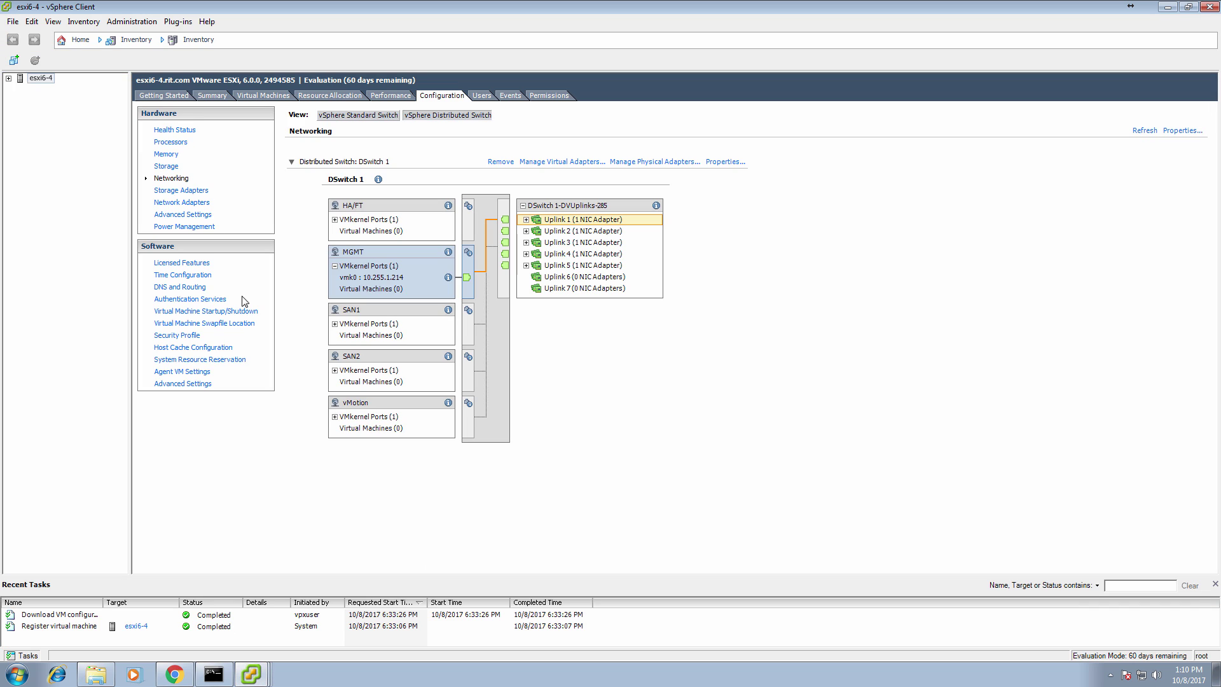
left_click(8, 77)
left_click(1169, 8)
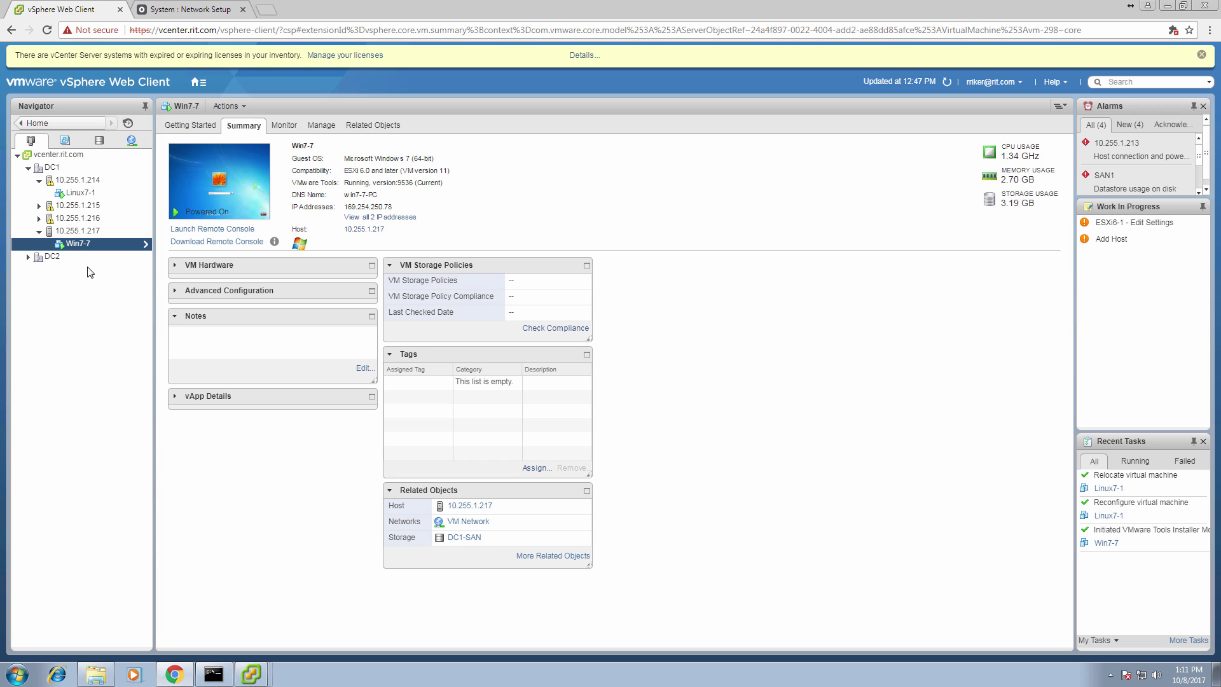
left_click(98, 192)
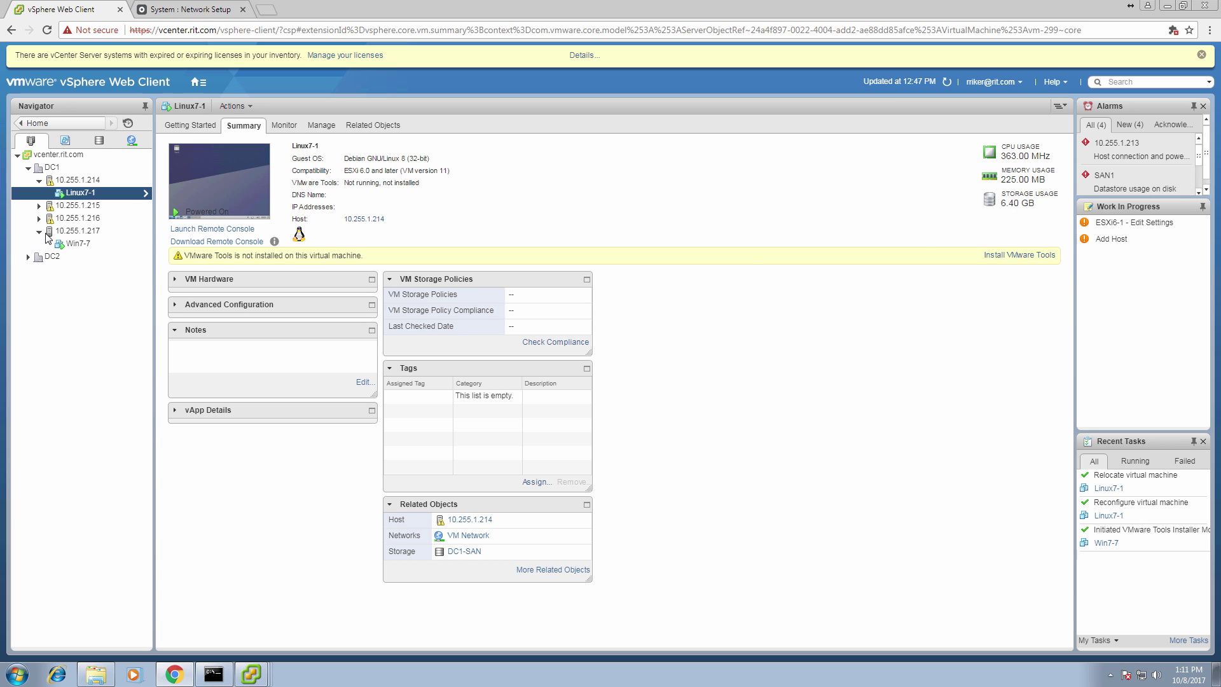
Show Win7-7's summary: VMware Tools running, version 9536 (Current), on host 10.255.1.217.
left_click(75, 244)
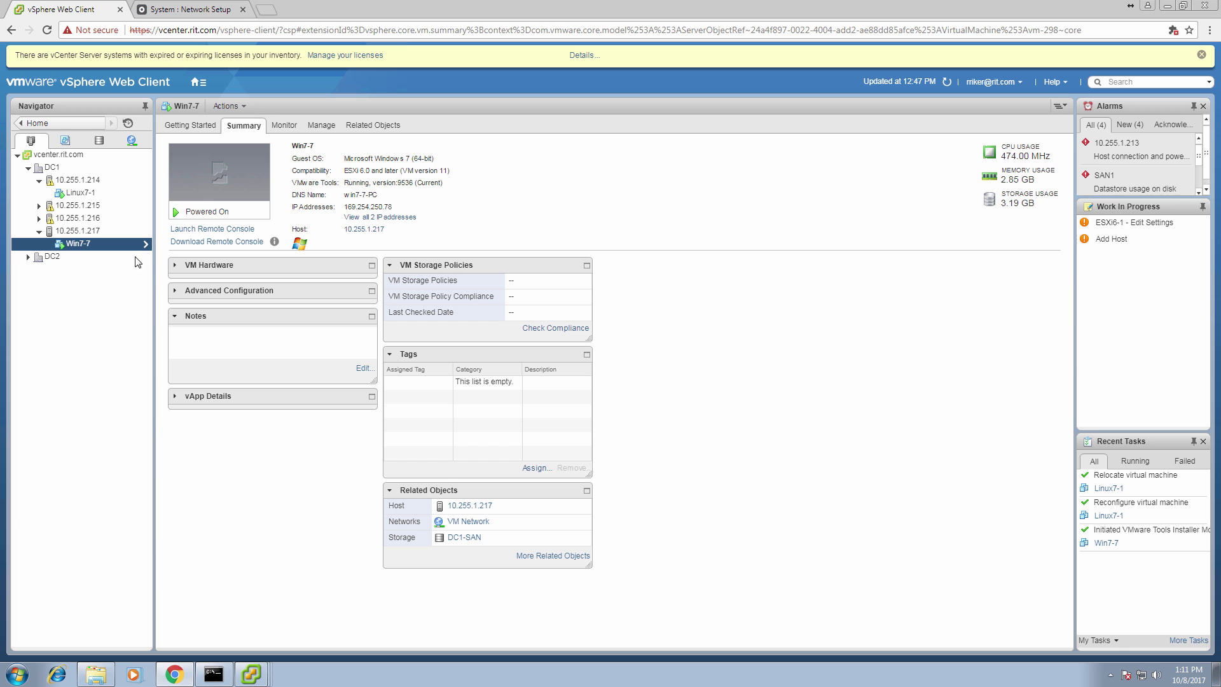
Open Win7-7's web console, then close it and the System : Network Setup tab.
left_click(212, 194)
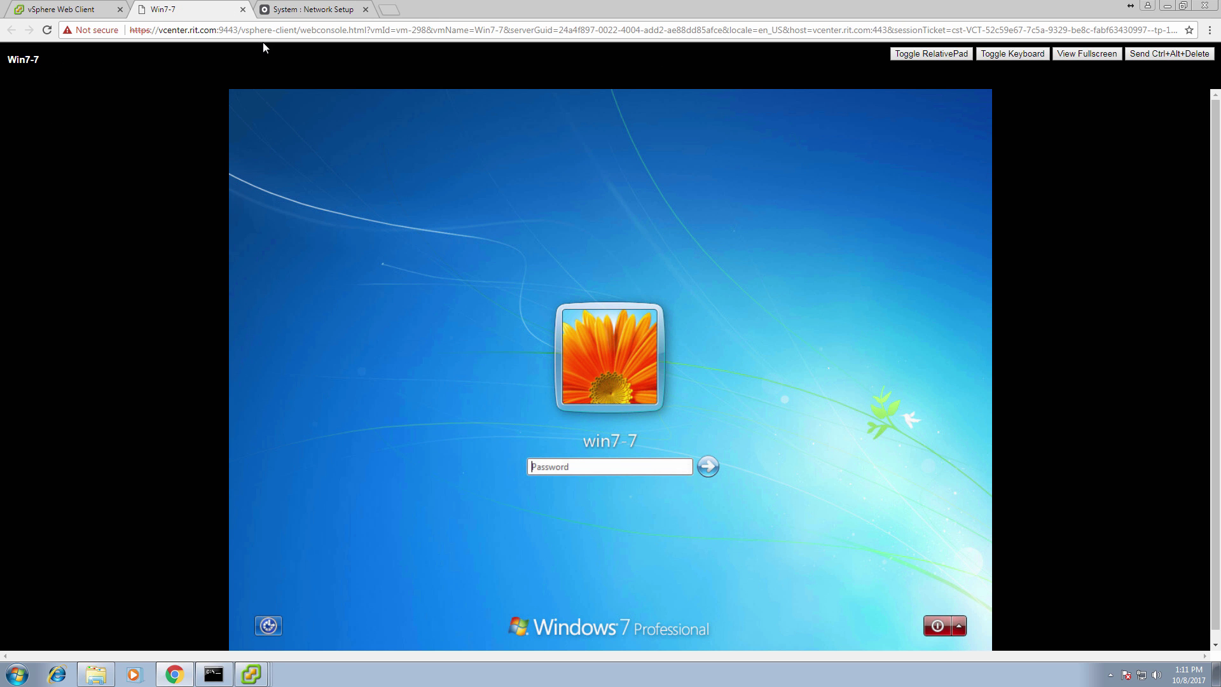
left_click(243, 10)
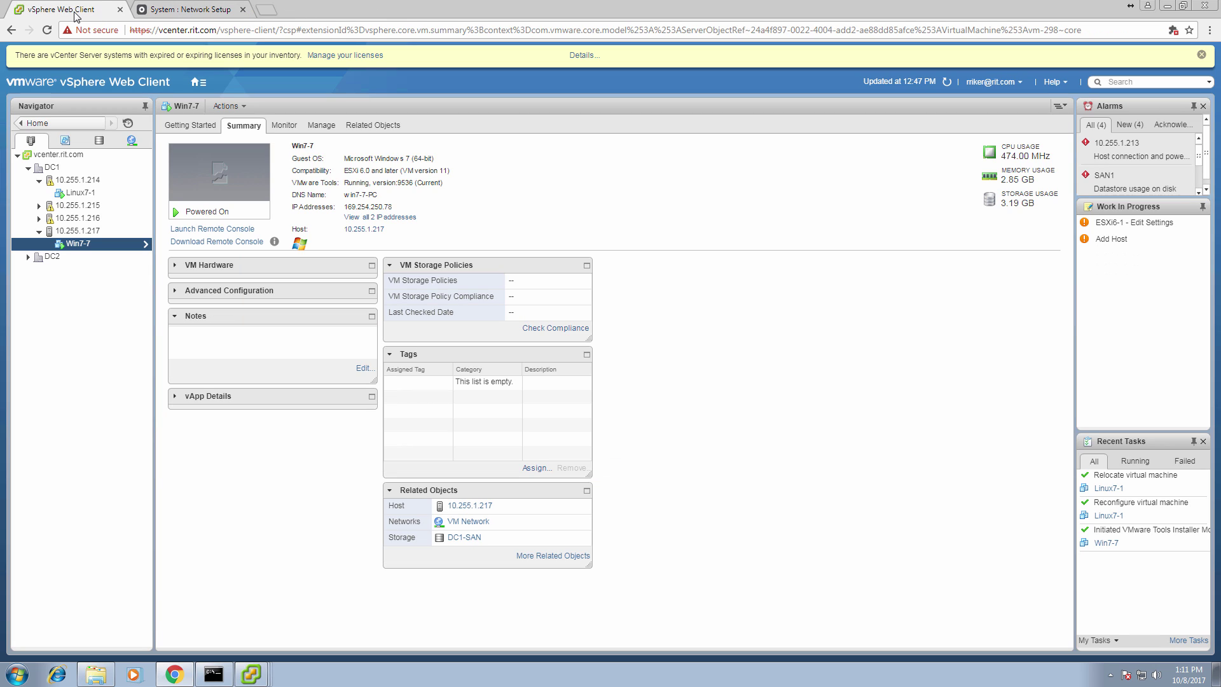
left_click(242, 10)
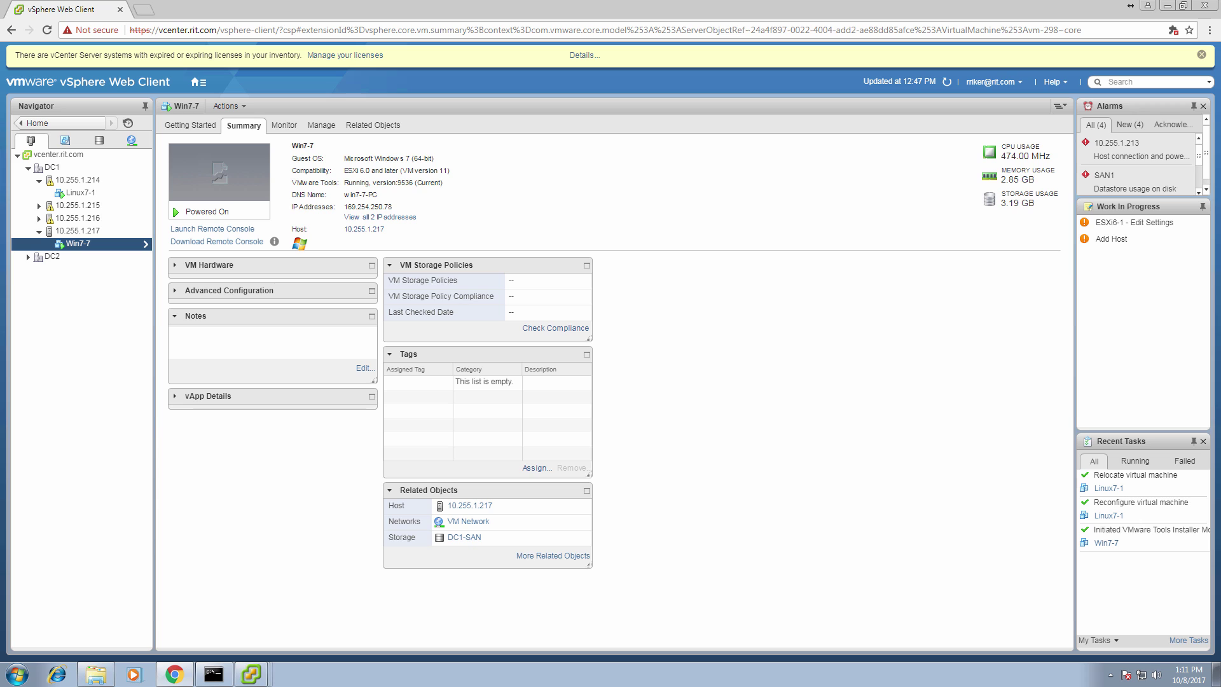